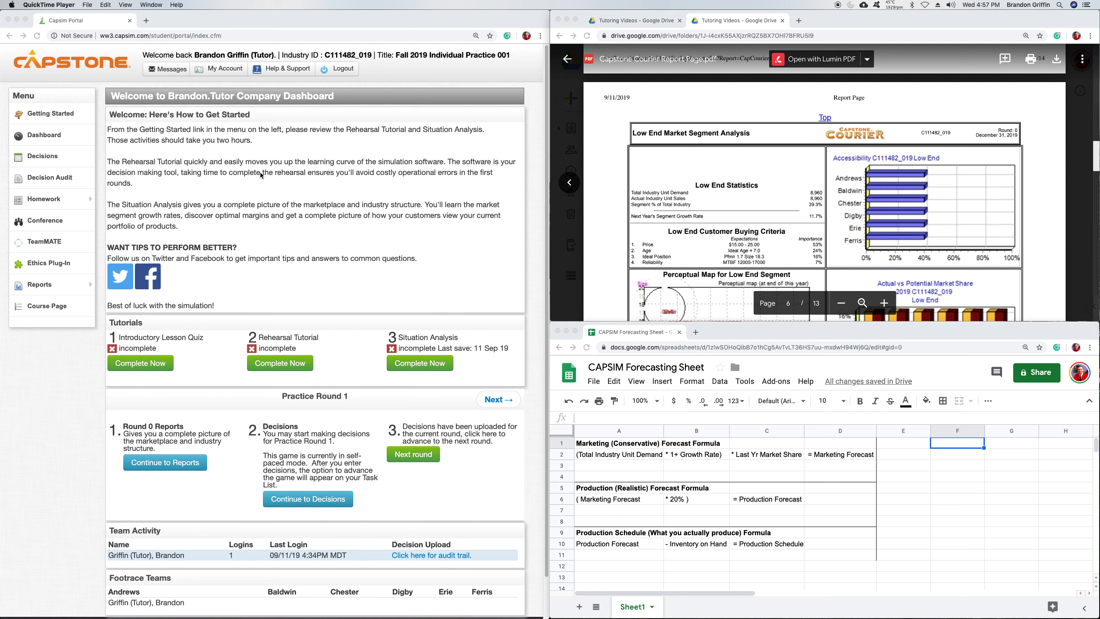
# Step: Open the Ideal Spots page of the Situation Analysis in Getting Started and review the ideal spot tables by round
pyautogui.click(295, 184)
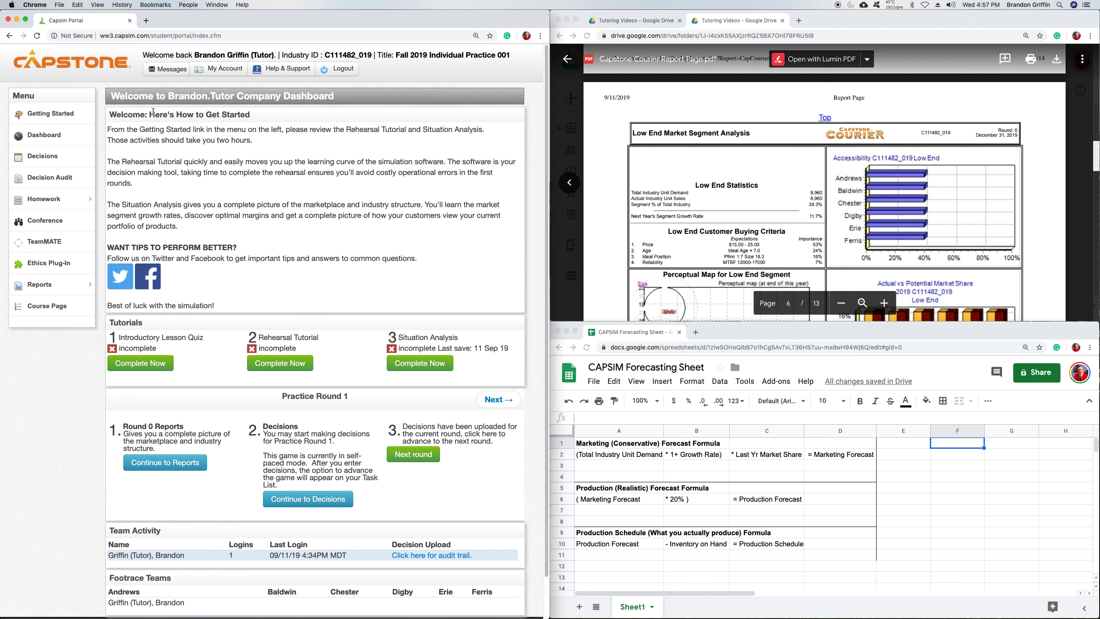
pyautogui.click(81, 115)
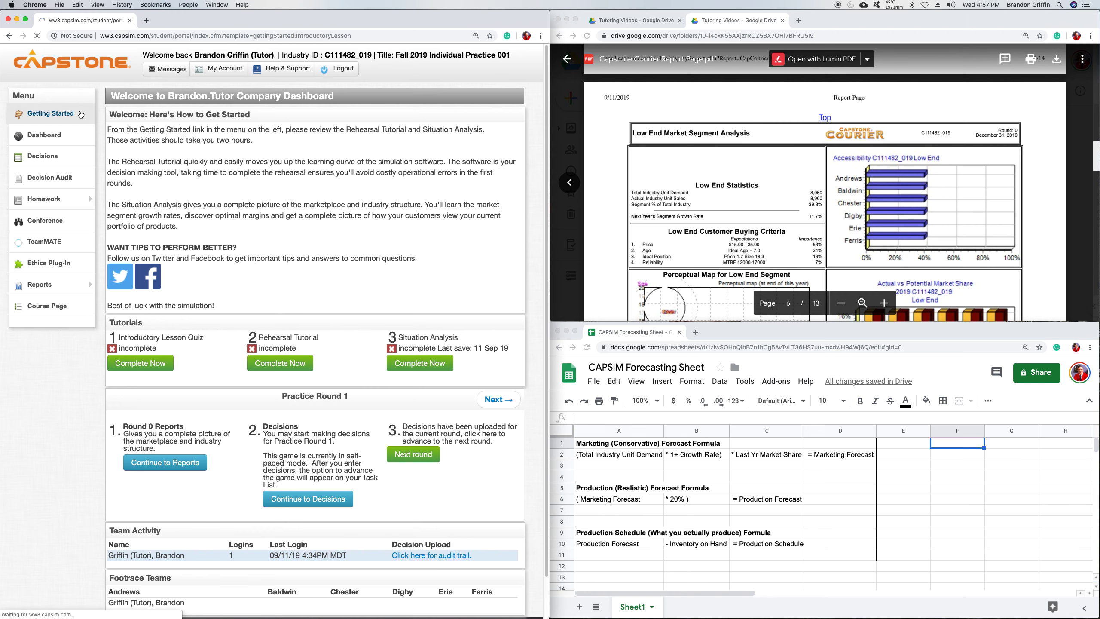
pyautogui.click(486, 128)
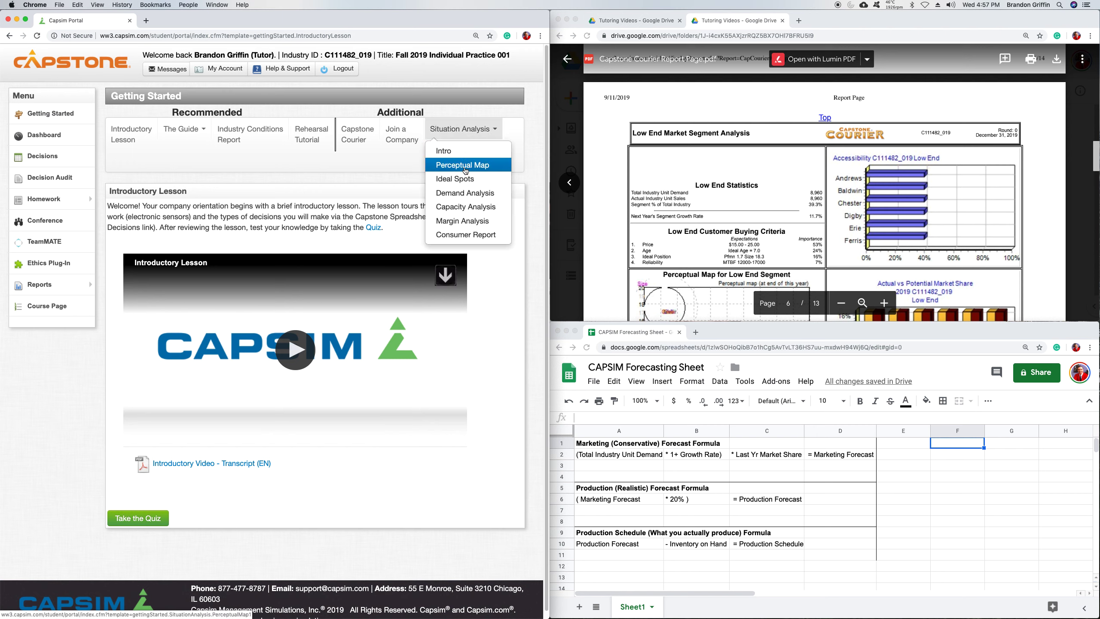
pyautogui.click(463, 182)
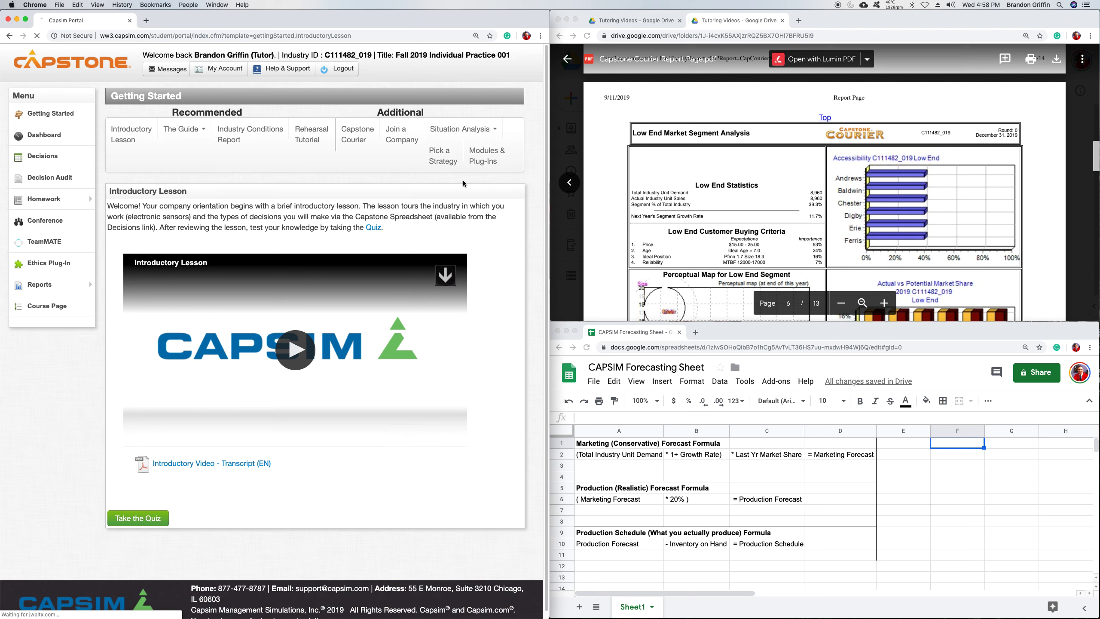
pyautogui.scroll(-12, 383, 326)
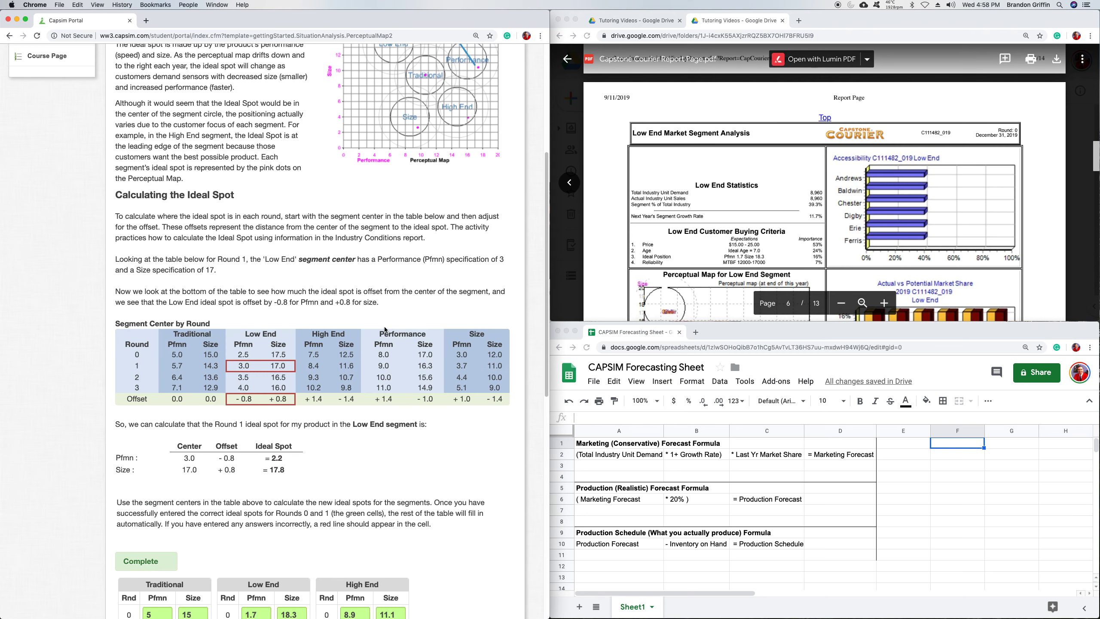
pyautogui.scroll(-2, 255, 382)
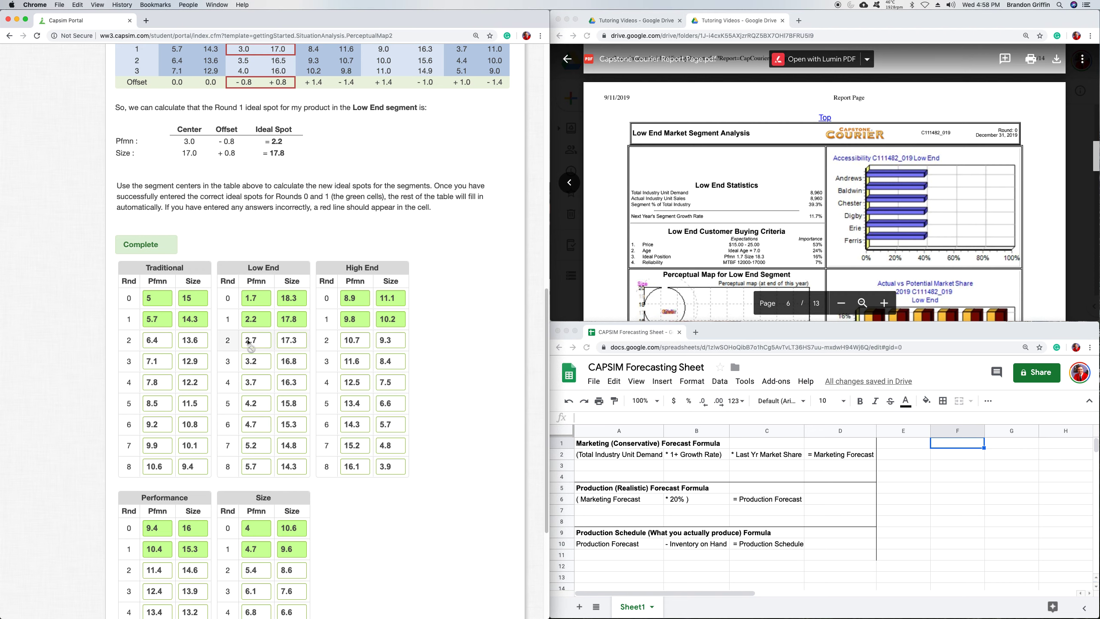
pyautogui.scroll(13, 249, 341)
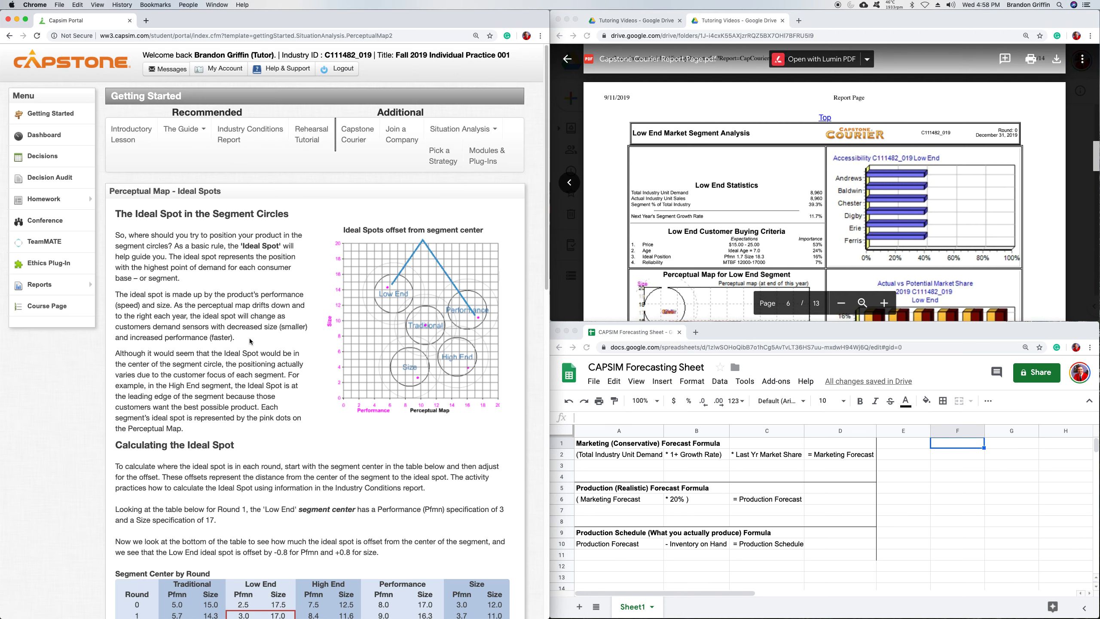
# Step: Open a copy of the Ideal Spots page in a new browser tab and show its completed segment tables
pyautogui.click(142, 36)
pyautogui.press('super+c')
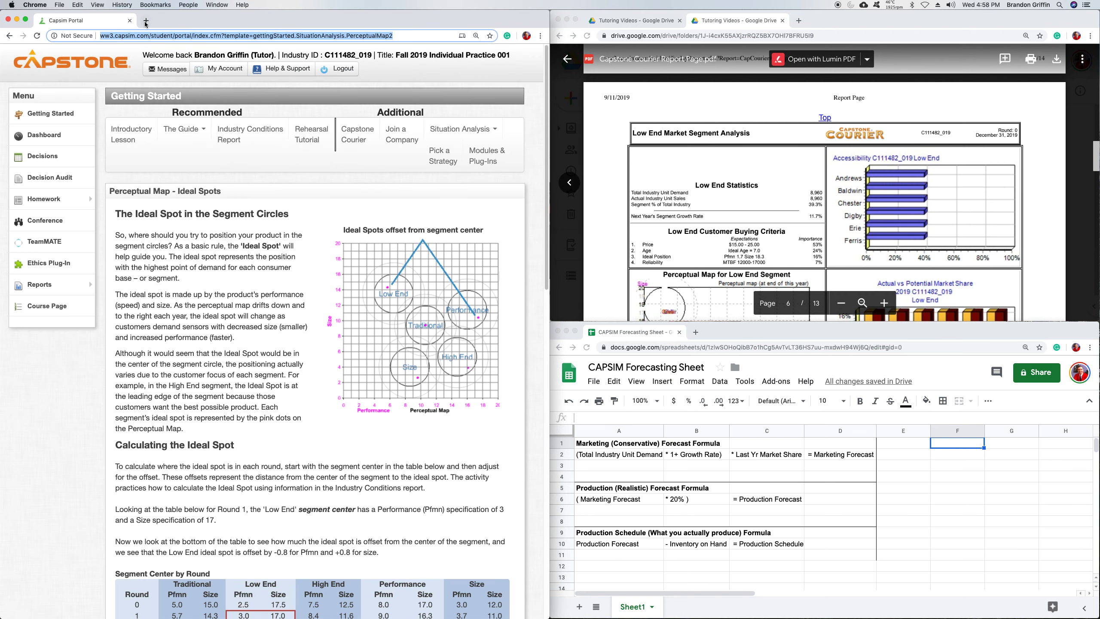
pyautogui.click(146, 21)
pyautogui.press('super+v')
pyautogui.press('Return')
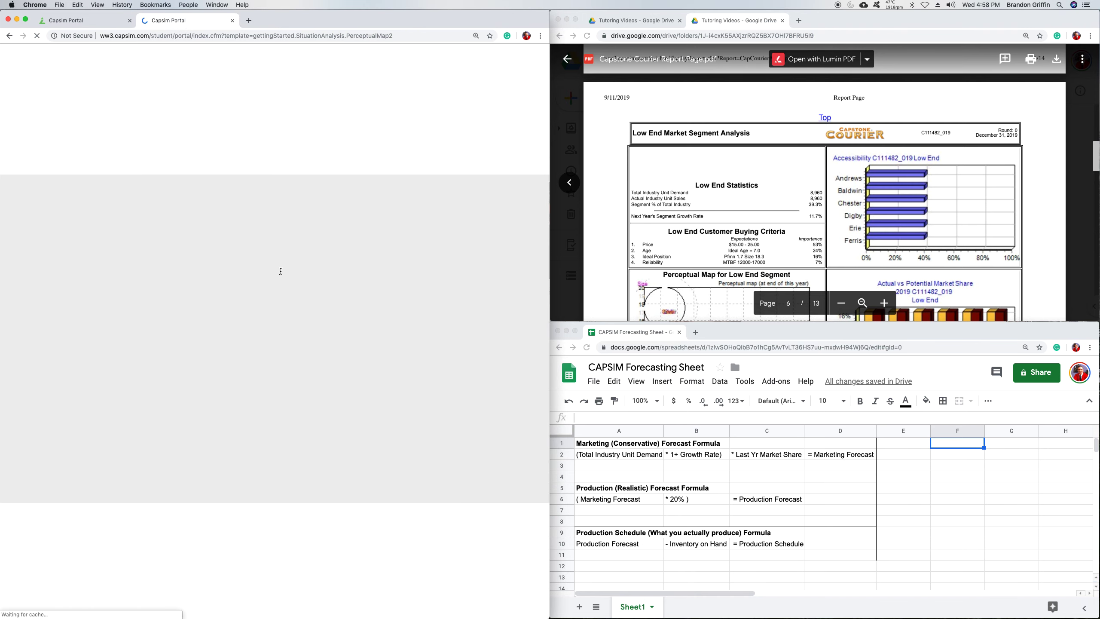
pyautogui.scroll(-15, 177, 116)
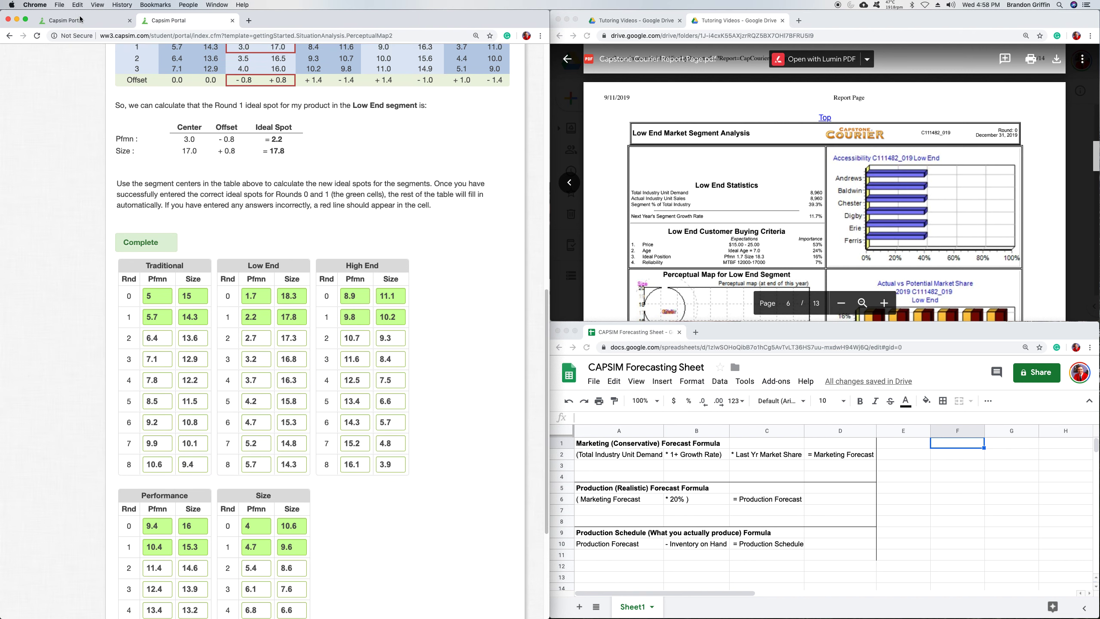
# Step: Return to the first portal tab, go to Decisions, launch the Web Spreadsheet and check which practice round it covers
pyautogui.click(80, 18)
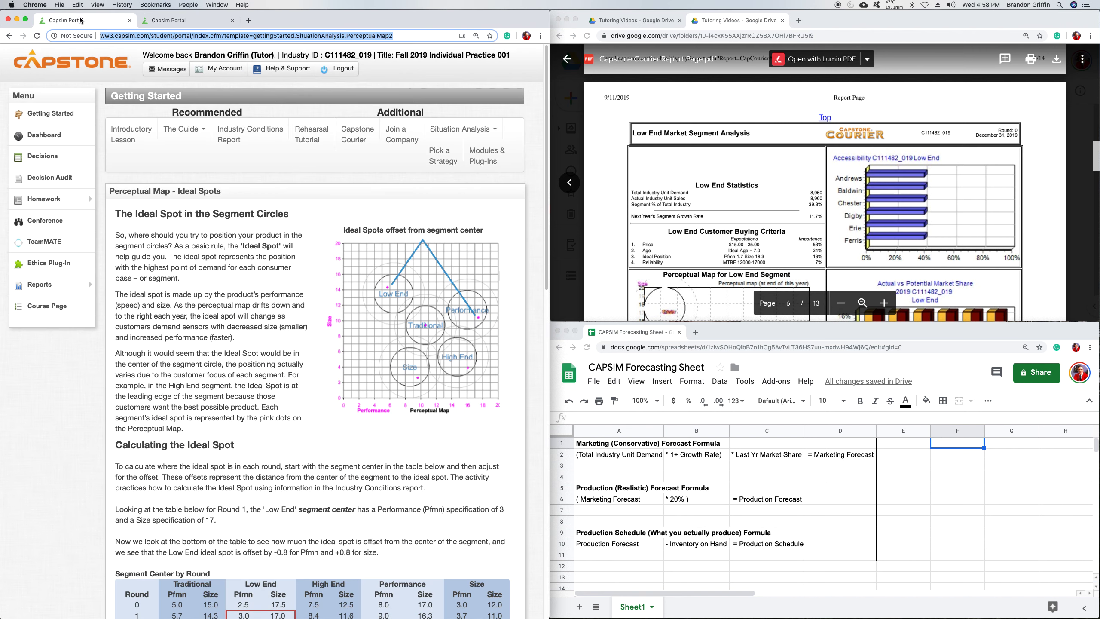
pyautogui.click(63, 159)
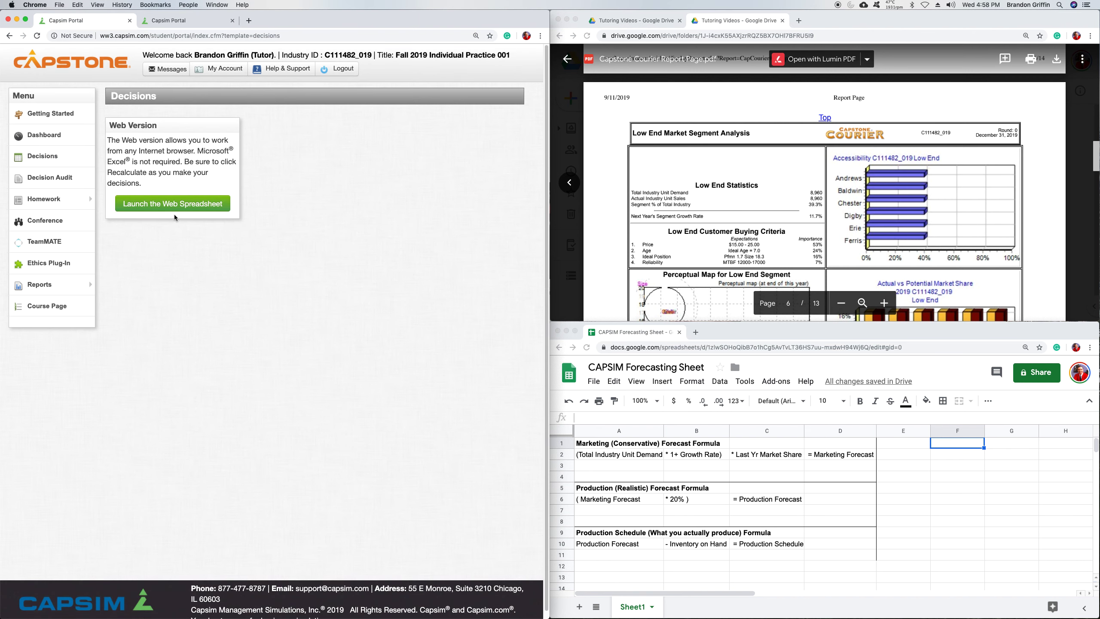
pyautogui.click(171, 212)
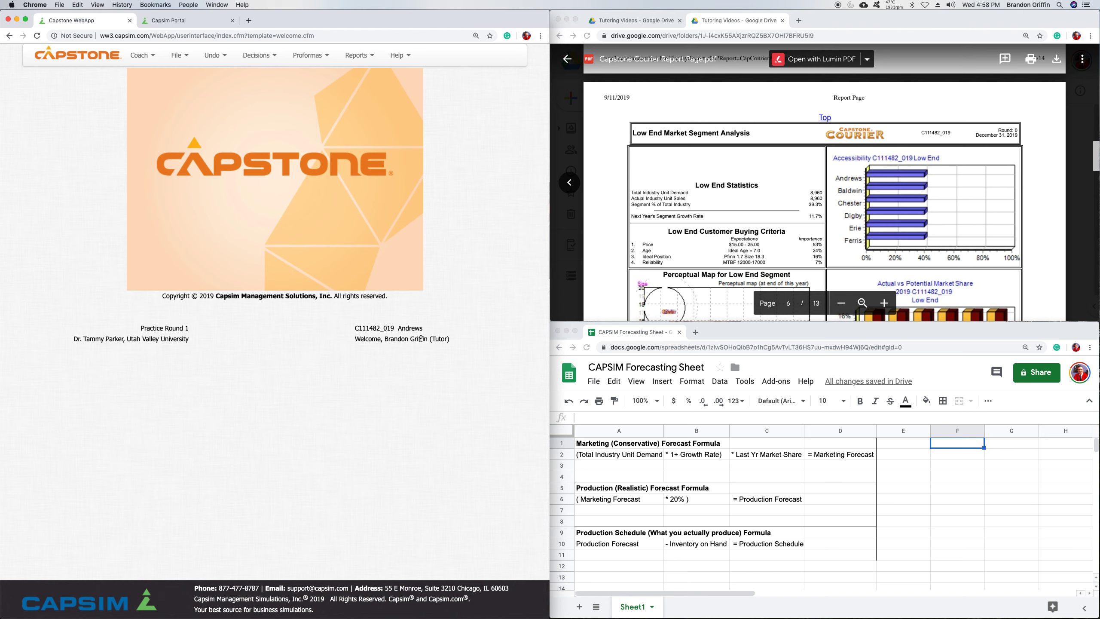
pyautogui.moveTo(70, 339); pyautogui.dragTo(177, 330)
pyautogui.click(216, 353)
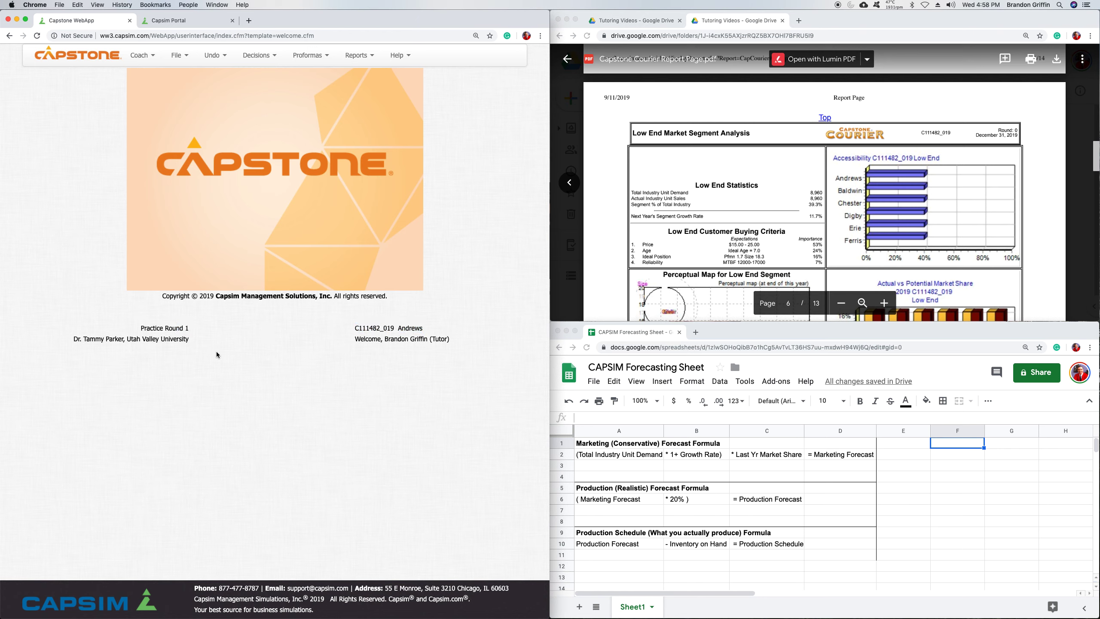
# Step: Look over the available decision areas and the ideal spot tables in the other tab, returning to the Capstone WebApp
pyautogui.click(255, 63)
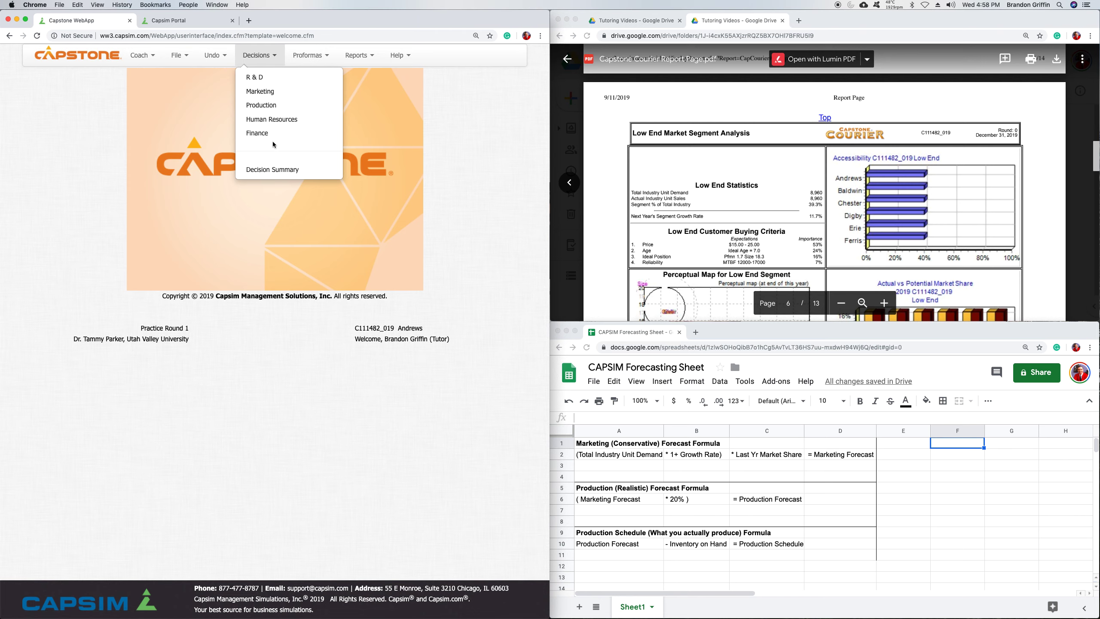
pyautogui.click(69, 93)
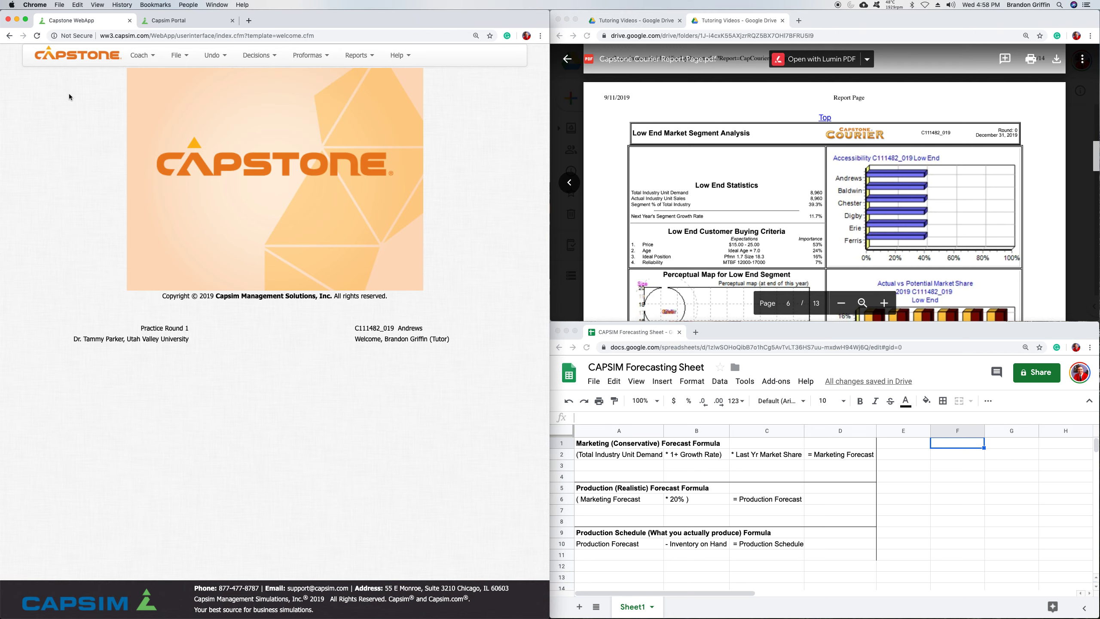
pyautogui.click(168, 20)
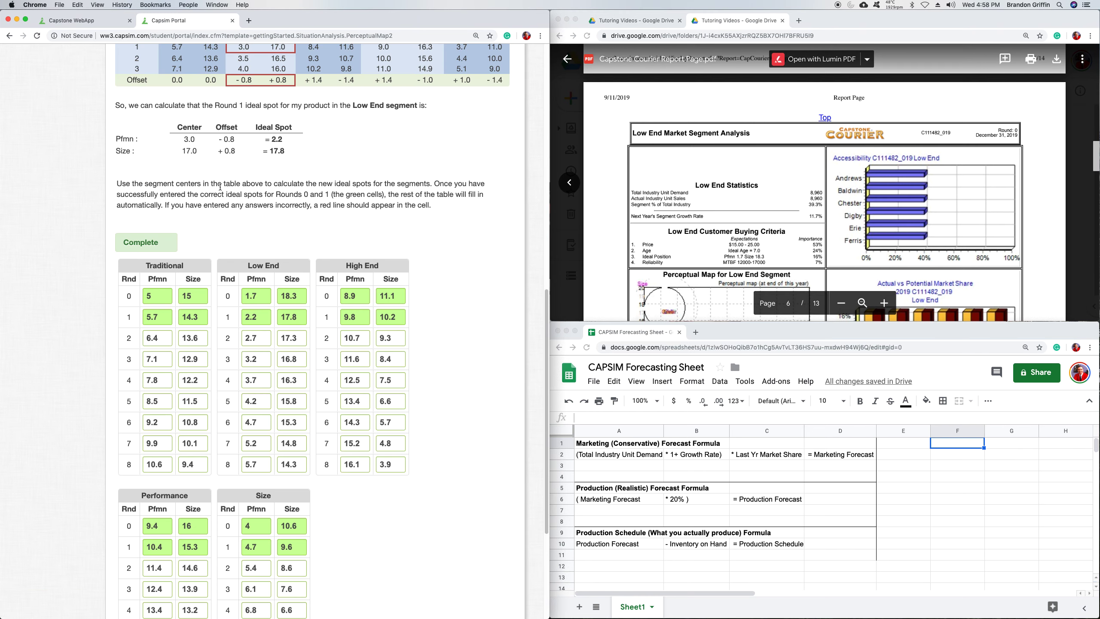
pyautogui.click(95, 22)
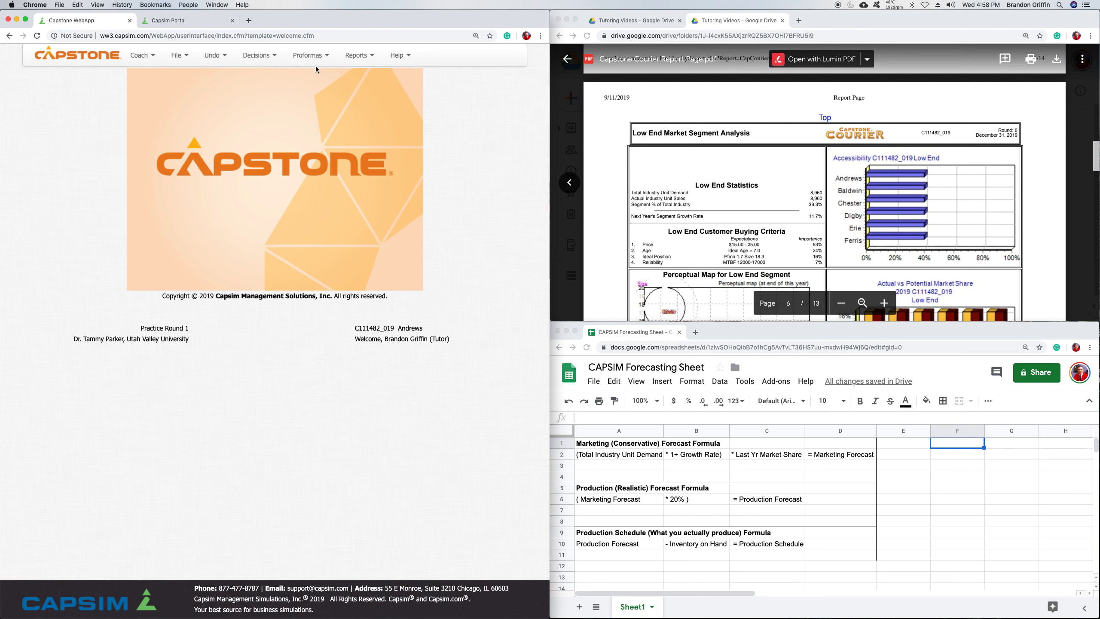
# Step: View the Front Page report of the Capstone Courier in its separate window and close that window
pyautogui.click(365, 57)
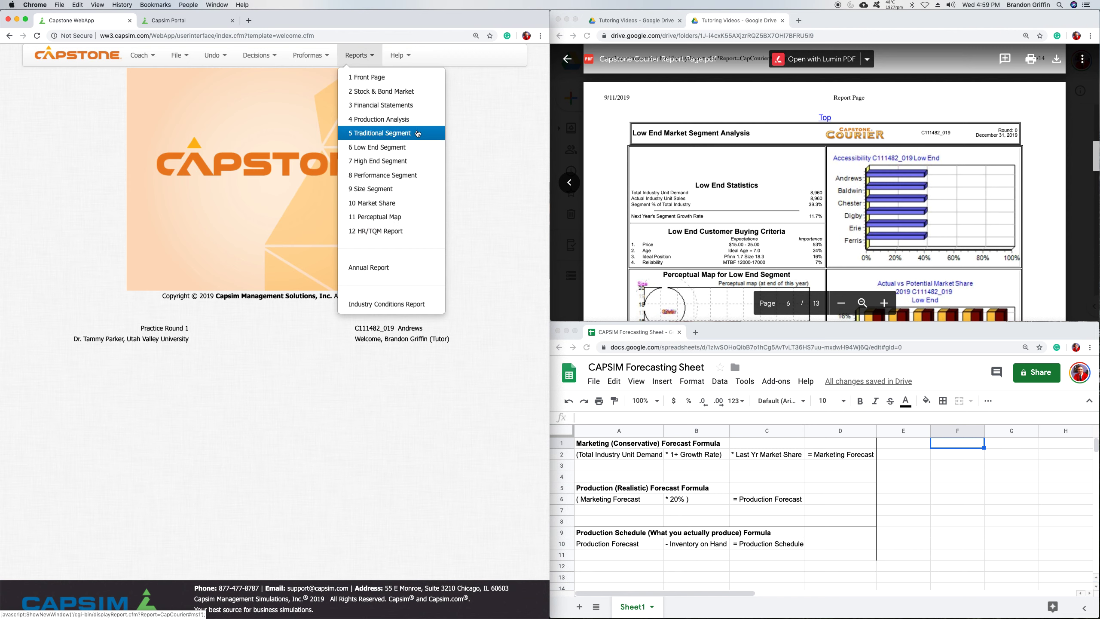
pyautogui.click(406, 85)
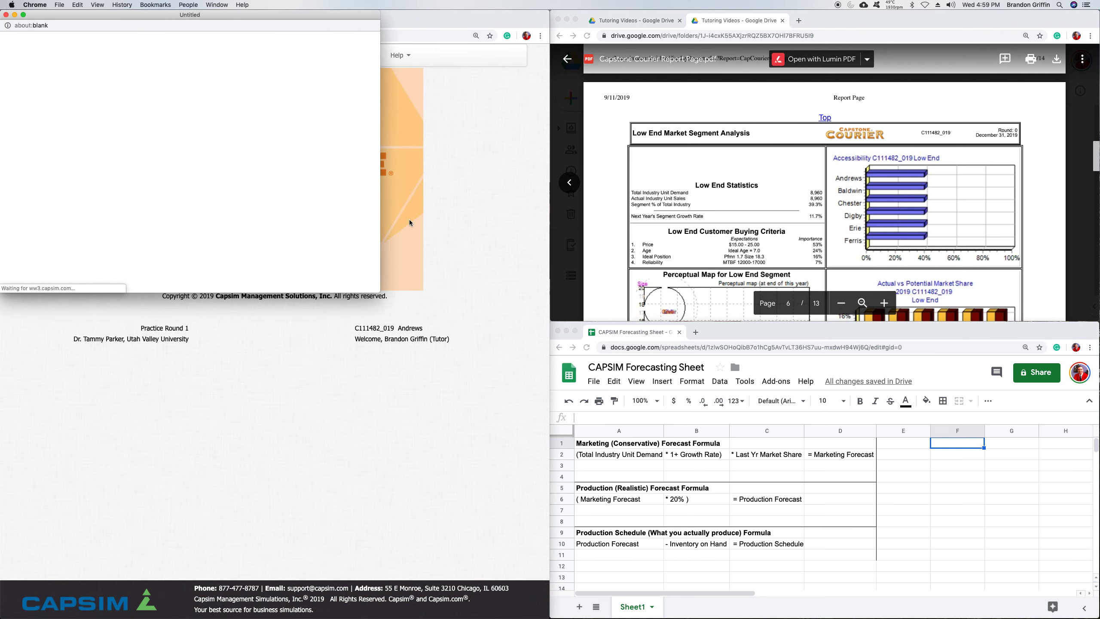
pyautogui.moveTo(336, 18); pyautogui.dragTo(944, 23)
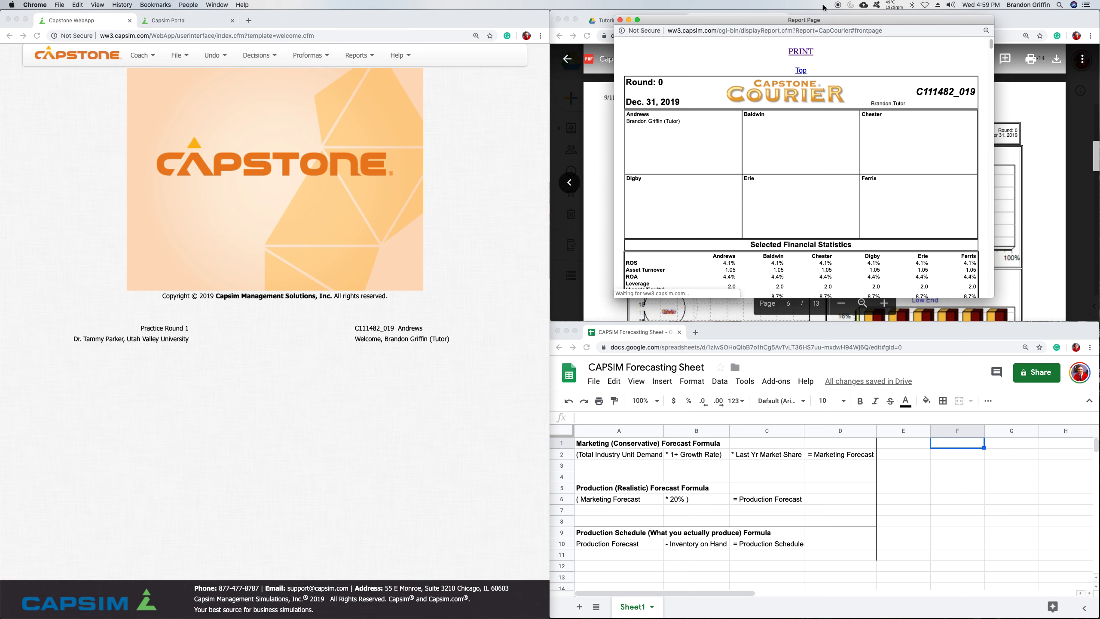
pyautogui.click(620, 20)
# Step: Show the first page of Capstone Courier Report Page.pdf in full screen and enlarge it one zoom level
pyautogui.scroll(5, 888, 197)
pyautogui.scroll(15, 888, 196)
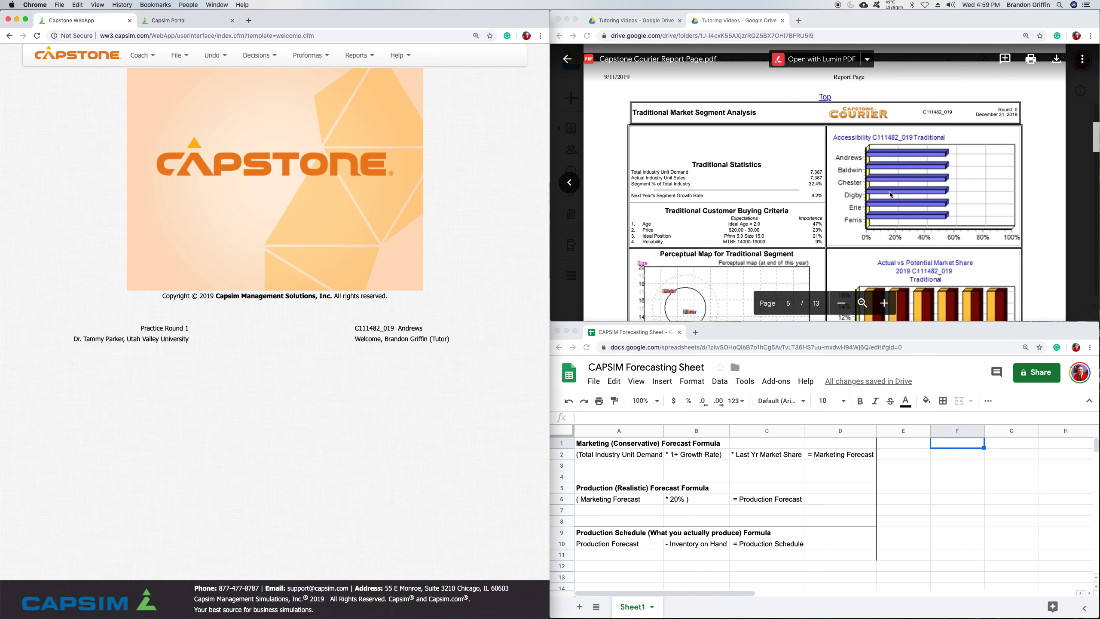
pyautogui.scroll(10, 890, 194)
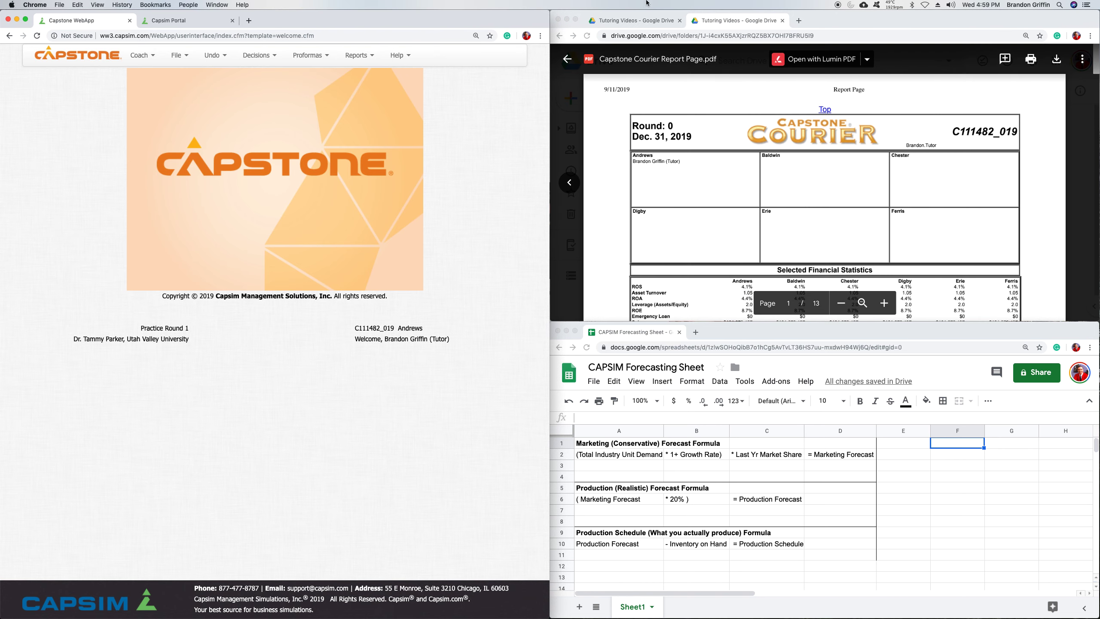
pyautogui.click(575, 20)
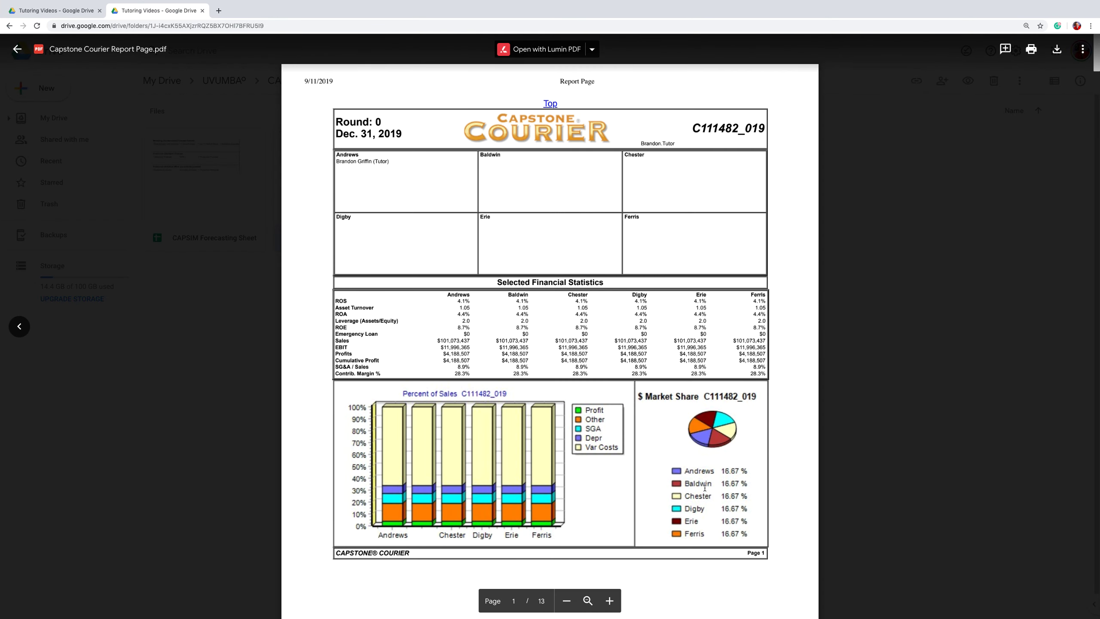
pyautogui.click(604, 600)
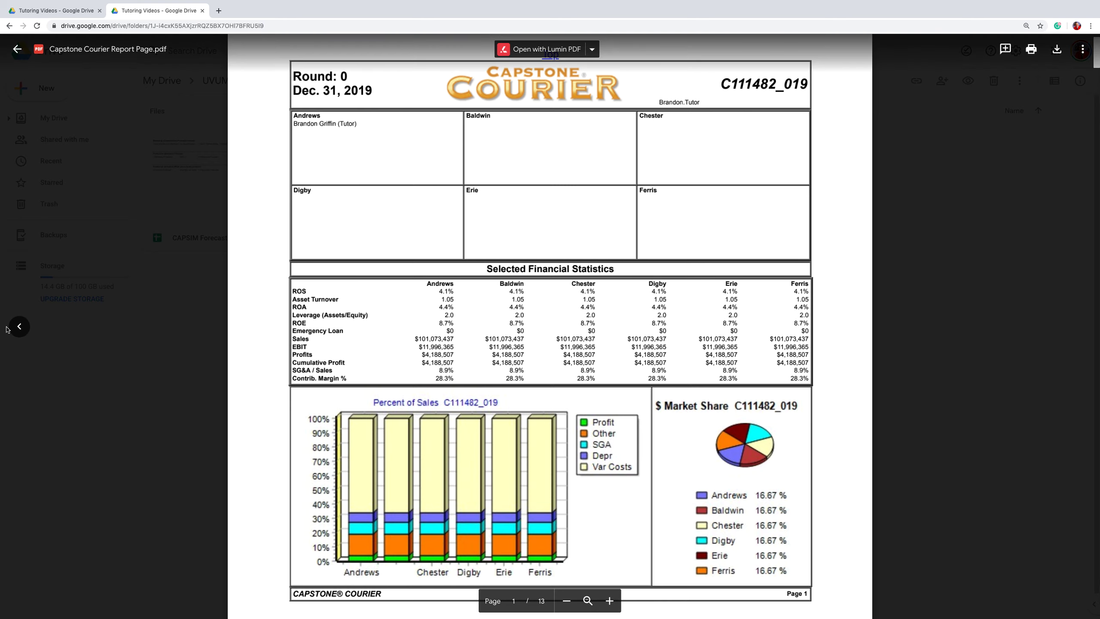
pyautogui.scroll(2, 74, 247)
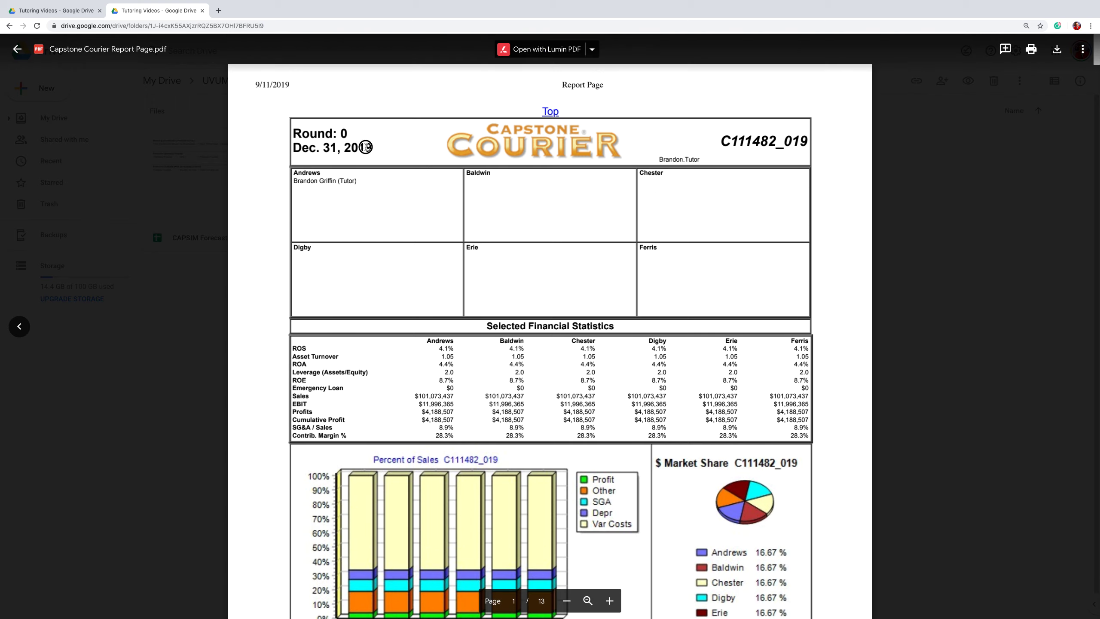
# Step: Examine the report date, the Andrews team entry, the Selected Financial Statistics and the market share chart on page 1
pyautogui.moveTo(324, 146); pyautogui.dragTo(371, 145)
pyautogui.click(377, 152)
pyautogui.moveTo(321, 173); pyautogui.dragTo(363, 184)
pyautogui.click(304, 179)
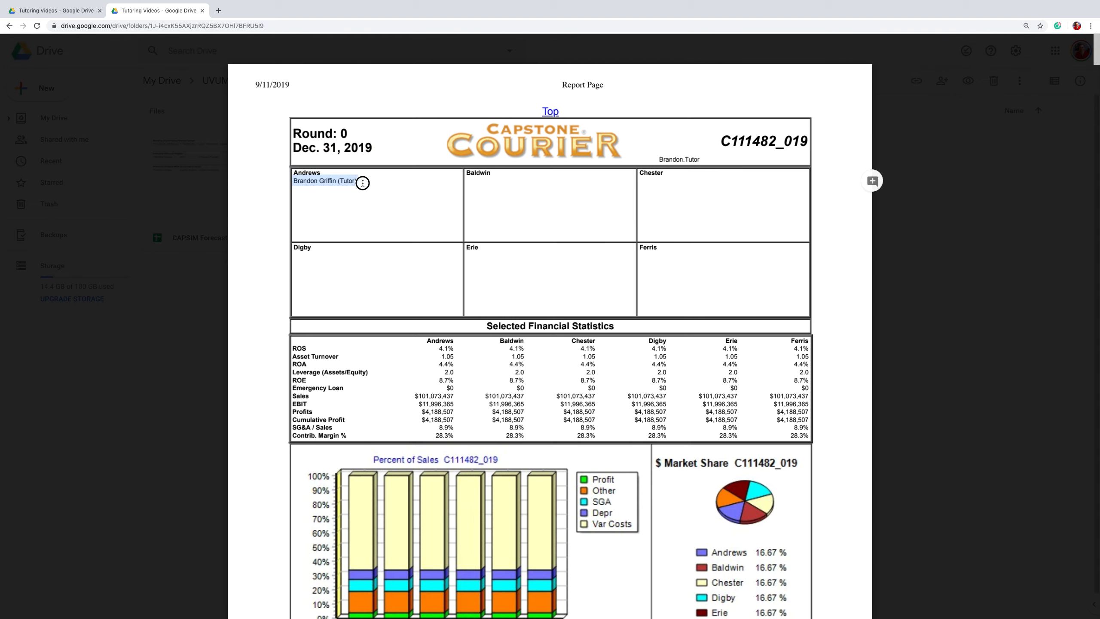
pyautogui.click(389, 184)
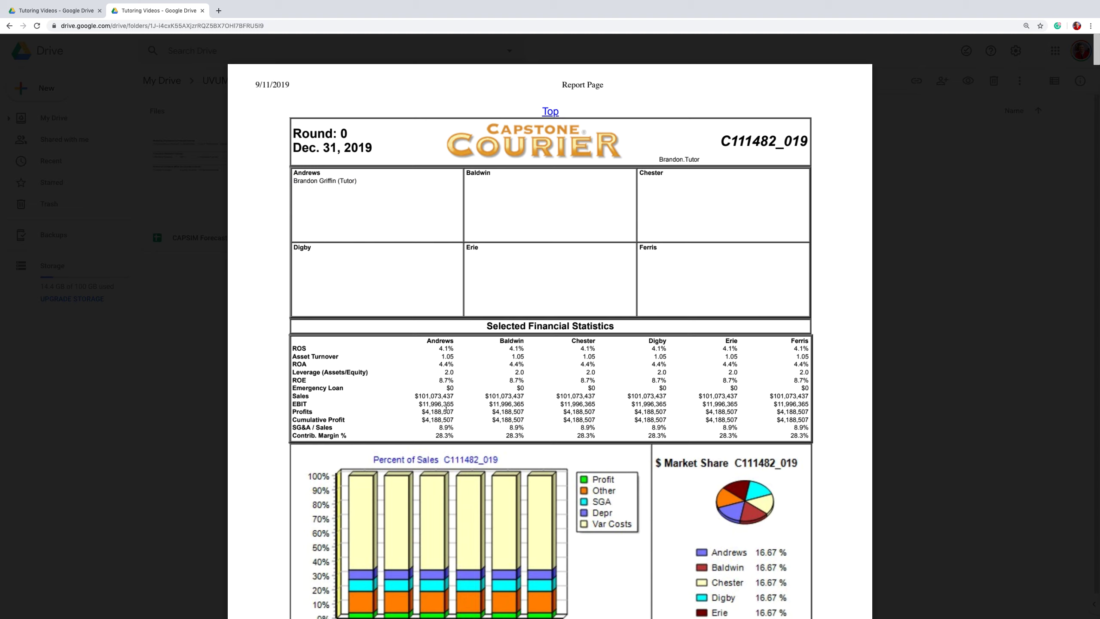
pyautogui.click(451, 390)
pyautogui.click(453, 399)
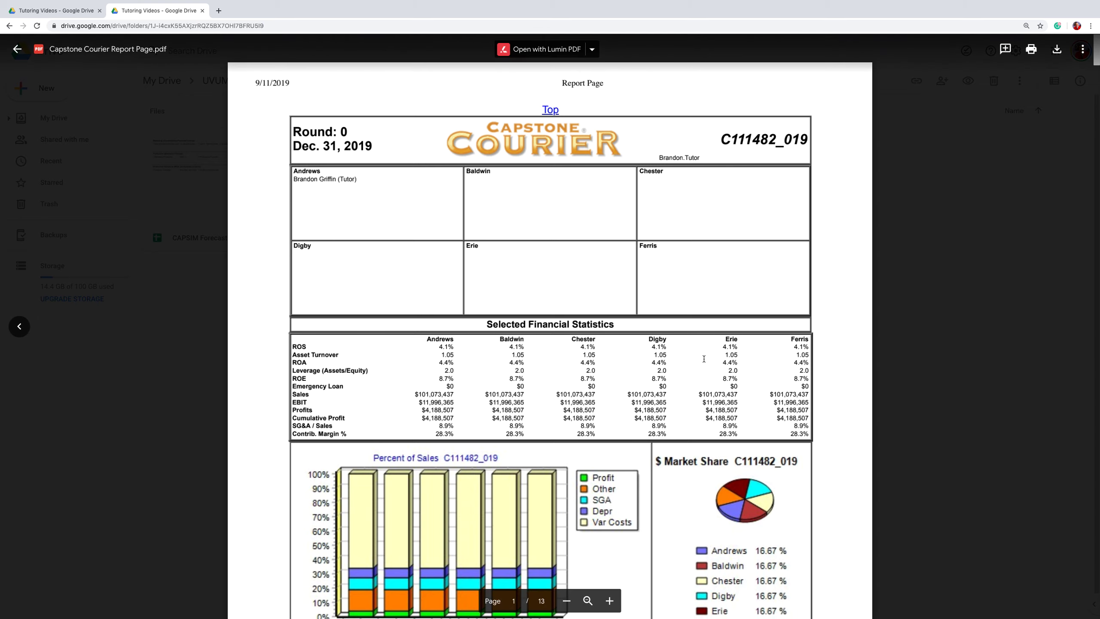
pyautogui.scroll(-1, 691, 362)
pyautogui.scroll(-4, 692, 362)
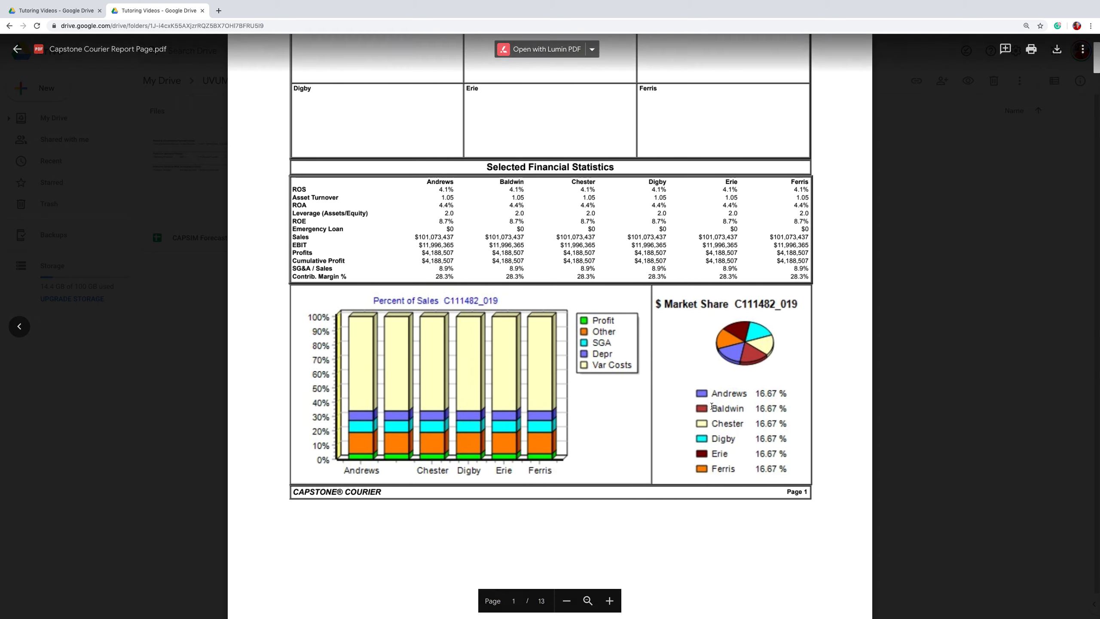
# Step: Review the Stocks & Bonds, Financial Summary and Production Analysis pages of the Capstone Courier report
pyautogui.scroll(-15, 645, 375)
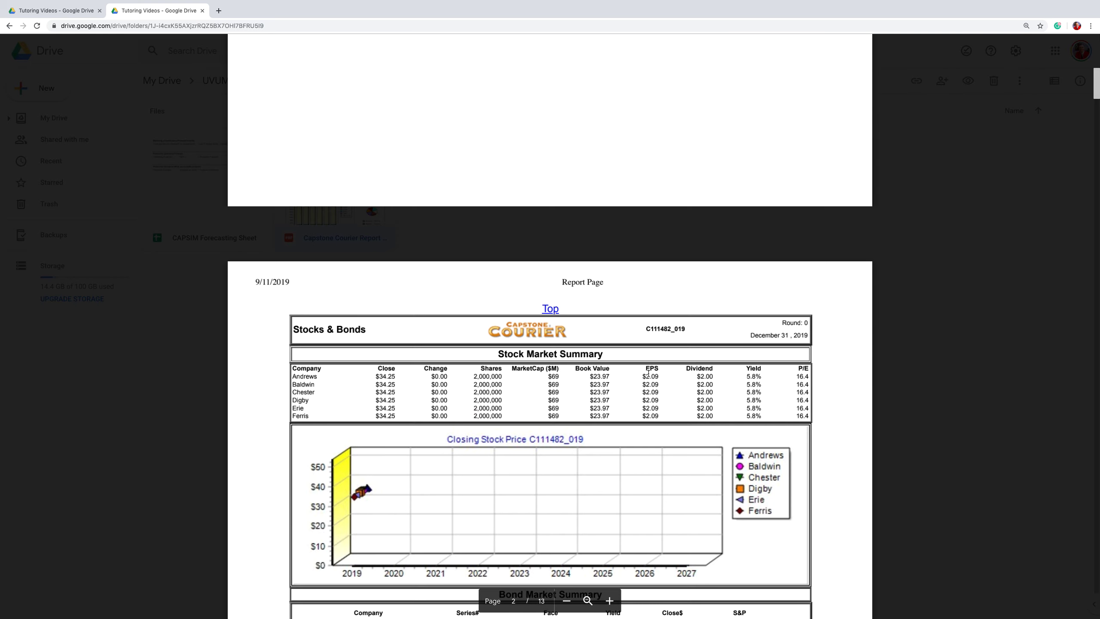
pyautogui.scroll(-2, 617, 336)
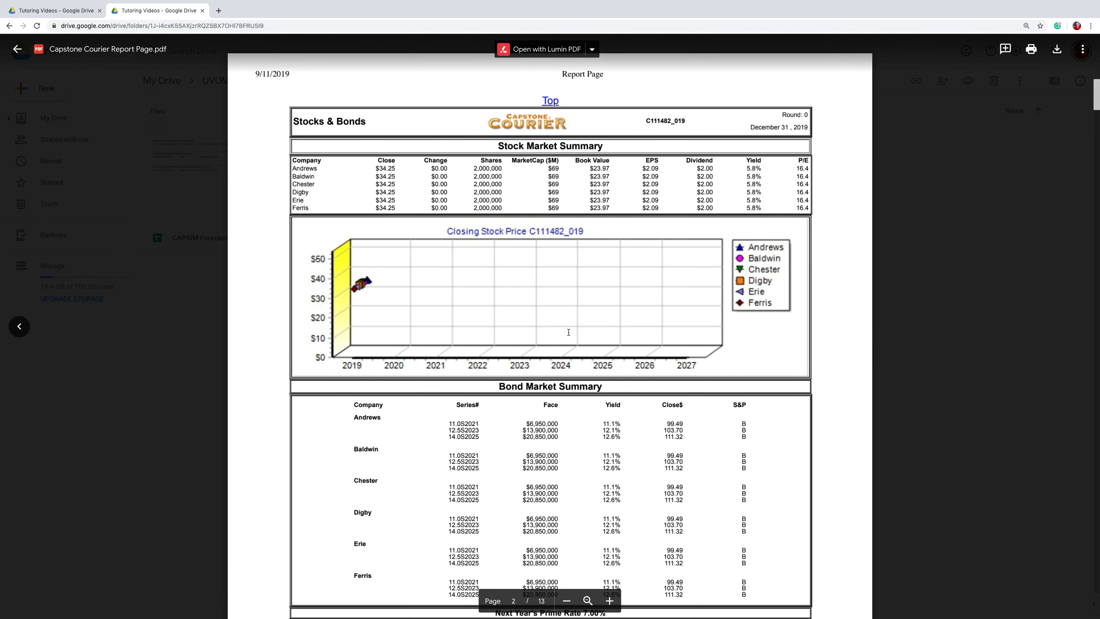
pyautogui.scroll(-20, 568, 332)
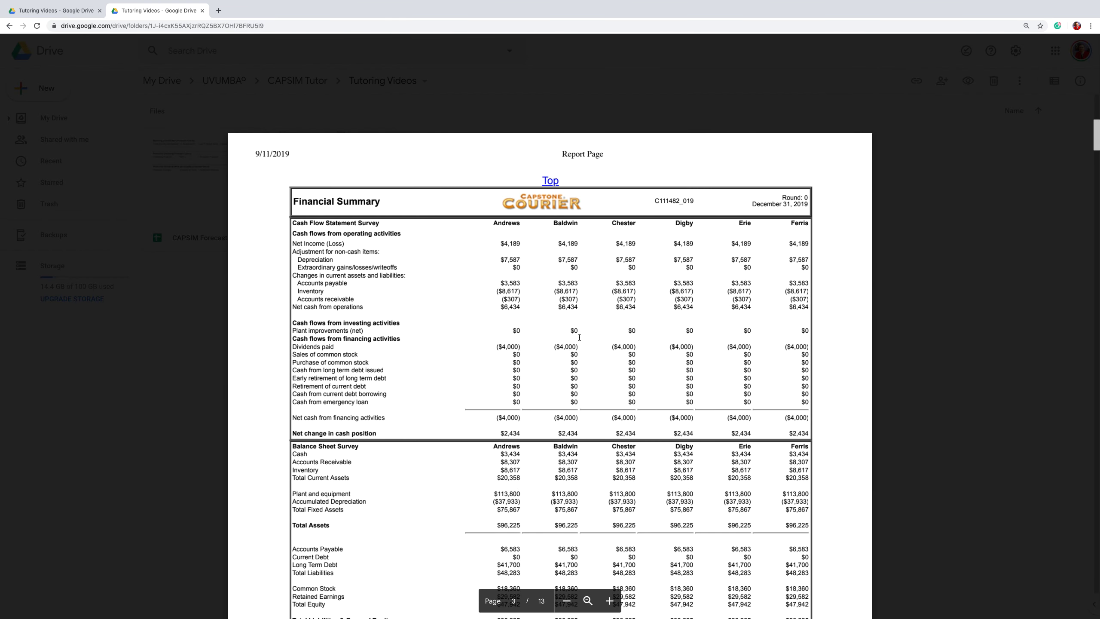
pyautogui.scroll(-6, 579, 337)
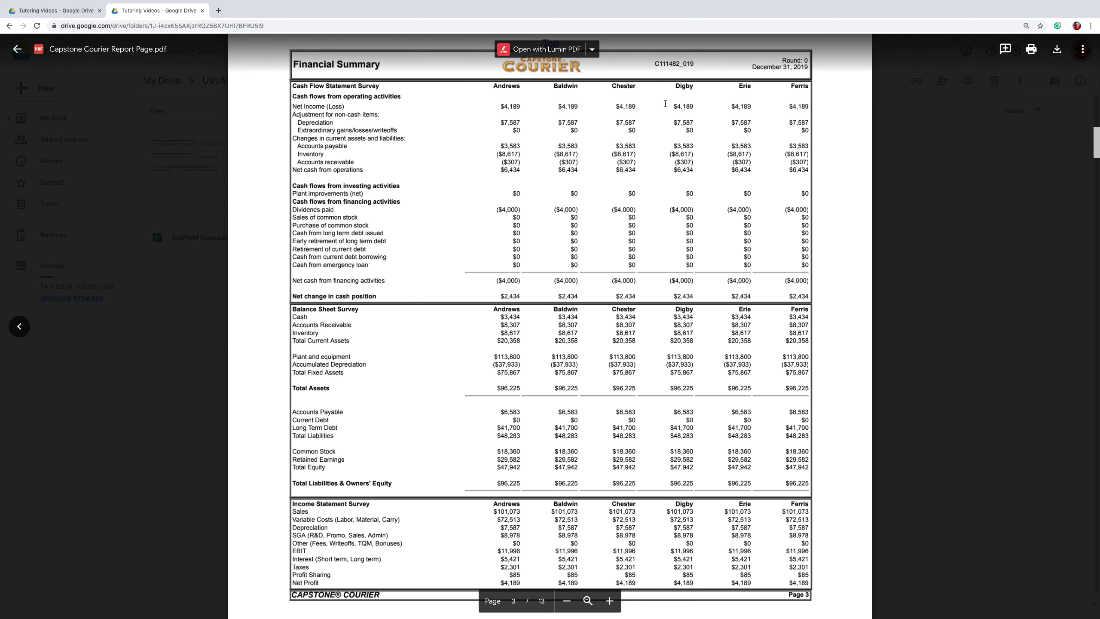
pyautogui.scroll(-20, 620, 257)
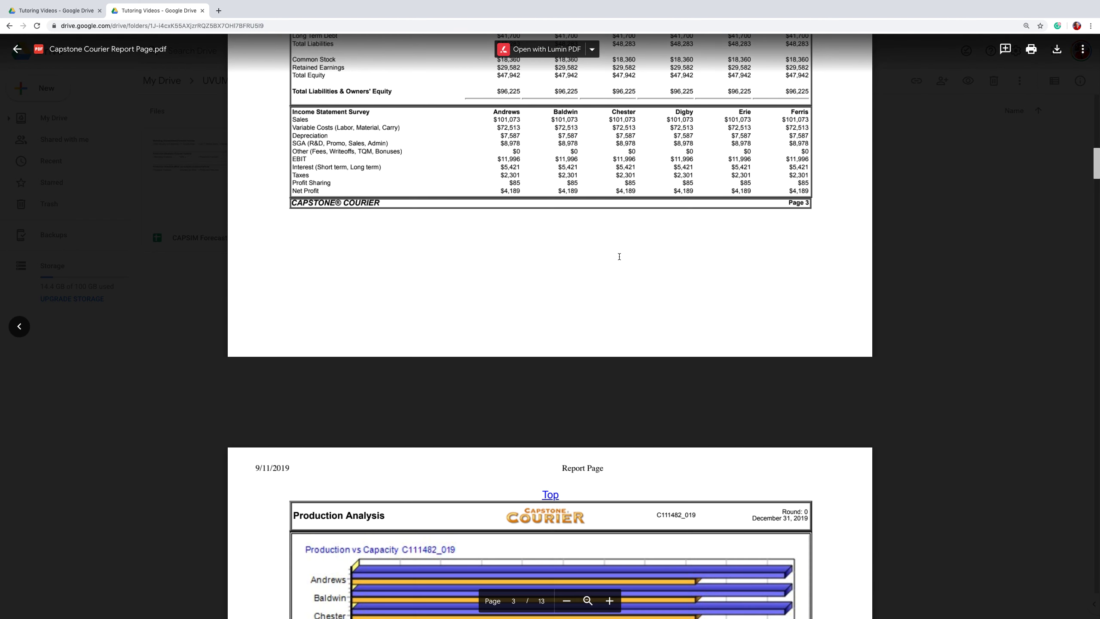
pyautogui.scroll(-12, 619, 256)
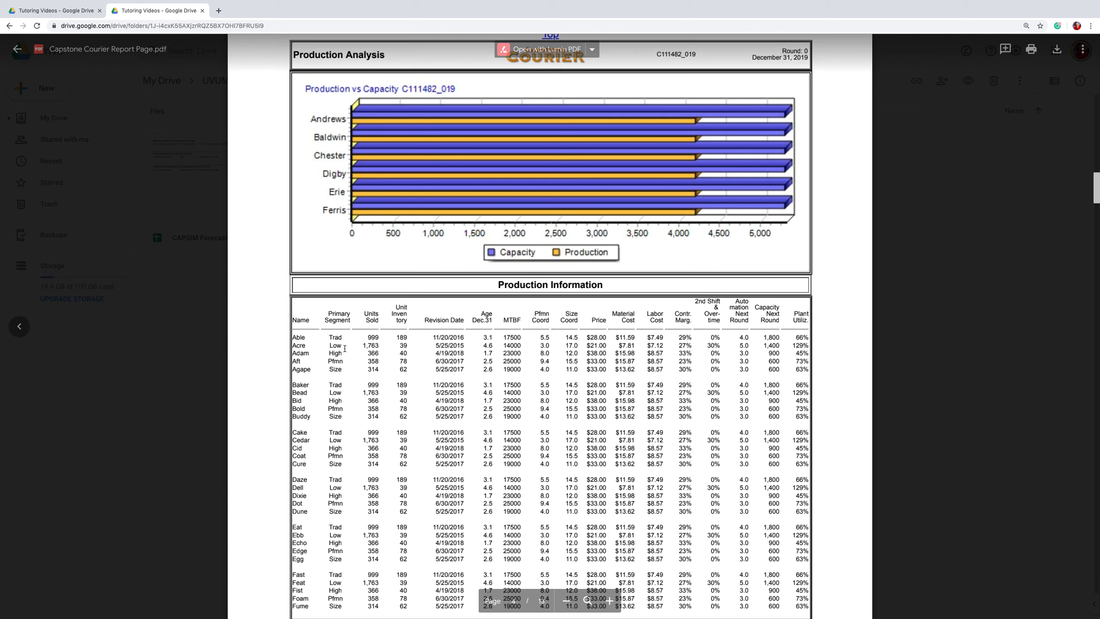
pyautogui.scroll(-2, 400, 353)
# Step: Look through the market segment analysis pages of the report, returning to the Traditional Market Segment Analysis heading on page 5
pyautogui.scroll(-15, 320, 339)
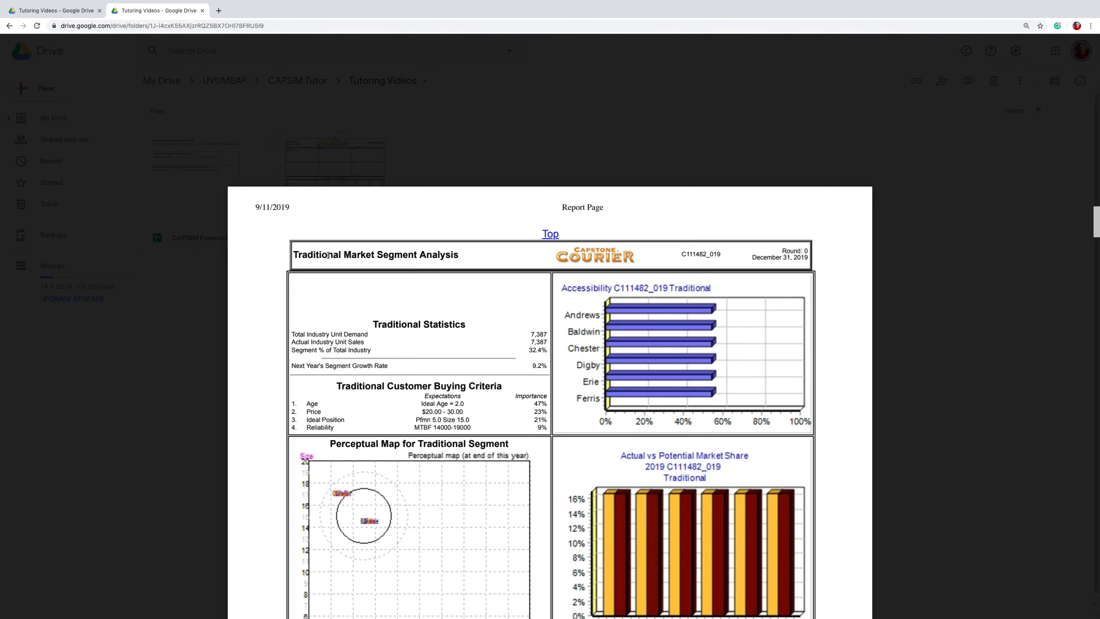
pyautogui.moveTo(327, 255); pyautogui.dragTo(476, 265)
pyautogui.click(476, 265)
pyautogui.scroll(-20, 456, 307)
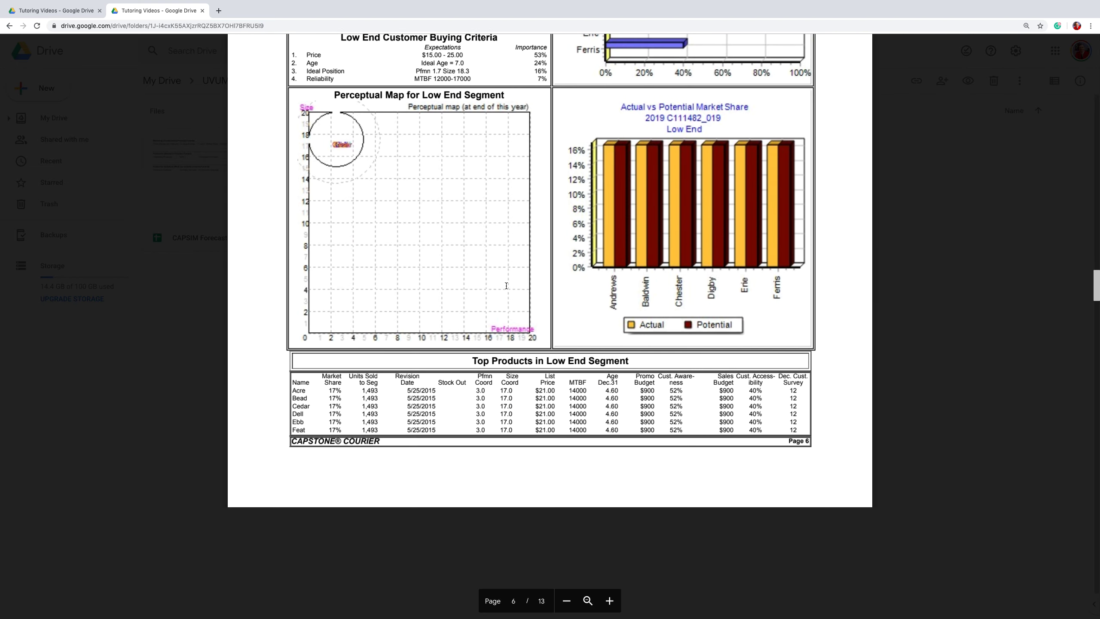
pyautogui.scroll(-20, 506, 286)
pyautogui.scroll(-20, 347, 275)
pyautogui.scroll(10, 482, 335)
pyautogui.scroll(20, 482, 334)
pyautogui.scroll(20, 479, 333)
pyautogui.scroll(-10, 330, 178)
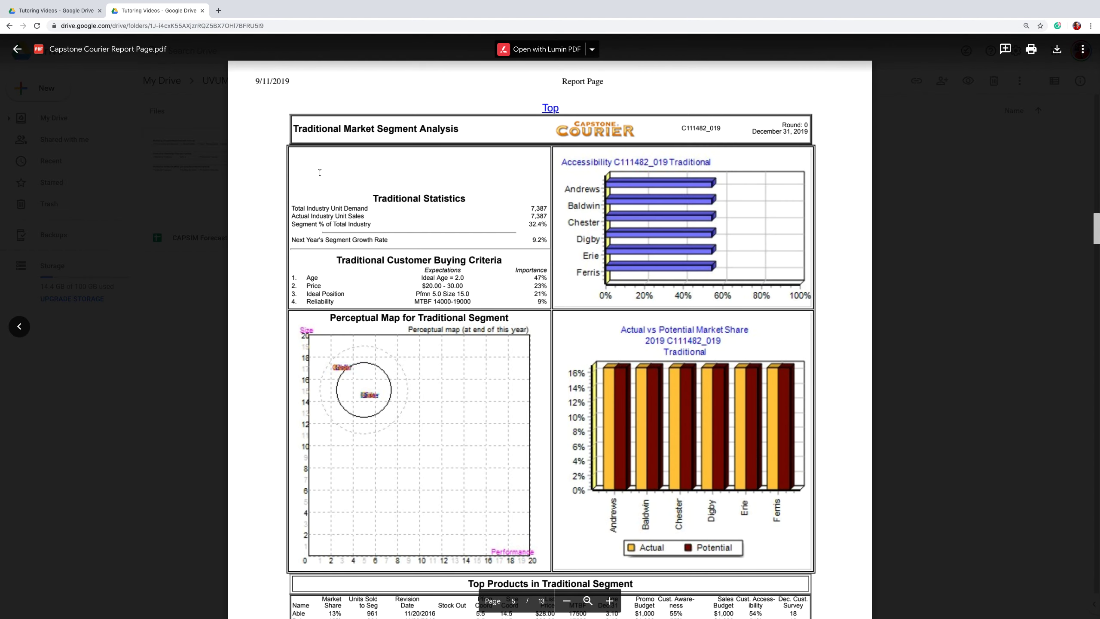
pyautogui.moveTo(290, 146); pyautogui.dragTo(461, 132)
pyautogui.click(462, 132)
# Step: Take the report window out of full screen and reduce the PDF by two zoom levels
pyautogui.moveTo(130, 1)
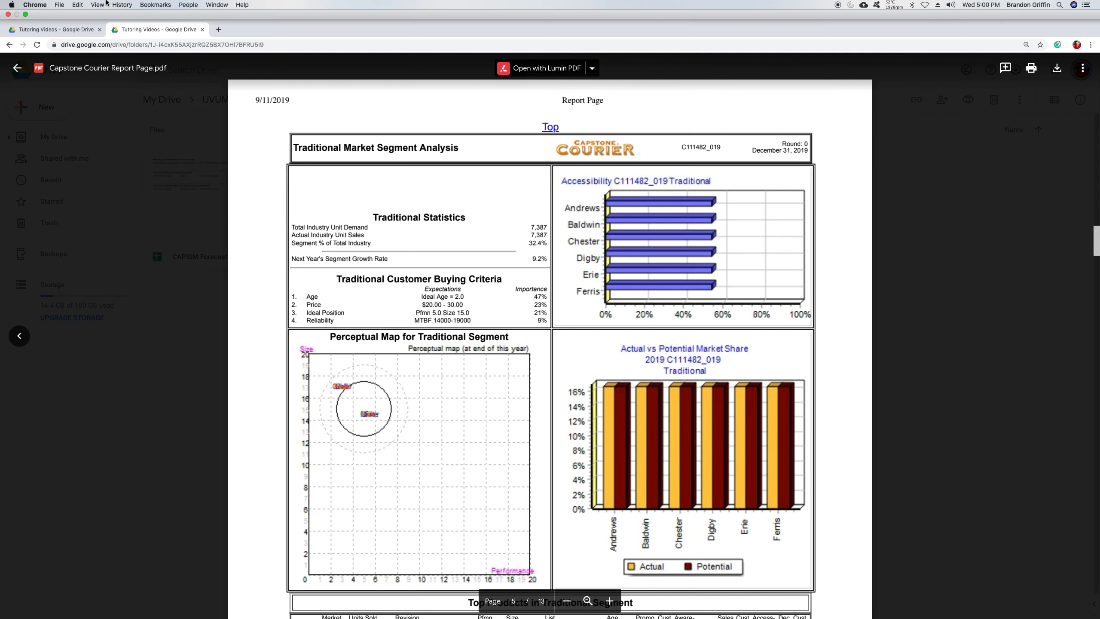
pyautogui.click(26, 14)
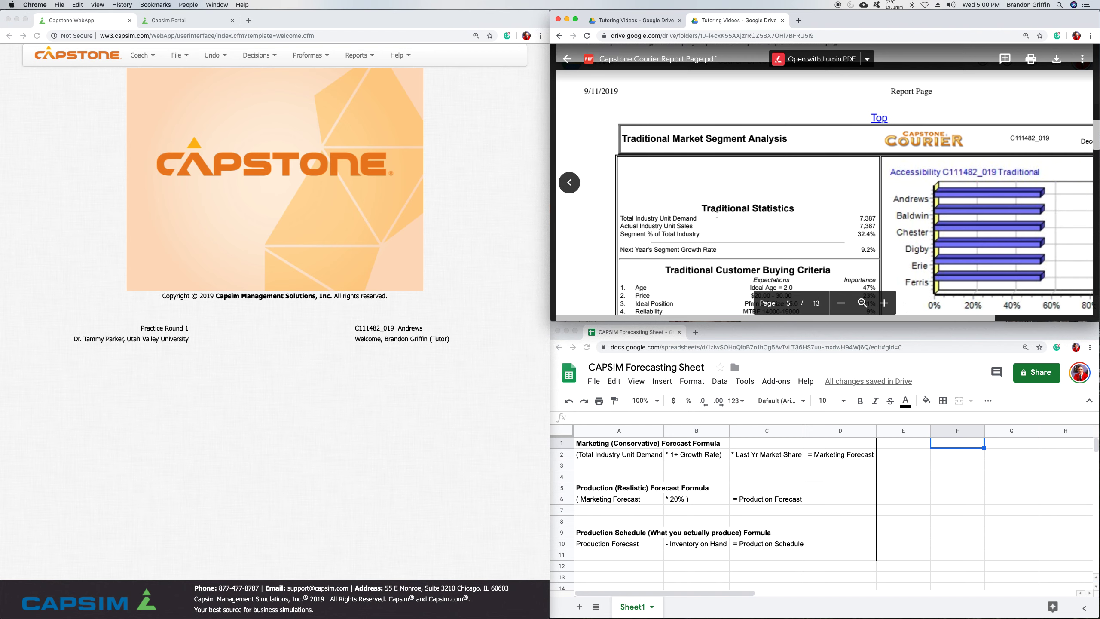
pyautogui.click(847, 307)
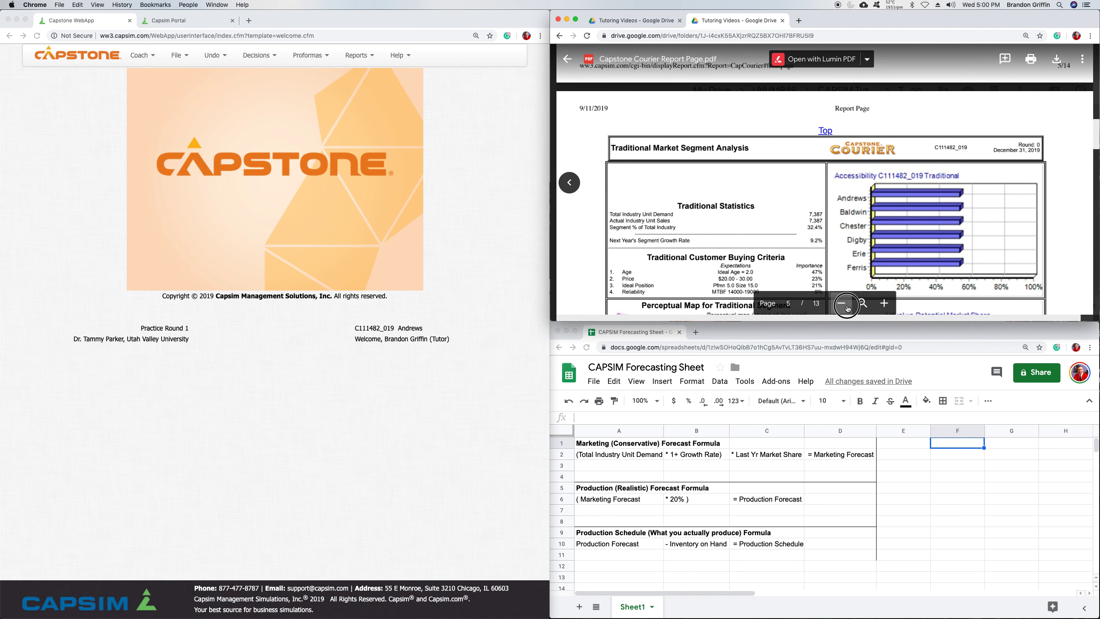
pyautogui.click(847, 307)
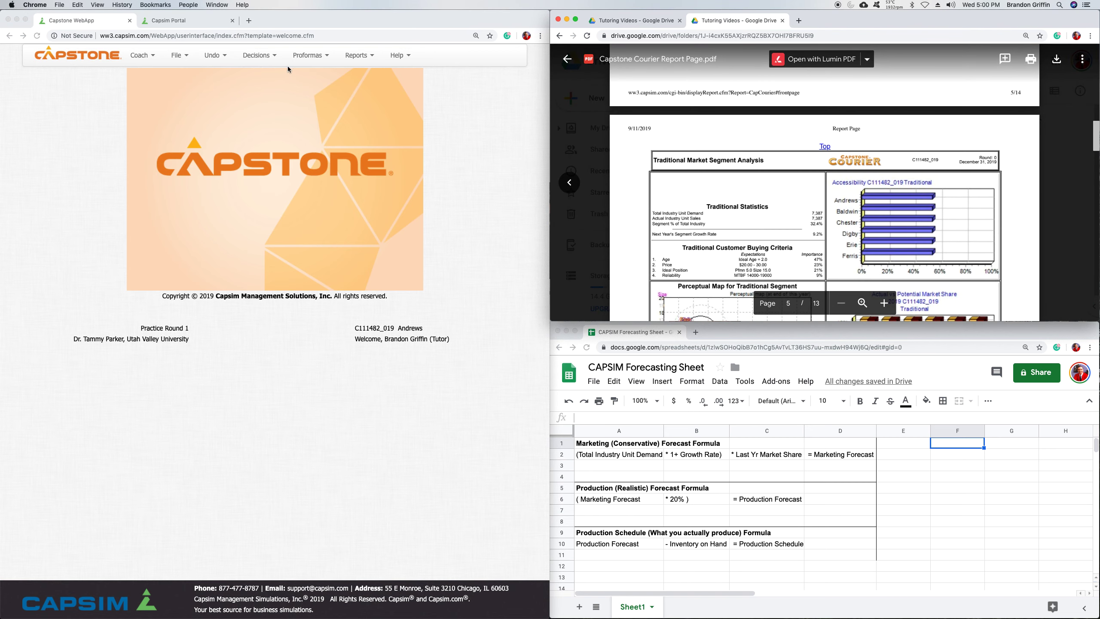
# Step: Open the R & D decisions in the Capstone WebApp
pyautogui.click(265, 54)
pyautogui.click(267, 63)
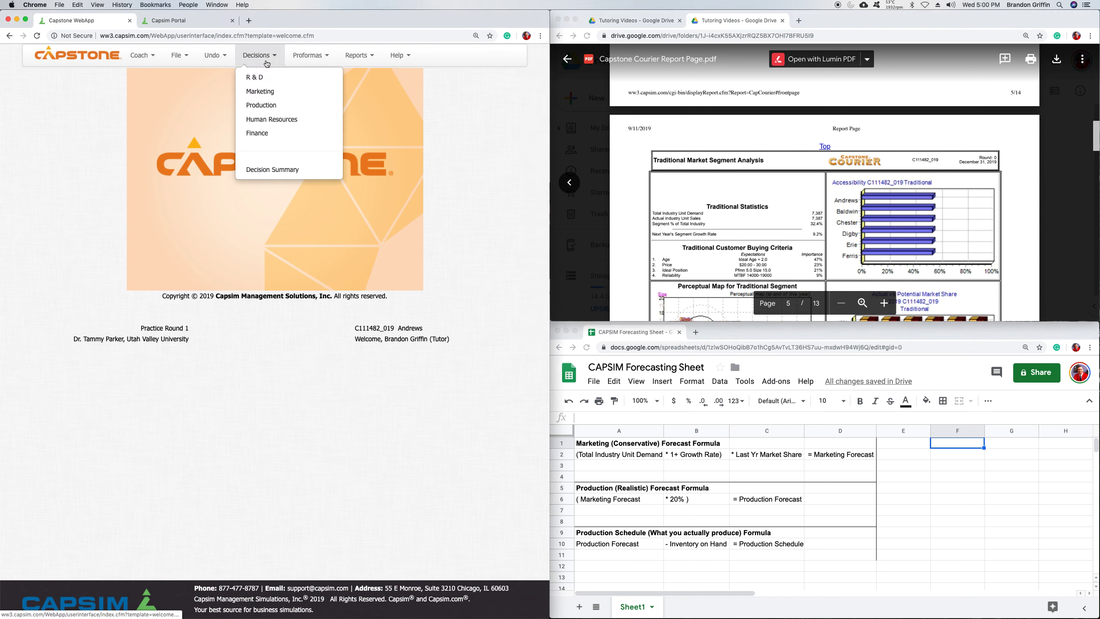
pyautogui.click(255, 78)
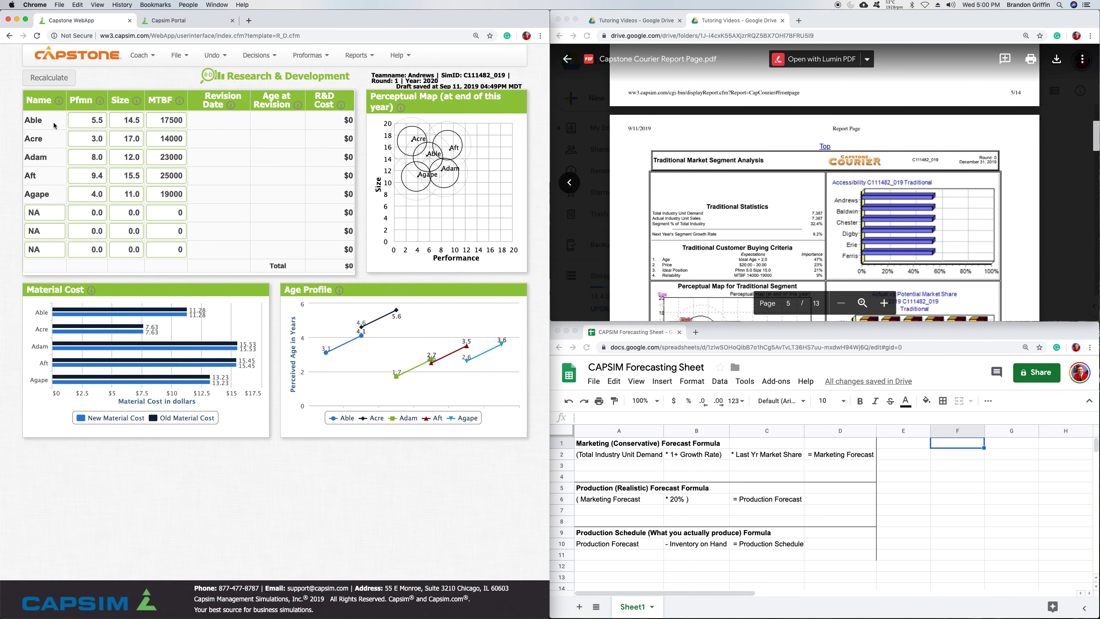
# Step: Examine the Able product's row in the Research & Development table beside the Traditional segment page
pyautogui.click(84, 119)
pyautogui.click(237, 142)
pyautogui.moveTo(25, 120); pyautogui.dragTo(44, 120)
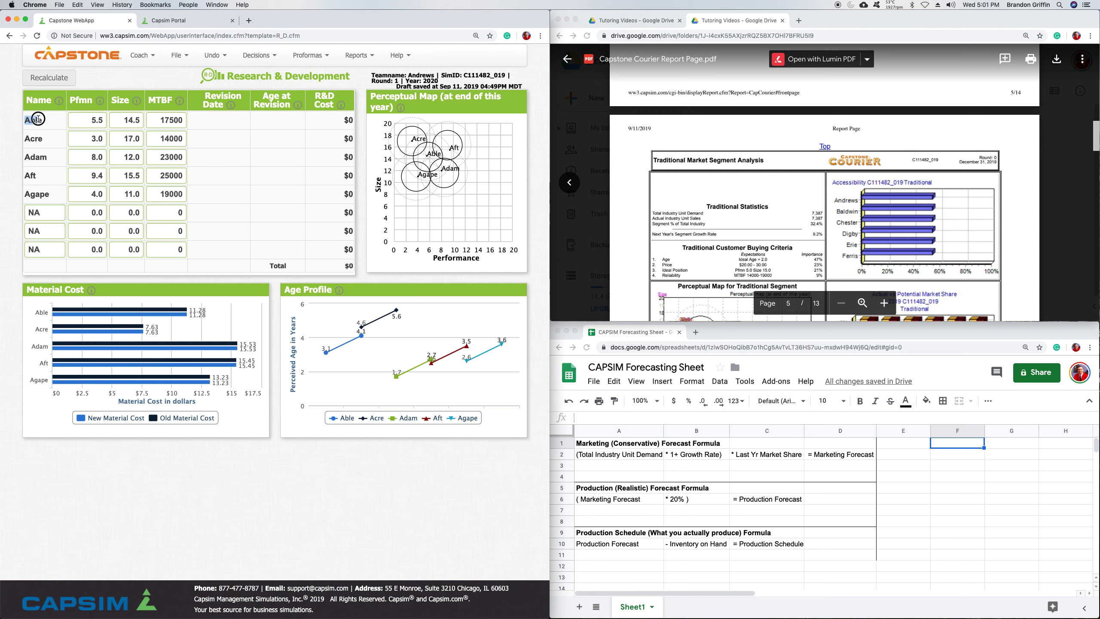
pyautogui.click(894, 205)
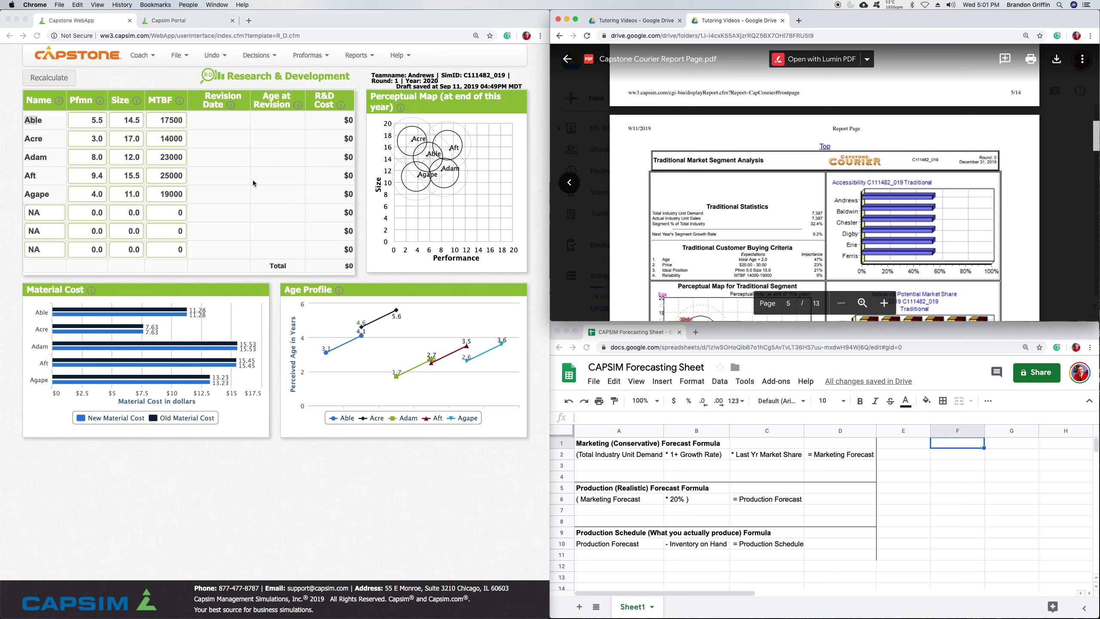
pyautogui.click(6, 138)
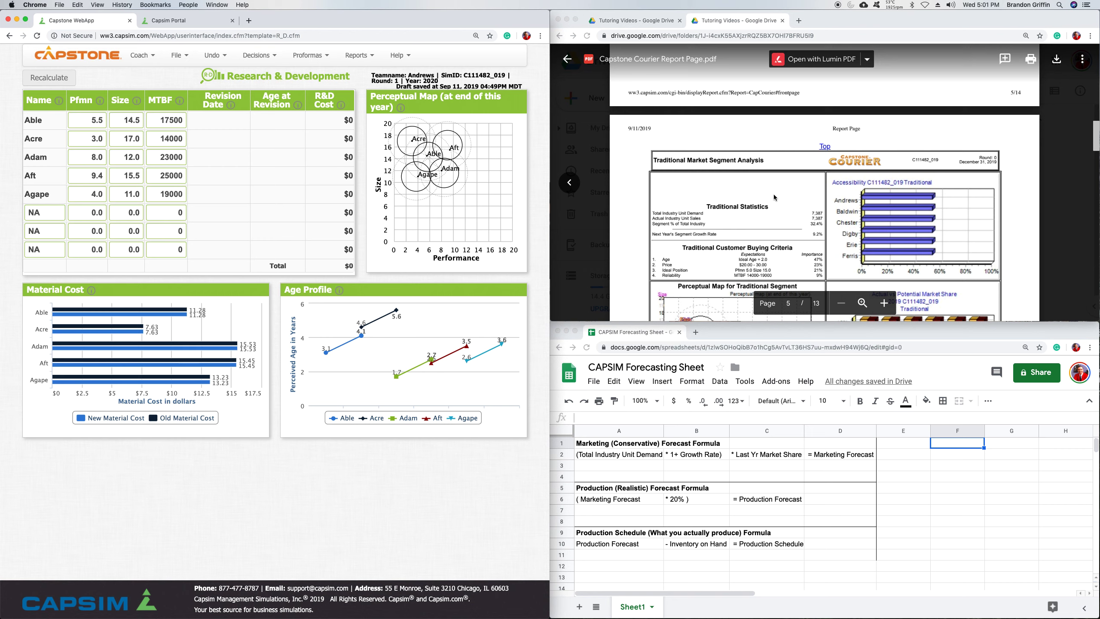
# Step: Find the Production Information table on page 4 of the report and check each product's primary segment
pyautogui.scroll(5, 780, 215)
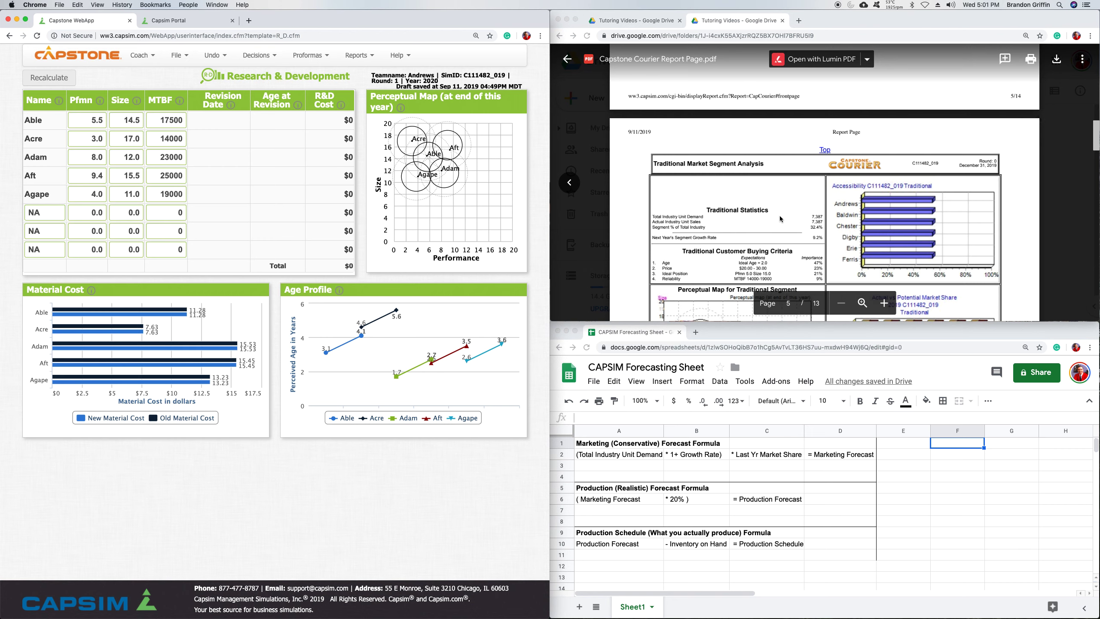
pyautogui.scroll(5, 781, 214)
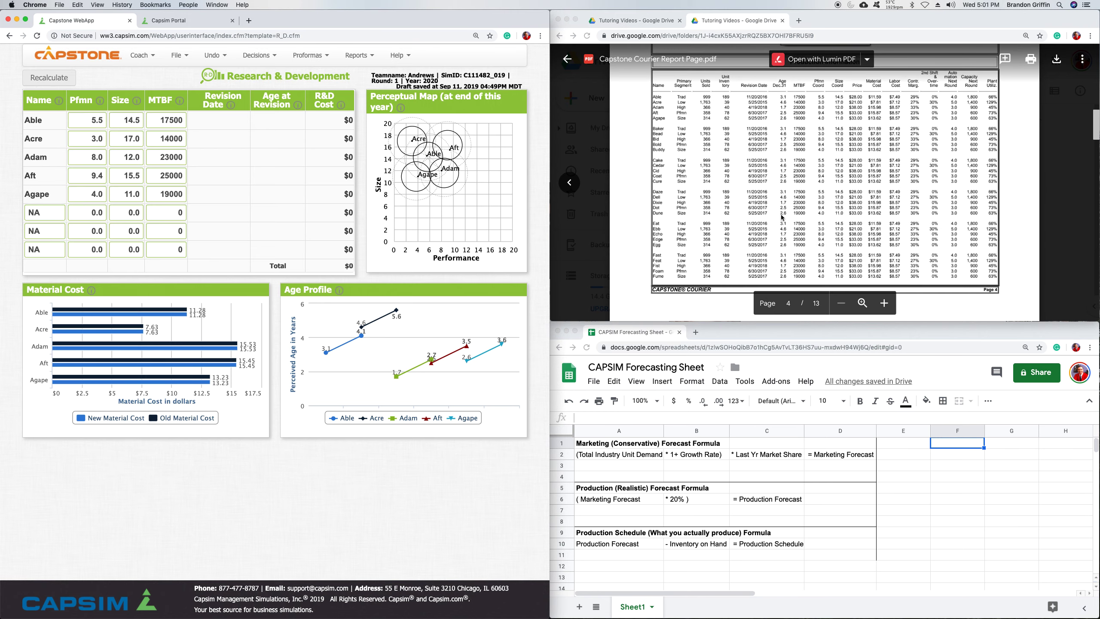
pyautogui.scroll(5, 780, 216)
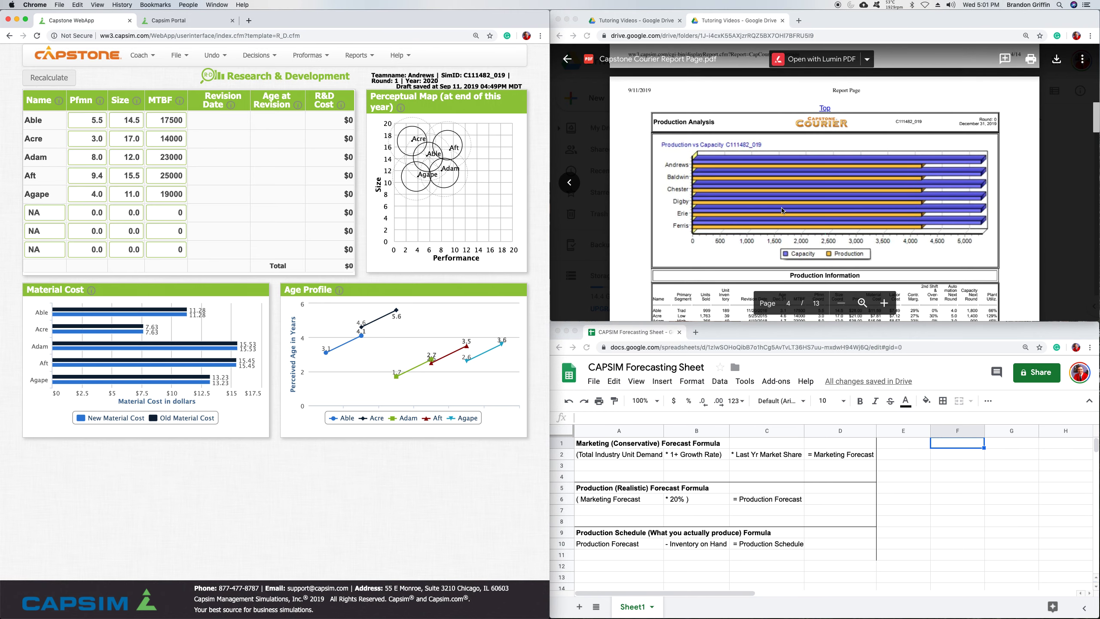
pyautogui.scroll(-5, 725, 177)
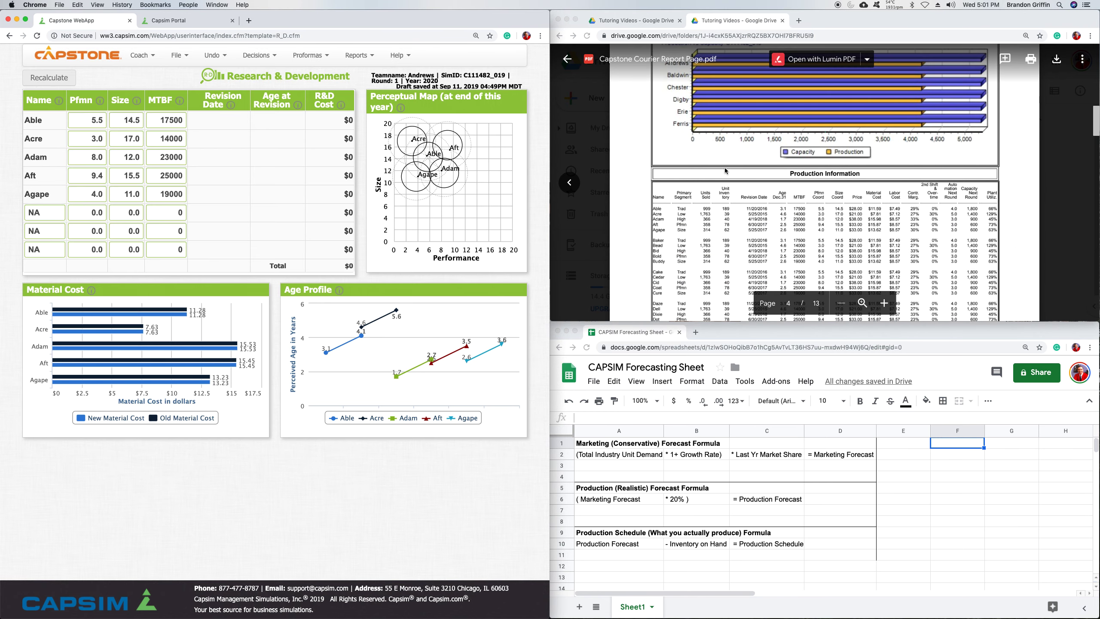
pyautogui.click(662, 184)
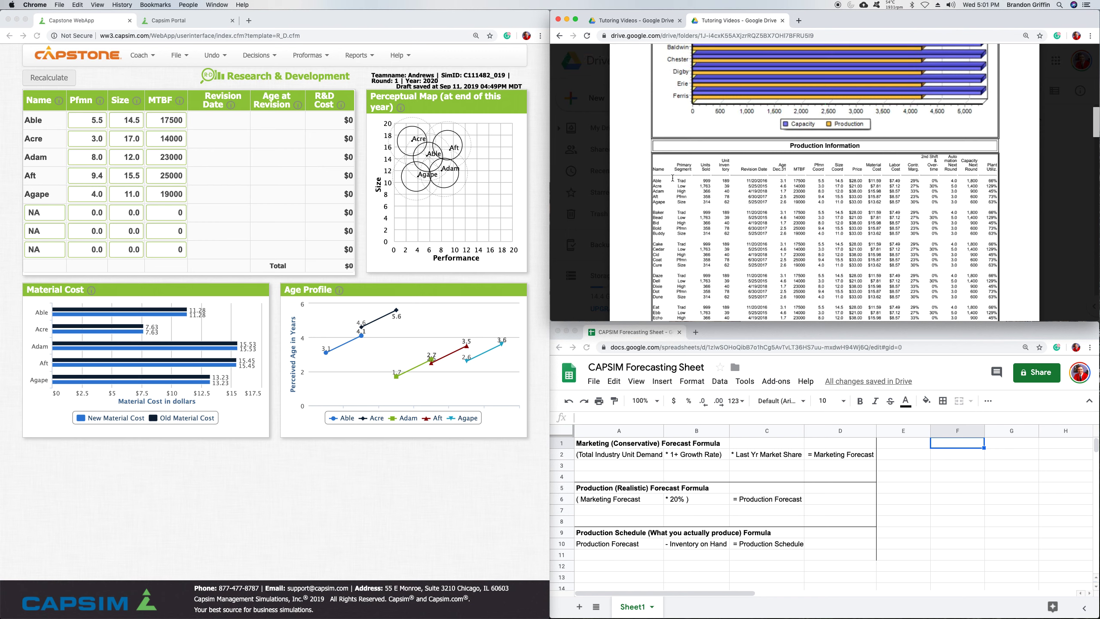
pyautogui.scroll(-2, 675, 177)
pyautogui.scroll(-1, 672, 170)
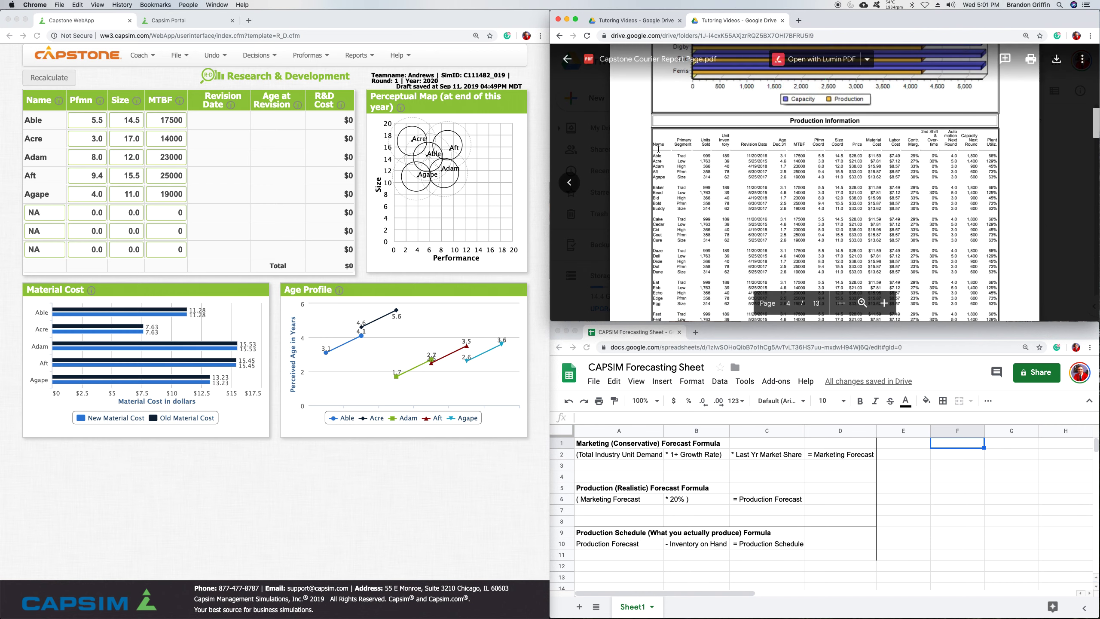
pyautogui.scroll(-4, 688, 264)
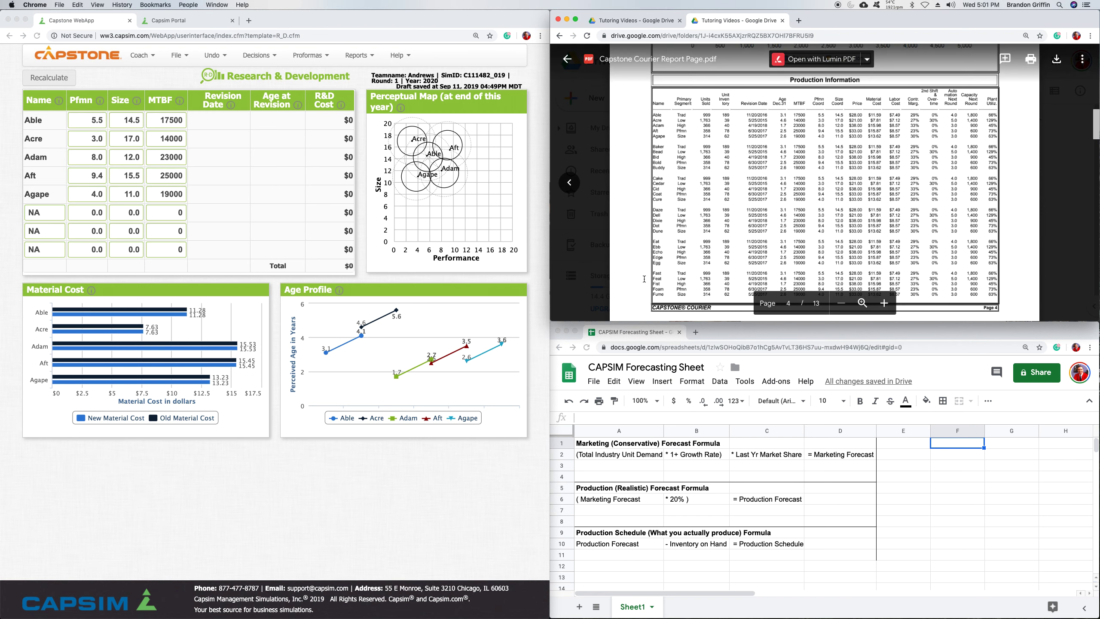
pyautogui.scroll(3, 670, 234)
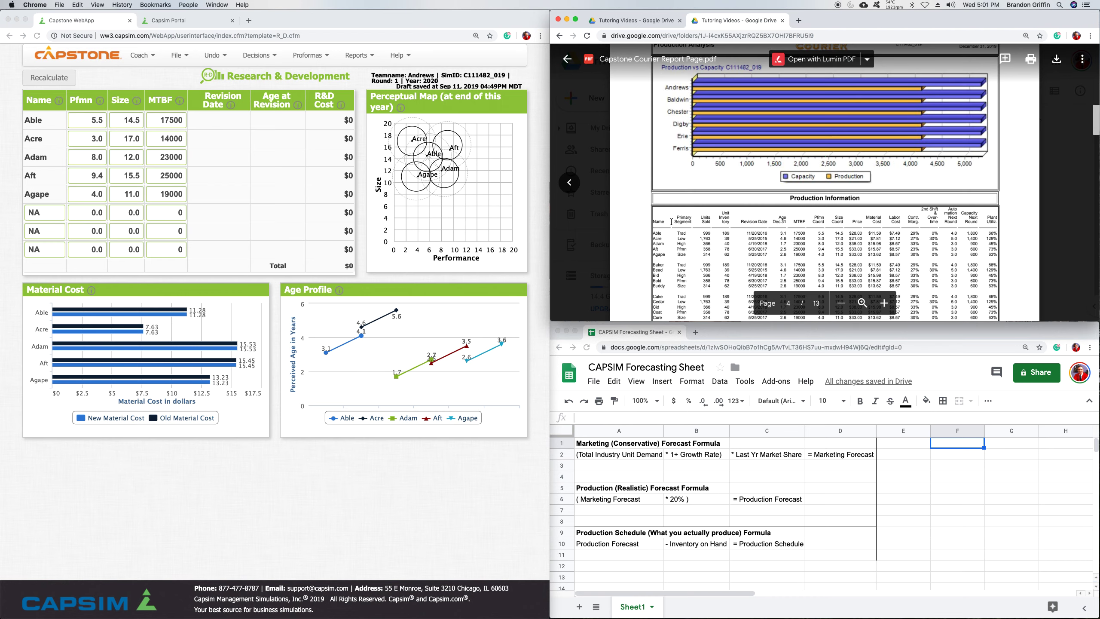
# Step: Revisit the Selected Financial Statistics on page 1 and the Stock Market Summary on page 2 of the report
pyautogui.scroll(20, 667, 233)
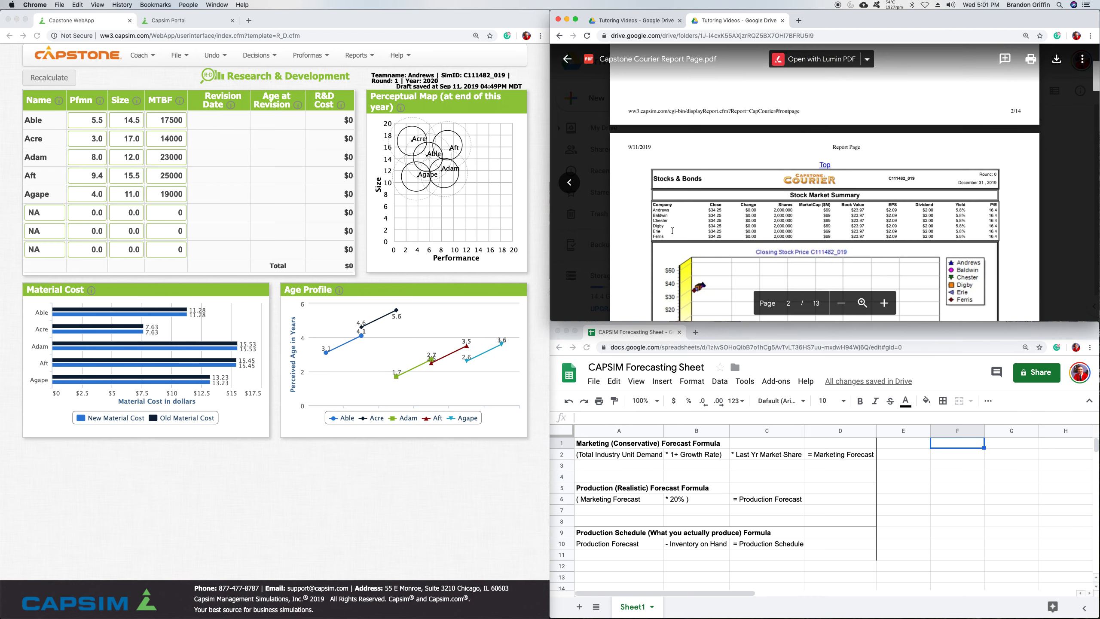
pyautogui.scroll(10, 671, 231)
pyautogui.scroll(-5, 702, 186)
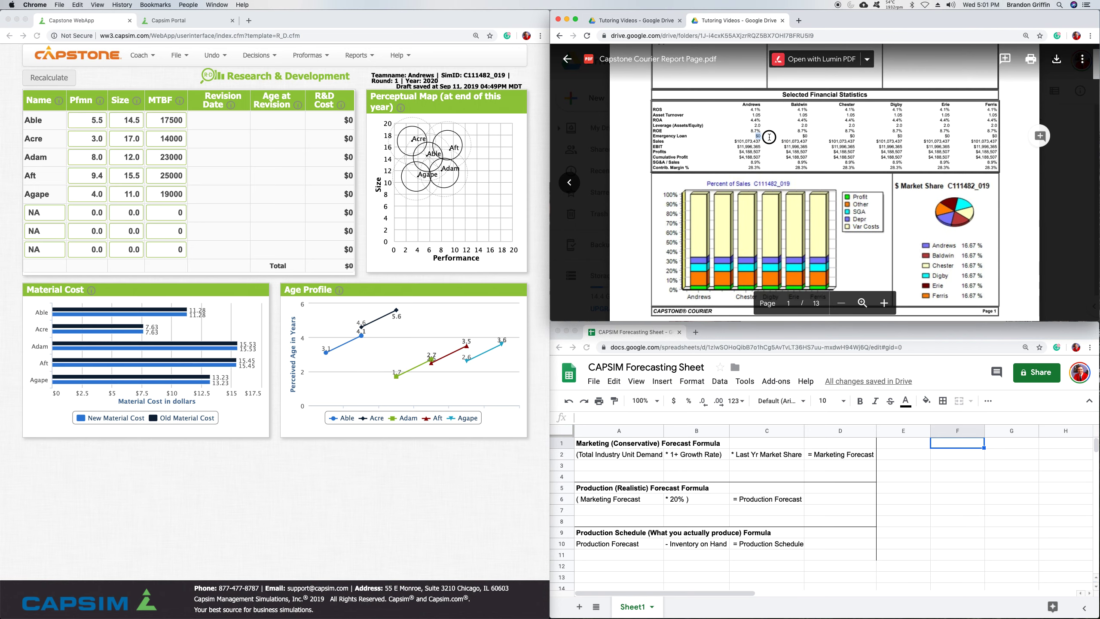
pyautogui.scroll(-4, 753, 175)
pyautogui.scroll(-12, 750, 178)
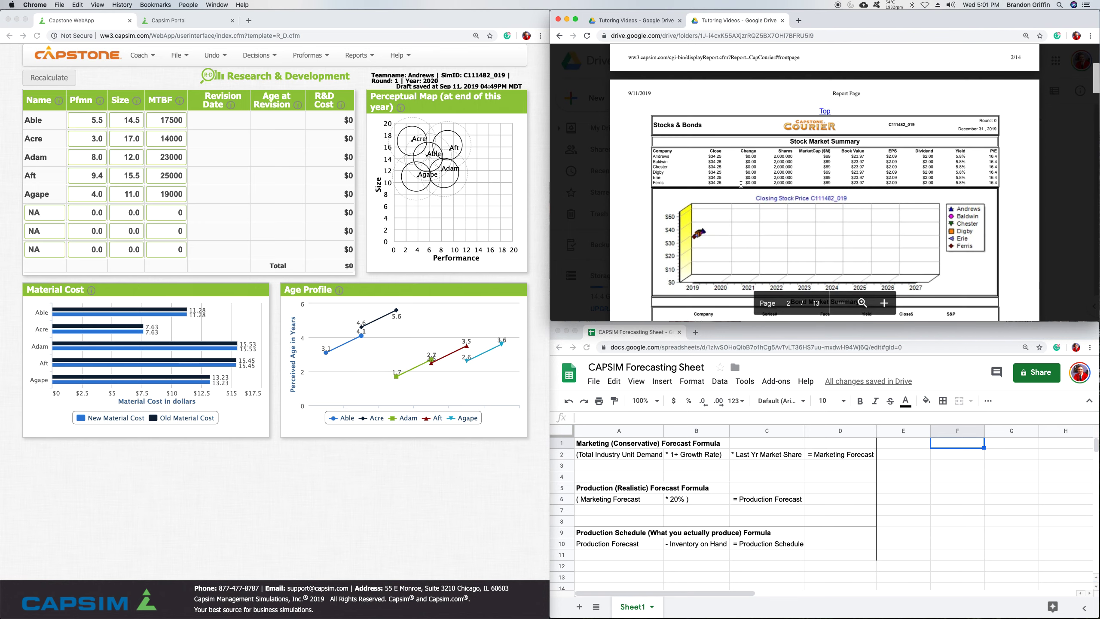
# Step: Return to the Traditional Market Segment Analysis on page 5 and highlight the Traditional Customer Buying Criteria heading
pyautogui.click(38, 119)
pyautogui.scroll(-8, 708, 173)
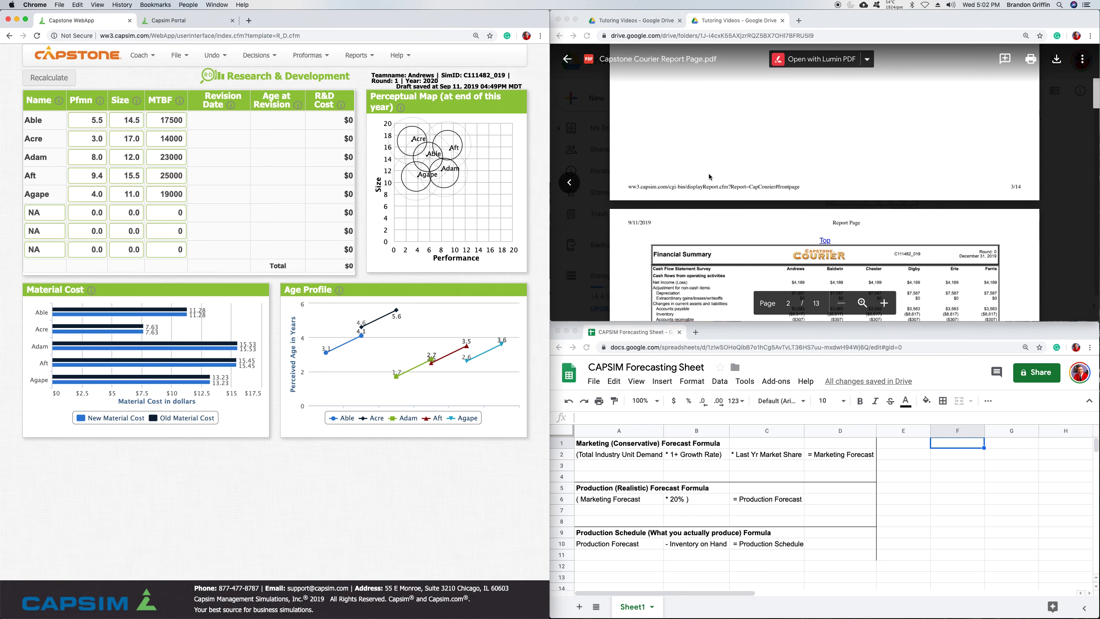
pyautogui.scroll(-10, 708, 174)
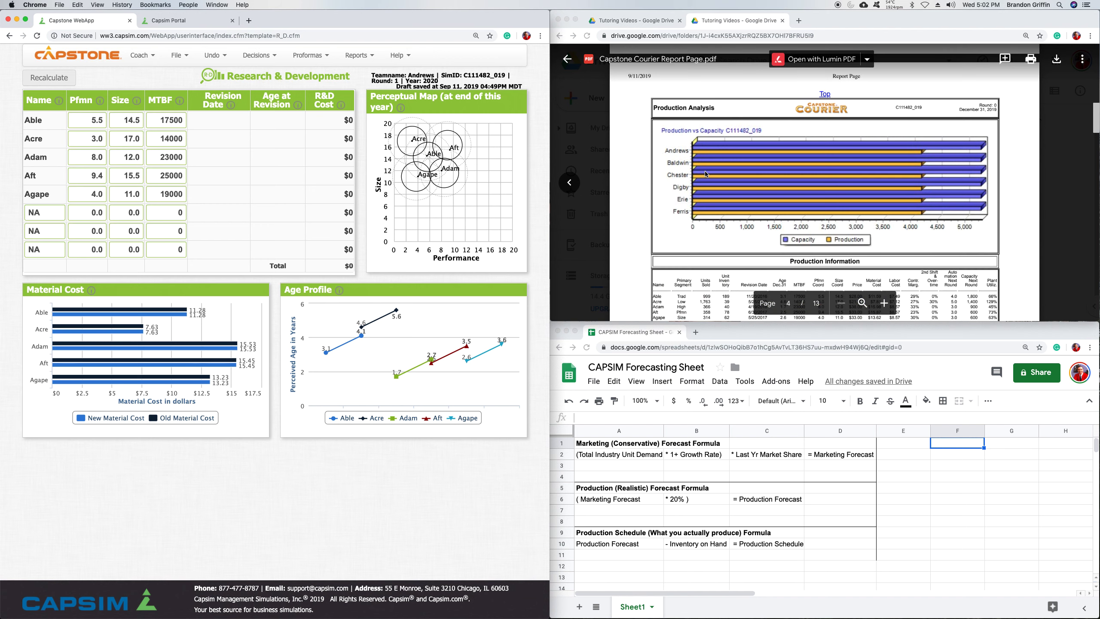
pyautogui.scroll(-6, 703, 173)
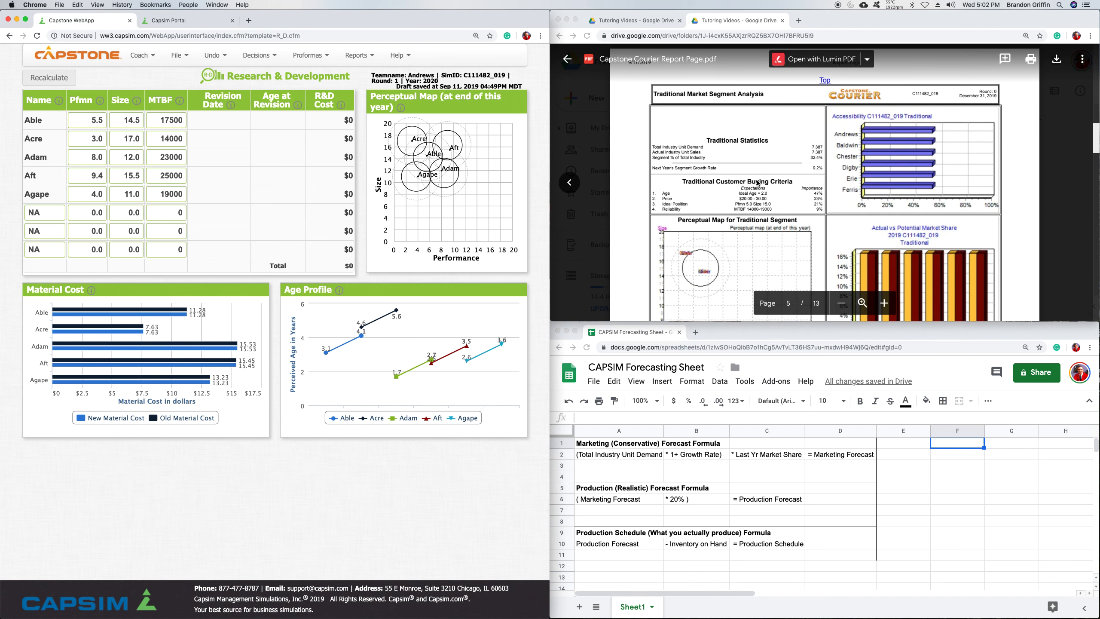
pyautogui.click(859, 175)
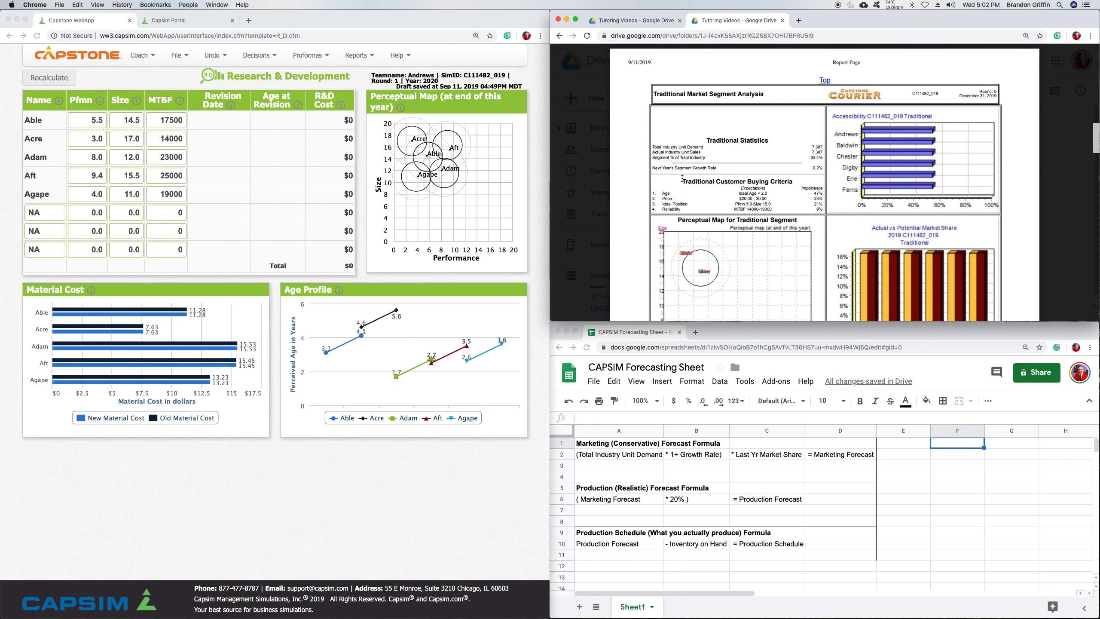
pyautogui.moveTo(793, 182); pyautogui.dragTo(692, 188)
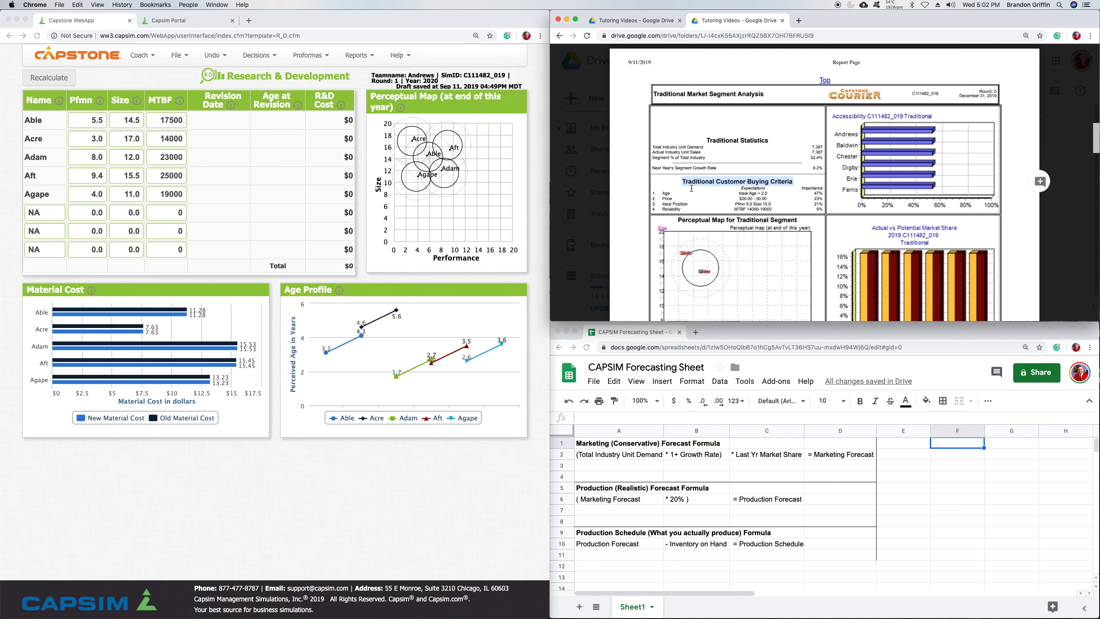
pyautogui.doubleClick(737, 175)
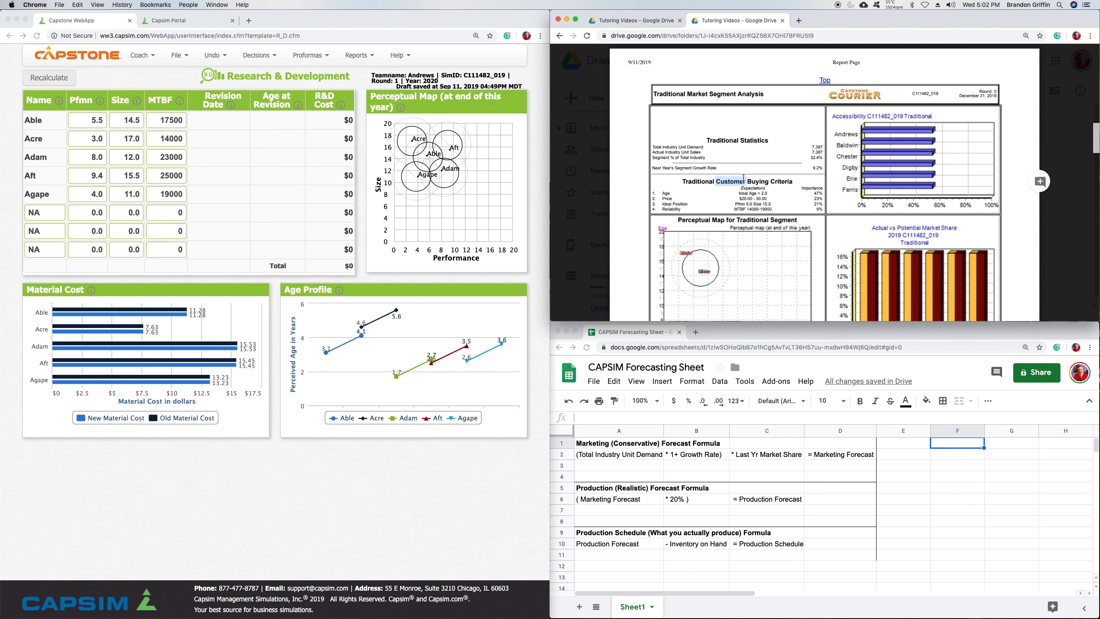
# Step: Examine the age and ideal position expectations in the Traditional Customer Buying Criteria on page 5 of the report
pyautogui.tripleClick(754, 190)
pyautogui.click(756, 176)
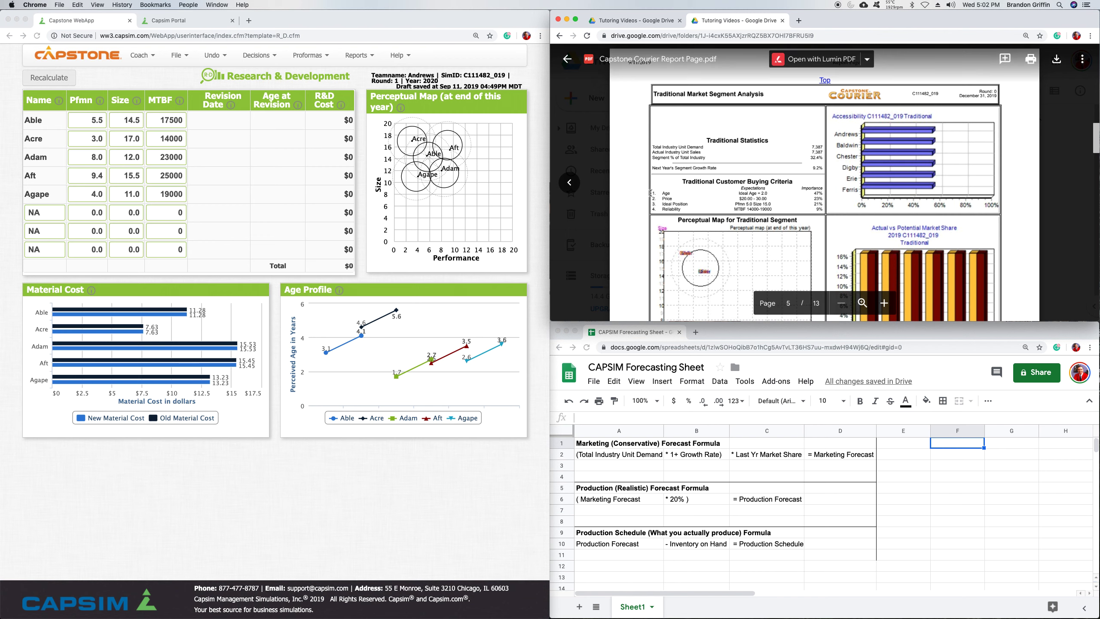
pyautogui.moveTo(651, 193); pyautogui.dragTo(674, 194)
pyautogui.click(738, 194)
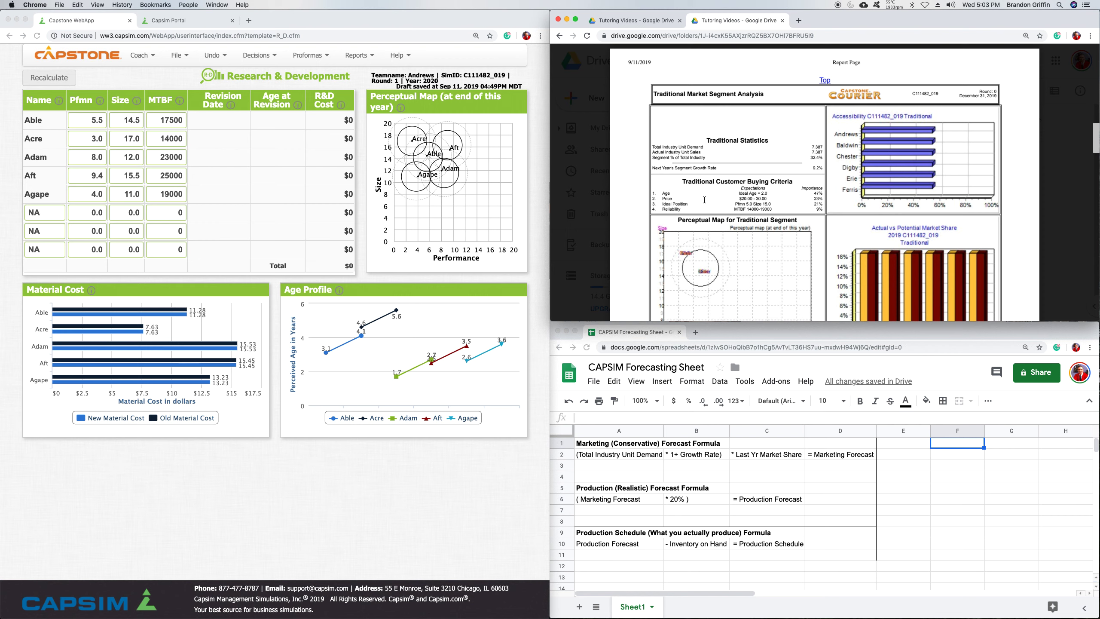
pyautogui.moveTo(730, 210); pyautogui.dragTo(746, 216)
# Step: Review the Low End segment page and the High End Customer Buying Criteria on pages 6 and 7 for comparison
pyautogui.scroll(-10, 712, 260)
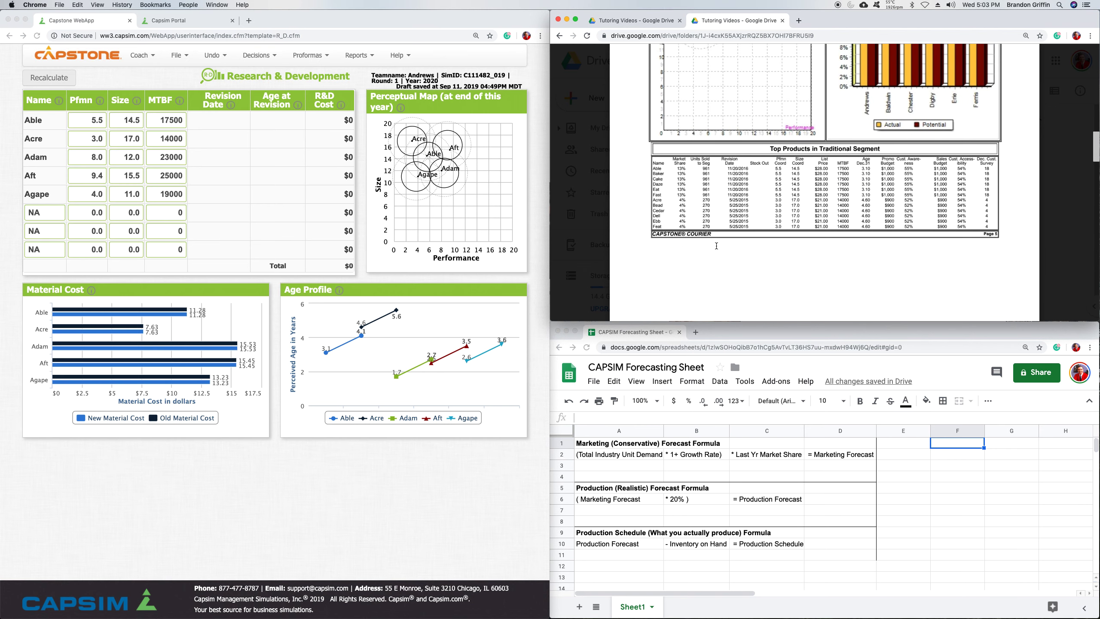
pyautogui.scroll(-1, 719, 264)
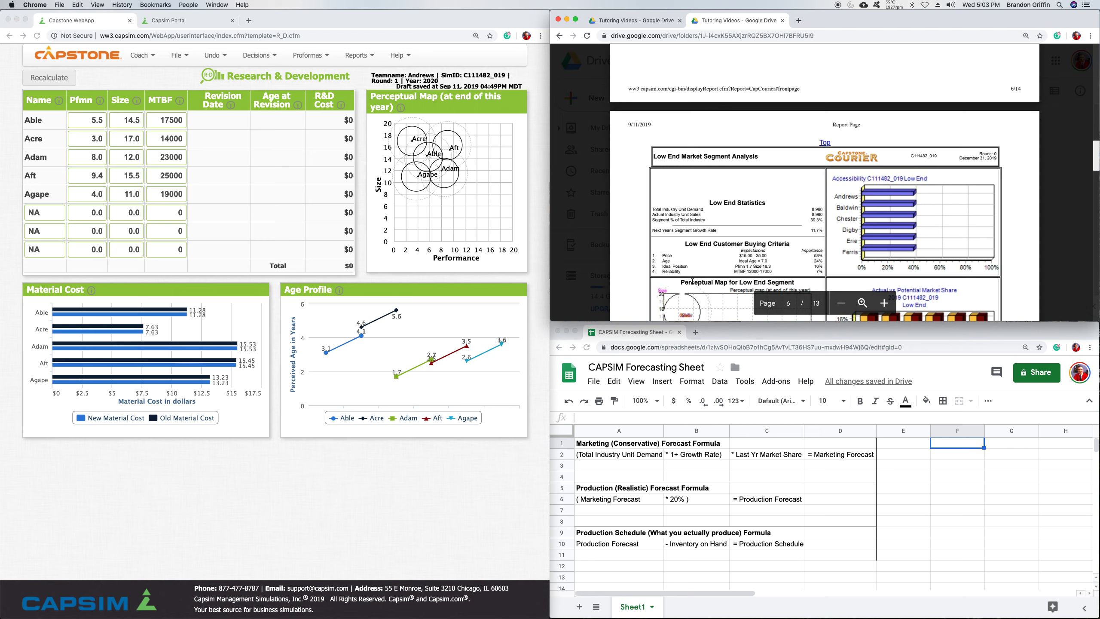
pyautogui.scroll(-10, 710, 266)
pyautogui.scroll(10, 729, 277)
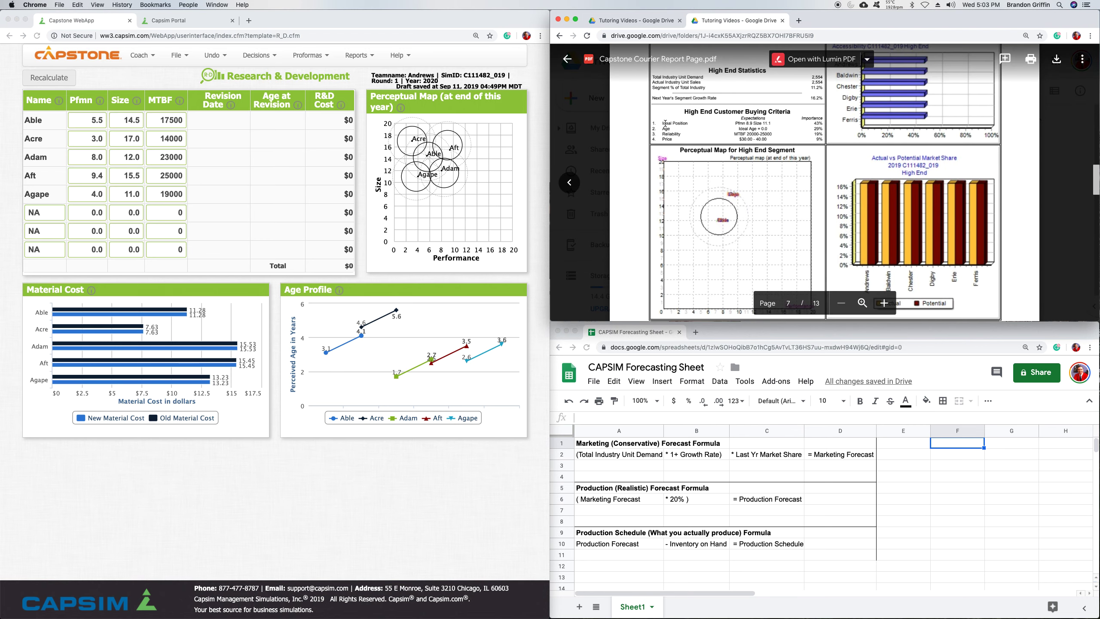
pyautogui.scroll(2, 666, 124)
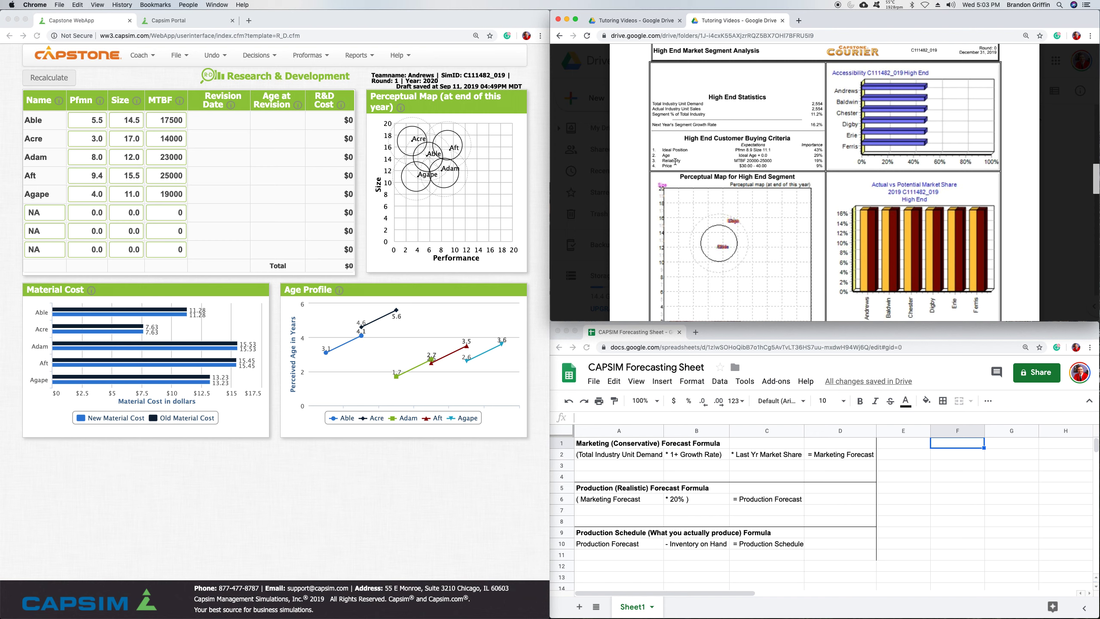
pyautogui.click(673, 164)
pyautogui.click(661, 168)
pyautogui.click(669, 164)
pyautogui.doubleClick(818, 166)
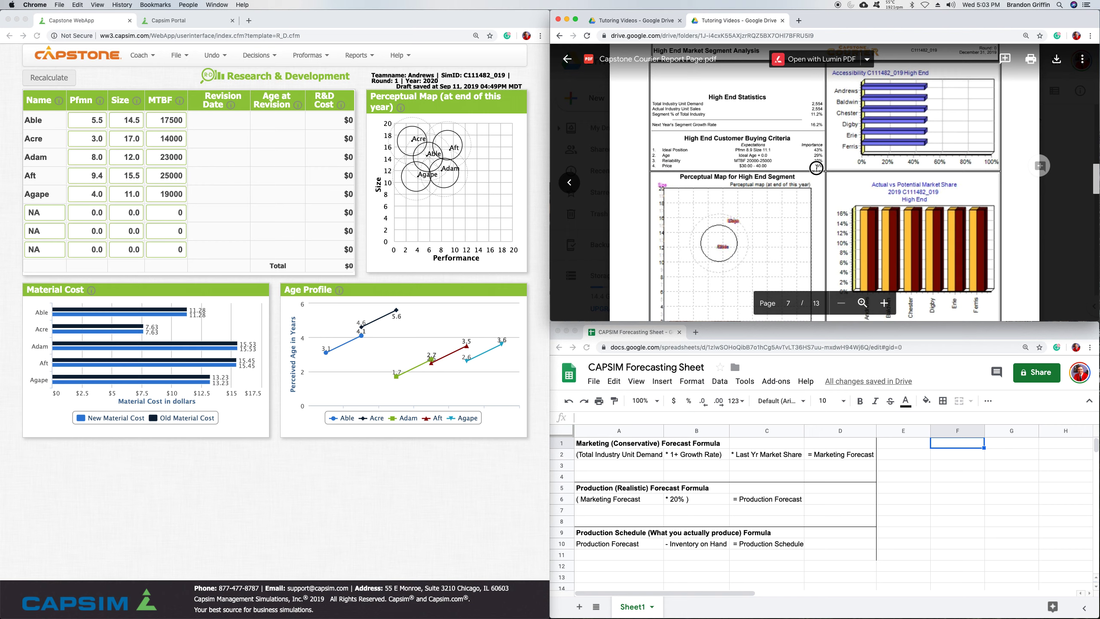
# Step: Go back to the Traditional Market Segment Analysis on page 5 of the report
pyautogui.scroll(10, 801, 170)
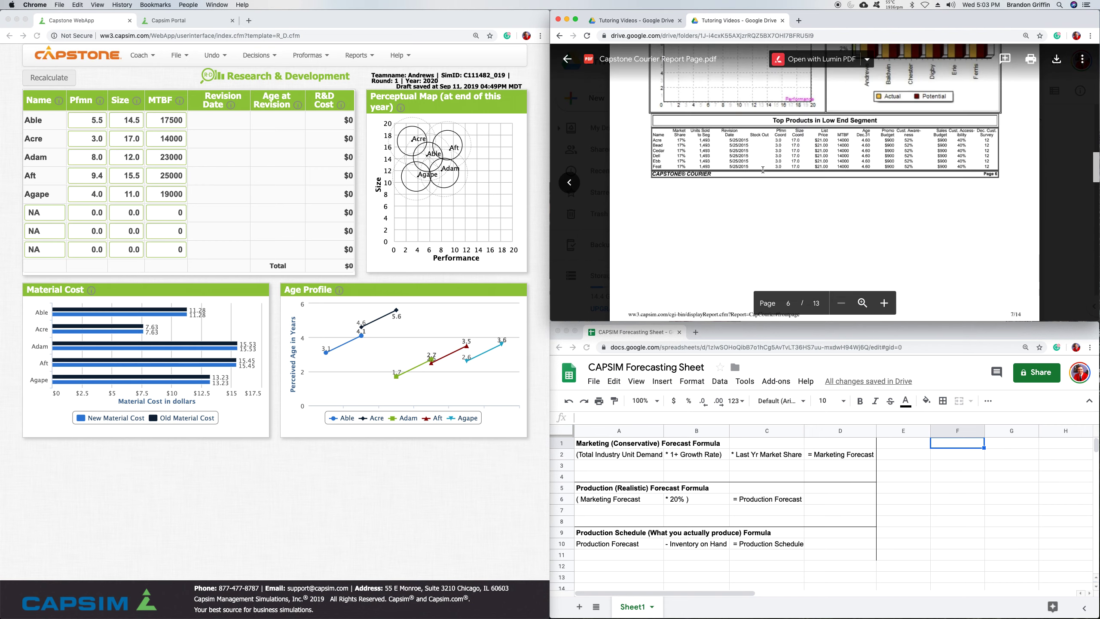
pyautogui.scroll(10, 762, 169)
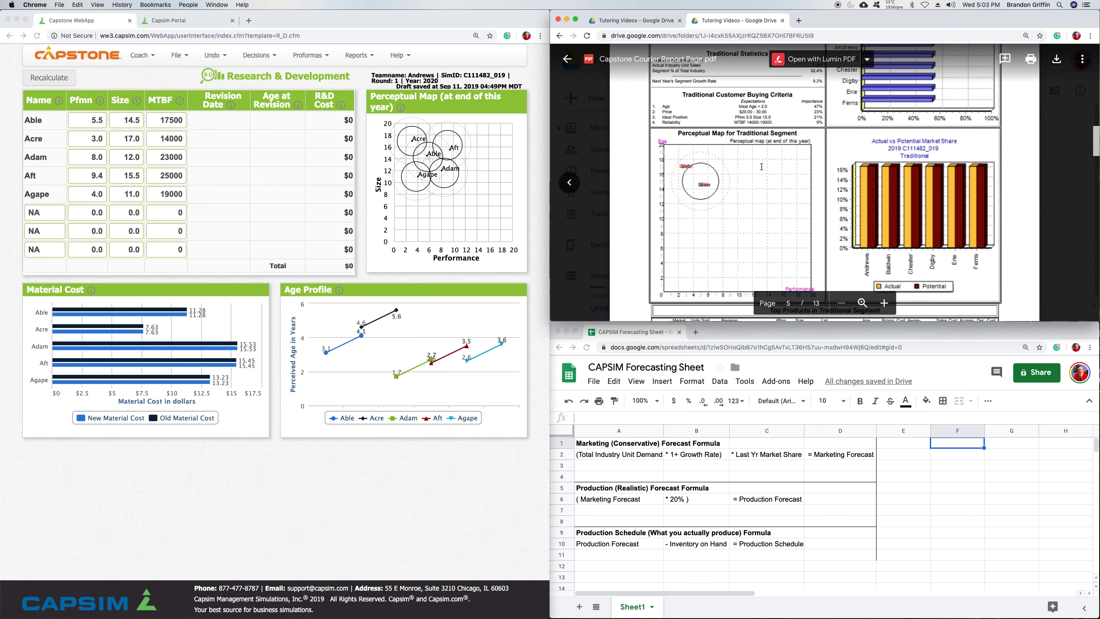
pyautogui.scroll(3, 760, 168)
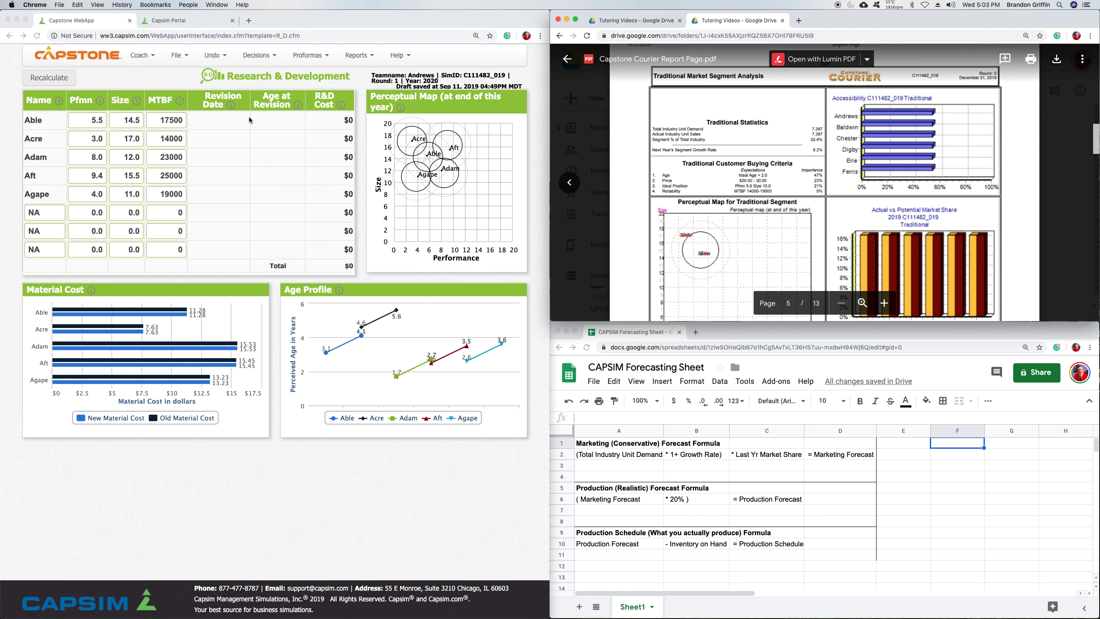
# Step: Examine Able's row and the Pfmn, Size and MTBF columns in the Research & Development table
pyautogui.click(250, 130)
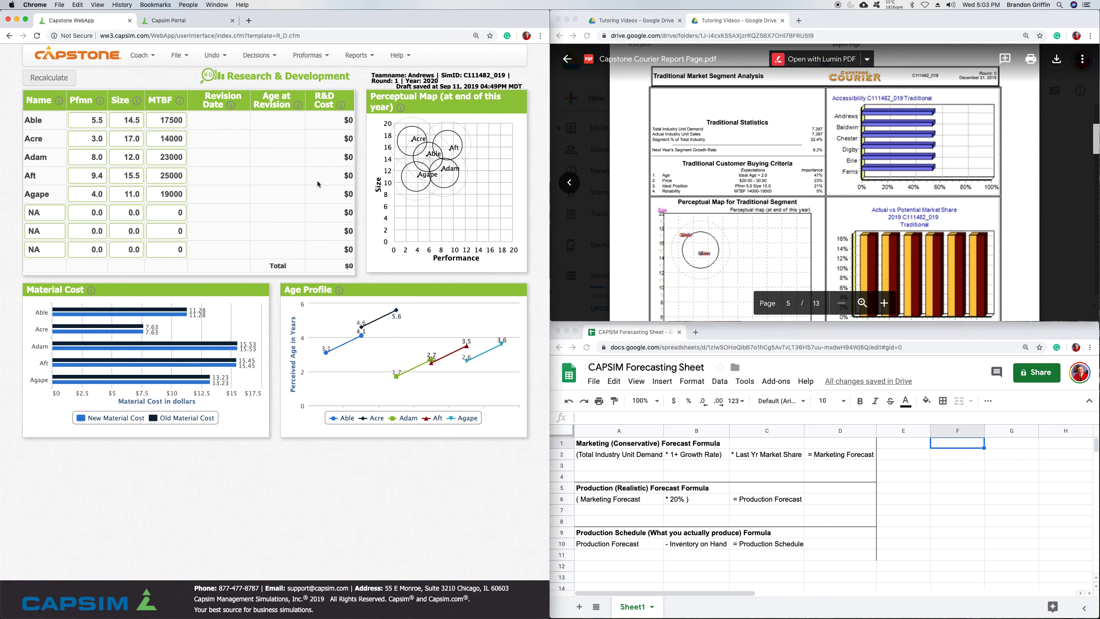
pyautogui.moveTo(43, 123); pyautogui.dragTo(17, 121)
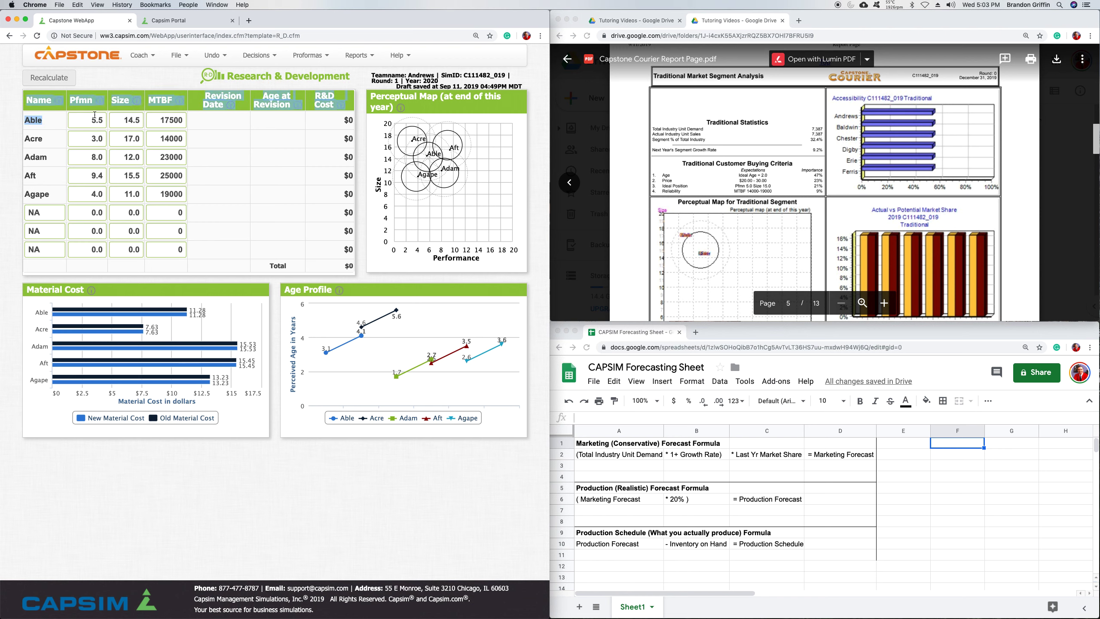
pyautogui.click(56, 113)
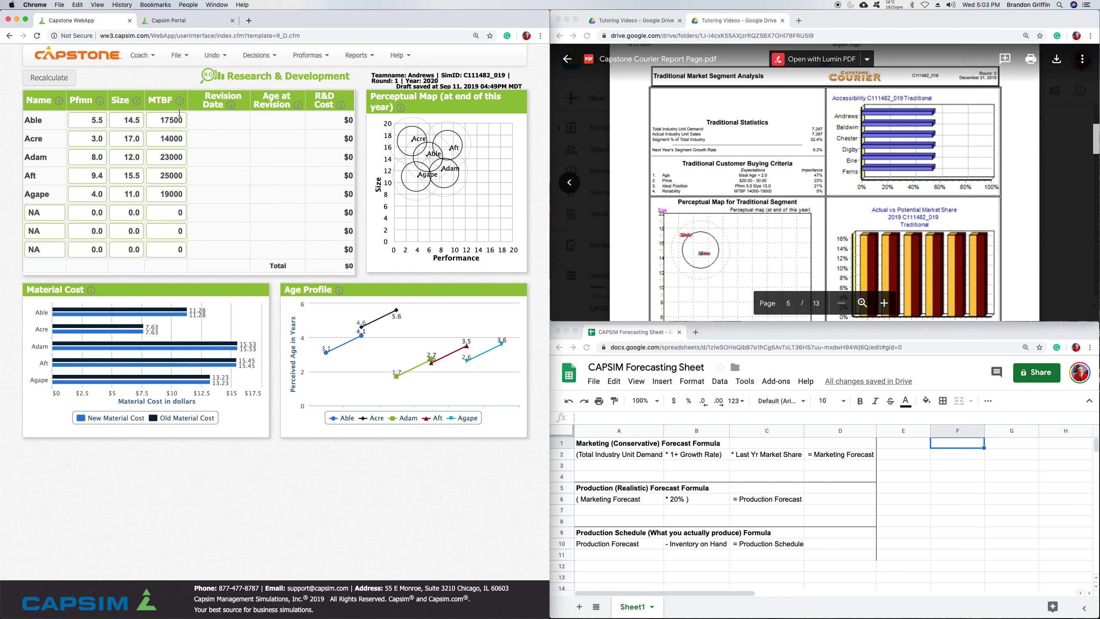
pyautogui.moveTo(180, 106)
pyautogui.doubleClick(115, 101)
pyautogui.doubleClick(114, 103)
pyautogui.click(177, 105)
# Step: Move the Capsim Portal page into the Courier report's browser window and find its completed ideal spot table by segment and round
pyautogui.moveTo(206, 20); pyautogui.dragTo(840, 21)
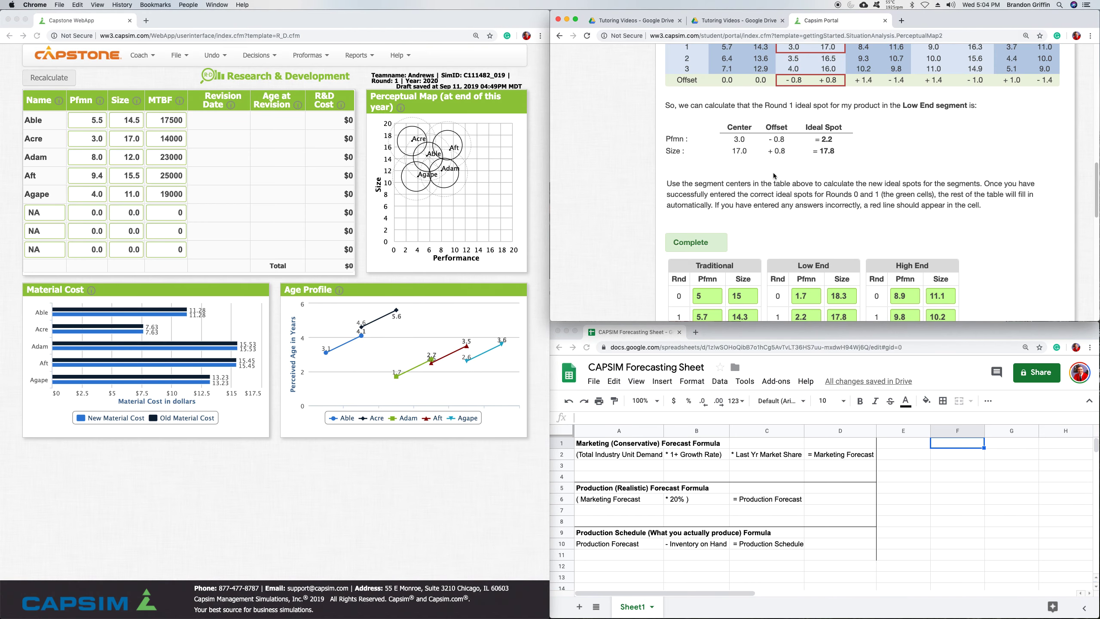
pyautogui.scroll(15, 767, 193)
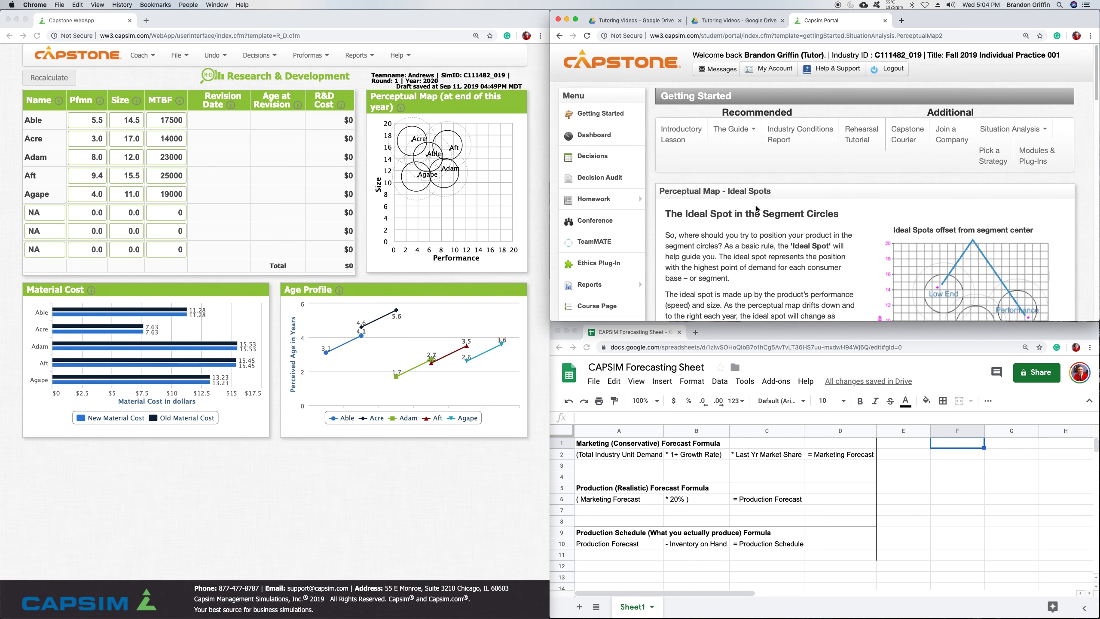
pyautogui.scroll(-10, 758, 207)
pyautogui.scroll(-5, 758, 205)
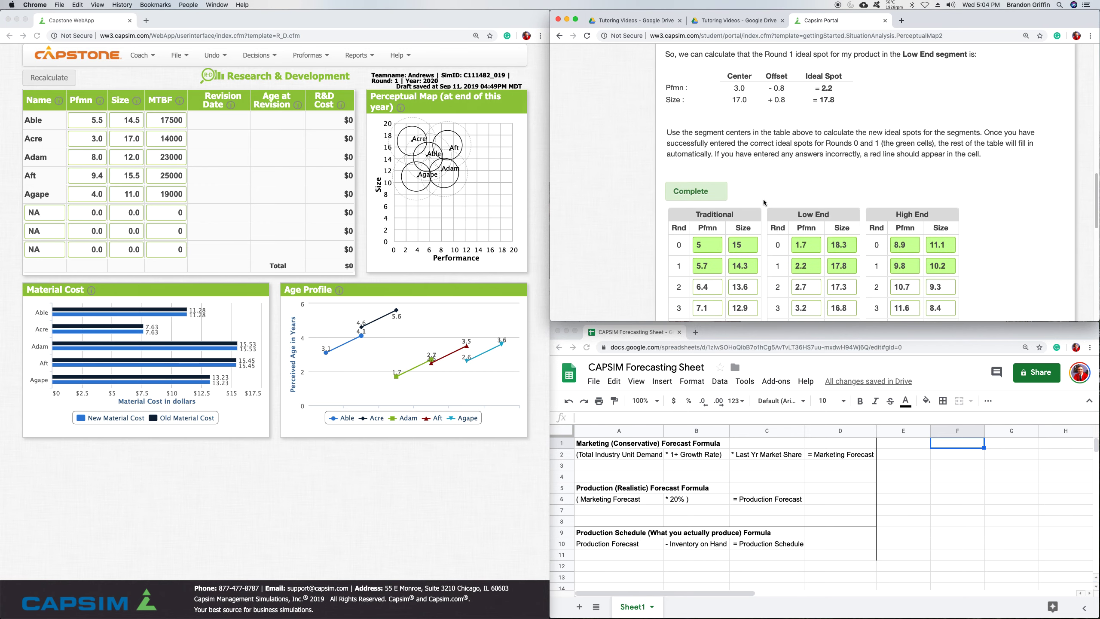
pyautogui.scroll(-2, 720, 192)
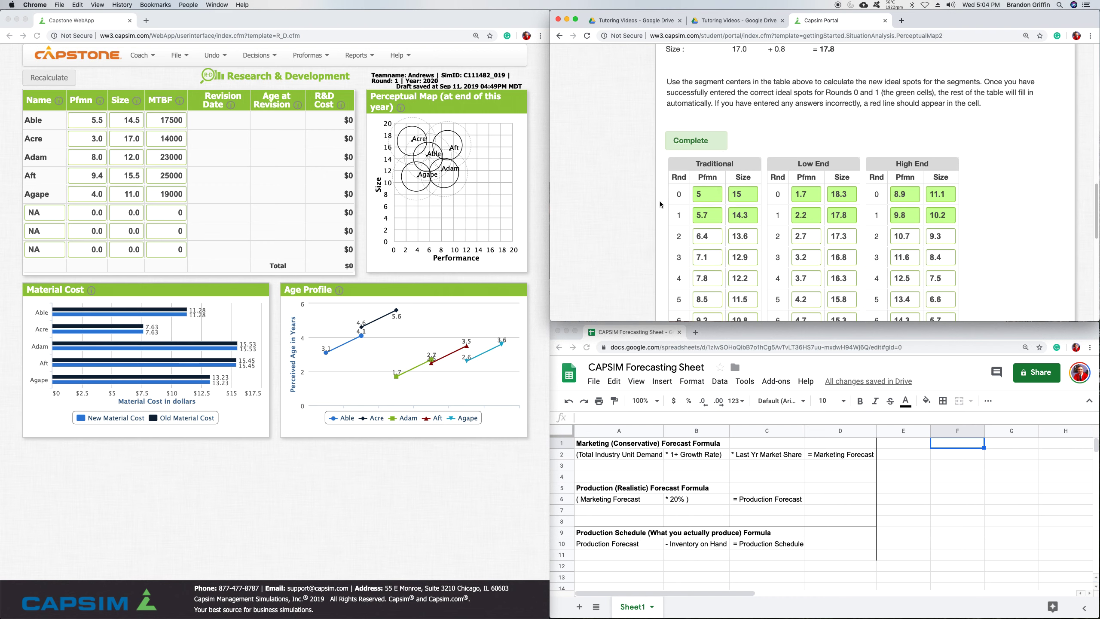
# Step: Check the current round on the decision screen and read the Traditional segment's Round 1 ideal performance and size
pyautogui.moveTo(715, 216); pyautogui.dragTo(695, 217)
pyautogui.click(679, 212)
pyautogui.moveTo(370, 84); pyautogui.dragTo(439, 81)
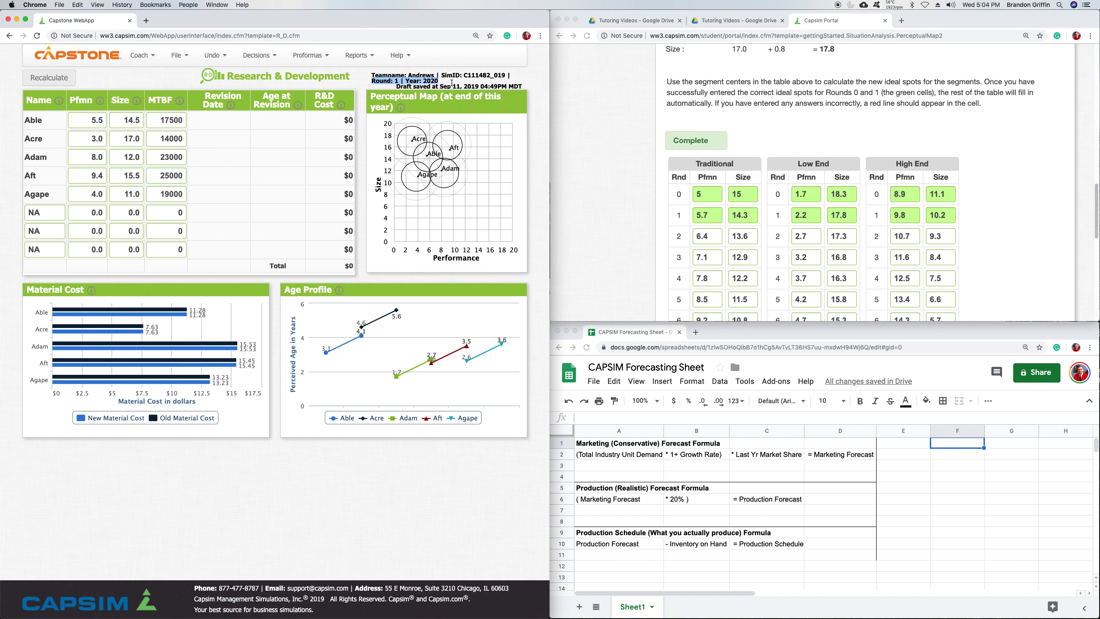
pyautogui.click(448, 85)
pyautogui.click(715, 214)
pyautogui.moveTo(714, 214); pyautogui.dragTo(670, 210)
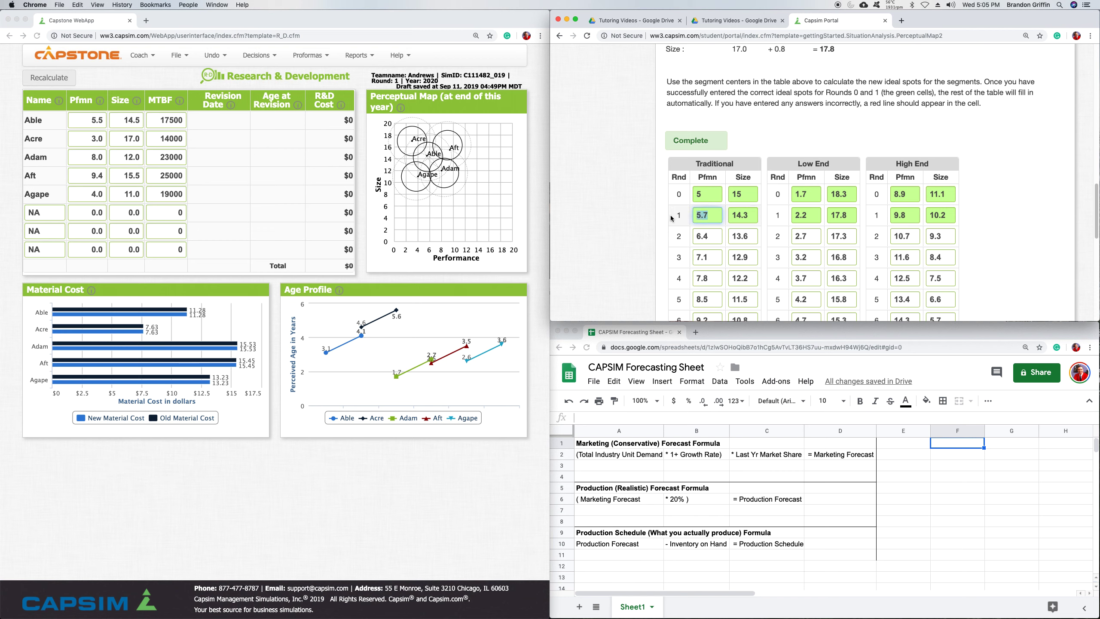
pyautogui.moveTo(758, 215); pyautogui.dragTo(731, 216)
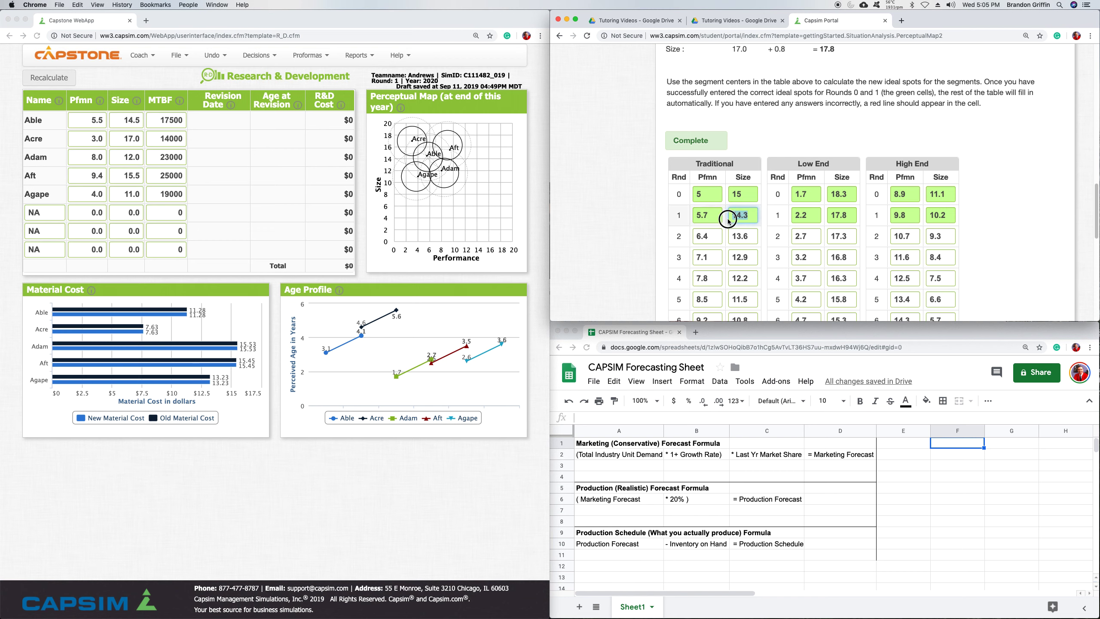
# Step: Set Able's performance to 5.7 and its size to 14.3 in the Research & Development table
pyautogui.click(105, 120)
pyautogui.moveTo(104, 120); pyautogui.dragTo(80, 120)
pyautogui.write('5.7')
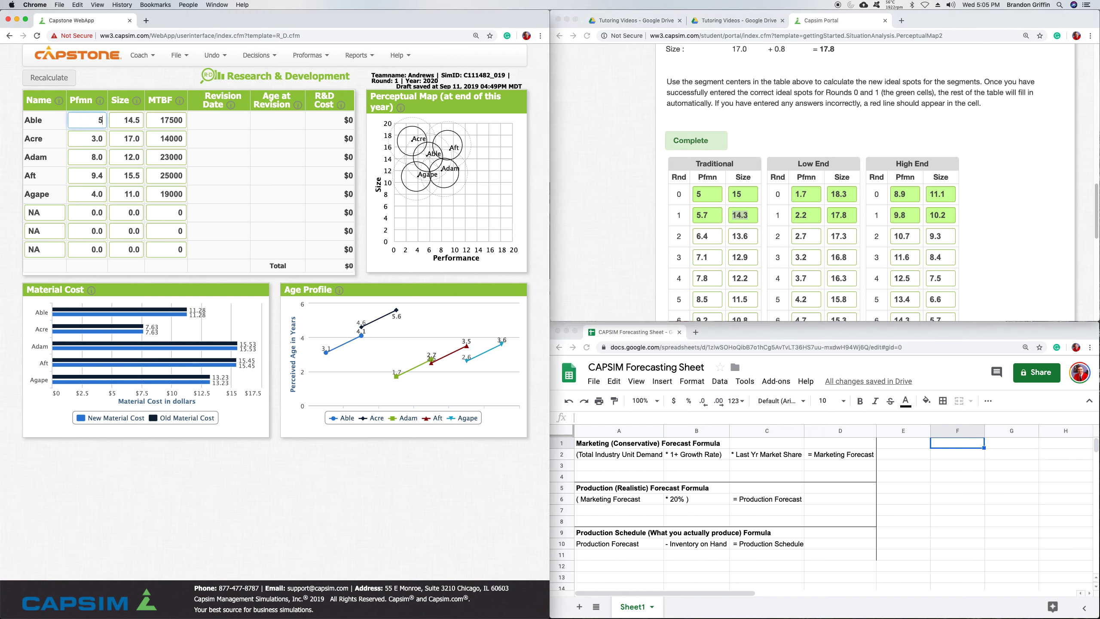
pyautogui.press('Tab')
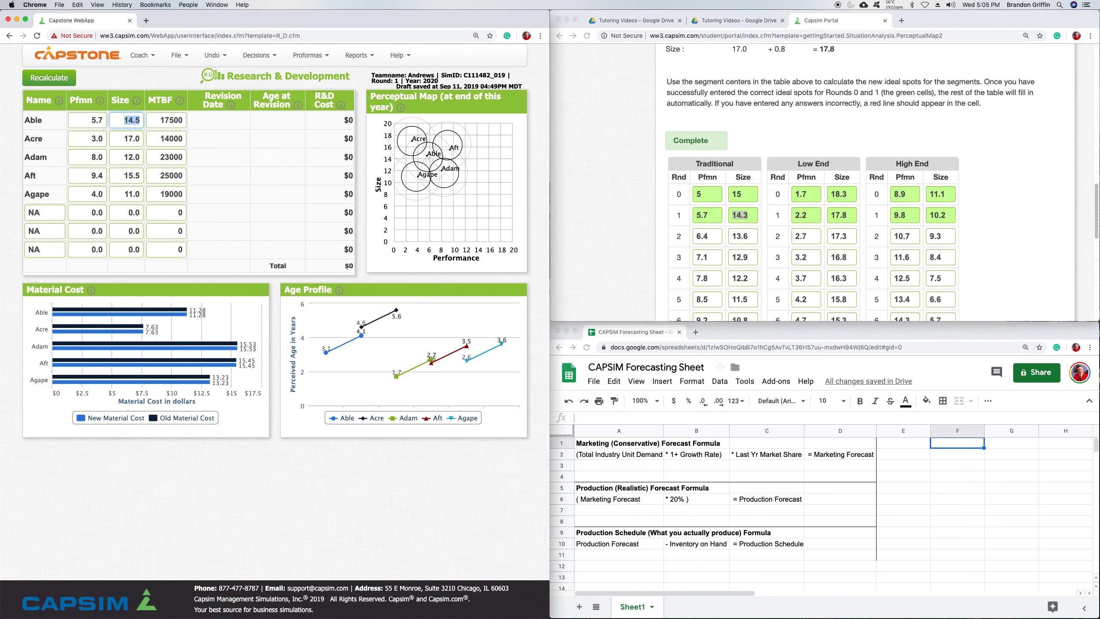
pyautogui.write('14.3')
pyautogui.click(214, 123)
# Step: Bring back the Courier's Traditional segment page and recalculate the Research & Development decisions
pyautogui.click(744, 24)
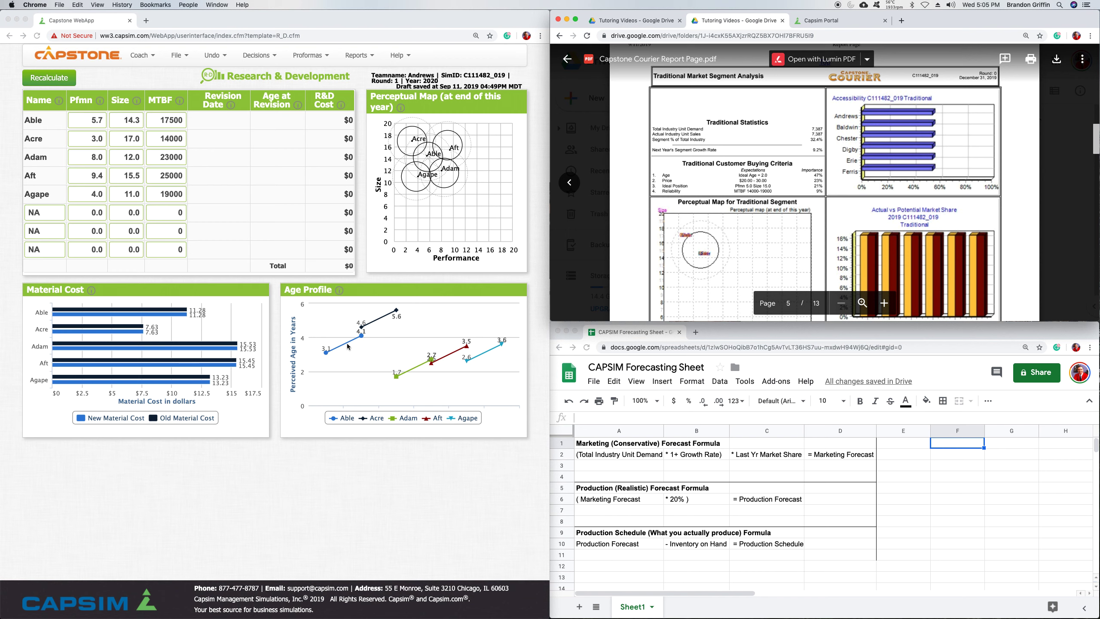
pyautogui.click(116, 121)
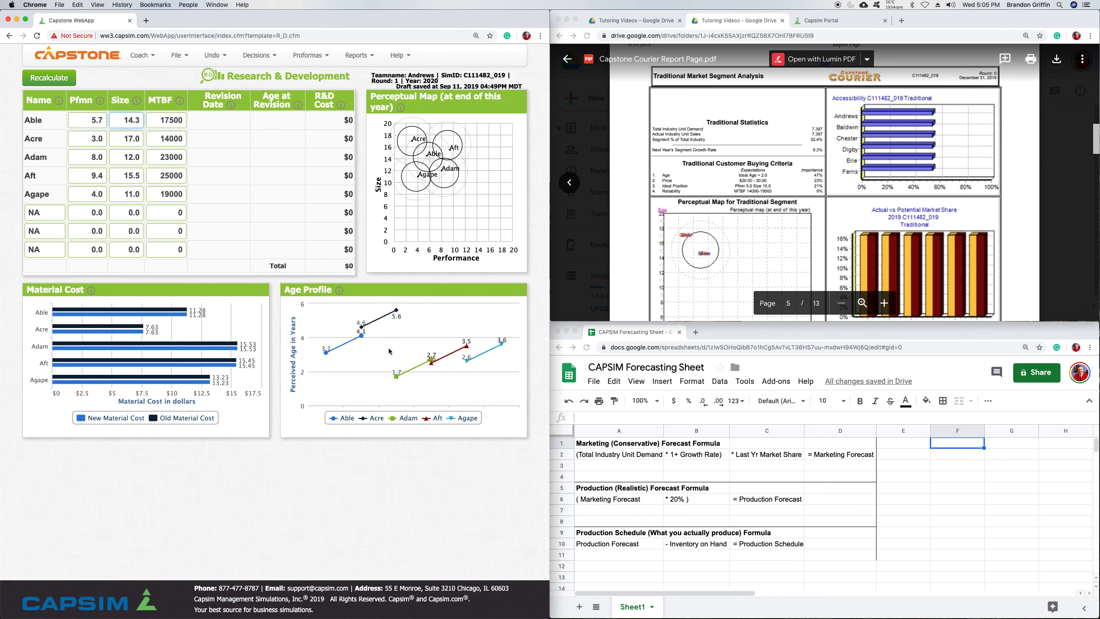
pyautogui.click(61, 81)
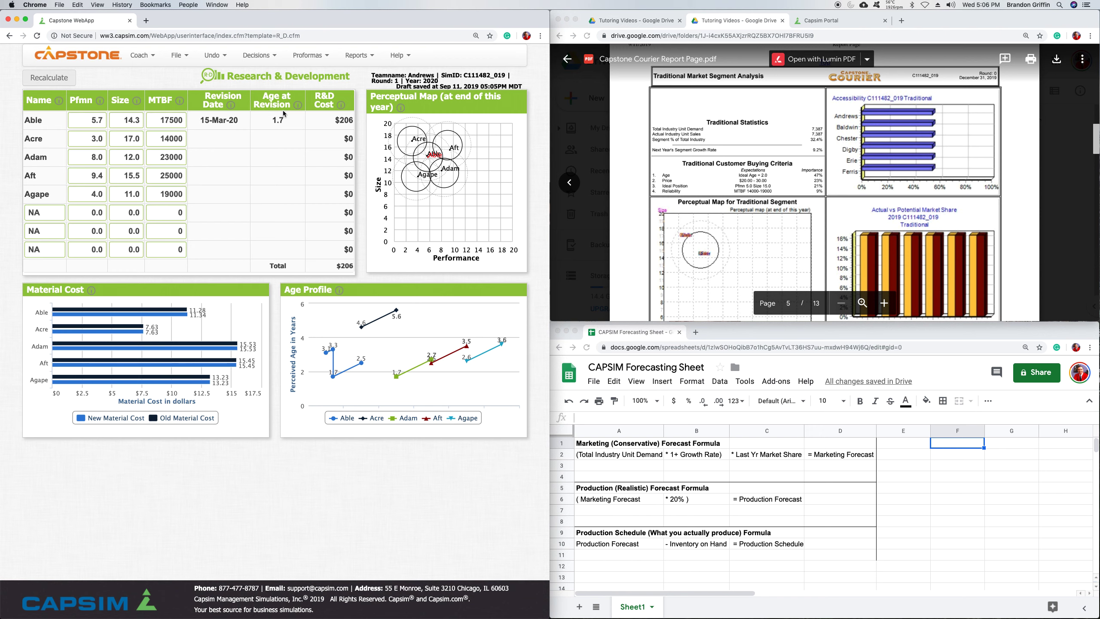
# Step: Compare Able's age at revision and R&D cost with the Traditional segment's ideal age expectation
pyautogui.moveTo(273, 117); pyautogui.dragTo(355, 121)
pyautogui.click(308, 124)
pyautogui.click(748, 165)
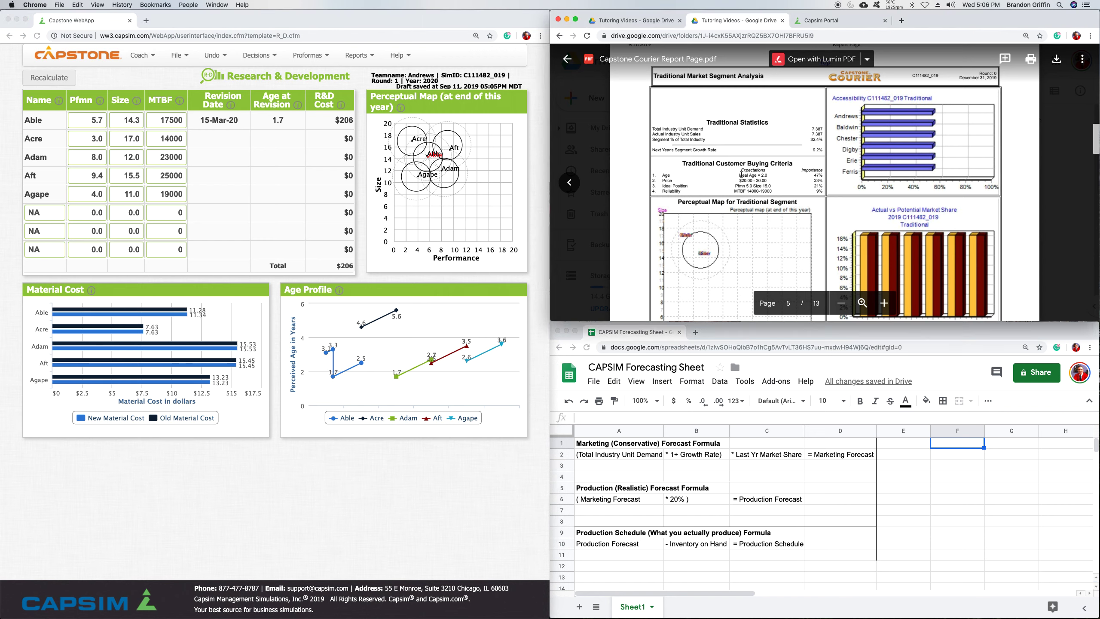
pyautogui.moveTo(739, 176); pyautogui.dragTo(770, 176)
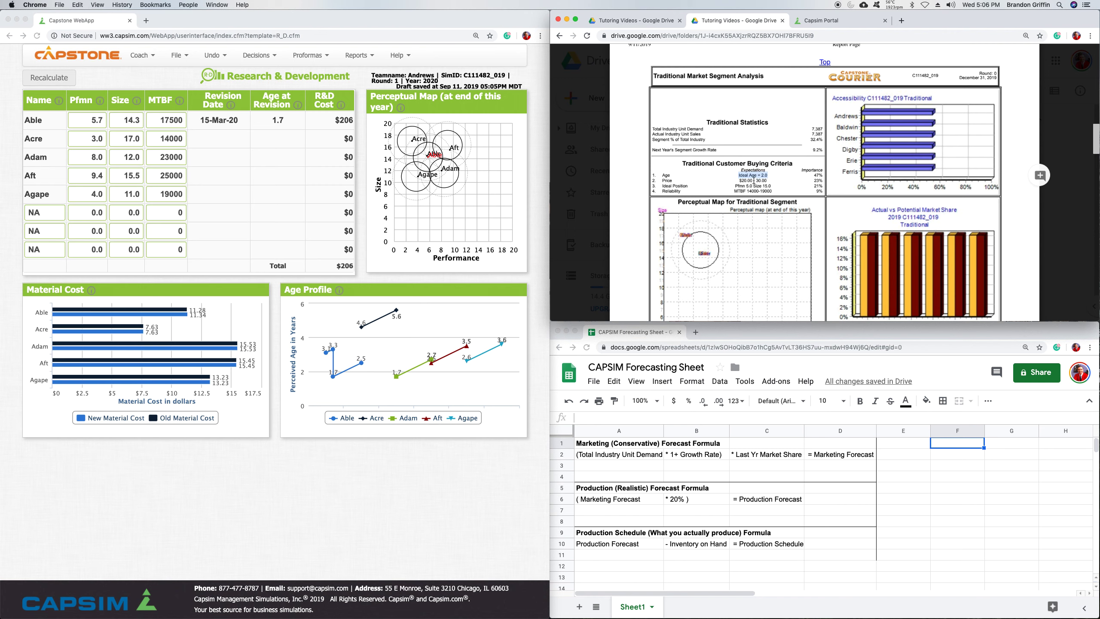
pyautogui.click(256, 131)
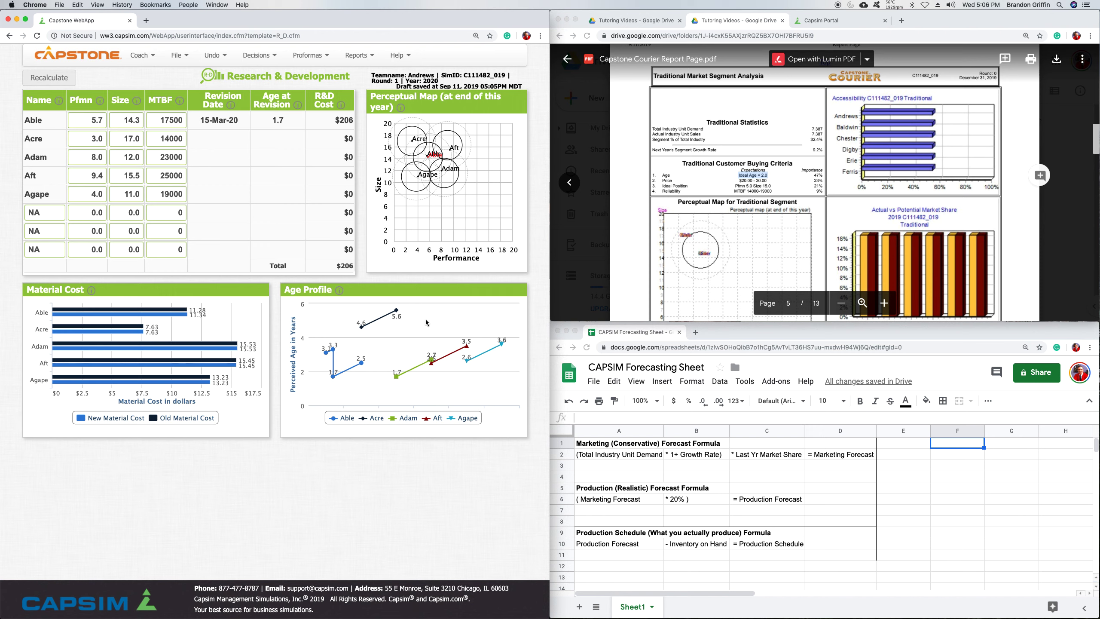
pyautogui.click(773, 175)
pyautogui.click(753, 176)
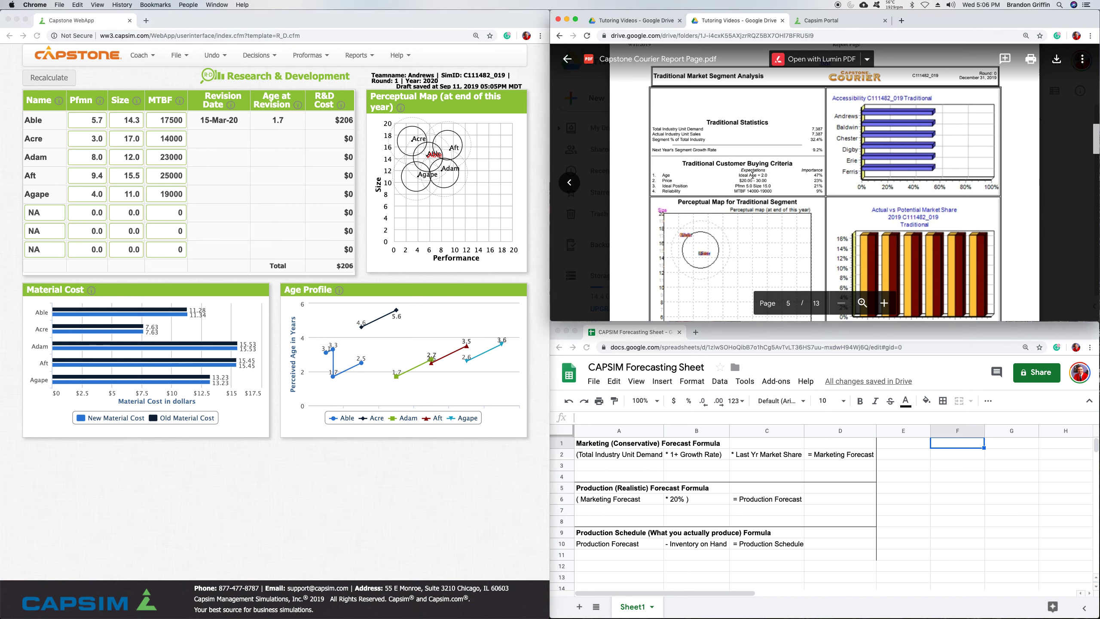
# Step: Review the price and ideal position expectations in the Traditional Customer Buying Criteria
pyautogui.doubleClick(664, 181)
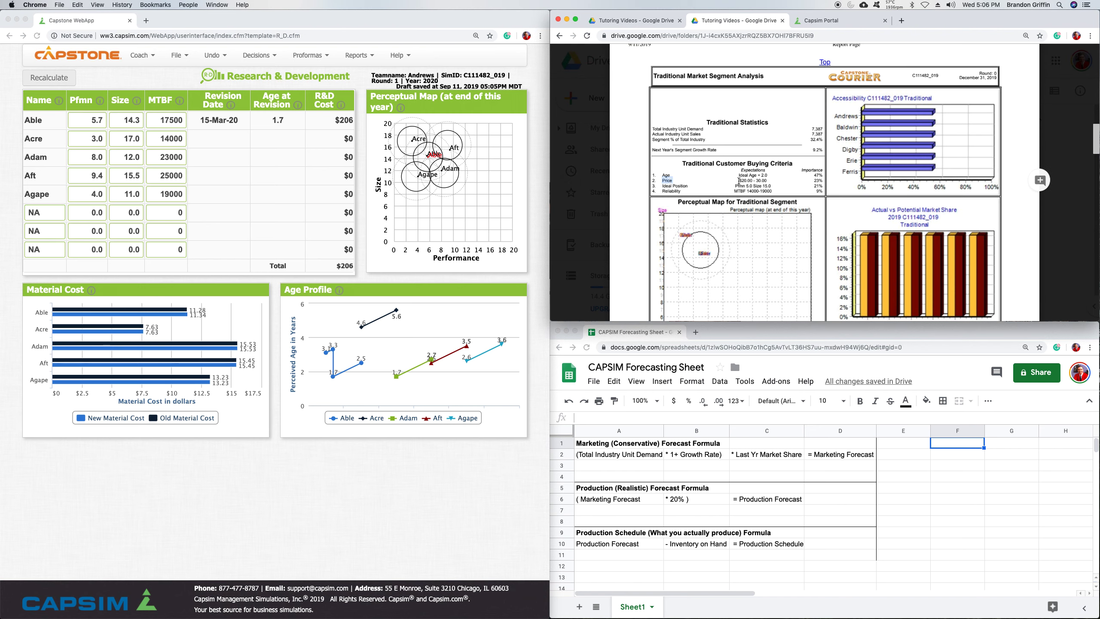
pyautogui.moveTo(739, 181); pyautogui.dragTo(769, 182)
pyautogui.click(769, 182)
pyautogui.moveTo(662, 187); pyautogui.dragTo(775, 184)
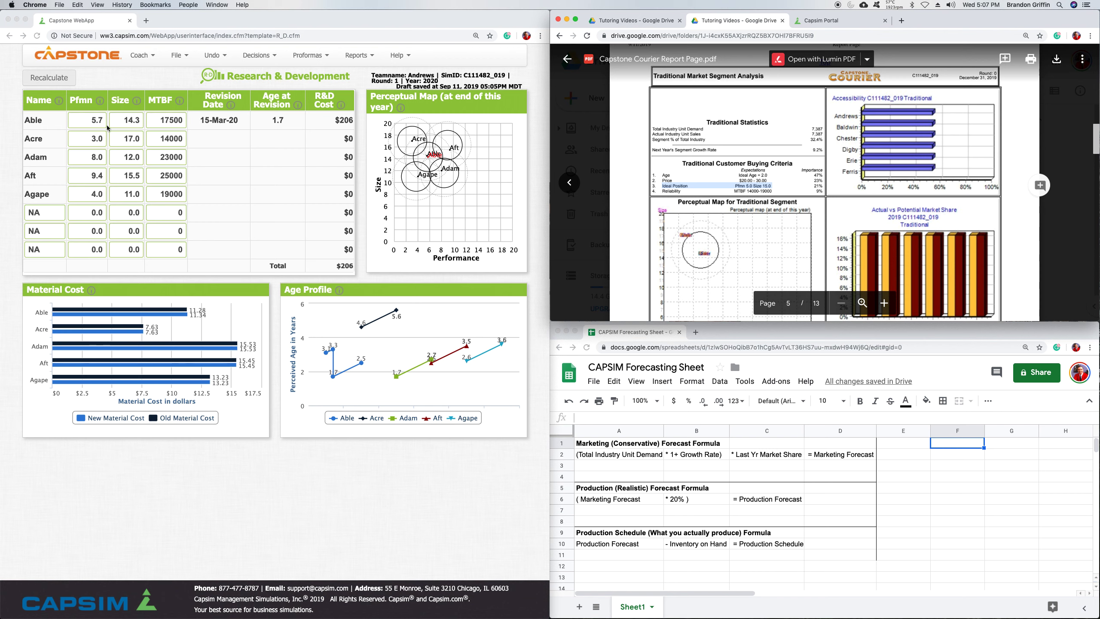
pyautogui.click(735, 193)
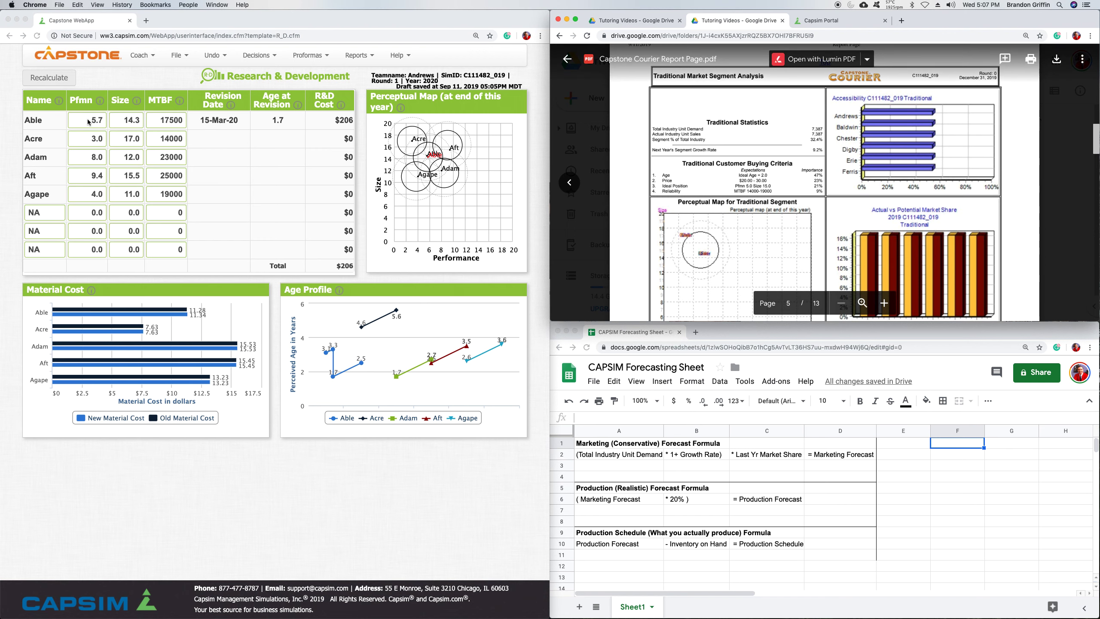
# Step: Return to the Capsim Portal and go to the start of the Perceptual Map - Ideal Spots page
pyautogui.click(91, 106)
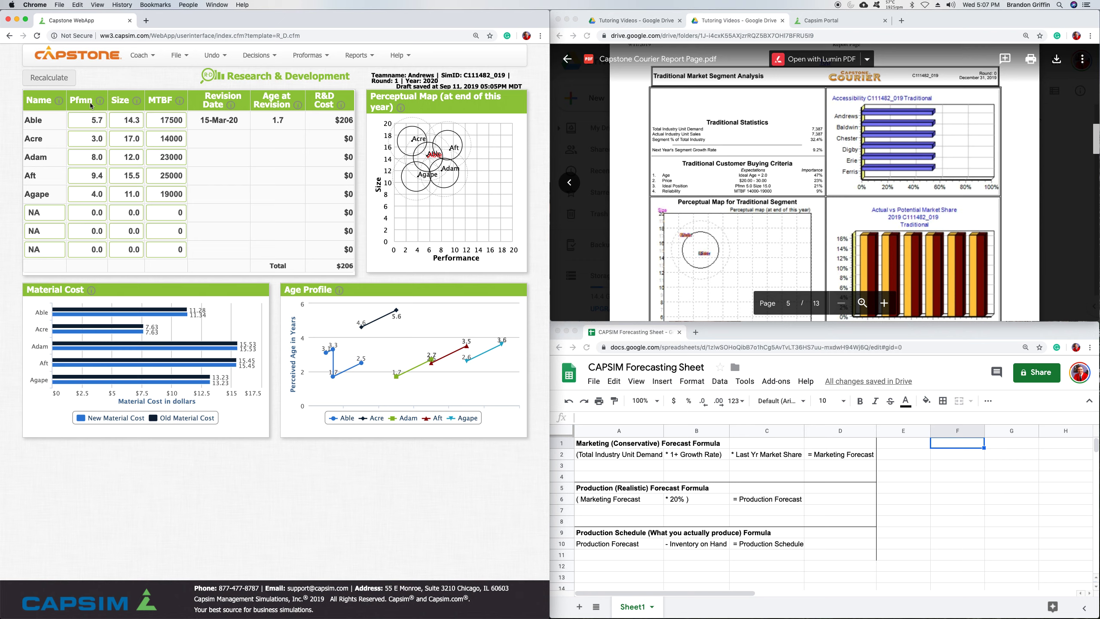
pyautogui.click(842, 24)
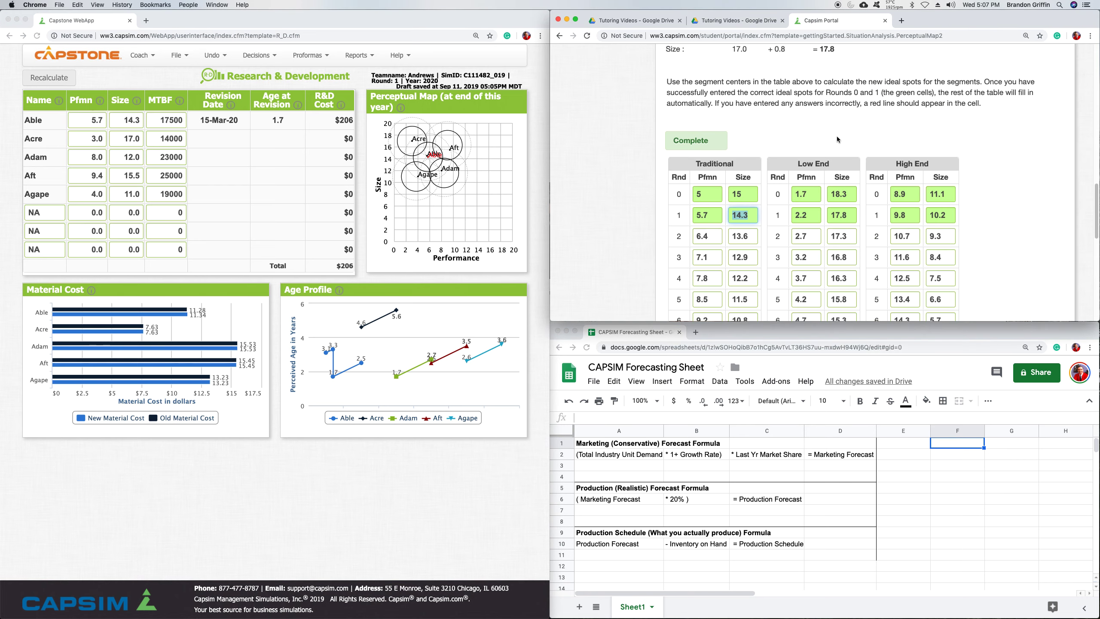
pyautogui.scroll(15, 845, 157)
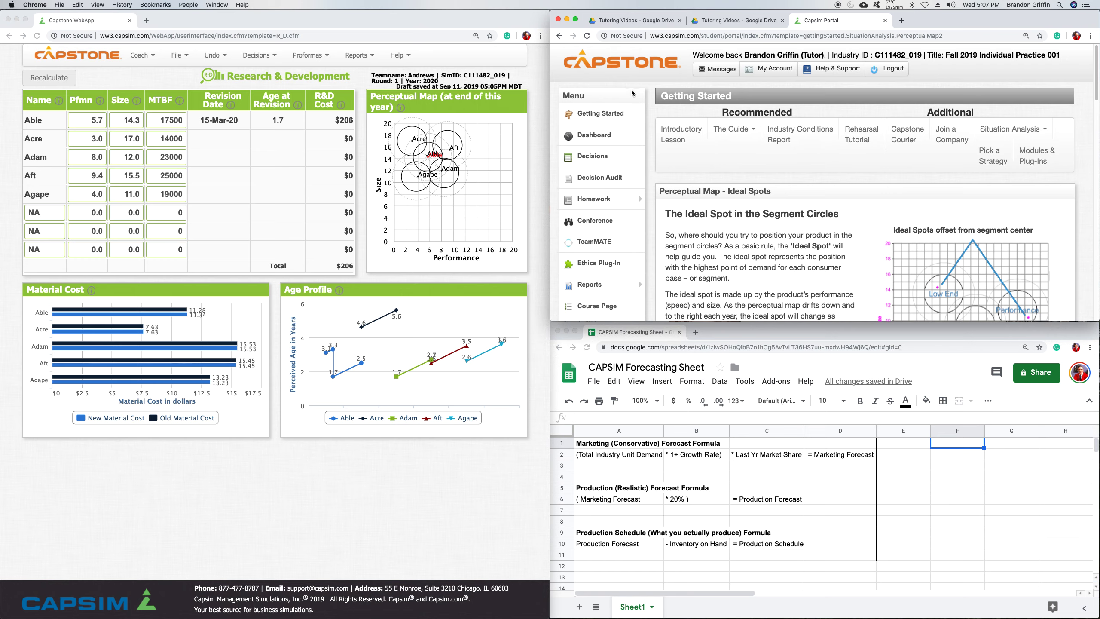
# Step: Look up the Round 0 and Round 1 Traditional positions in the portal's ideal spots table
pyautogui.scroll(-15, 811, 238)
pyautogui.doubleClick(730, 125)
pyautogui.click(764, 132)
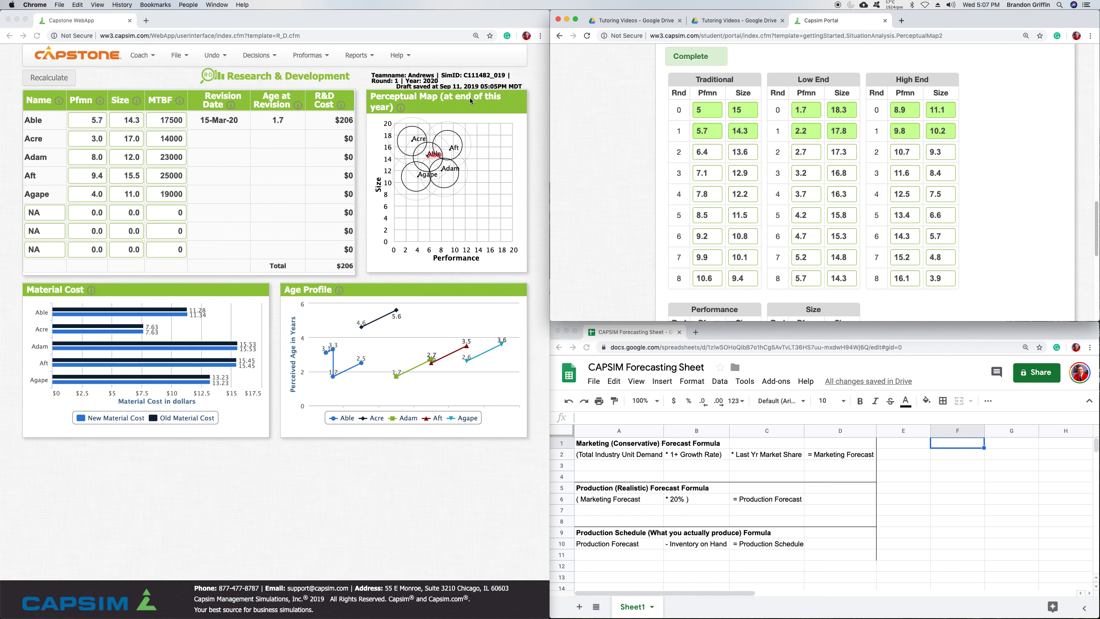
# Step: Return to the Courier's Traditional segment page and review the reliability, age and price expectations in the Customer Buying Criteria
pyautogui.click(736, 20)
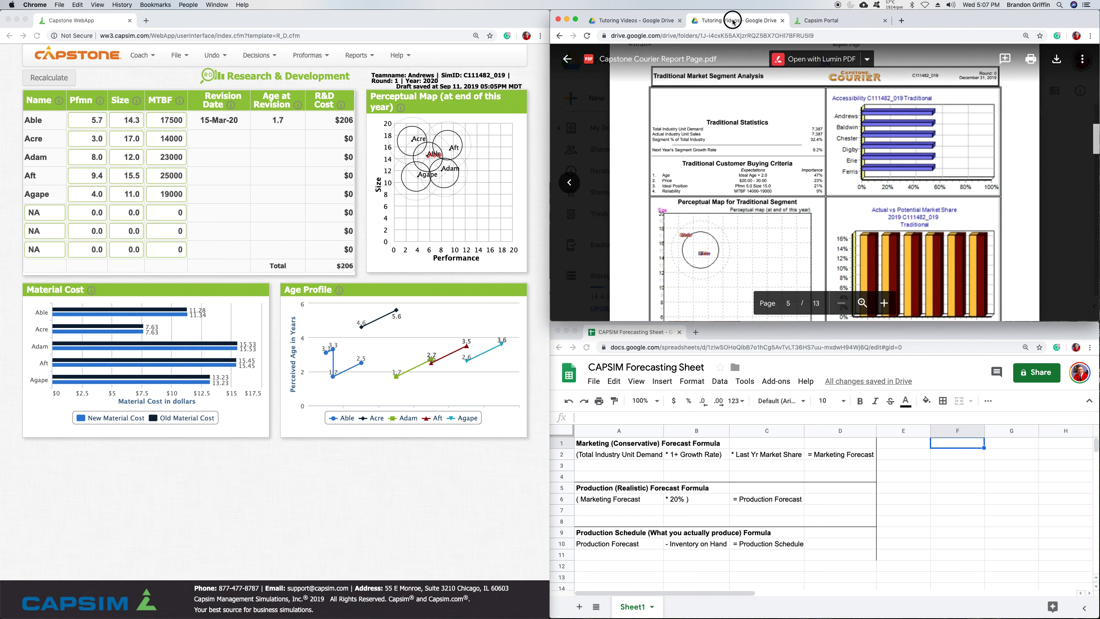
pyautogui.doubleClick(667, 191)
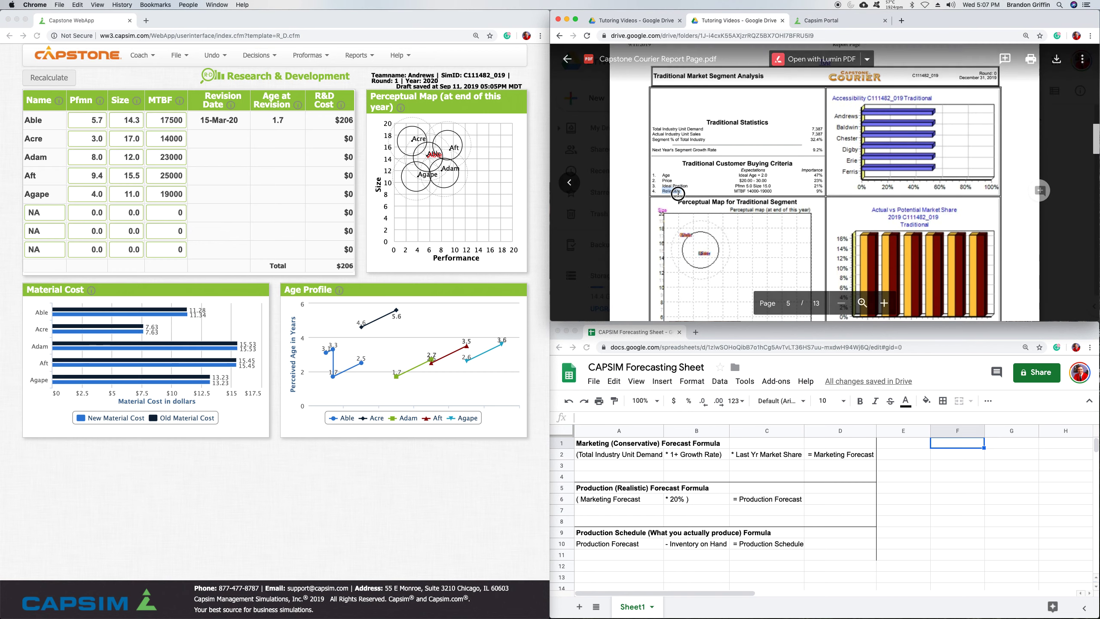
pyautogui.click(740, 192)
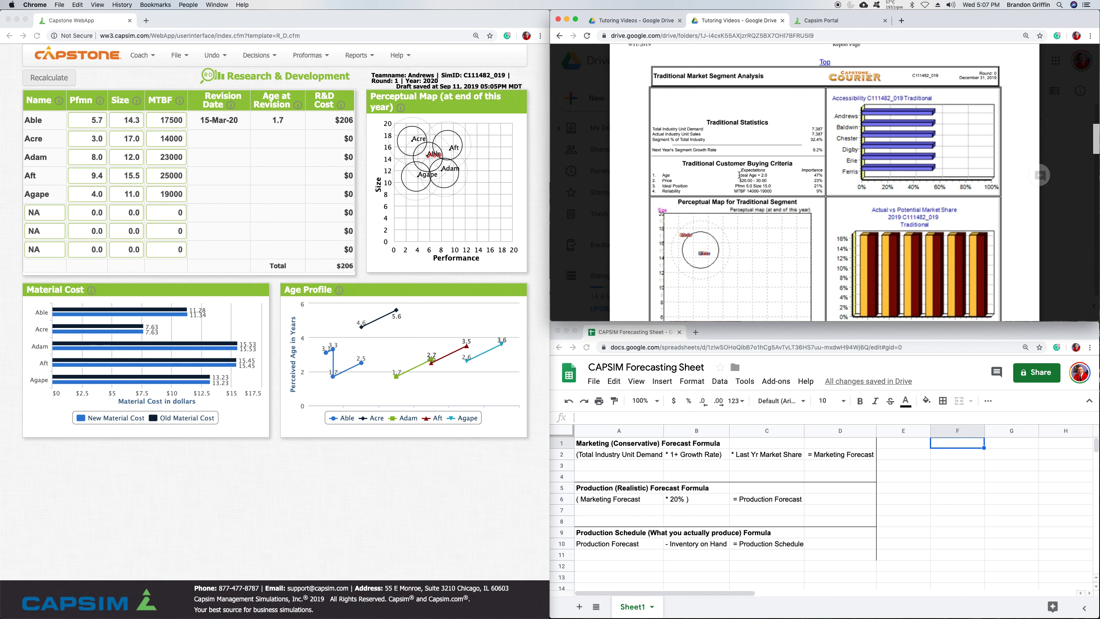
pyautogui.moveTo(767, 182)
pyautogui.mouseDown()
pyautogui.moveTo(742, 178)
pyautogui.moveTo(757, 176)
pyautogui.mouseUp()
pyautogui.click(773, 188)
pyautogui.moveTo(738, 182); pyautogui.dragTo(766, 181)
pyautogui.click(777, 178)
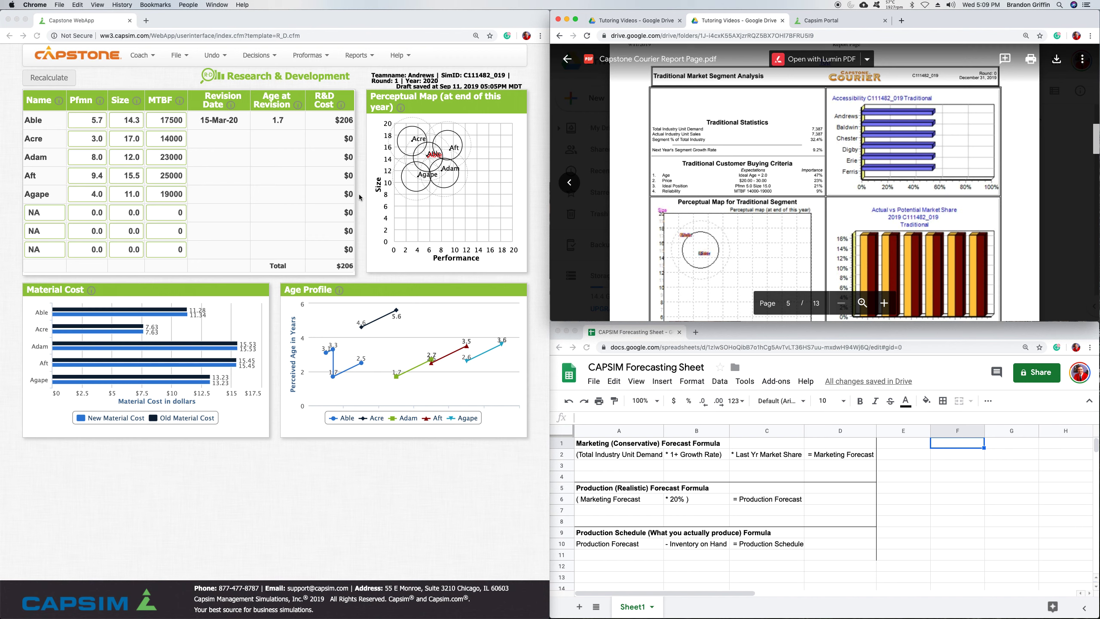
# Step: Set Able's MTBF to 15000, within the Traditional segment's reliability range
pyautogui.click(153, 122)
pyautogui.moveTo(157, 120); pyautogui.dragTo(191, 121)
pyautogui.click(200, 123)
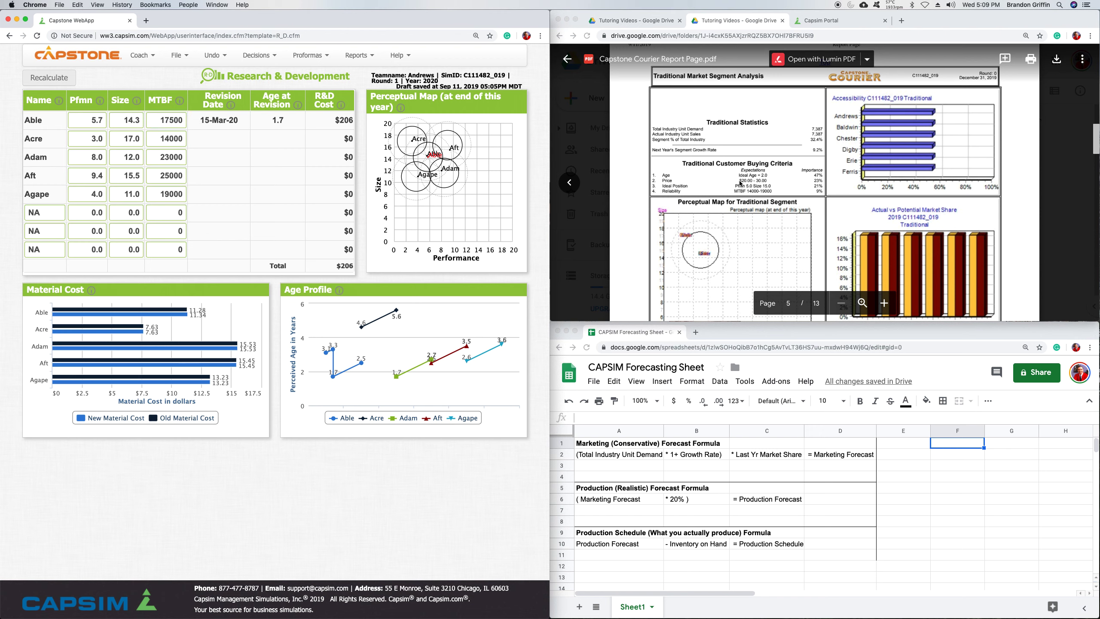
pyautogui.click(775, 192)
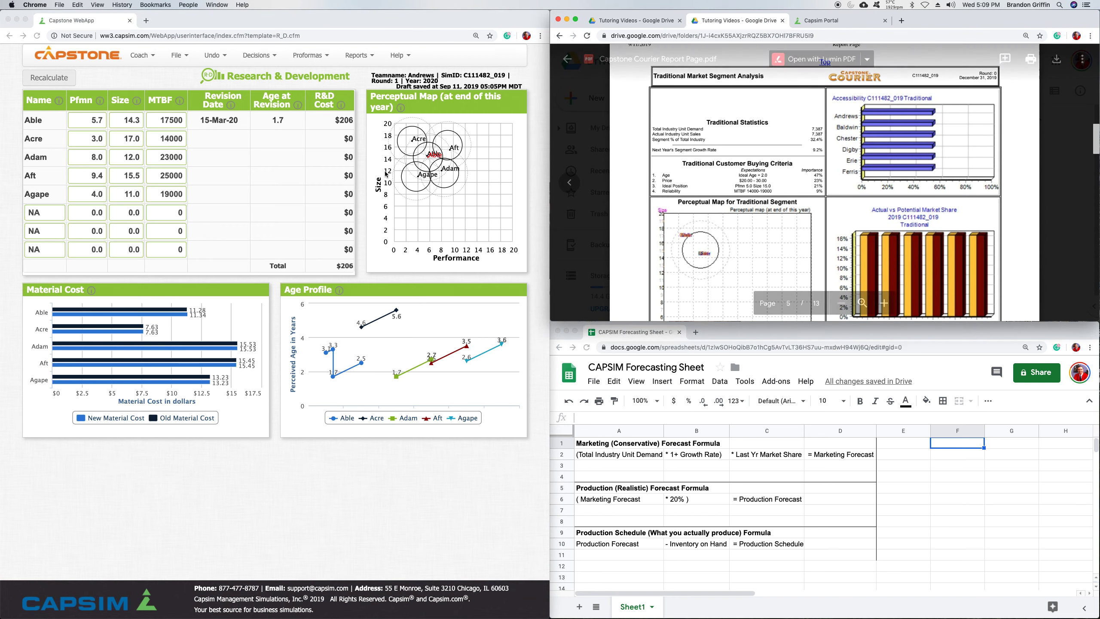
pyautogui.doubleClick(161, 120)
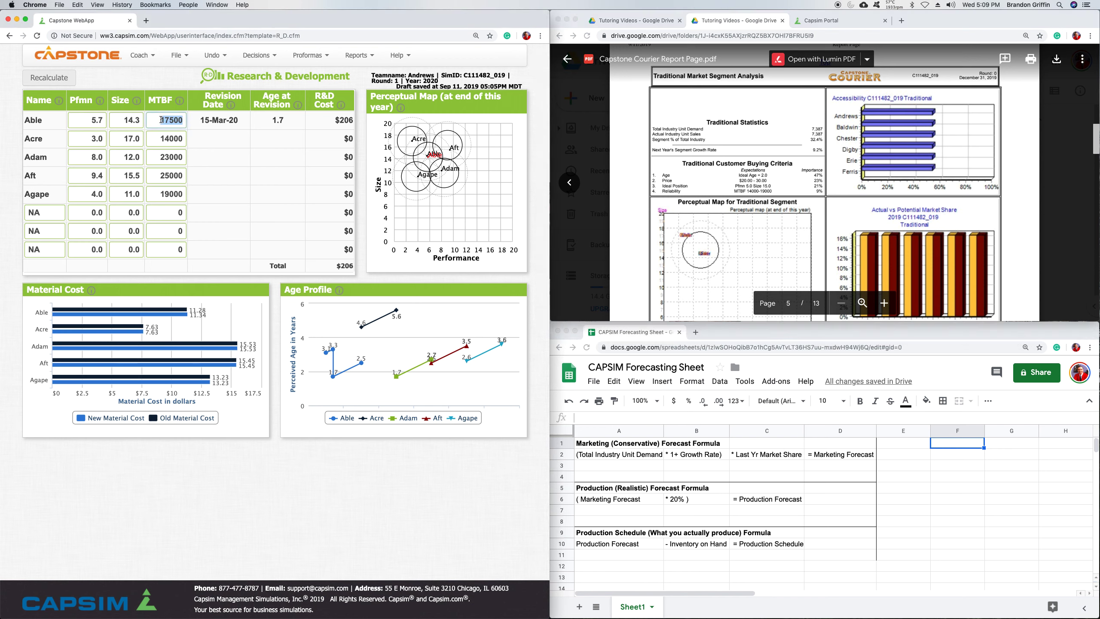
pyautogui.write('15000')
pyautogui.click(108, 80)
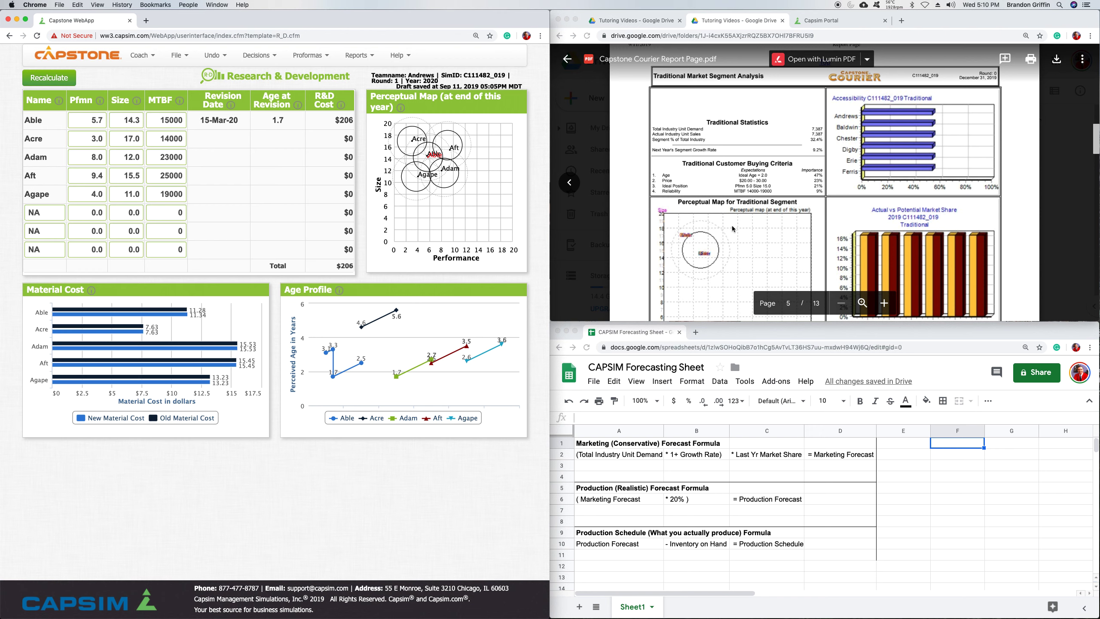
# Step: Review the list prices in the Courier's Top Products in Traditional Segment table
pyautogui.scroll(-2, 706, 229)
pyautogui.scroll(-8, 707, 228)
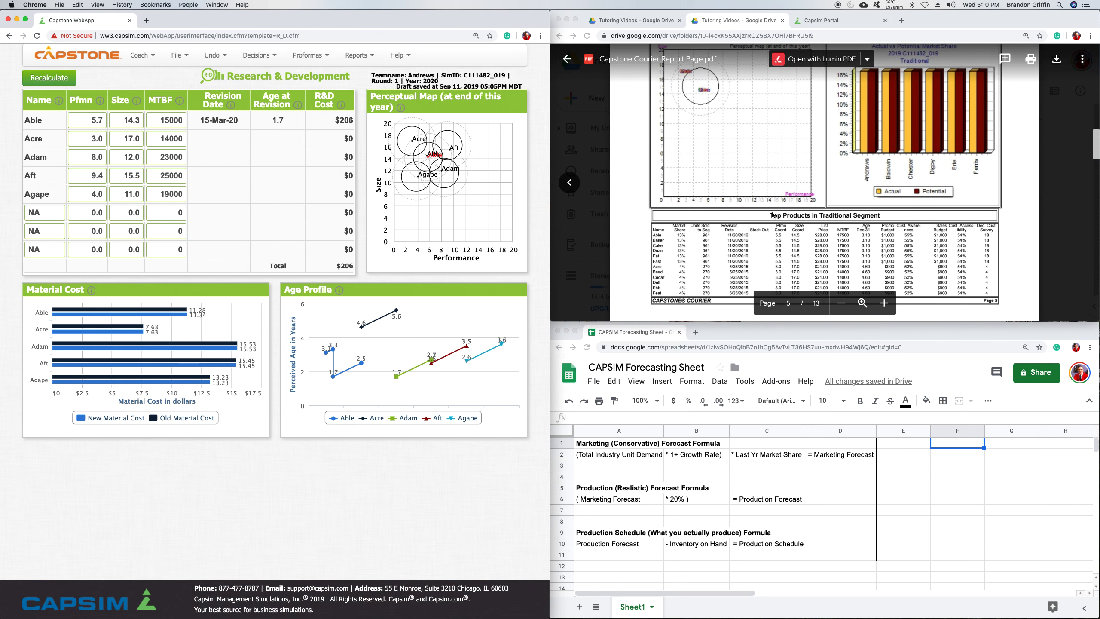
pyautogui.scroll(10, 773, 214)
pyautogui.scroll(-10, 808, 226)
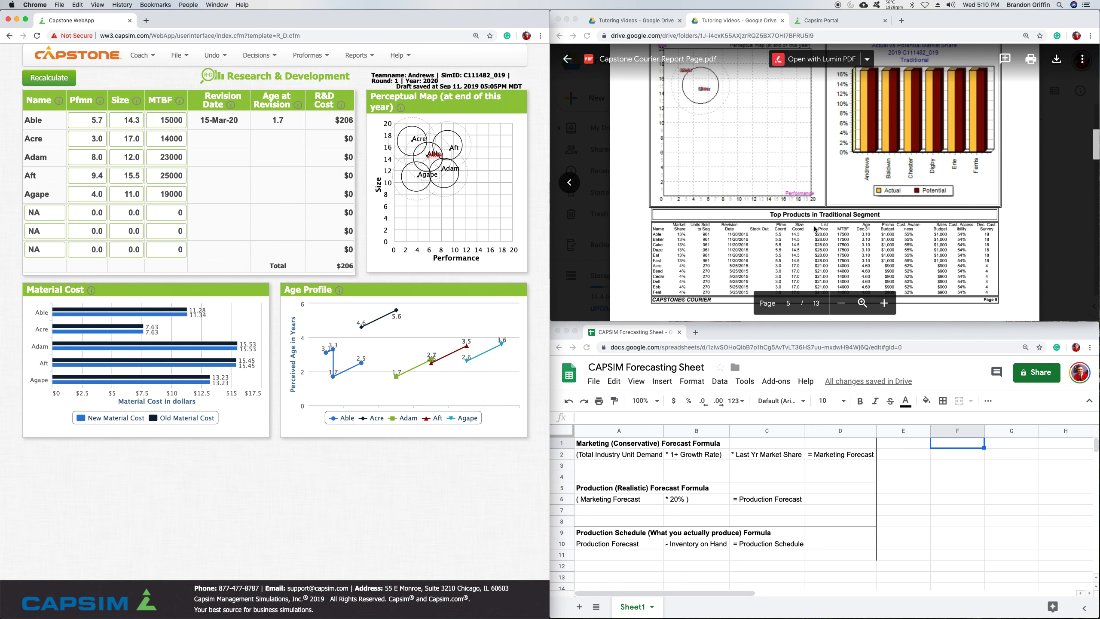
pyautogui.click(815, 233)
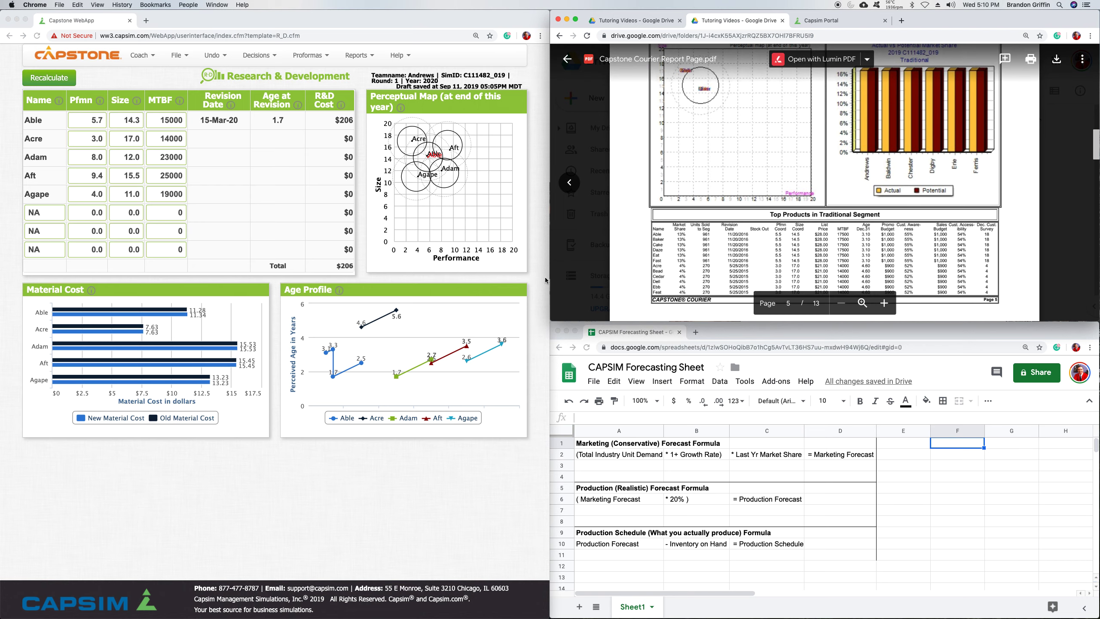
# Step: Recalculate the Research & Development decisions with Able's new MTBF and check the Material Cost chart
pyautogui.click(33, 81)
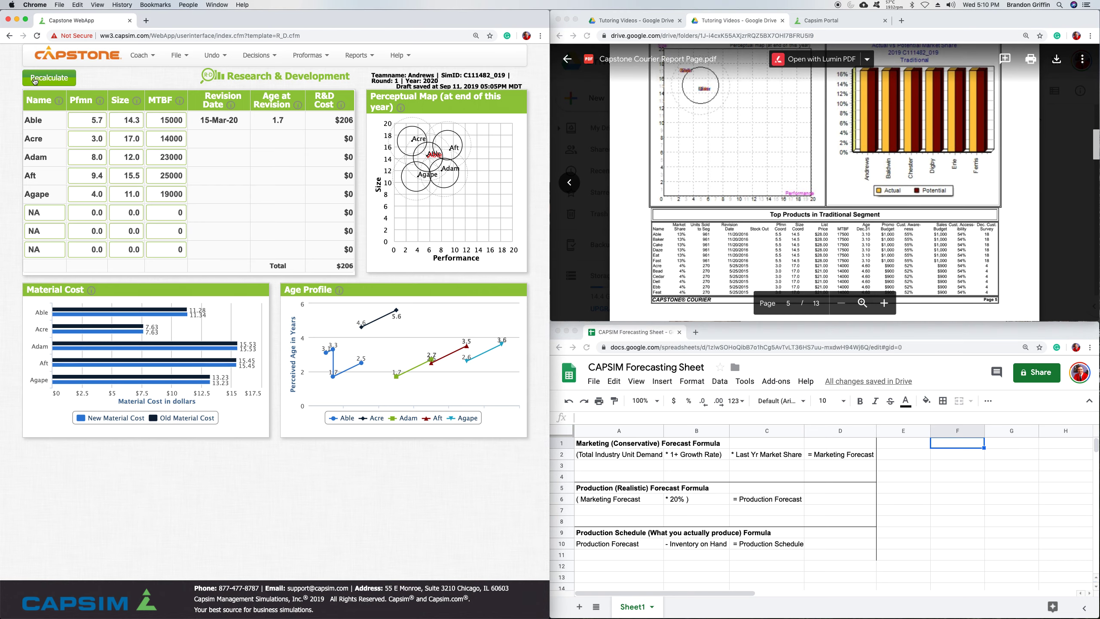
pyautogui.click(34, 81)
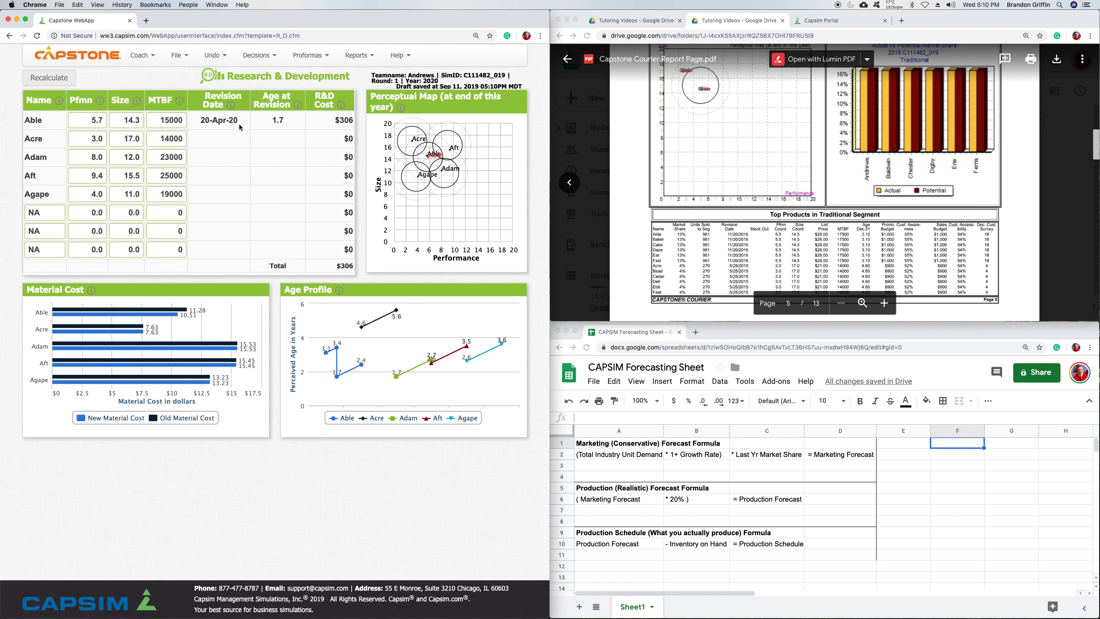
pyautogui.moveTo(205, 313)
# Step: Go to the High End Market Segment Analysis page in the Courier for the product Adam
pyautogui.scroll(4, 722, 245)
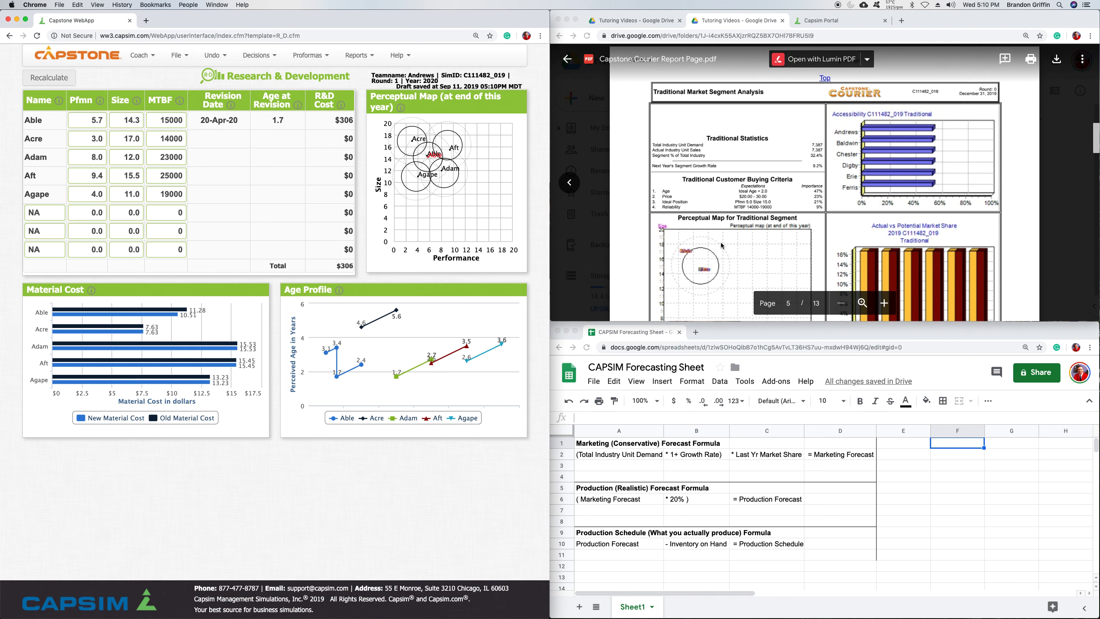
pyautogui.doubleClick(86, 168)
pyautogui.click(55, 157)
pyautogui.moveTo(48, 157); pyautogui.dragTo(18, 161)
pyautogui.click(17, 161)
pyautogui.scroll(-10, 706, 176)
pyautogui.scroll(-5, 703, 178)
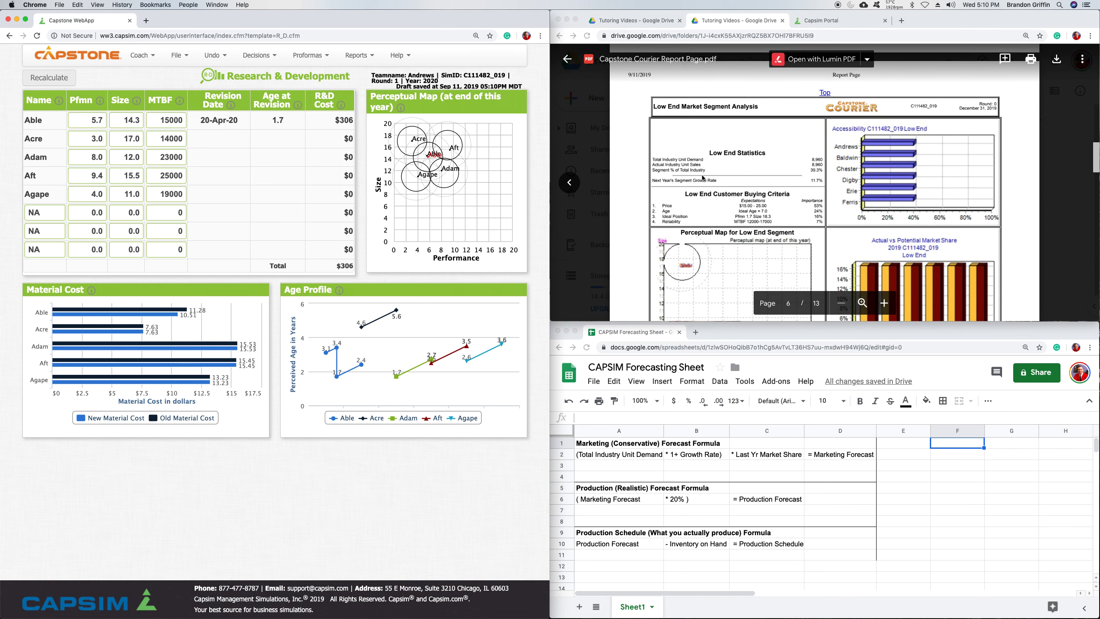
pyautogui.scroll(8, 705, 176)
pyautogui.scroll(-8, 705, 176)
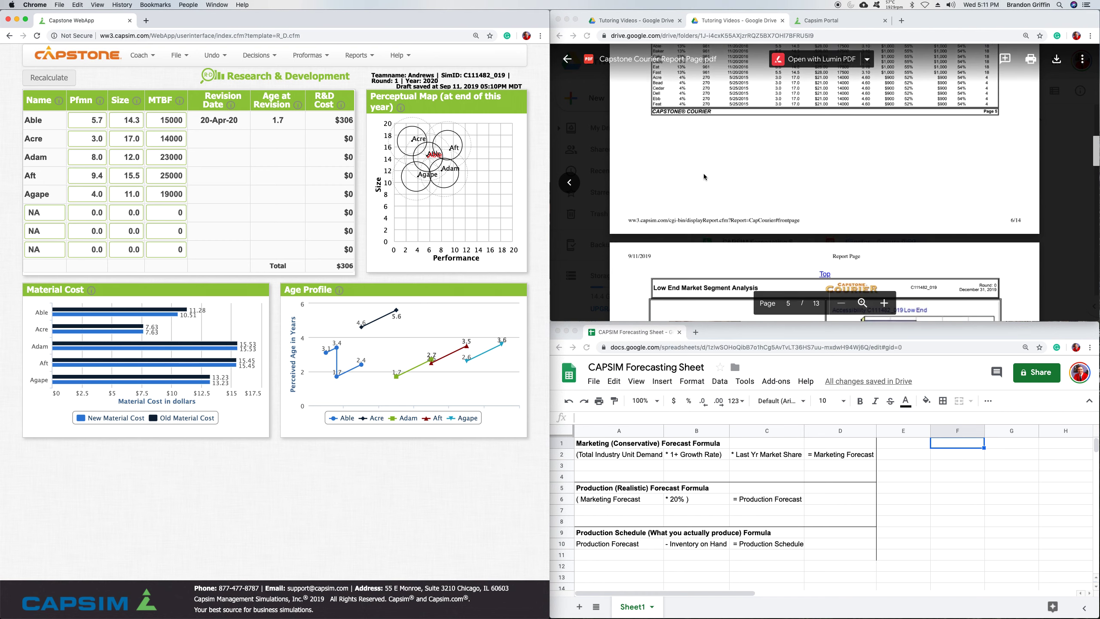
pyautogui.scroll(-10, 693, 173)
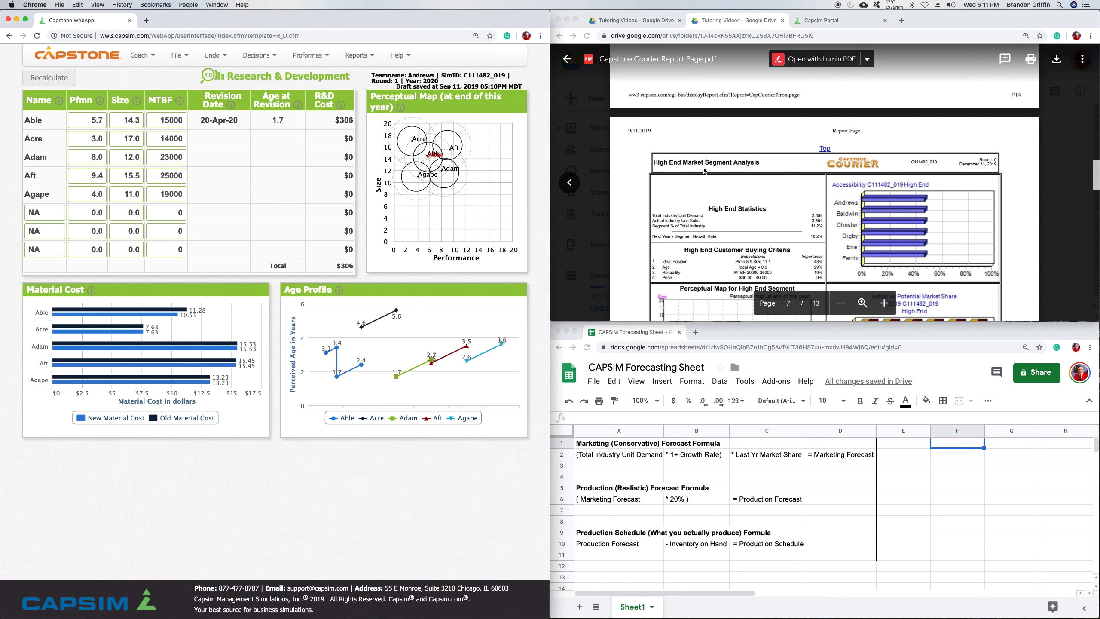
pyautogui.scroll(-5, 704, 170)
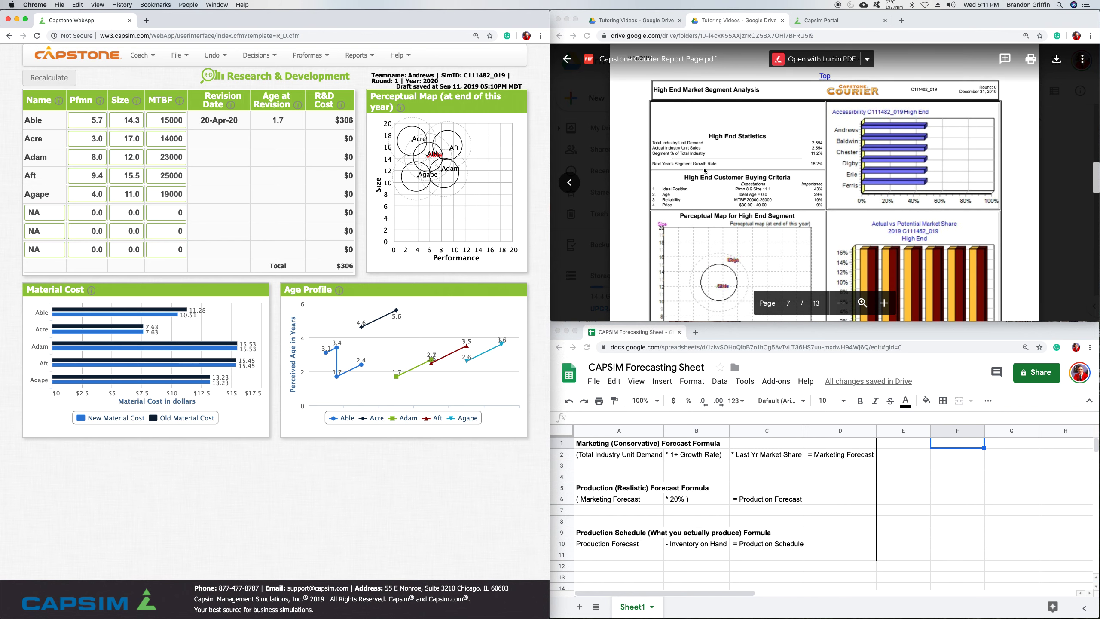
# Step: Find Adam in the Top Products in High End Segment table and return to the segment's buying criteria
pyautogui.scroll(-3, 703, 168)
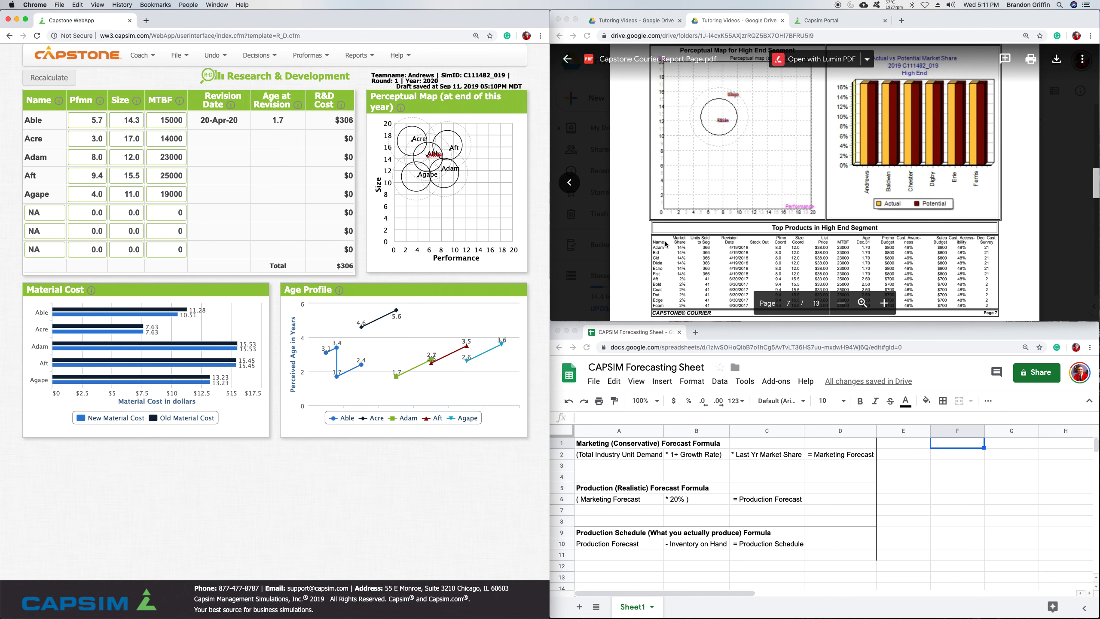
pyautogui.click(654, 247)
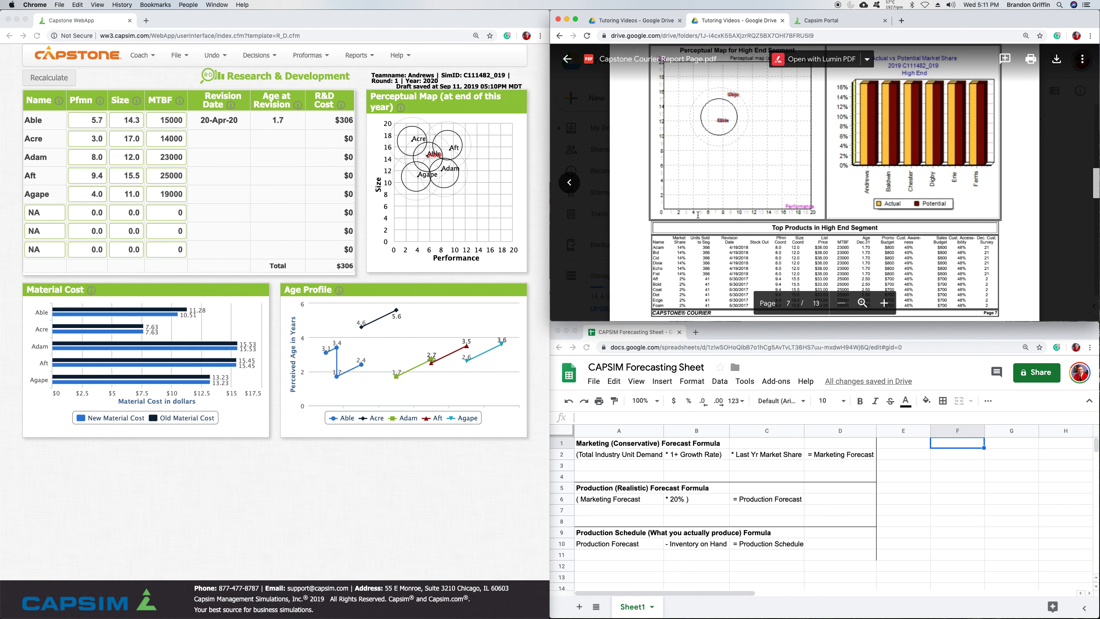
pyautogui.scroll(5, 812, 222)
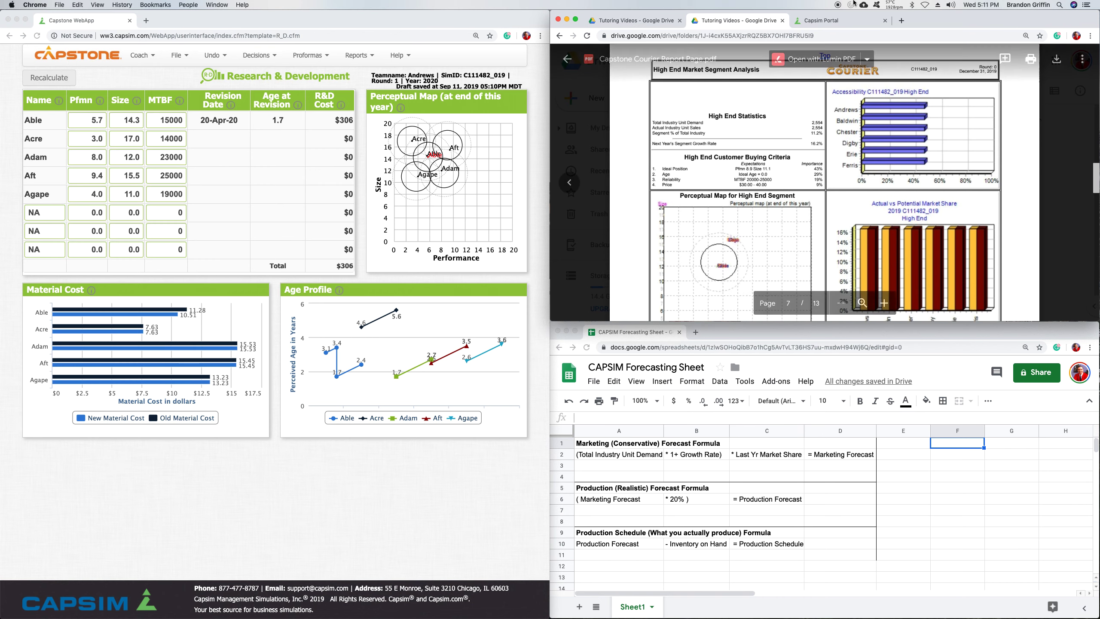
# Step: Try Adam at the portal's Round 1 High End ideal spot, performance 9.8 and size 10.2, and recalculate
pyautogui.click(823, 20)
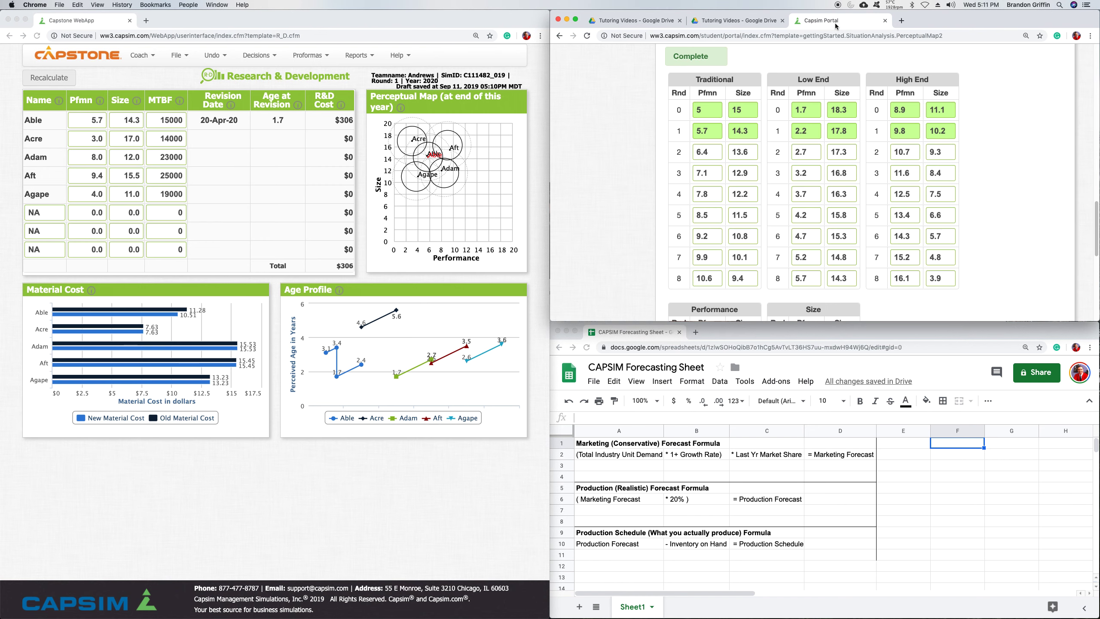
pyautogui.moveTo(915, 110)
pyautogui.mouseDown()
pyautogui.moveTo(891, 107)
pyautogui.moveTo(943, 110)
pyautogui.moveTo(926, 111)
pyautogui.mouseUp()
pyautogui.click(97, 159)
pyautogui.moveTo(92, 155); pyautogui.dragTo(126, 154)
pyautogui.write('9.8')
pyautogui.press('Tab')
pyautogui.write('10.2')
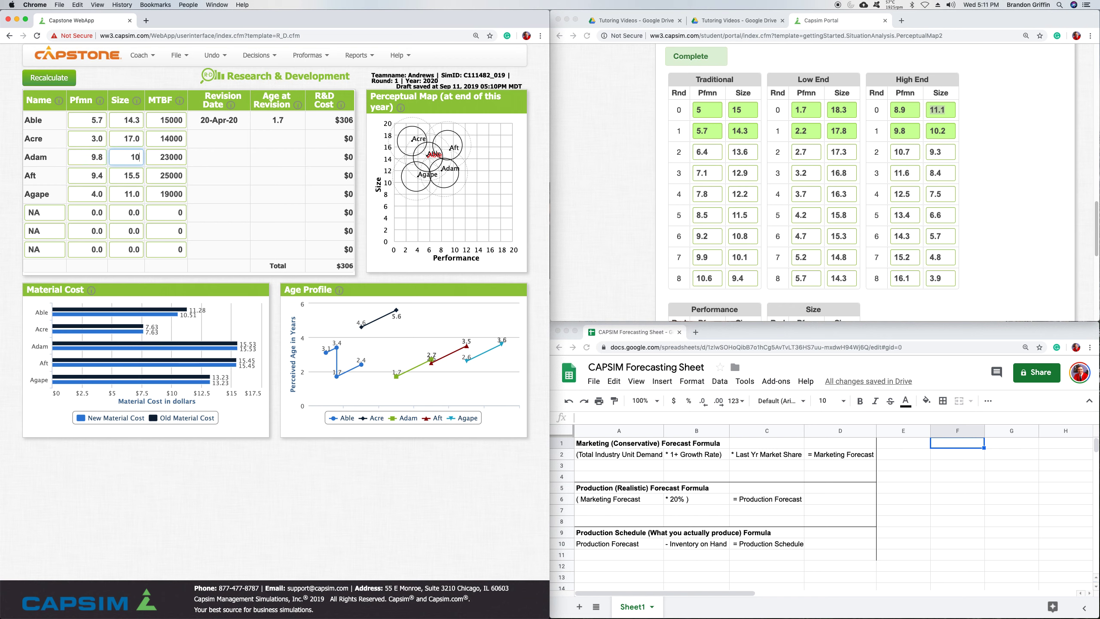
pyautogui.click(68, 85)
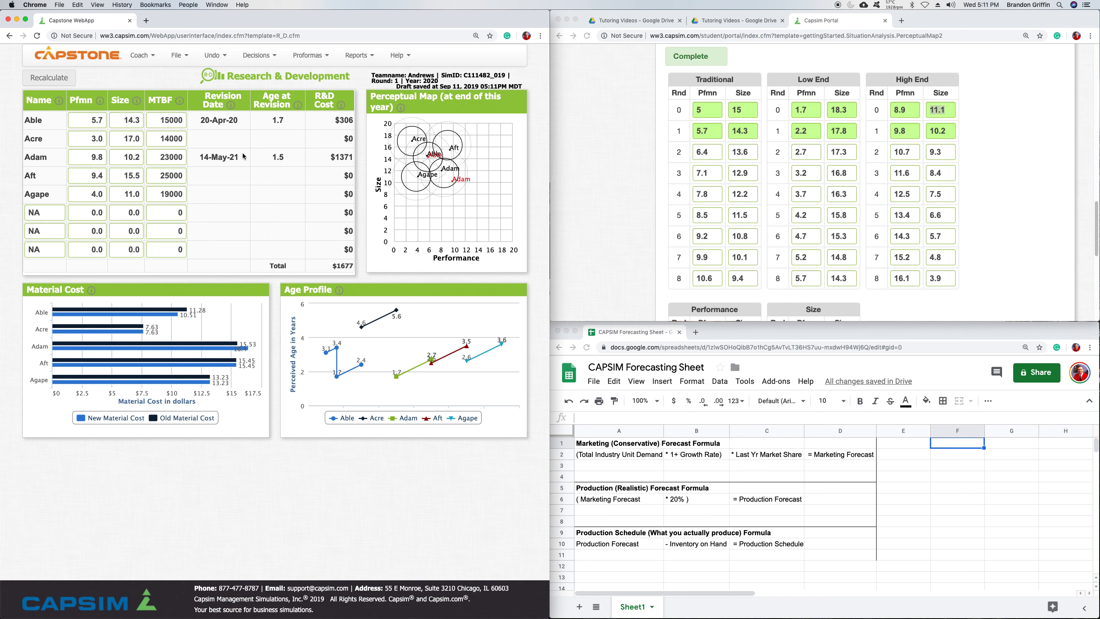
# Step: Examine Adam's revision date in the Research & Development table
pyautogui.moveTo(239, 157); pyautogui.dragTo(198, 157)
pyautogui.click(241, 162)
pyautogui.doubleClick(231, 158)
pyautogui.moveTo(230, 161); pyautogui.dragTo(201, 157)
pyautogui.click(199, 160)
pyautogui.moveTo(203, 157); pyautogui.dragTo(249, 157)
pyautogui.click(233, 163)
# Step: Review the Courier's High End Customer Buying Criteria and compare them with Adam's revision date and age at revision
pyautogui.click(736, 20)
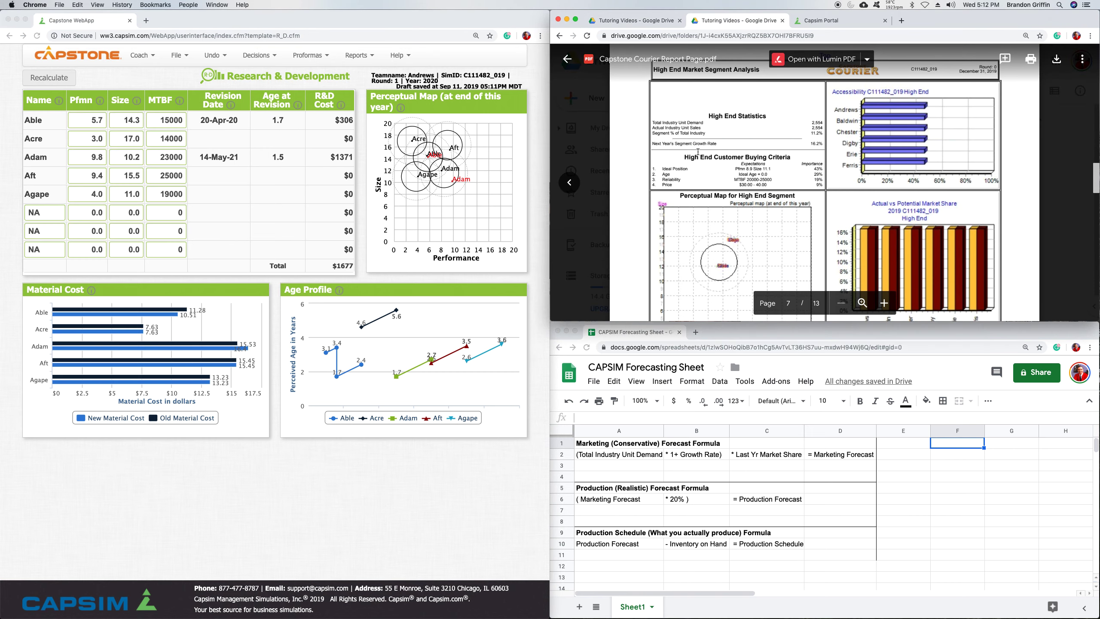
pyautogui.moveTo(714, 157); pyautogui.dragTo(791, 158)
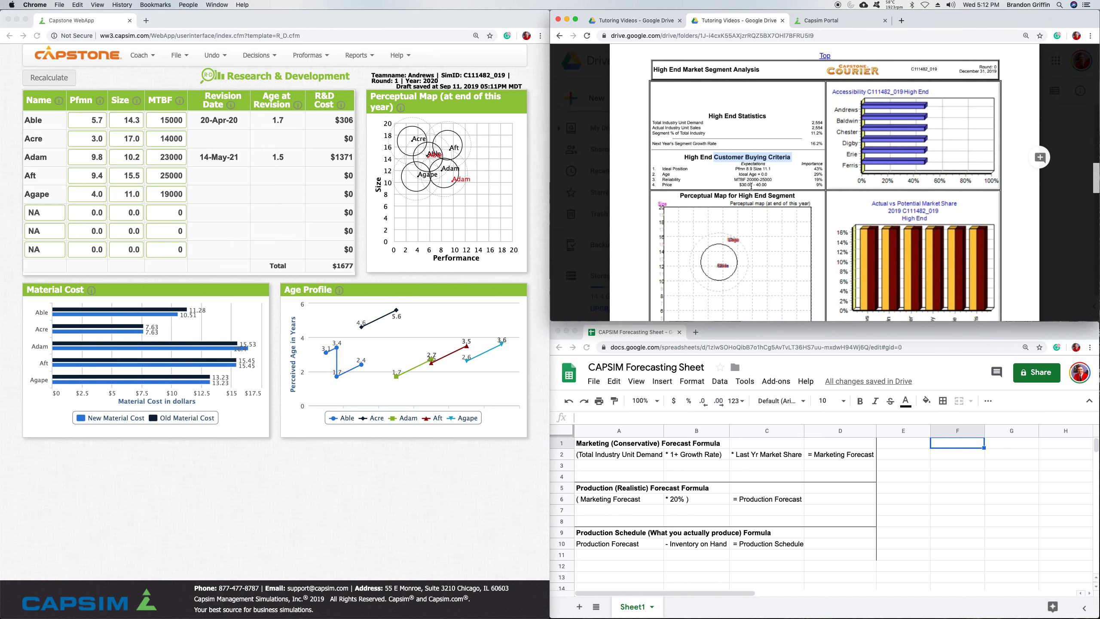
pyautogui.click(751, 186)
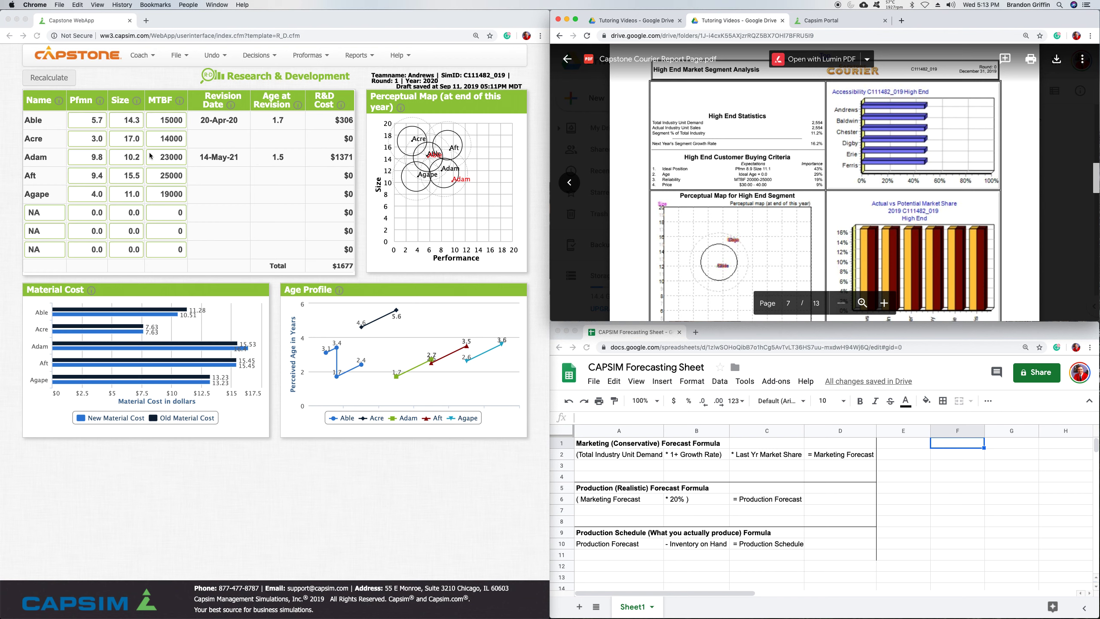
pyautogui.click(210, 161)
pyautogui.moveTo(191, 159); pyautogui.dragTo(278, 154)
pyautogui.click(252, 166)
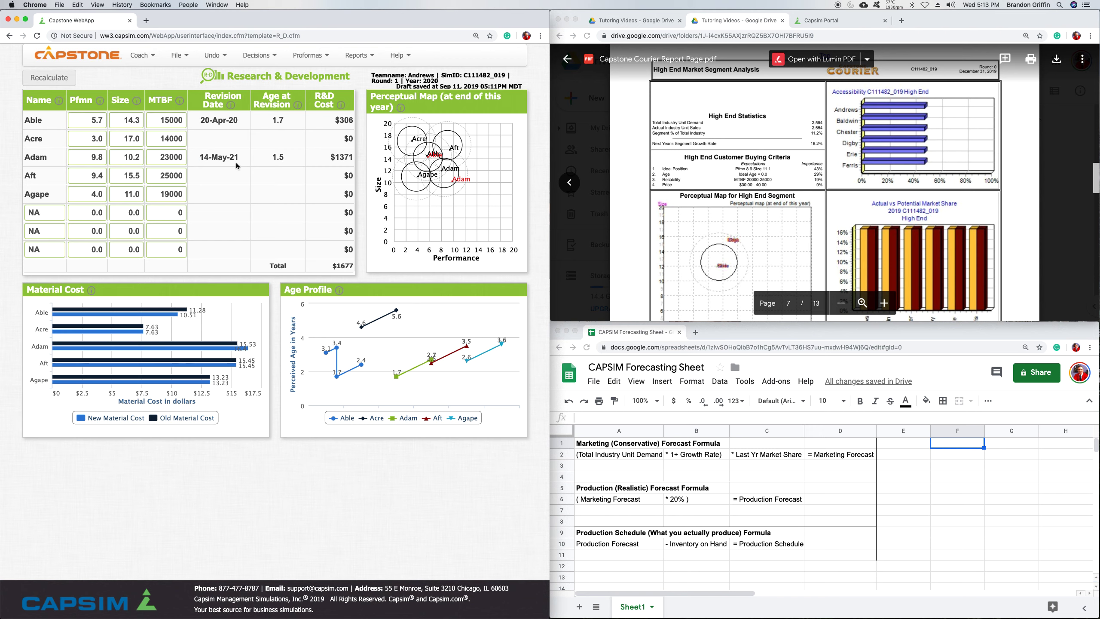
# Step: Set Adam's performance to 9.1 and size to 11.0, and recalculate the decisions
pyautogui.click(104, 161)
pyautogui.press('BackSpace')
pyautogui.write('1')
pyautogui.click(126, 158)
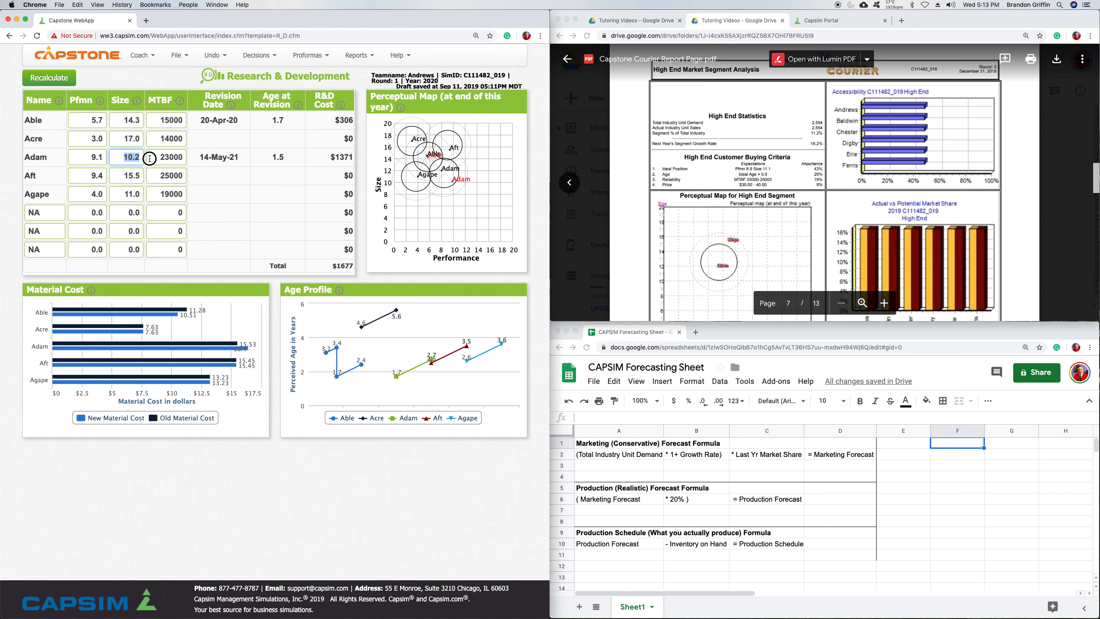
pyautogui.write('11')
pyautogui.click(211, 165)
pyautogui.moveTo(242, 163); pyautogui.dragTo(191, 161)
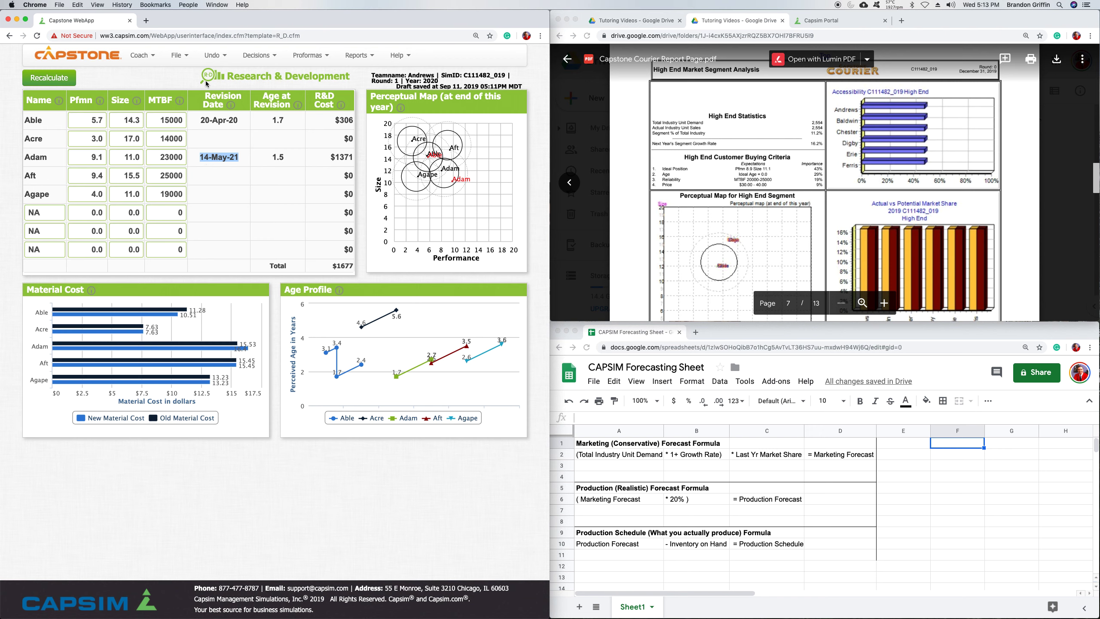
pyautogui.click(244, 164)
pyautogui.click(55, 76)
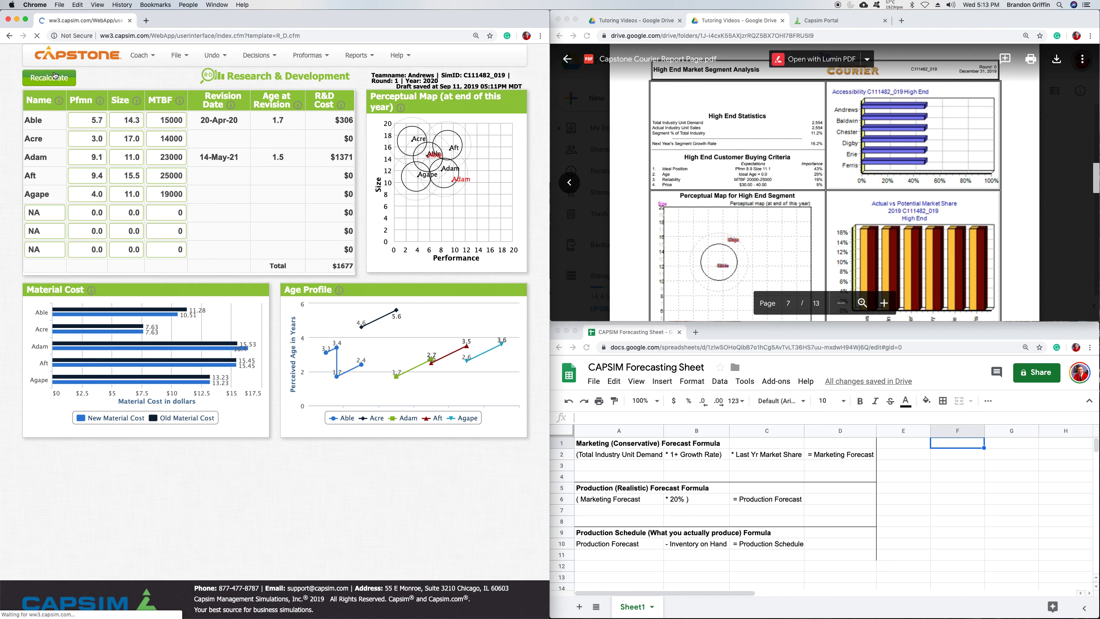
# Step: Check Adam's recalculated revision date against the High End ideal position expectation
pyautogui.moveTo(200, 158); pyautogui.dragTo(238, 157)
pyautogui.click(249, 179)
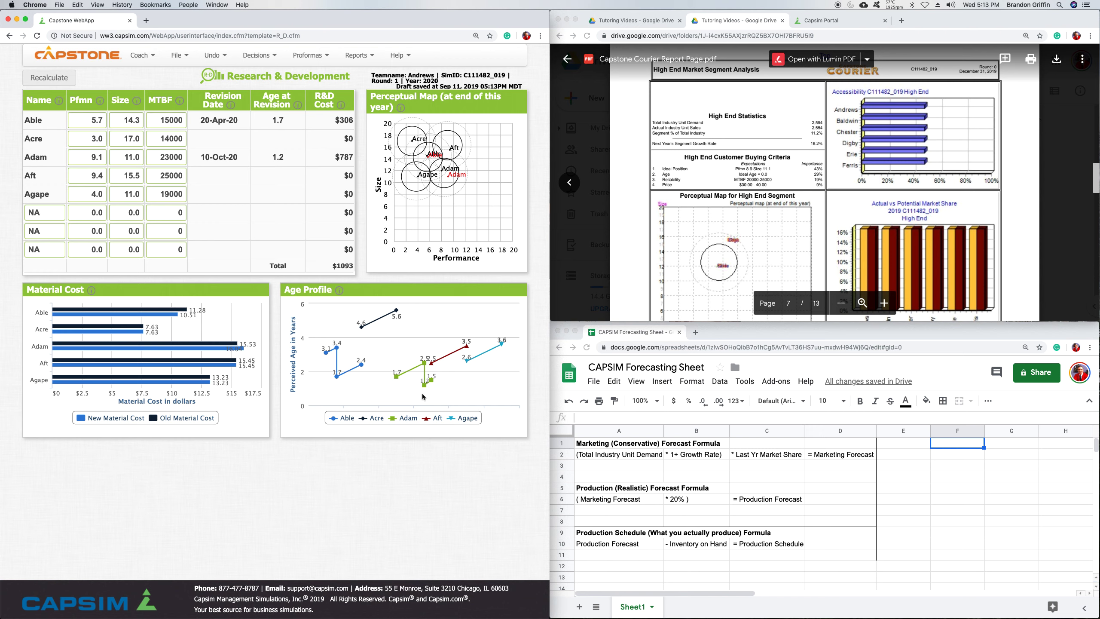
pyautogui.click(773, 170)
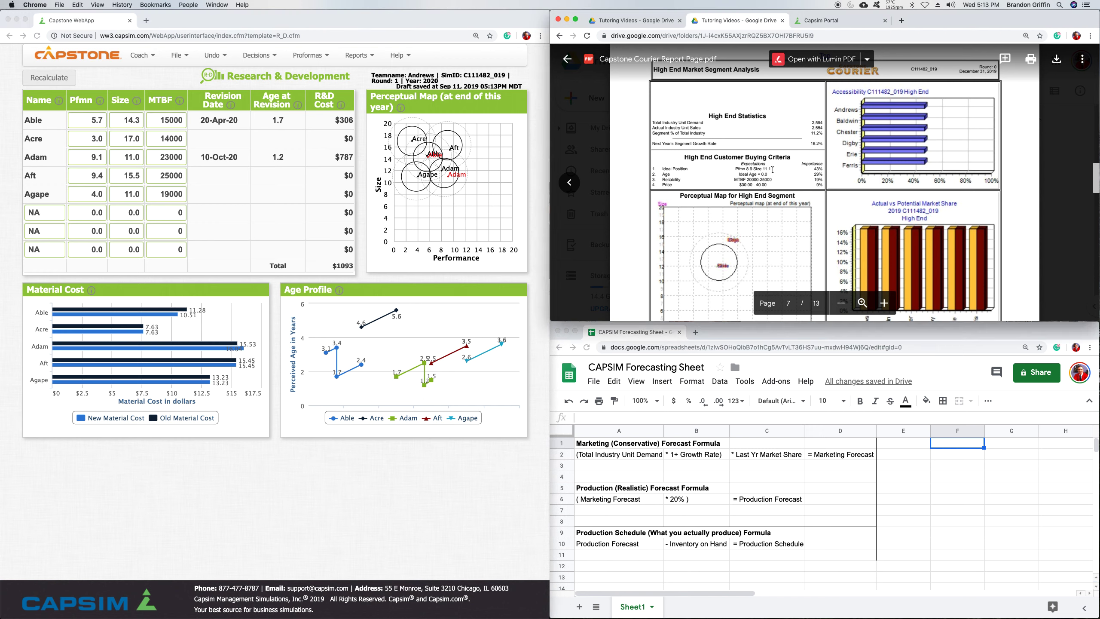
pyautogui.click(227, 177)
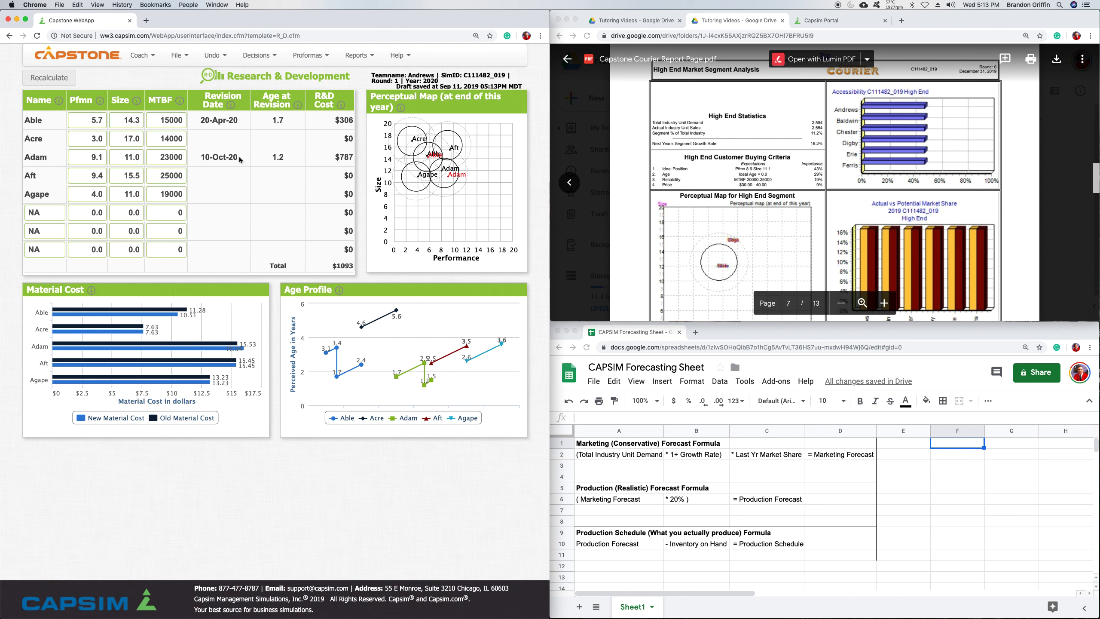
# Step: Review the Courier's Low End Customer Buying Criteria for Acre, focusing on the age and ideal position expectations
pyautogui.moveTo(243, 157); pyautogui.dragTo(199, 157)
pyautogui.click(42, 139)
pyautogui.click(821, 19)
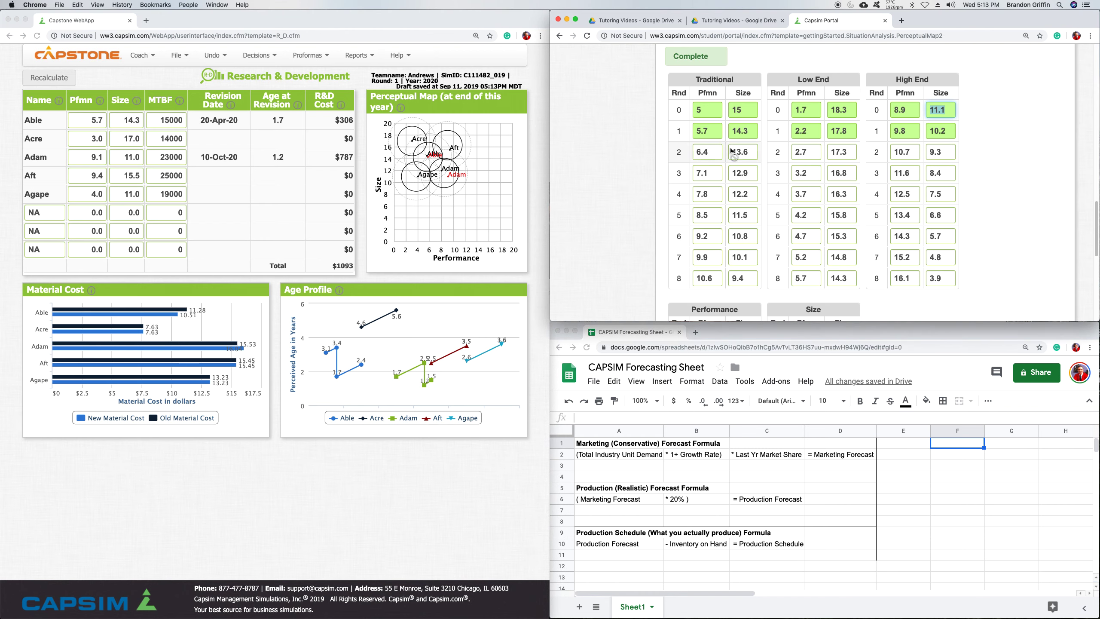
pyautogui.click(736, 20)
pyautogui.scroll(5, 750, 183)
pyautogui.scroll(4, 750, 183)
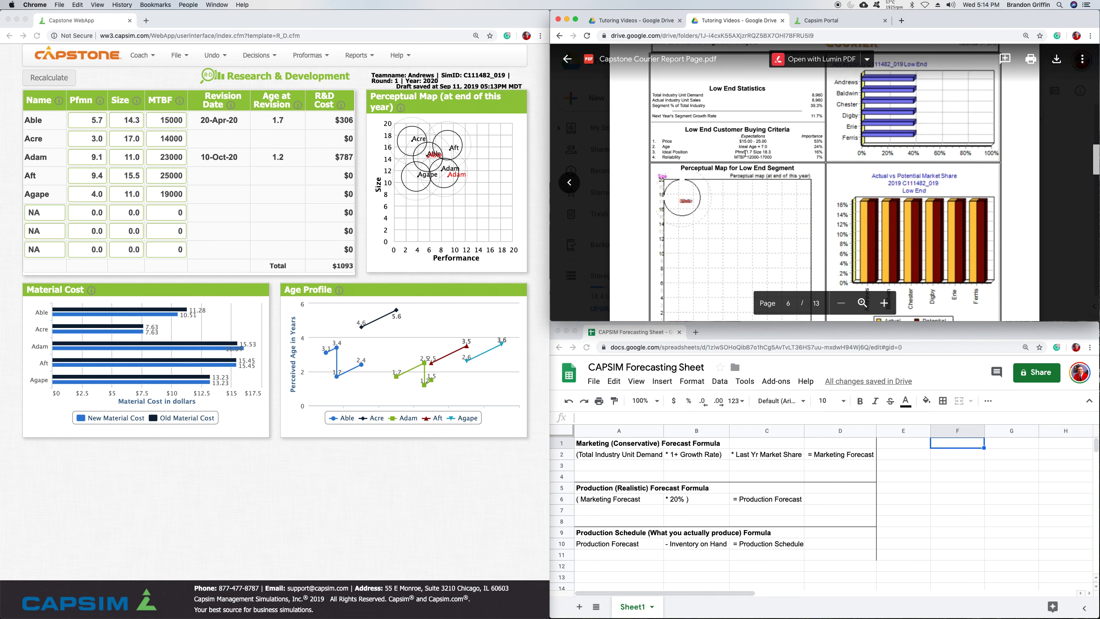
pyautogui.moveTo(738, 147); pyautogui.dragTo(768, 149)
pyautogui.click(768, 148)
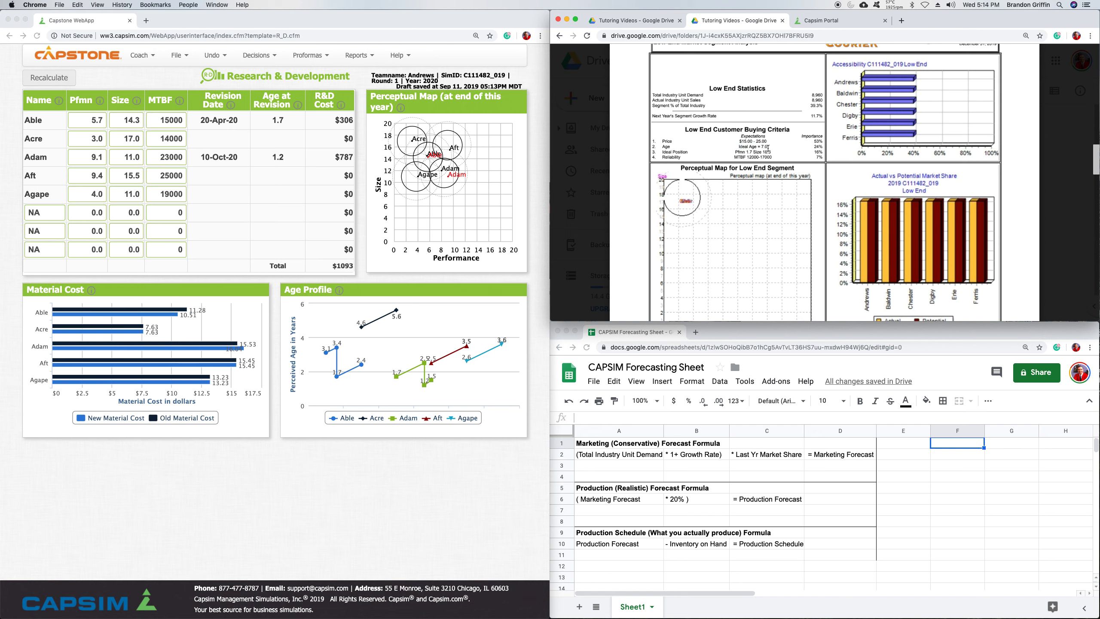
pyautogui.scroll(1, 746, 132)
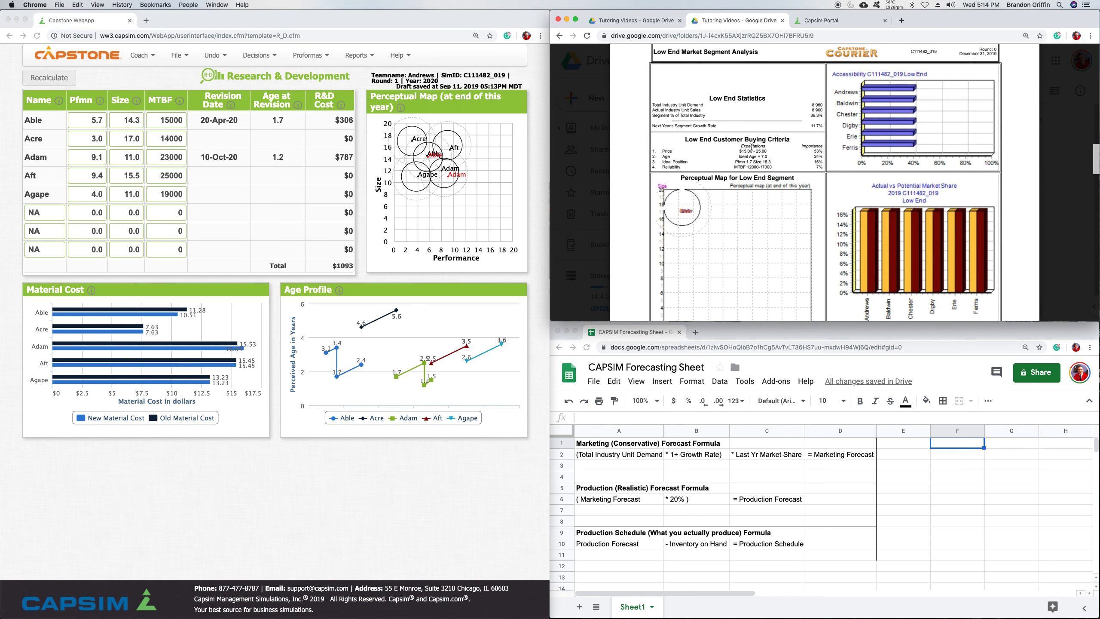
pyautogui.moveTo(766, 157); pyautogui.dragTo(778, 157)
pyautogui.click(776, 159)
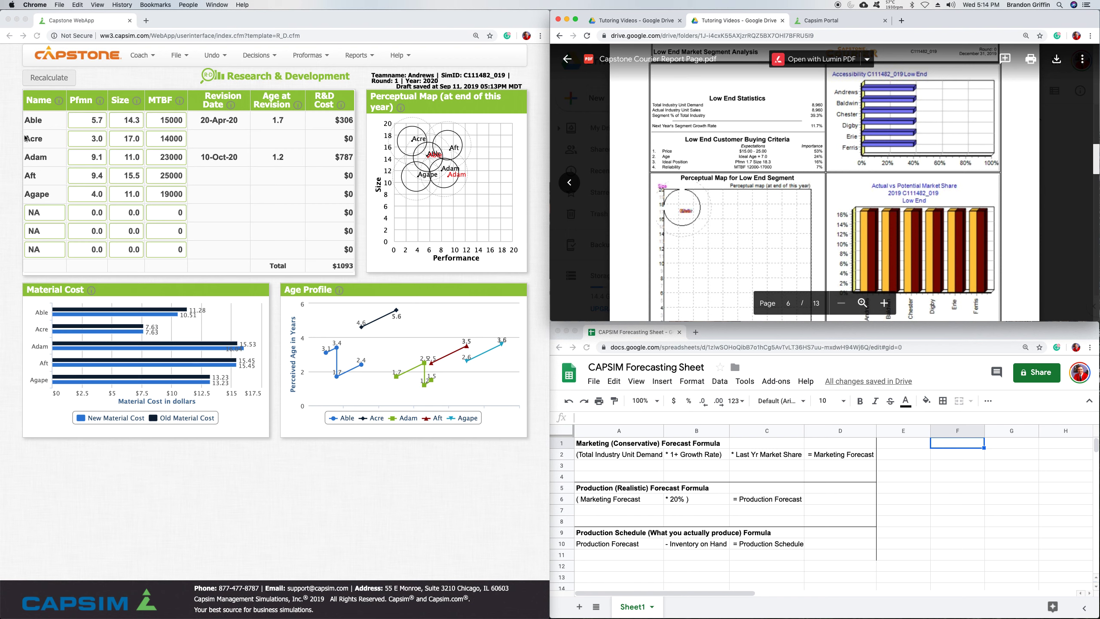
# Step: Look up Aft's primary segment in the Courier's Production Information table
pyautogui.click(42, 140)
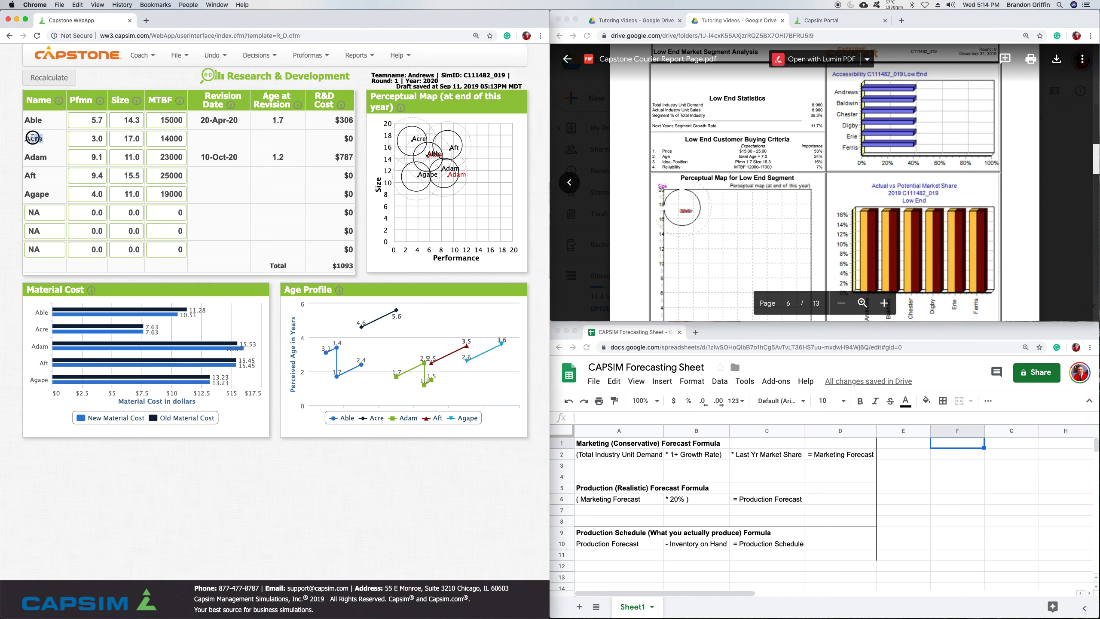
pyautogui.doubleClick(46, 141)
pyautogui.click(45, 139)
pyautogui.moveTo(44, 139); pyautogui.dragTo(25, 177)
pyautogui.click(45, 158)
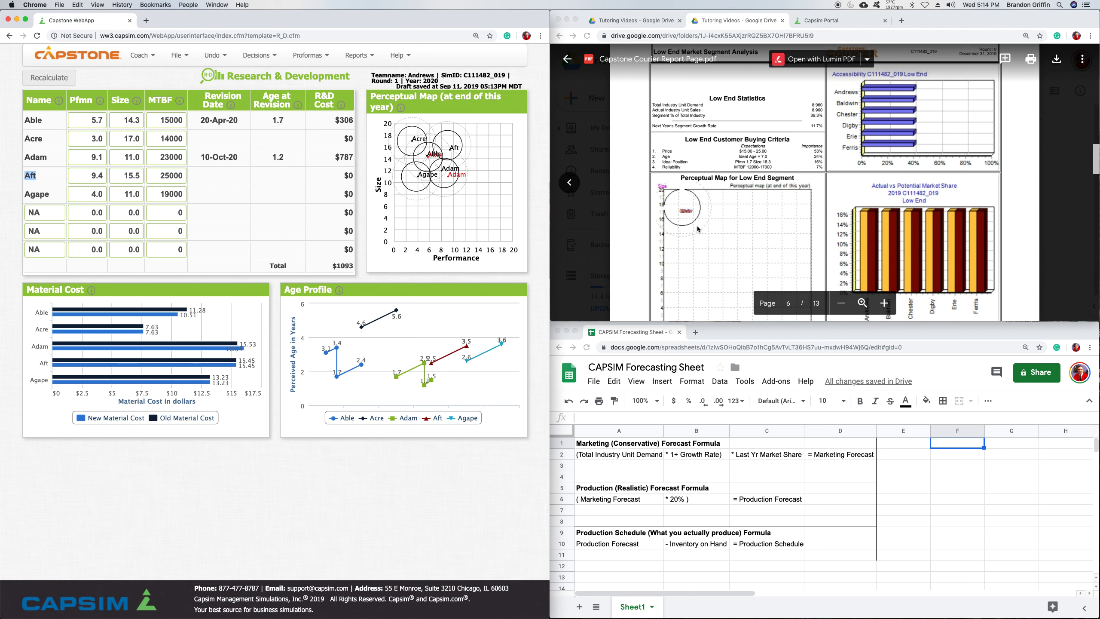
pyautogui.scroll(5, 696, 213)
pyautogui.scroll(10, 696, 212)
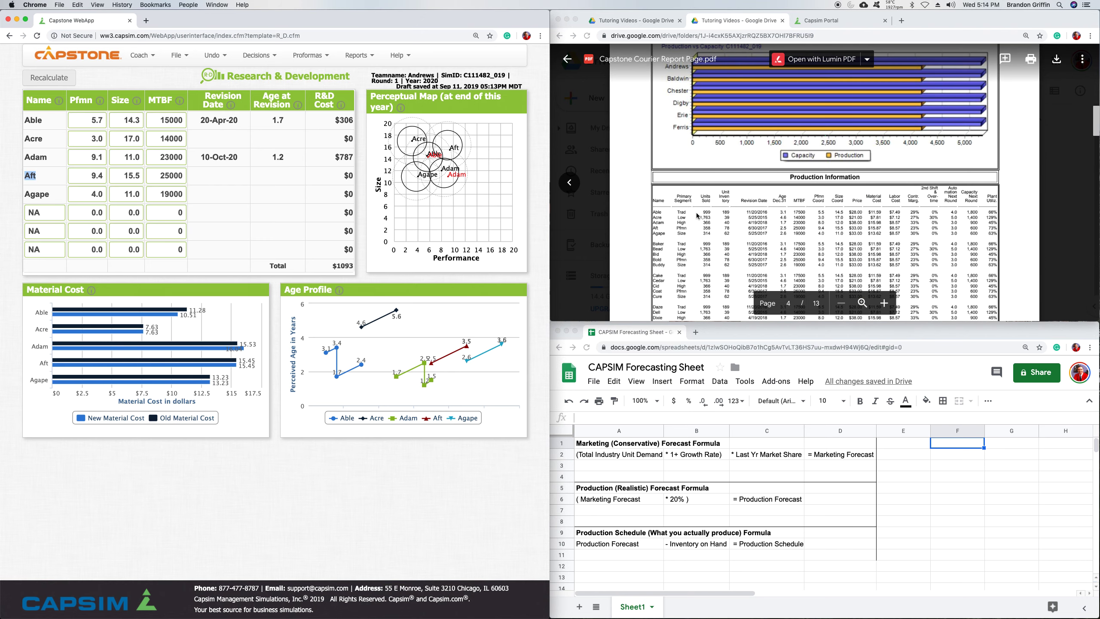
pyautogui.scroll(-1, 697, 215)
pyautogui.click(662, 172)
pyautogui.moveTo(676, 173); pyautogui.dragTo(688, 173)
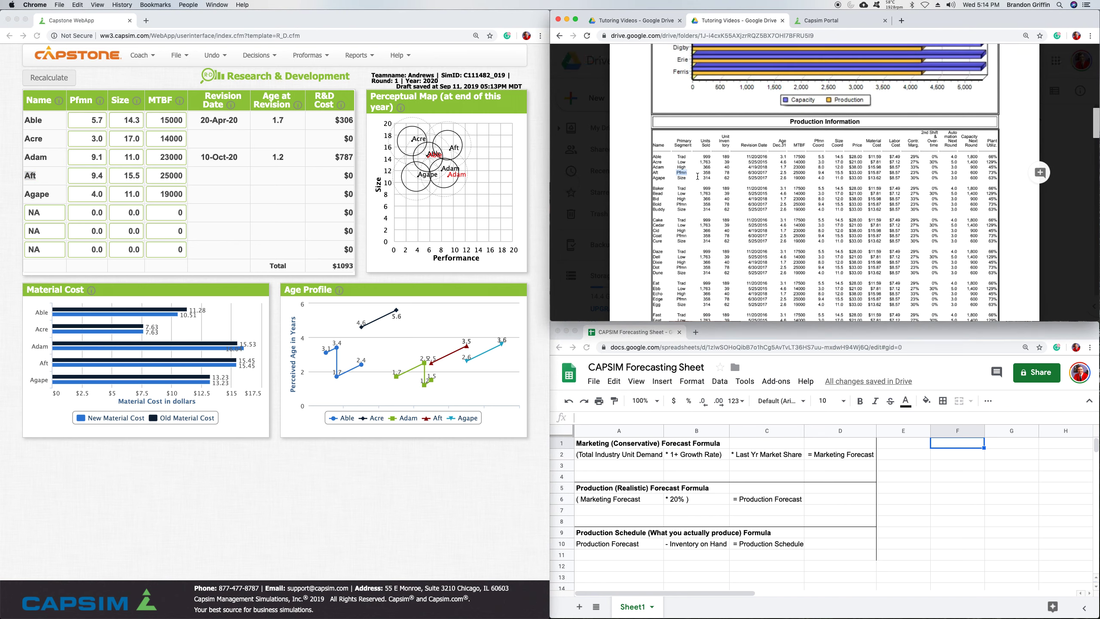
# Step: Review the Performance Customer Buying Criteria in the Courier, focusing on the ranking of reliability and ideal position
pyautogui.scroll(-10, 697, 176)
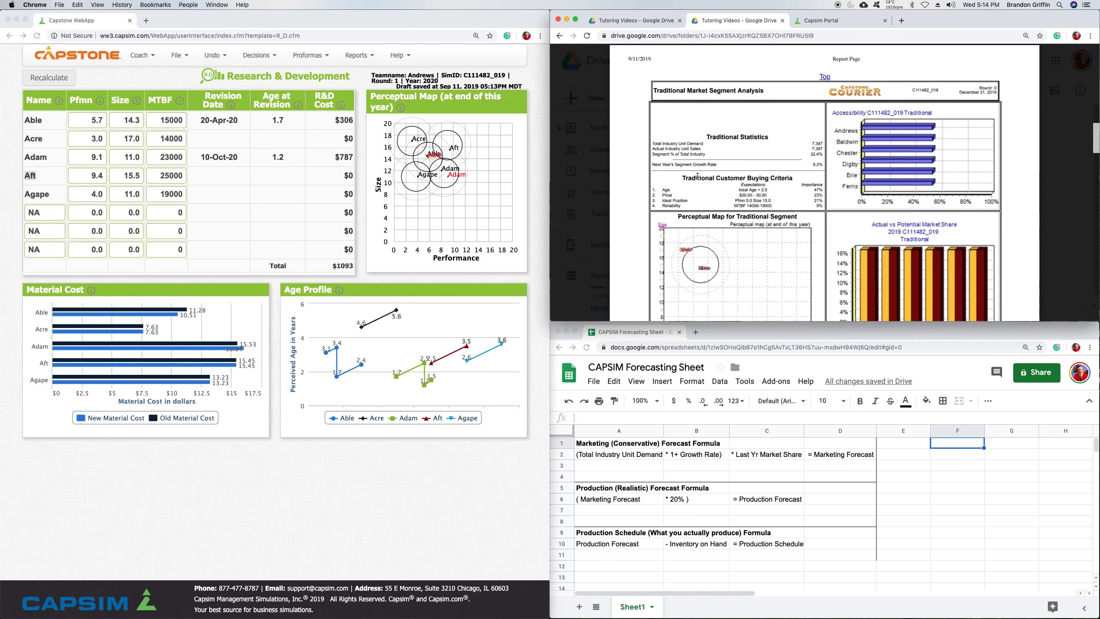
pyautogui.scroll(-20, 697, 177)
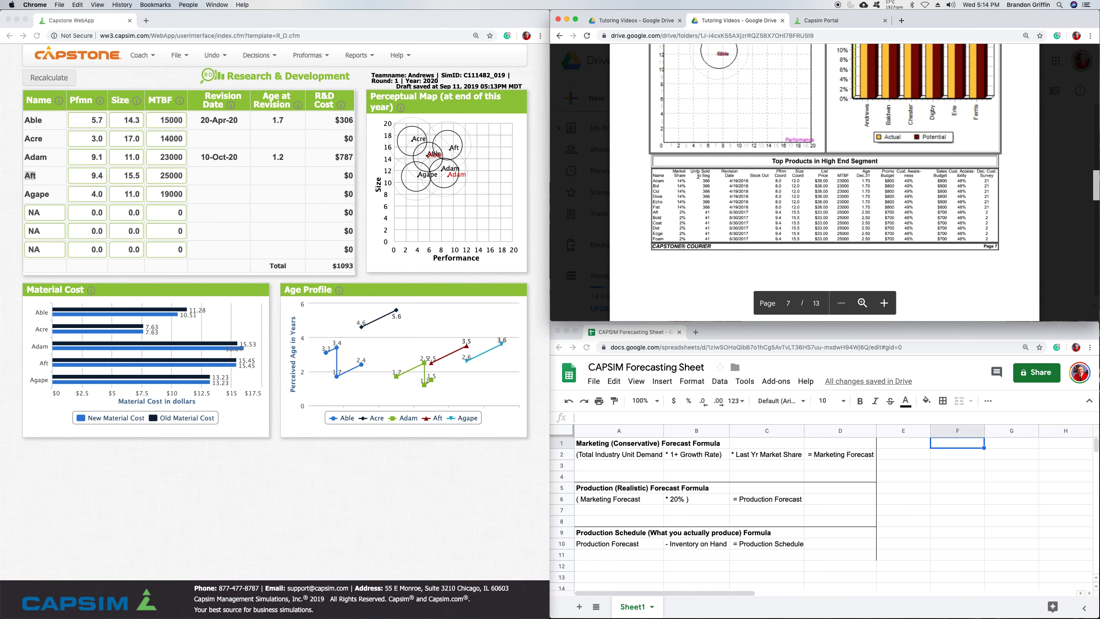
pyautogui.scroll(-10, 698, 176)
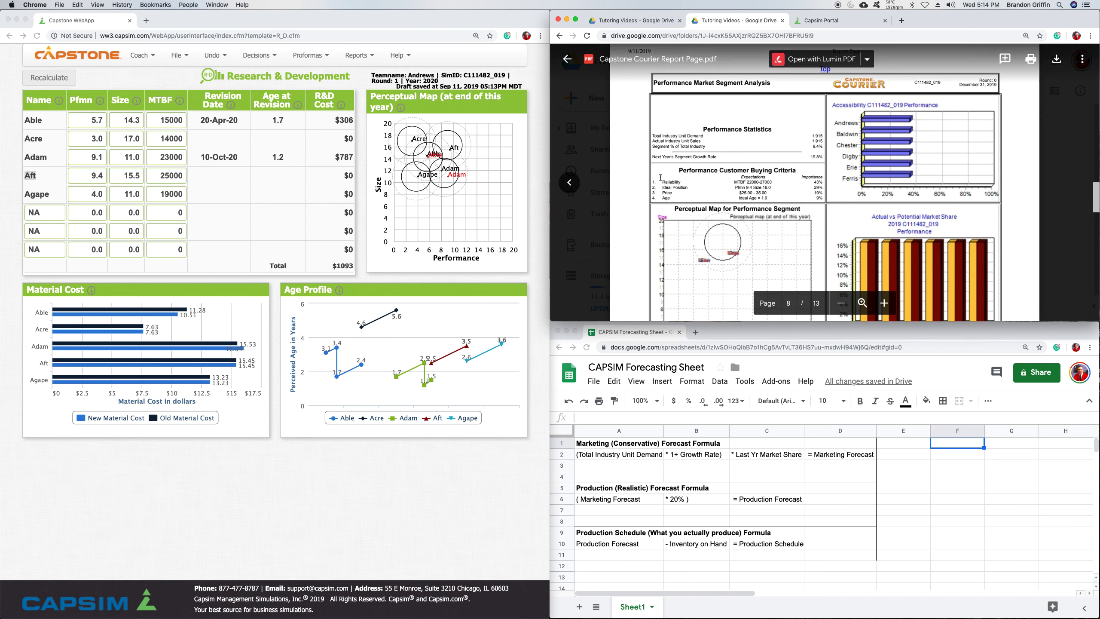
pyautogui.moveTo(654, 182); pyautogui.dragTo(677, 180)
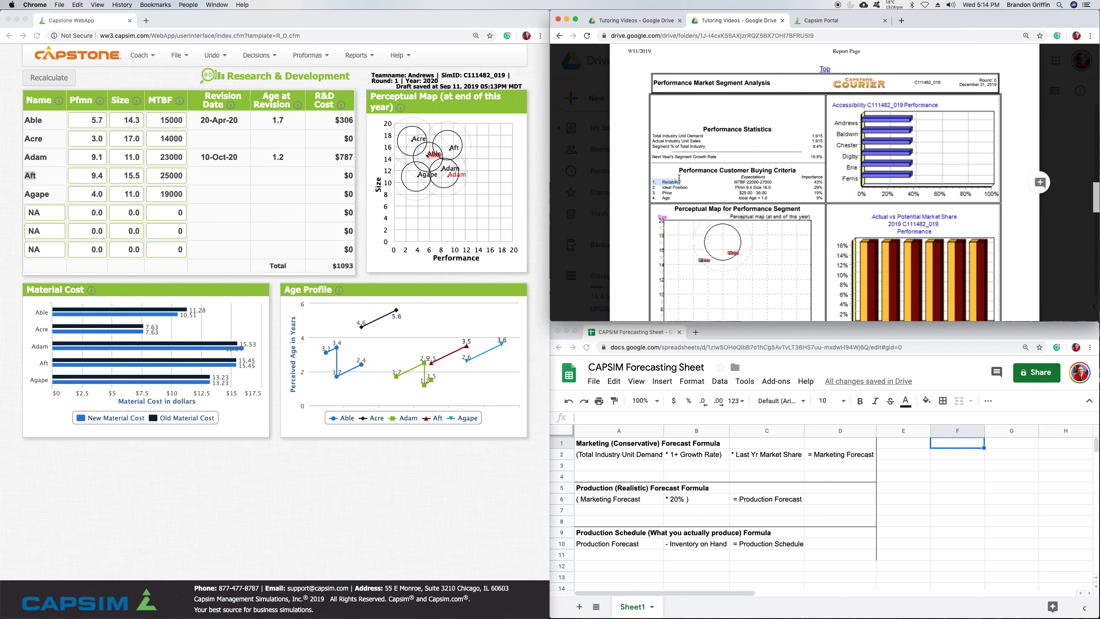
pyautogui.click(653, 186)
pyautogui.moveTo(653, 186); pyautogui.dragTo(687, 184)
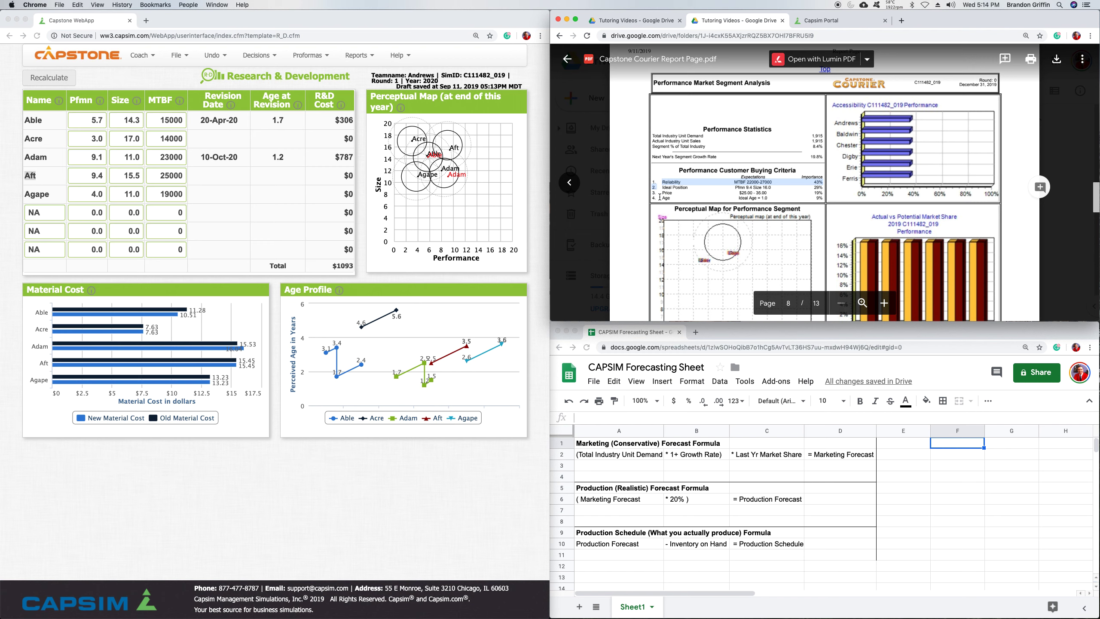
pyautogui.click(683, 197)
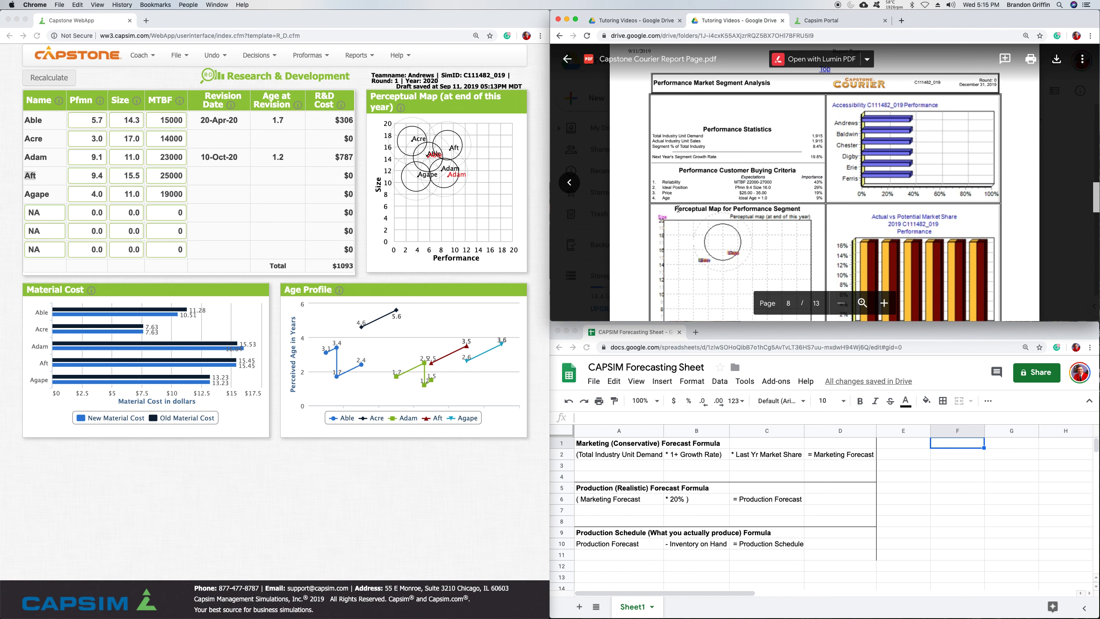
# Step: Set Aft's performance to 10.4 and size to 15.3 from the Performance segment's round 1 ideal spot, and recalculate the decisions
pyautogui.click(820, 20)
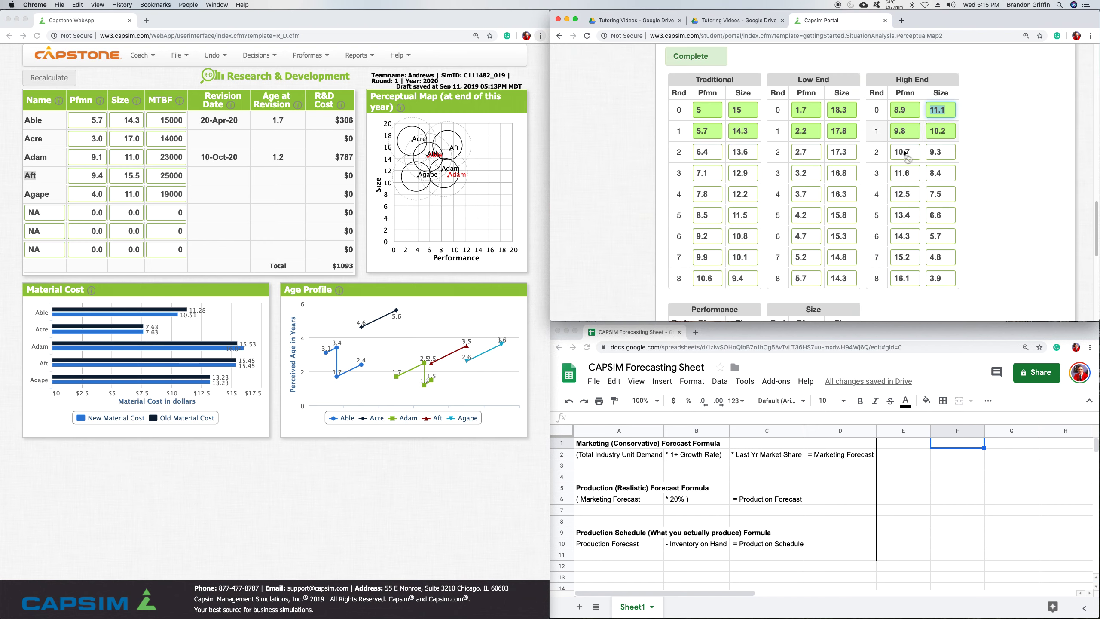
pyautogui.scroll(-5, 879, 157)
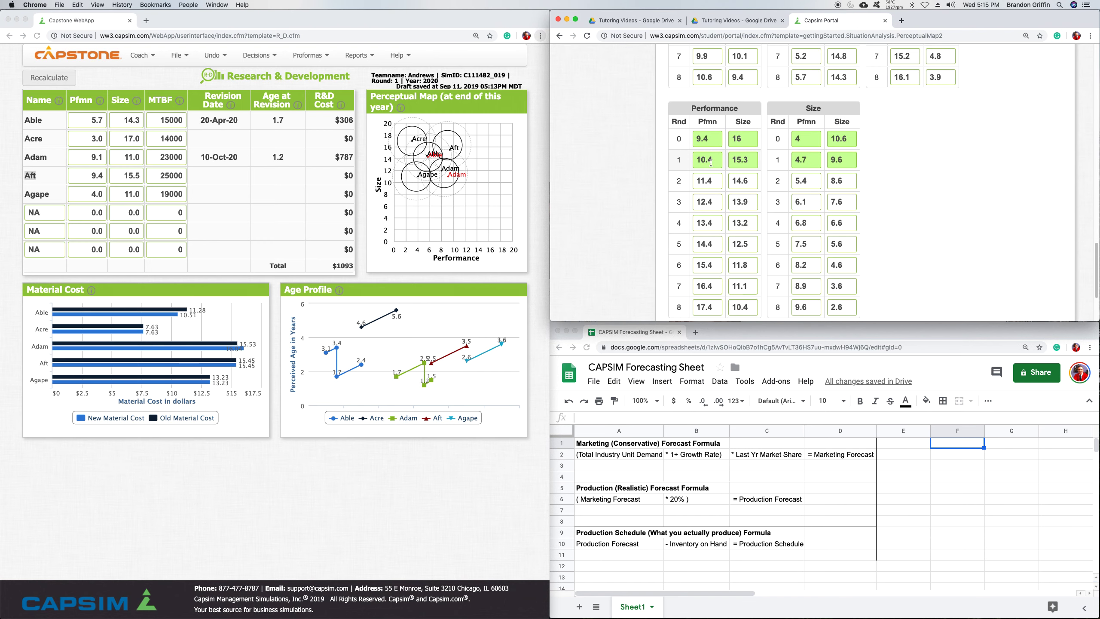
pyautogui.doubleClick(92, 175)
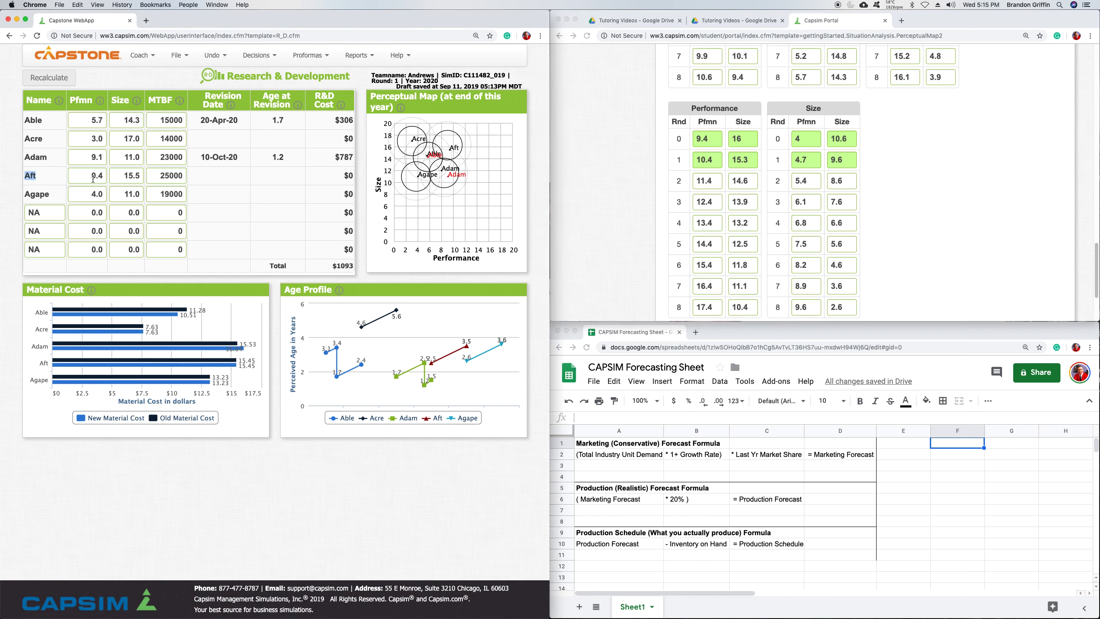
pyautogui.write('10.4')
pyautogui.click(117, 177)
pyautogui.write('15')
pyautogui.moveTo(112, 178); pyautogui.dragTo(148, 178)
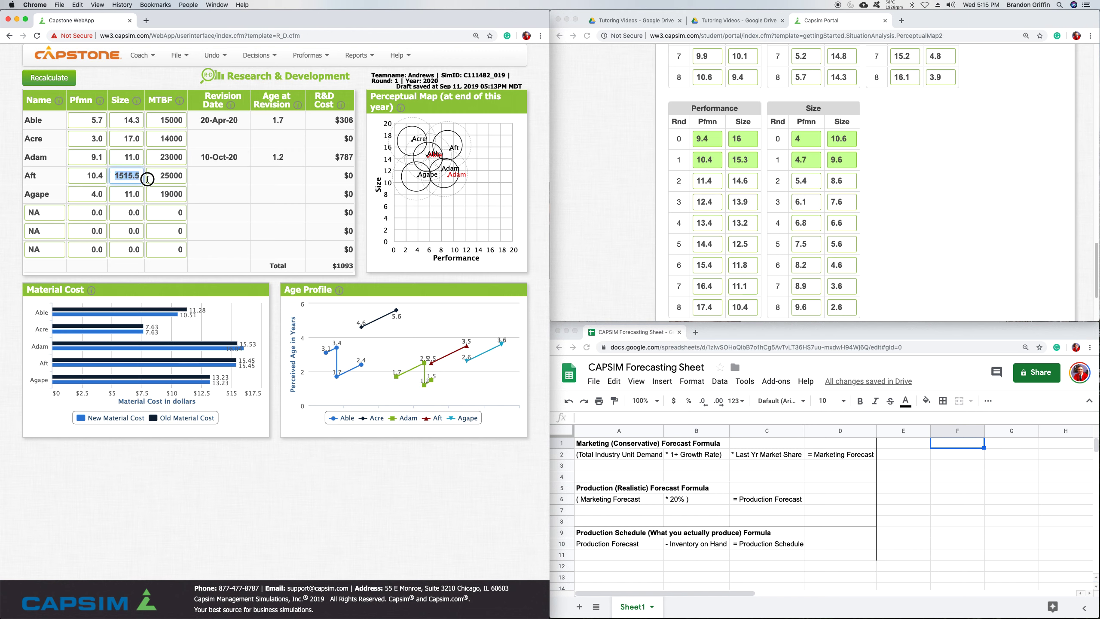
pyautogui.write('15.3')
pyautogui.click(206, 175)
pyautogui.click(69, 82)
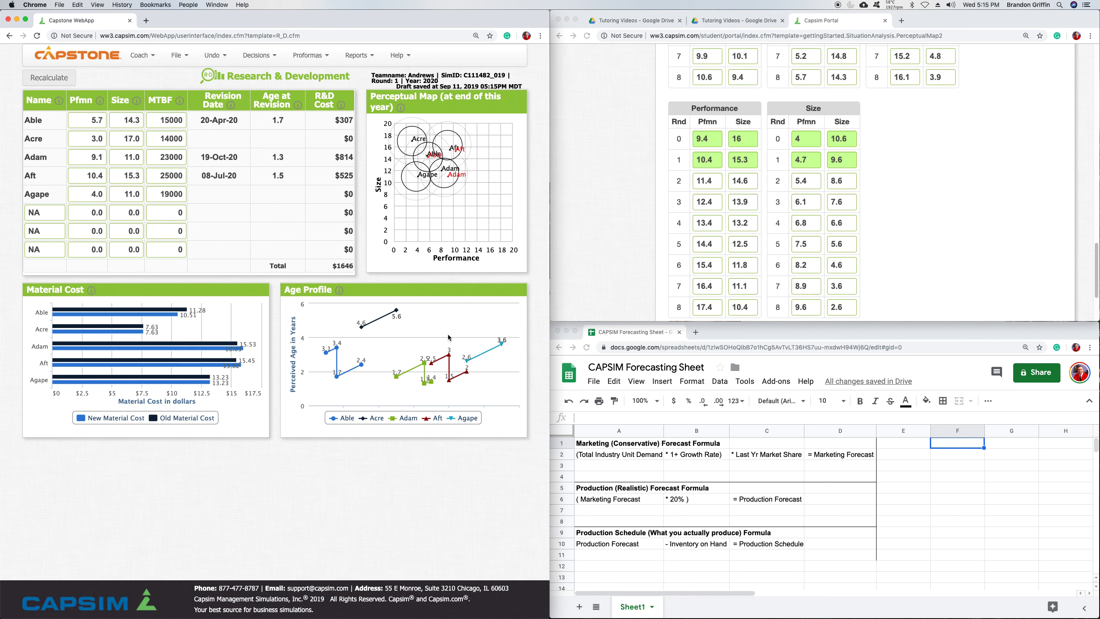
# Step: Examine the Performance segment's reliability expectation and the MTBF of its top products in the Courier
pyautogui.click(738, 20)
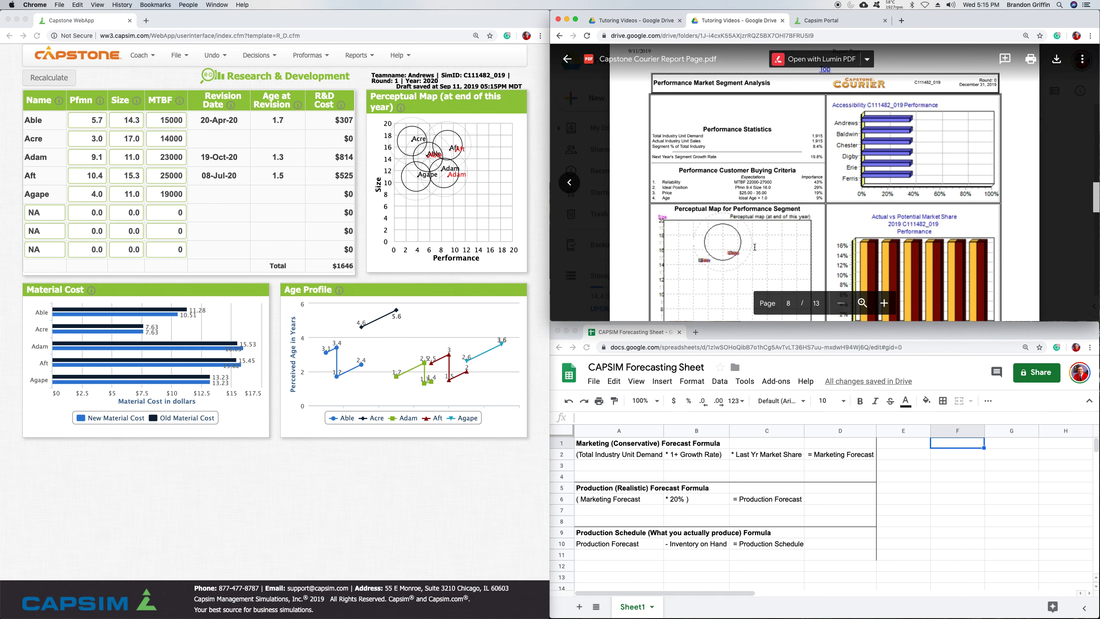
pyautogui.doubleClick(763, 182)
pyautogui.scroll(-1, 766, 190)
pyautogui.scroll(-3, 766, 190)
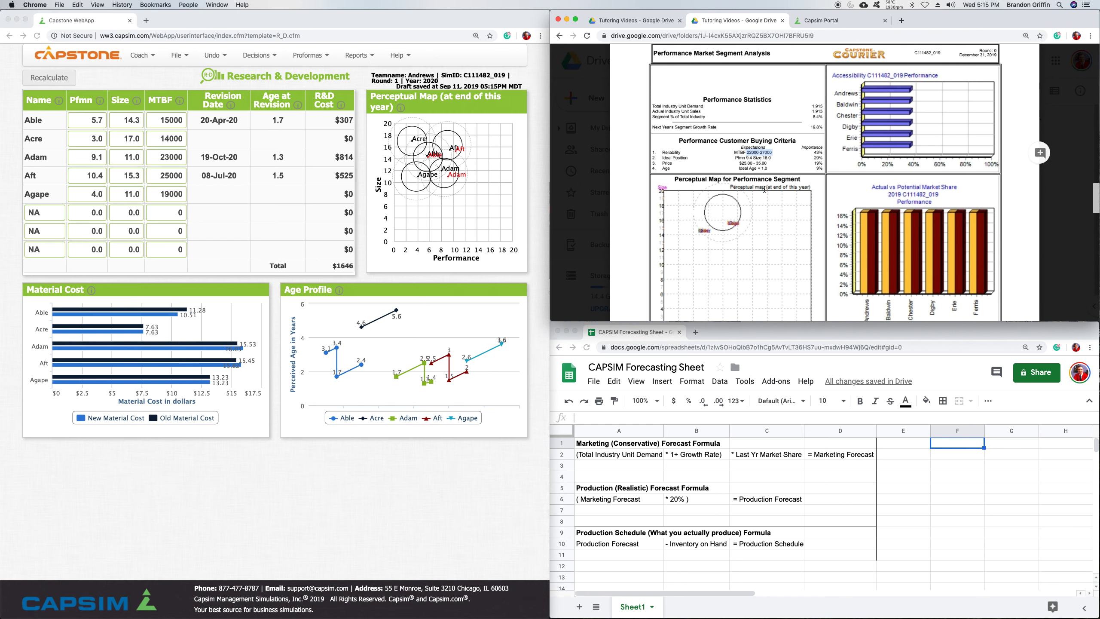
pyautogui.scroll(-3, 765, 190)
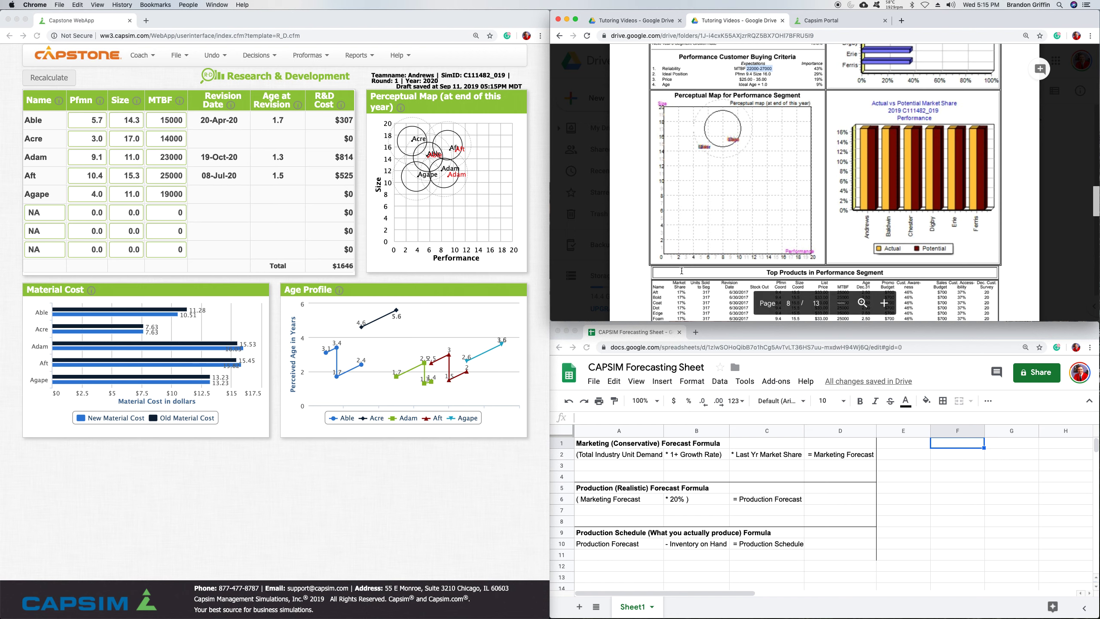
pyautogui.scroll(-4, 680, 265)
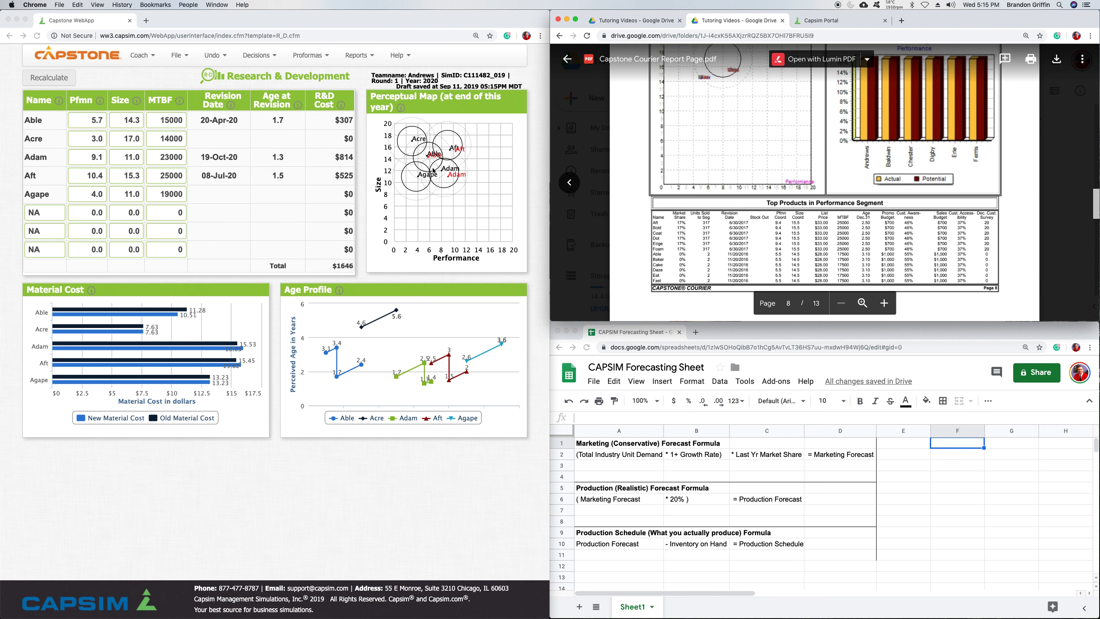
pyautogui.moveTo(804, 226); pyautogui.dragTo(801, 246)
pyautogui.click(818, 230)
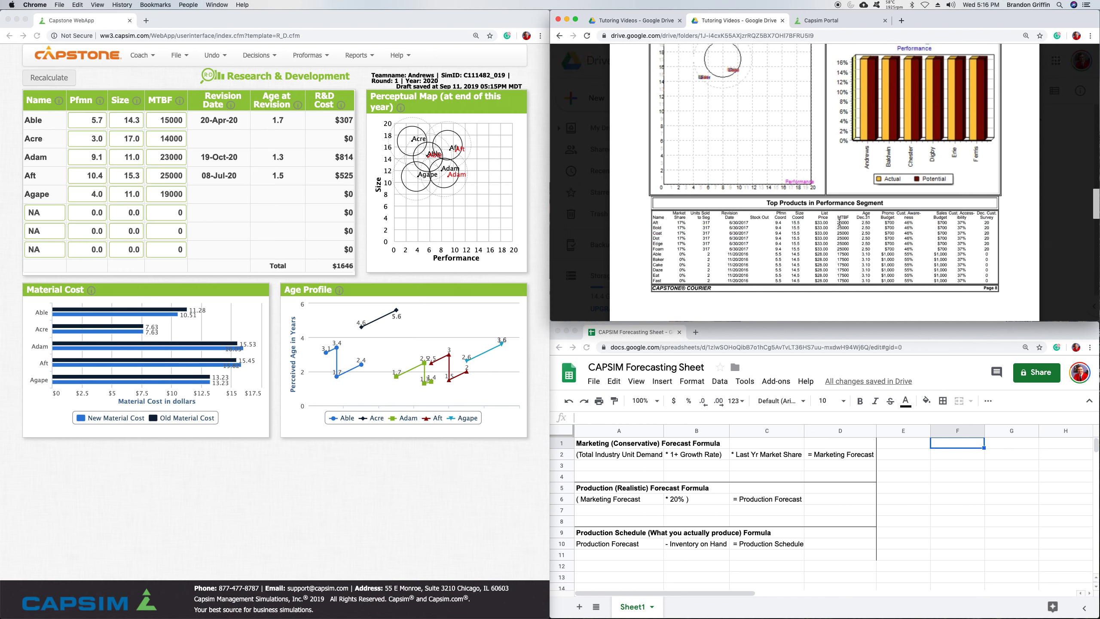
pyautogui.scroll(5, 838, 223)
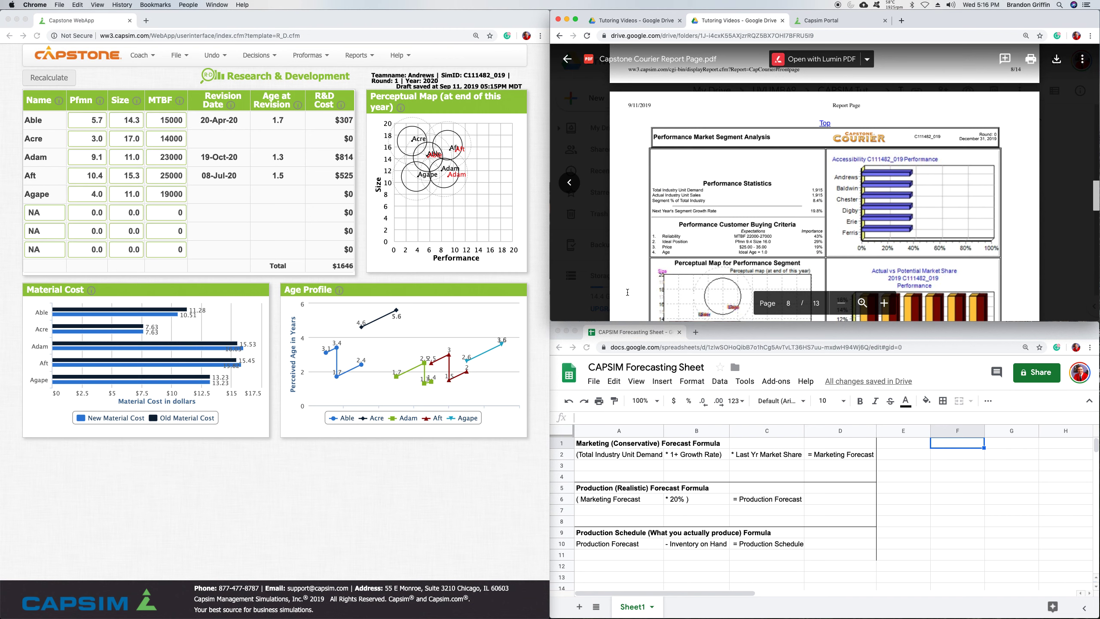
# Step: Set Aft's MTBF to 26000, recalculate the decisions, and check its material cost
pyautogui.click(163, 175)
pyautogui.doubleClick(166, 175)
pyautogui.write('26000')
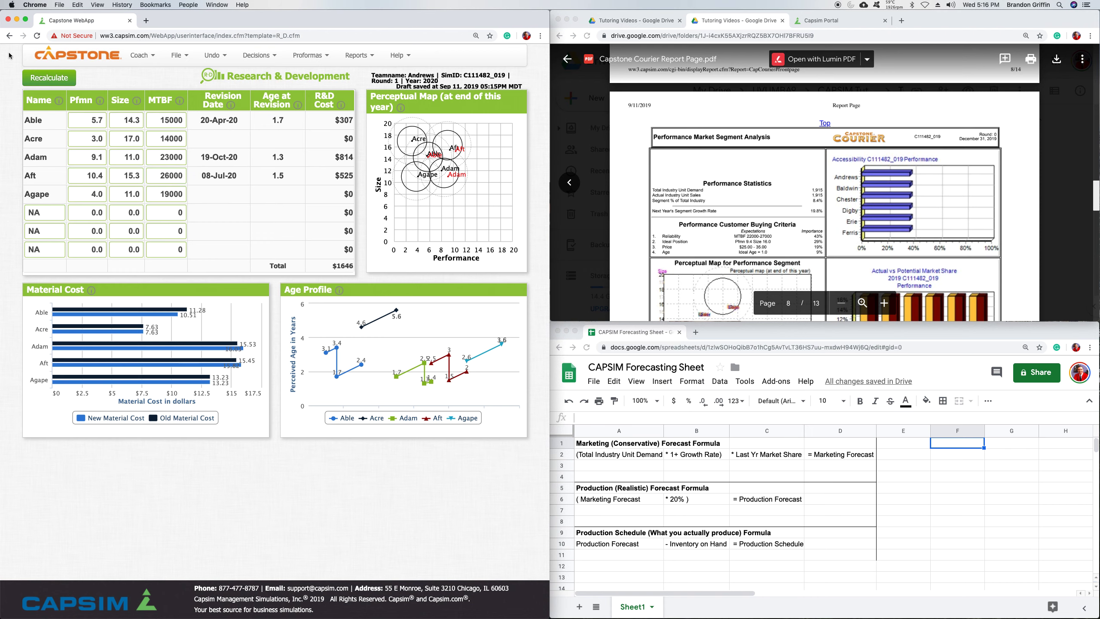
pyautogui.click(60, 79)
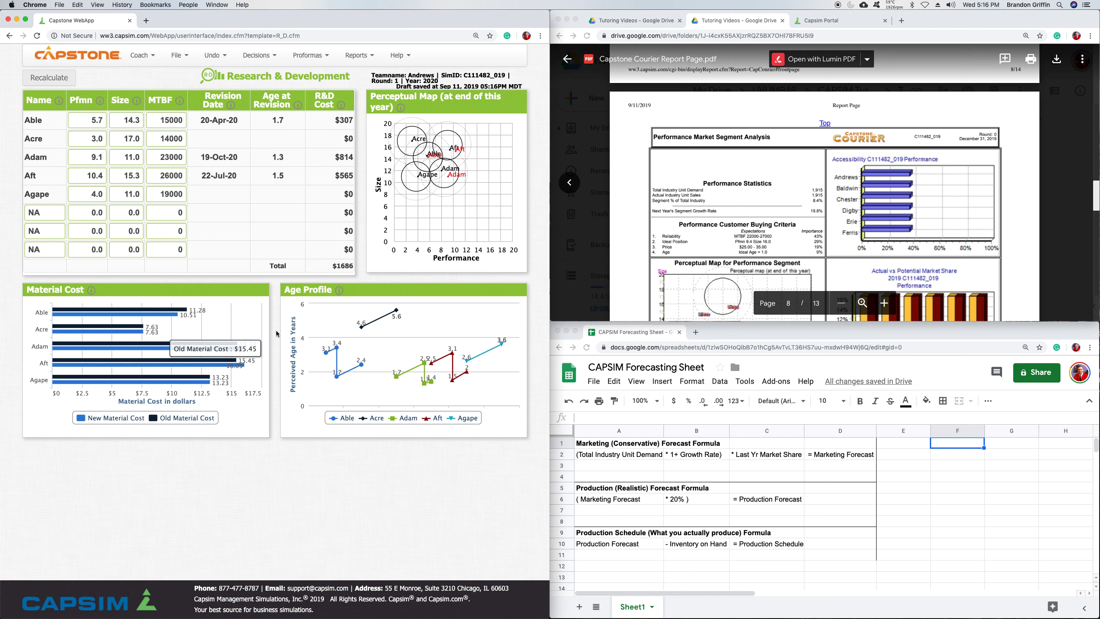
pyautogui.moveTo(238, 370)
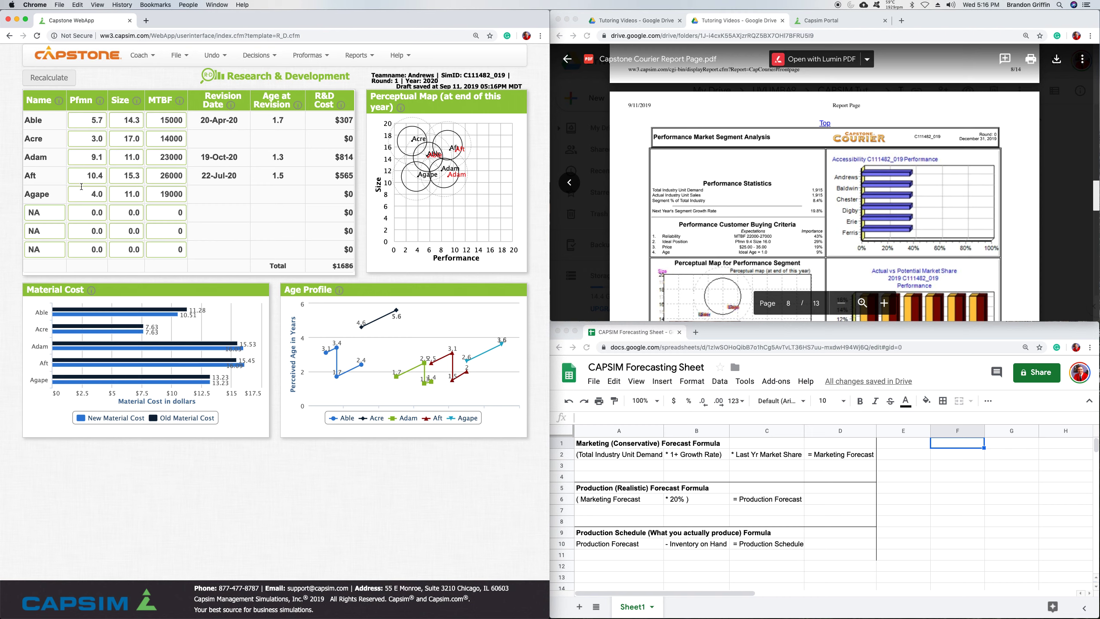
# Step: Compare Adam's MTBF with the reliability range in the Courier's High End Customer Buying Criteria
pyautogui.doubleClick(163, 156)
pyautogui.scroll(5, 711, 167)
pyautogui.scroll(5, 726, 167)
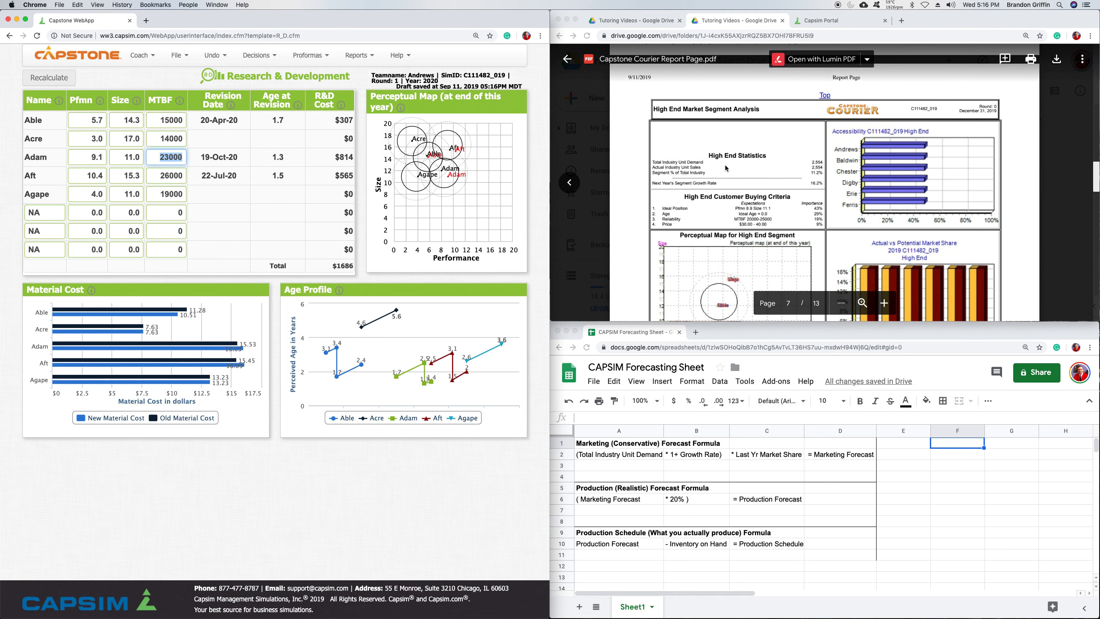
pyautogui.click(752, 223)
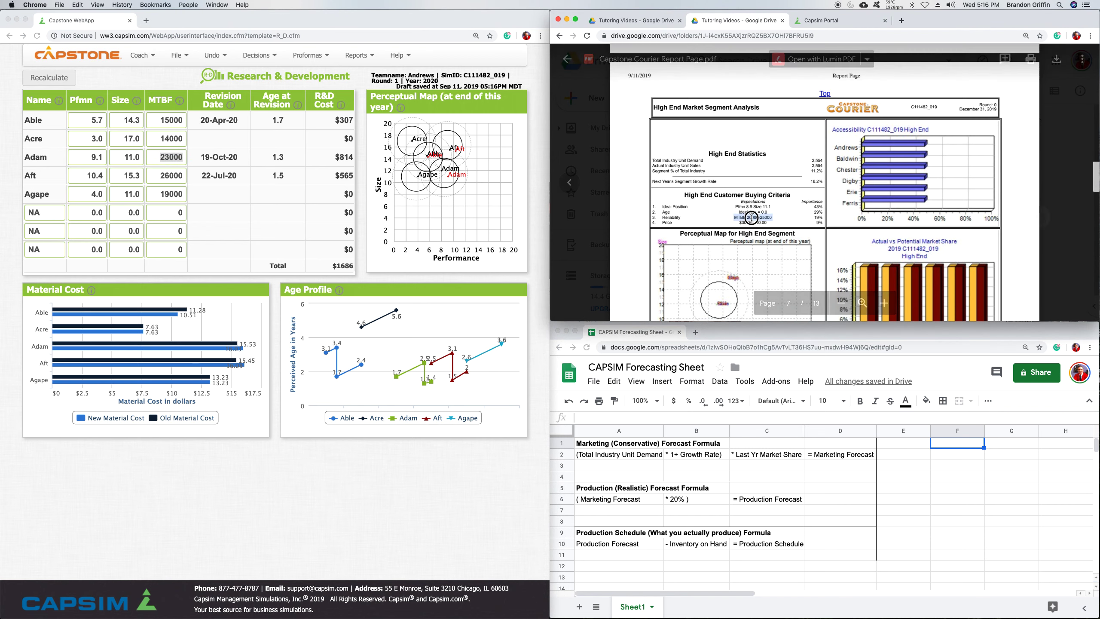
pyautogui.click(176, 160)
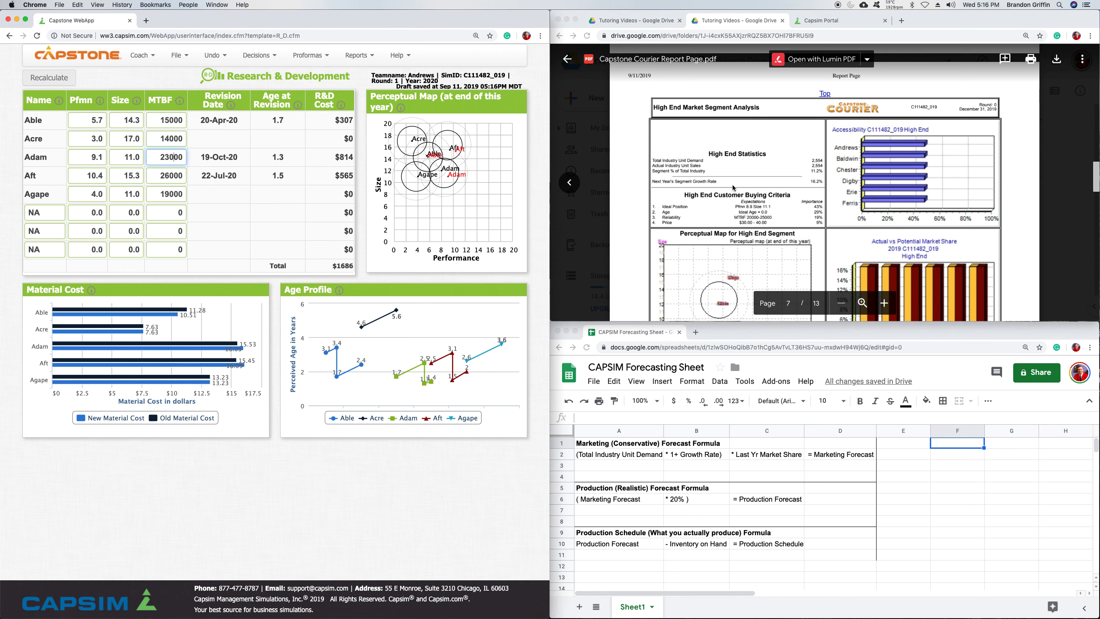
# Step: Set Acre's MTBF to 13000 using the Low End segment's reliability range in the Courier, and recalculate the decisions
pyautogui.scroll(5, 730, 185)
pyautogui.scroll(2, 733, 187)
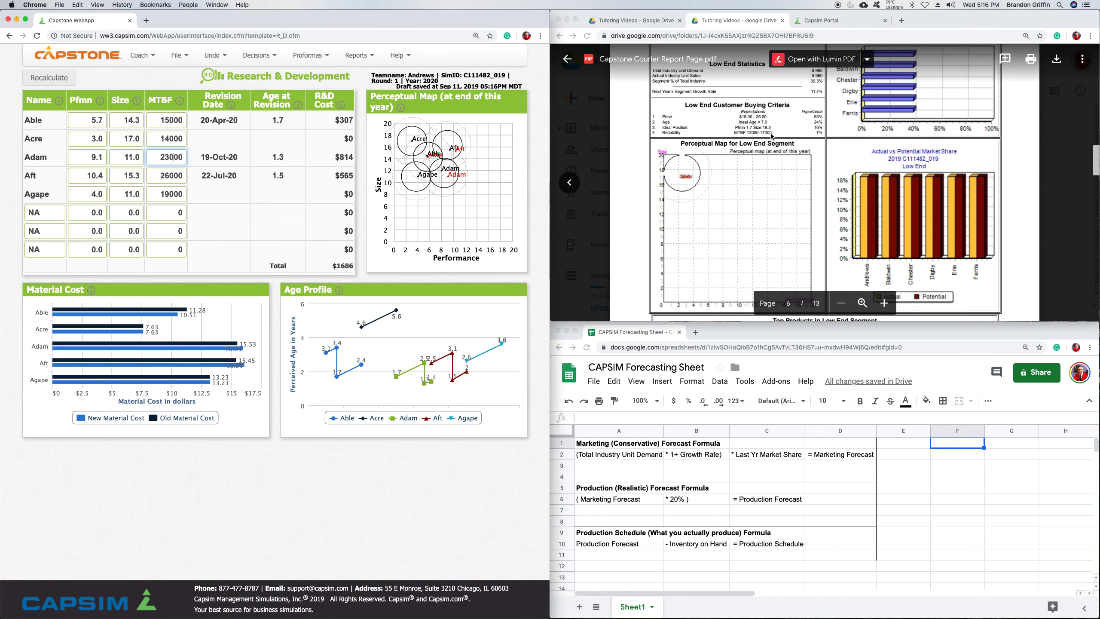
pyautogui.click(773, 137)
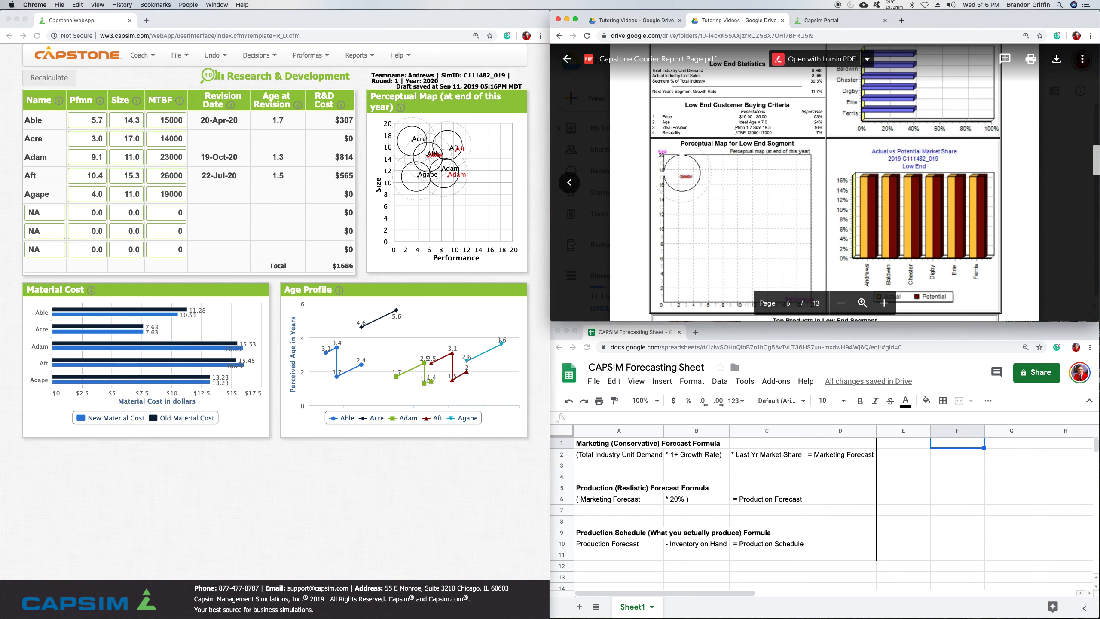
pyautogui.click(152, 139)
pyautogui.doubleClick(159, 138)
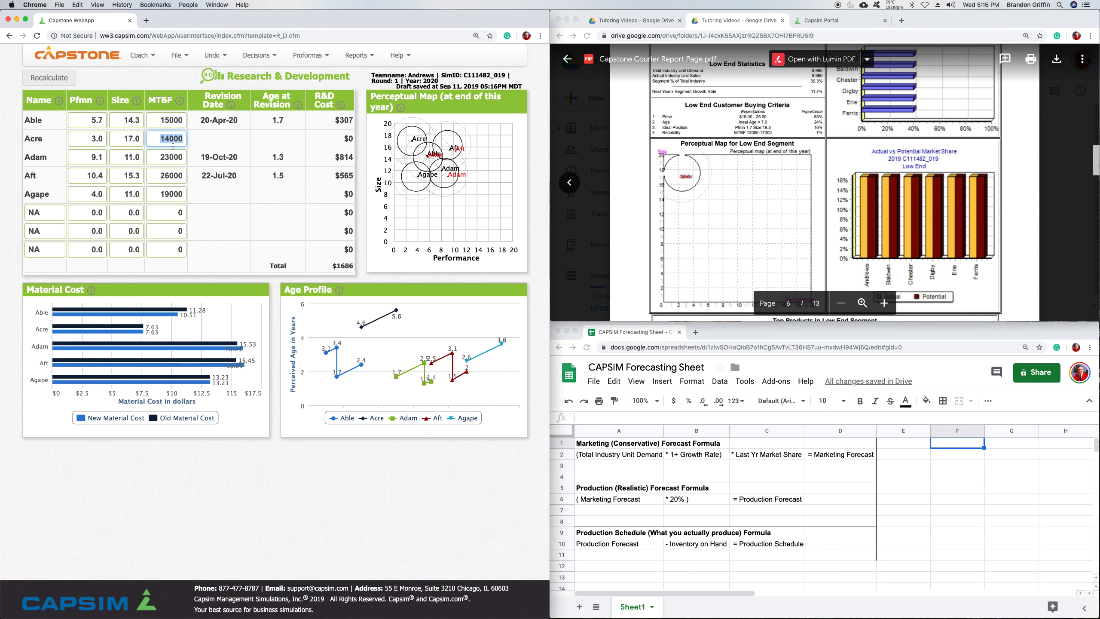
pyautogui.write('13000')
pyautogui.click(82, 80)
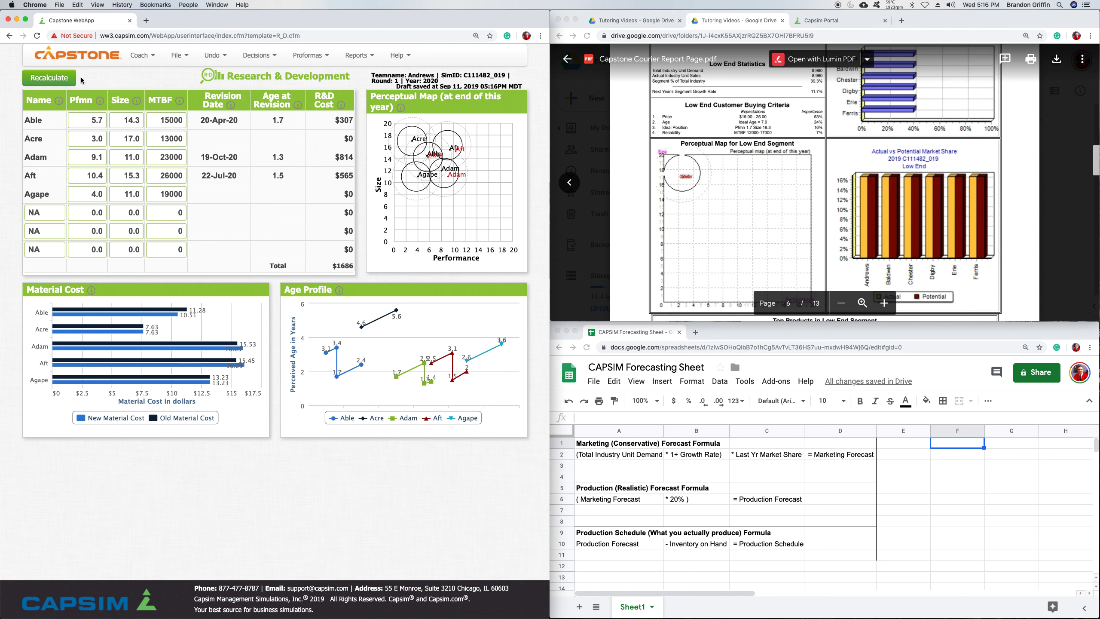
pyautogui.click(67, 75)
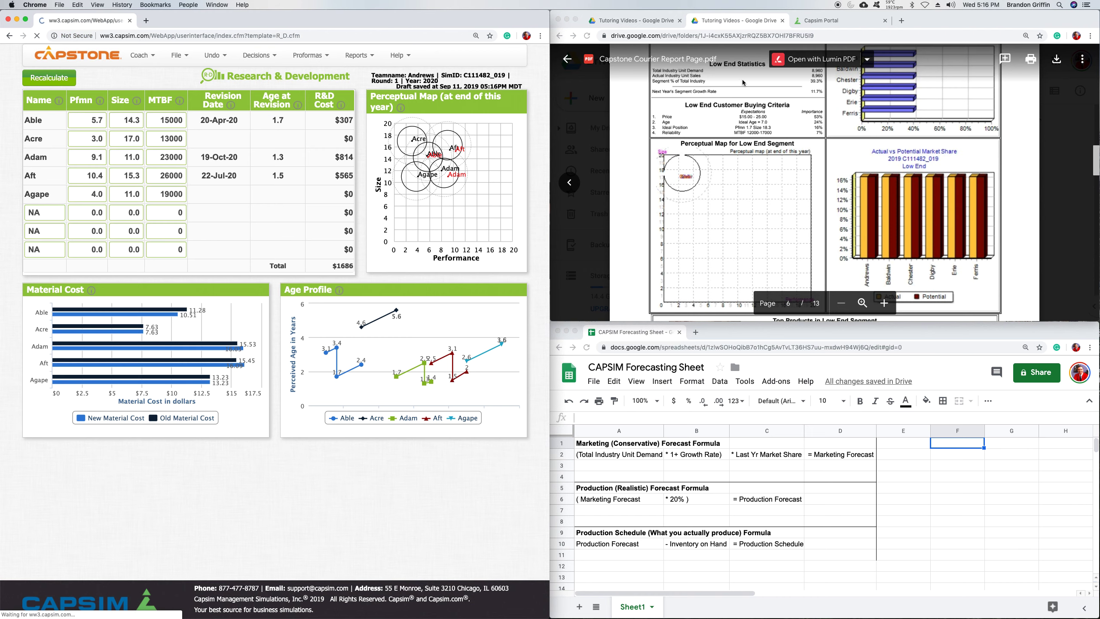
# Step: Set Agape's performance to 4.7 and size to 9.6 from the Size segment's round 1 ideal spot
pyautogui.click(824, 134)
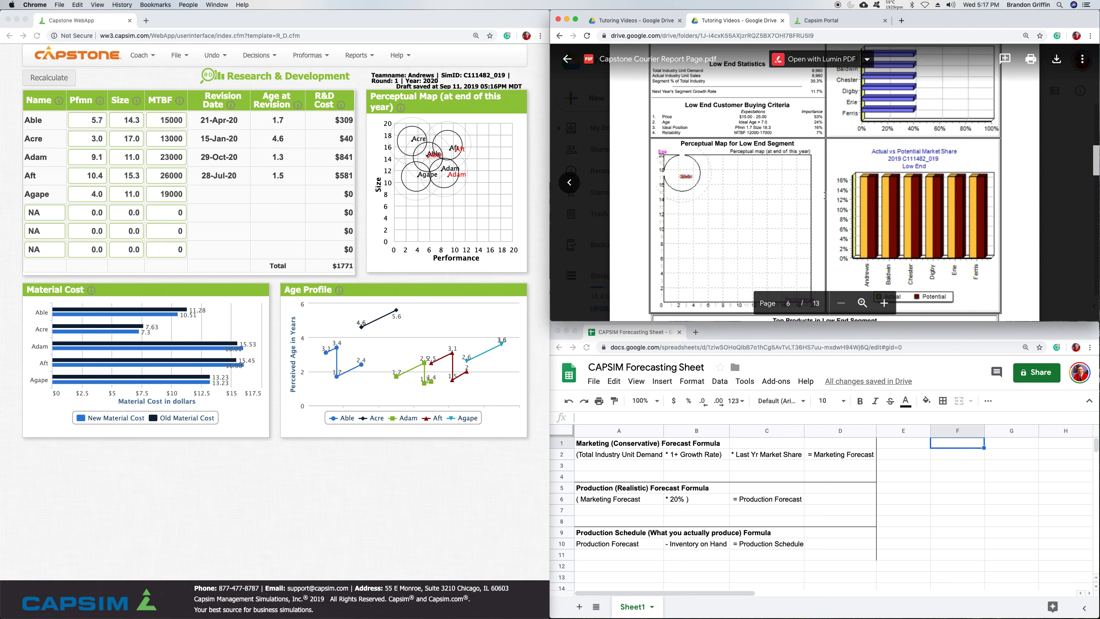
pyautogui.scroll(-1, 736, 200)
pyautogui.scroll(-20, 810, 180)
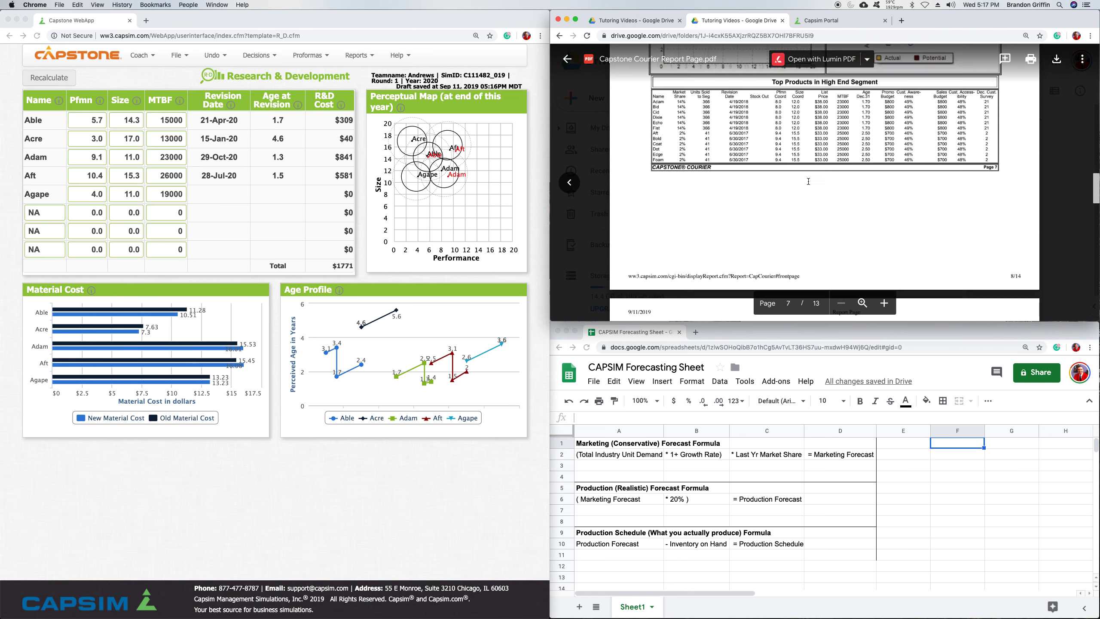
pyautogui.scroll(-5, 806, 182)
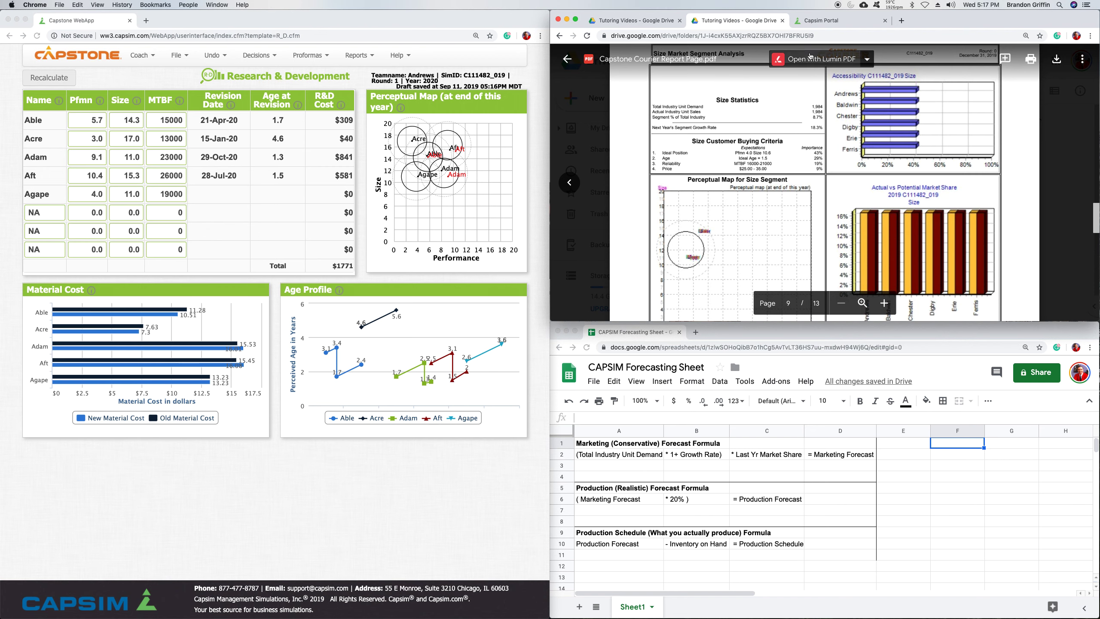
pyautogui.click(831, 20)
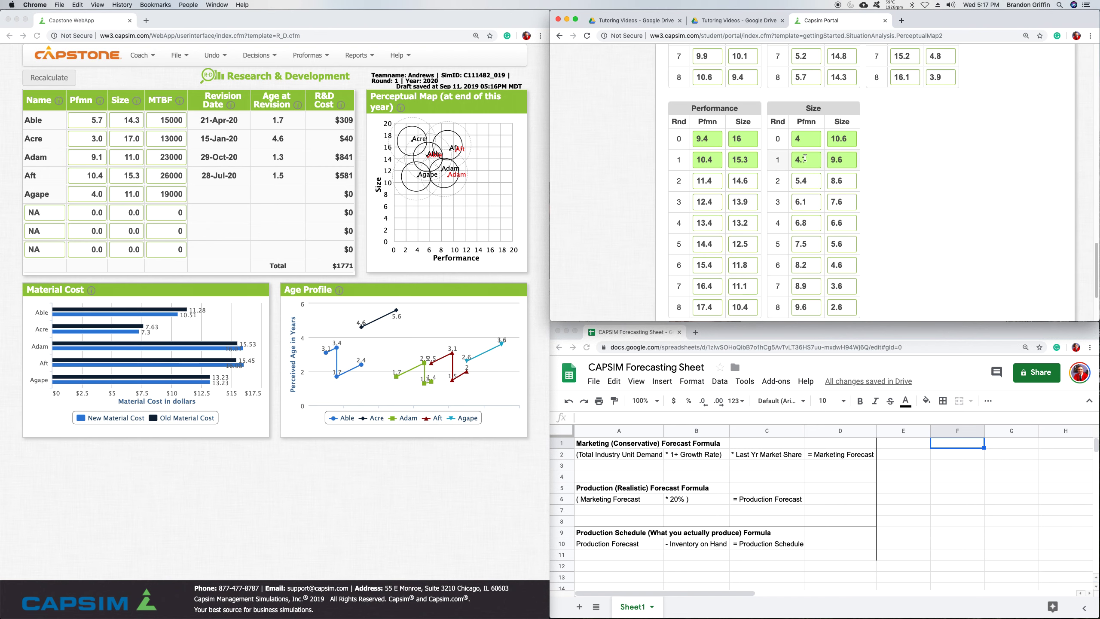
pyautogui.click(92, 199)
pyautogui.doubleClick(90, 197)
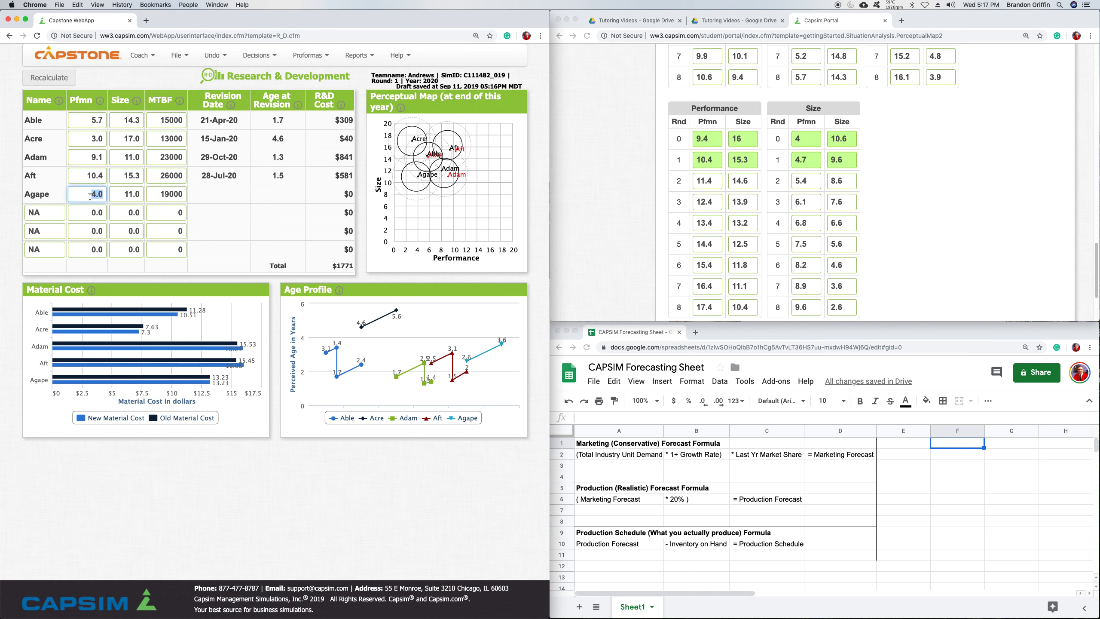
pyautogui.write('4.7')
pyautogui.press('Tab')
pyautogui.write('9.6')
# Step: Compare Agape's MTBF with the Size segment's reliability range in the Courier, and recalculate the decisions
pyautogui.click(762, 18)
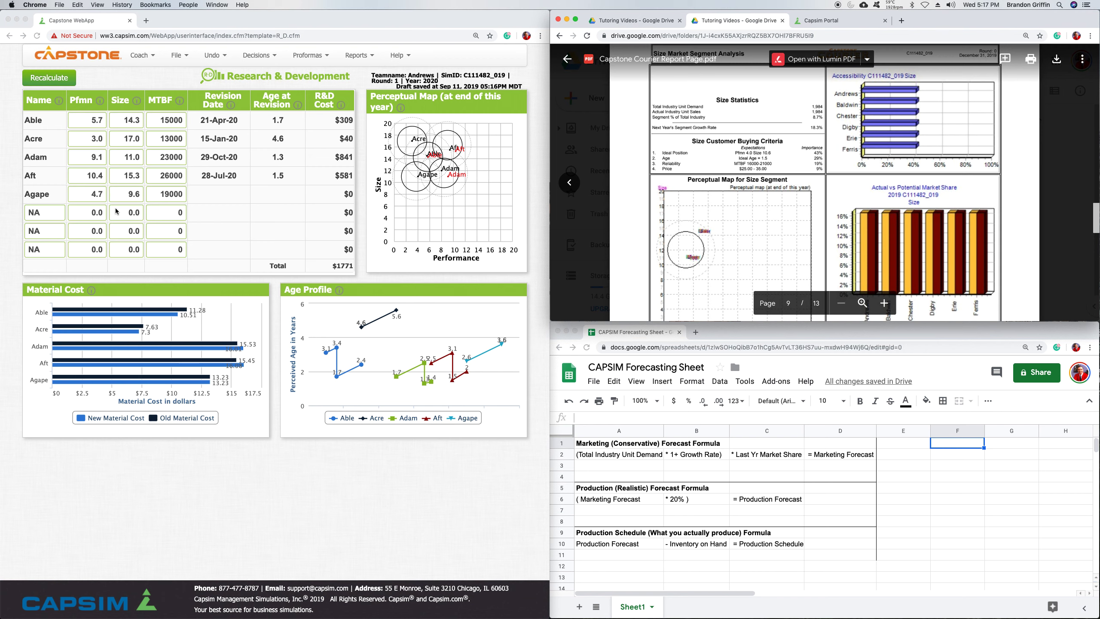
pyautogui.click(226, 202)
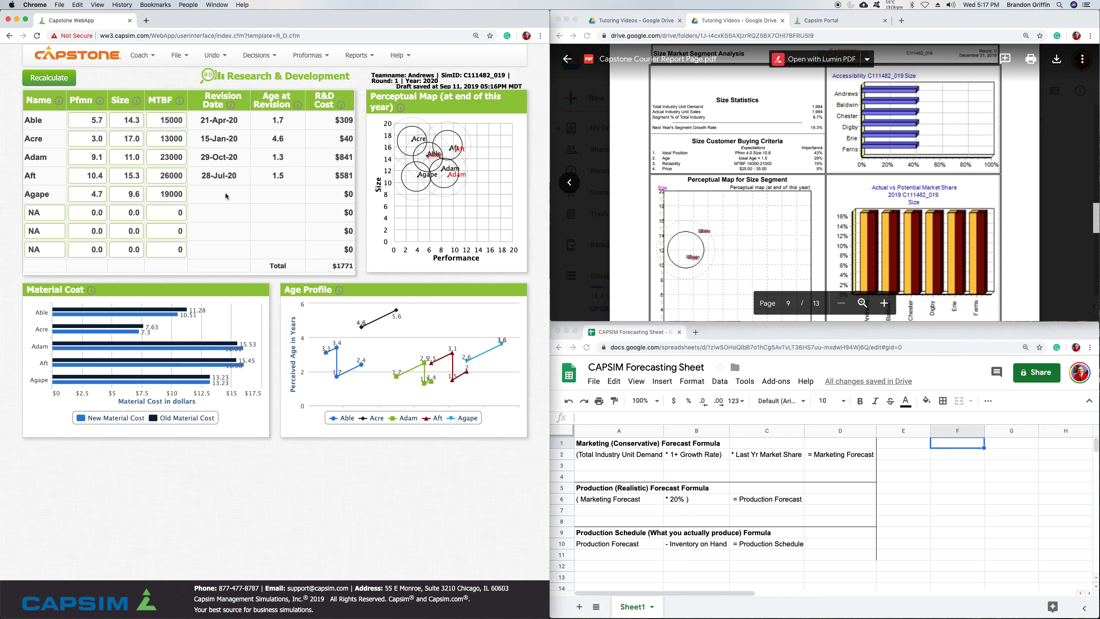
pyautogui.click(60, 87)
pyautogui.click(60, 86)
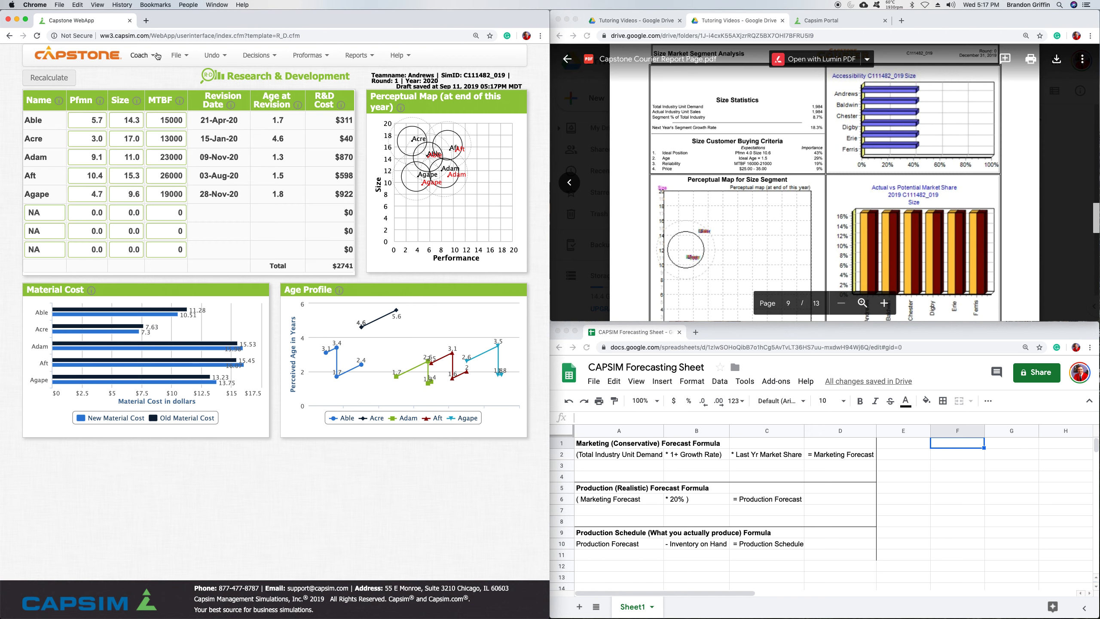
# Step: Save all team decisions as the official decisions
pyautogui.click(169, 57)
pyautogui.click(188, 78)
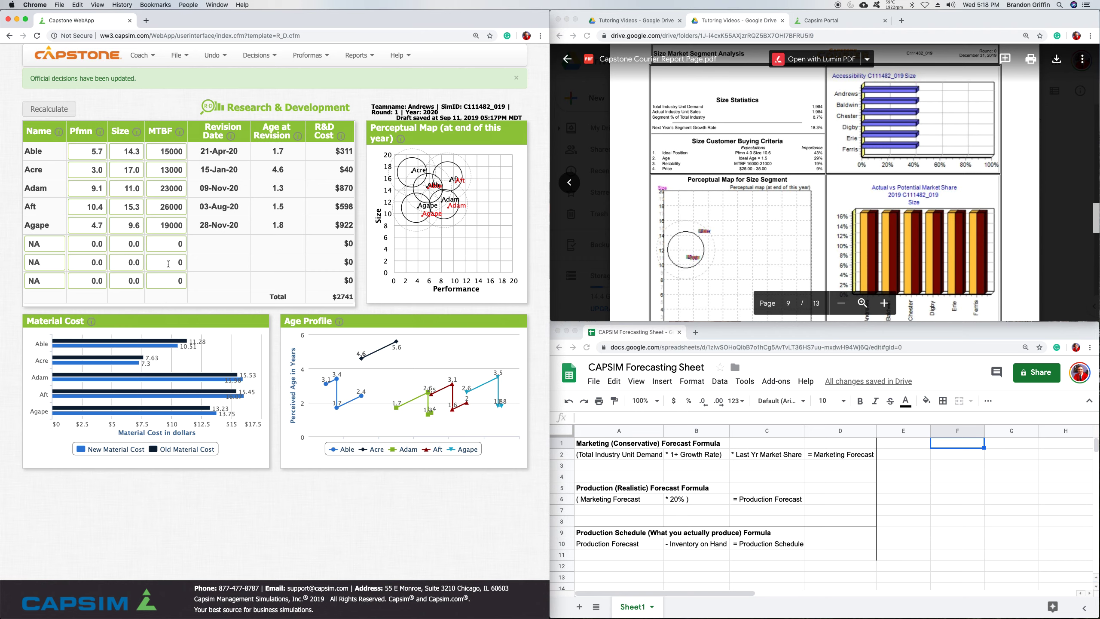
pyautogui.click(179, 55)
pyautogui.click(190, 76)
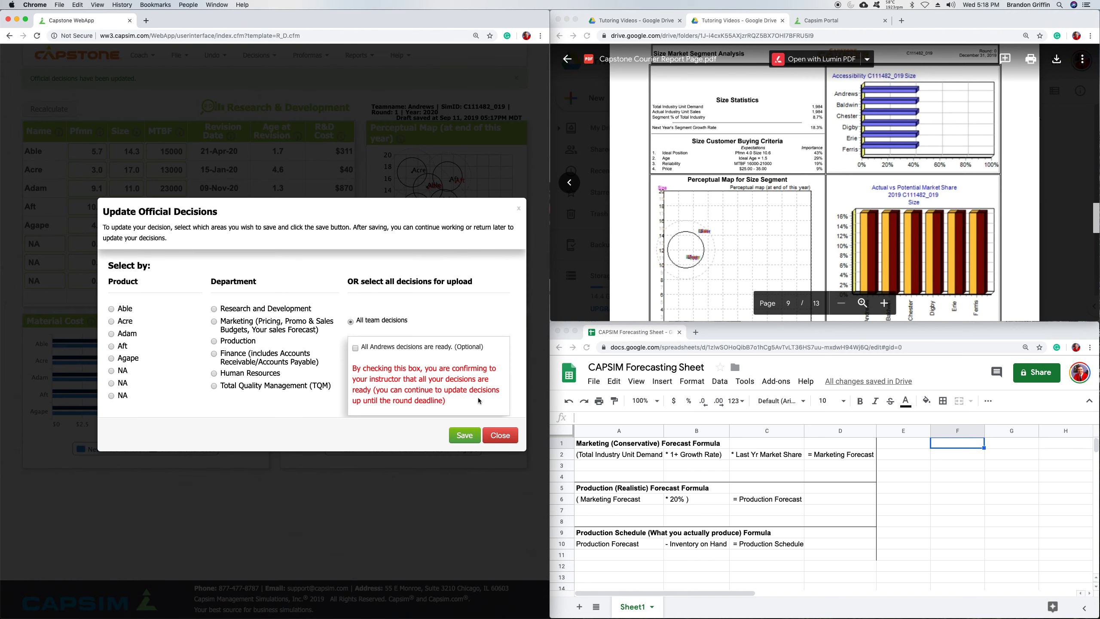
pyautogui.click(475, 431)
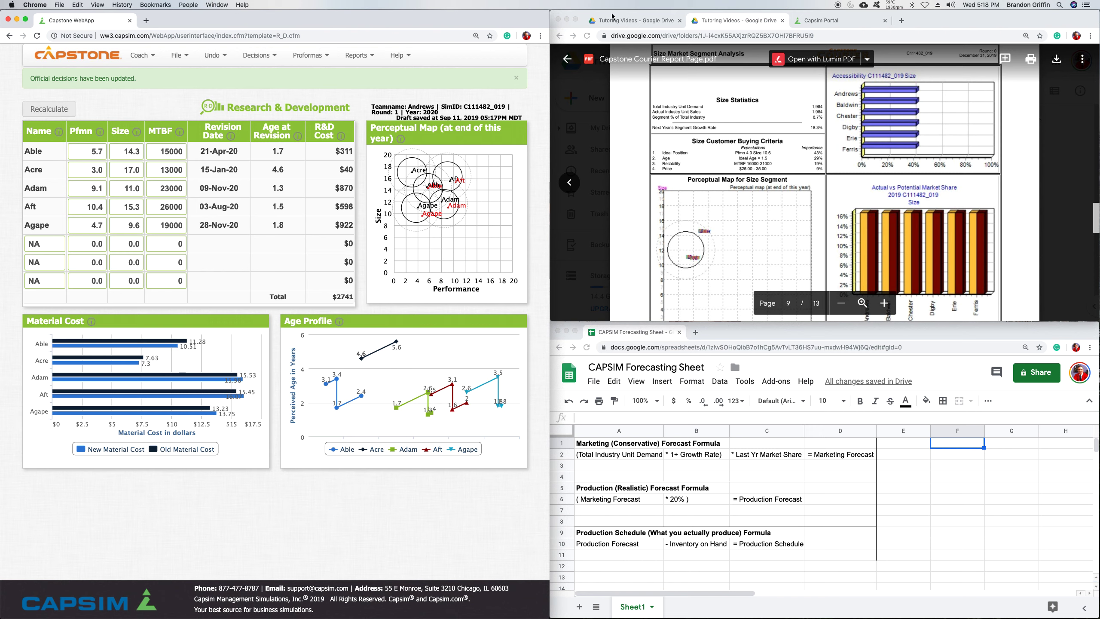
# Step: Open the Marketing decisions and review the table's columns, from the price and budgets through to Less Promo/Sales
pyautogui.click(267, 62)
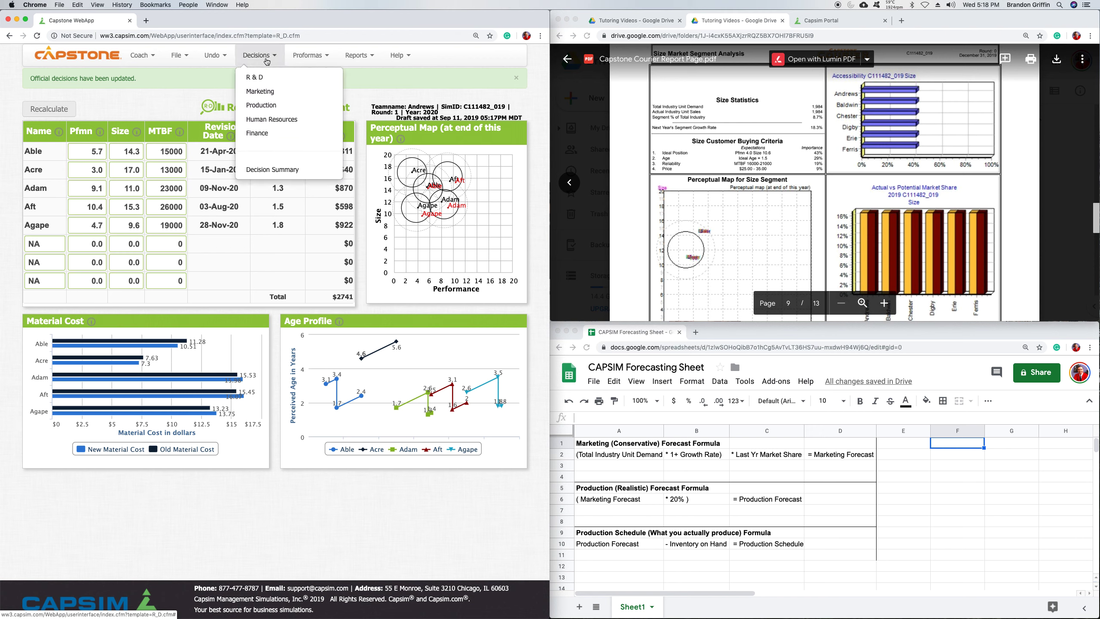
pyautogui.click(297, 93)
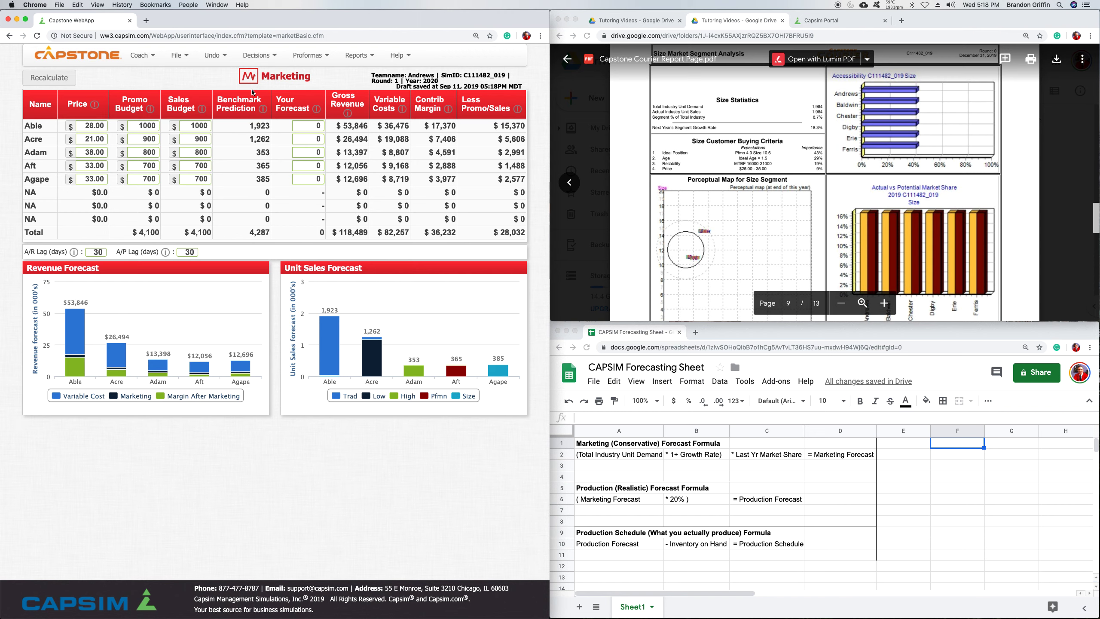
pyautogui.moveTo(313, 76); pyautogui.dragTo(216, 81)
pyautogui.click(230, 86)
pyautogui.moveTo(114, 100); pyautogui.dragTo(262, 114)
pyautogui.moveTo(277, 99); pyautogui.dragTo(401, 110)
pyautogui.moveTo(522, 99); pyautogui.dragTo(454, 115)
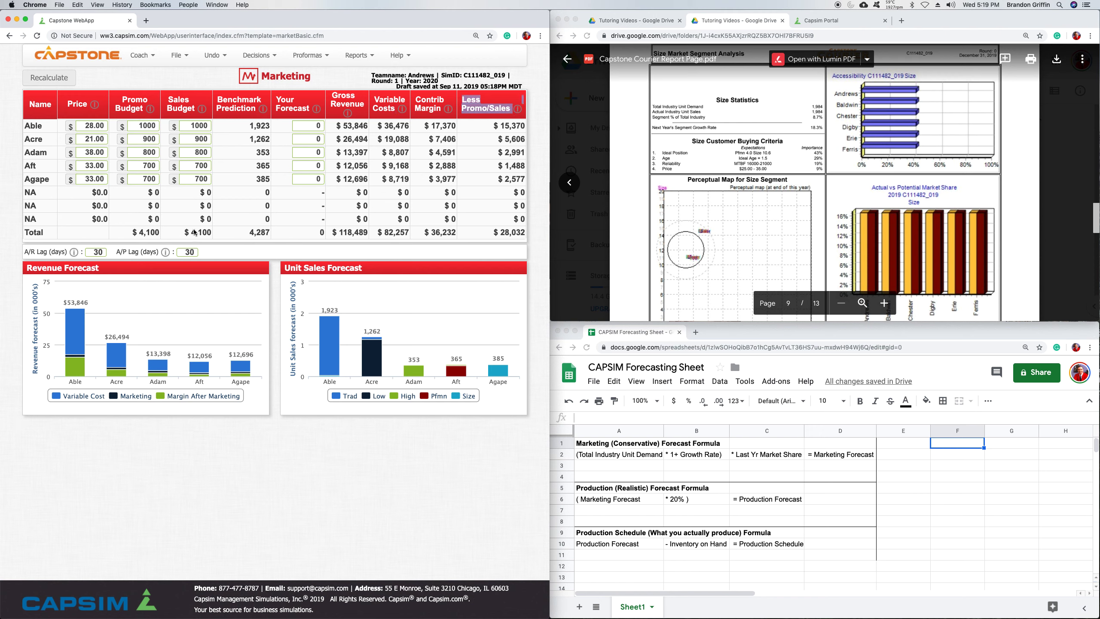
pyautogui.click(291, 274)
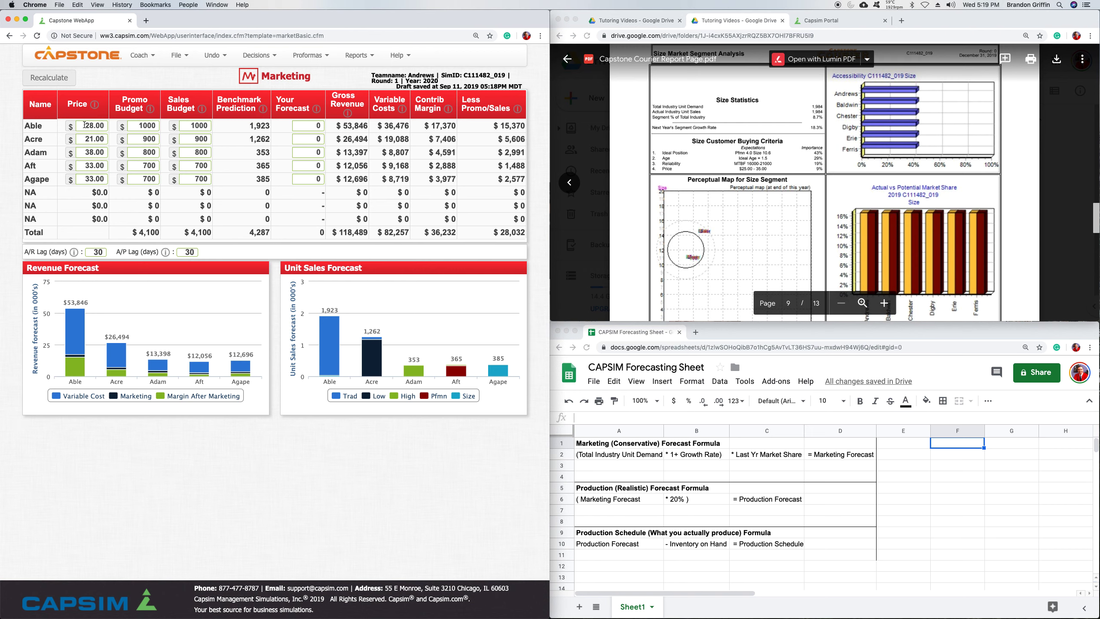
# Step: Compare Able's price with the price range in the Courier's Traditional Customer Buying Criteria
pyautogui.scroll(15, 855, 224)
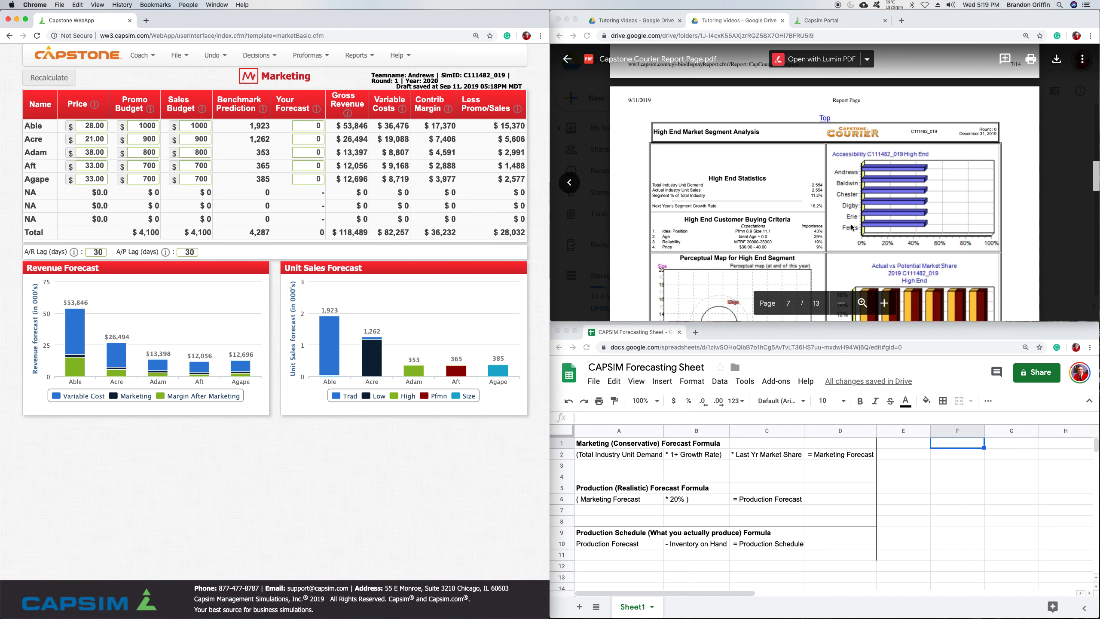
pyautogui.scroll(6, 846, 227)
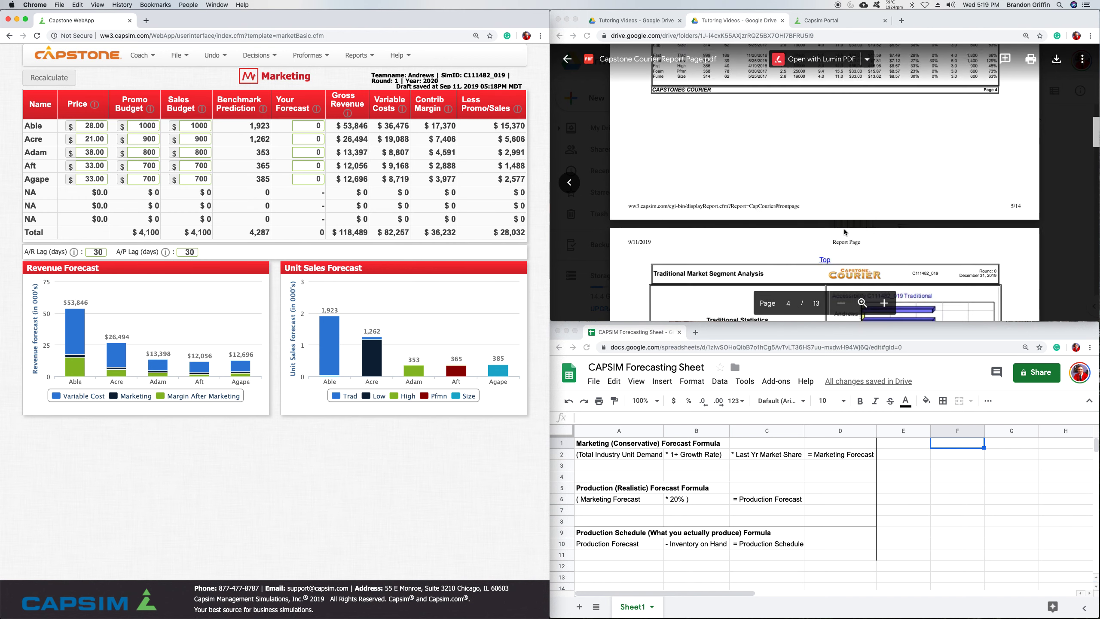
pyautogui.scroll(2, 845, 232)
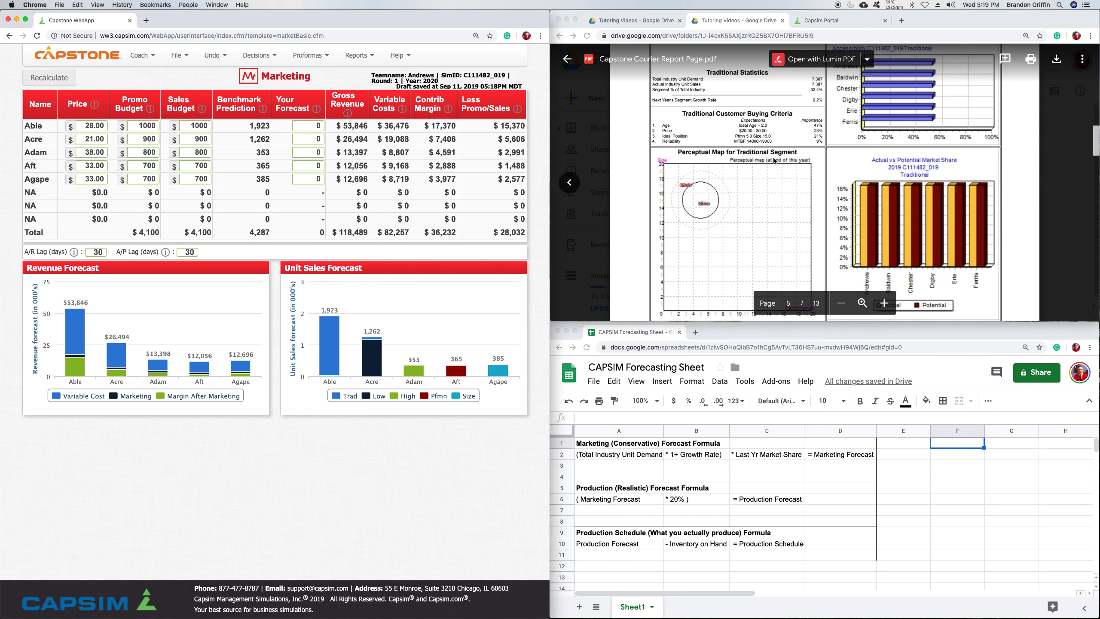
pyautogui.click(89, 125)
pyautogui.click(113, 126)
pyautogui.scroll(2, 750, 137)
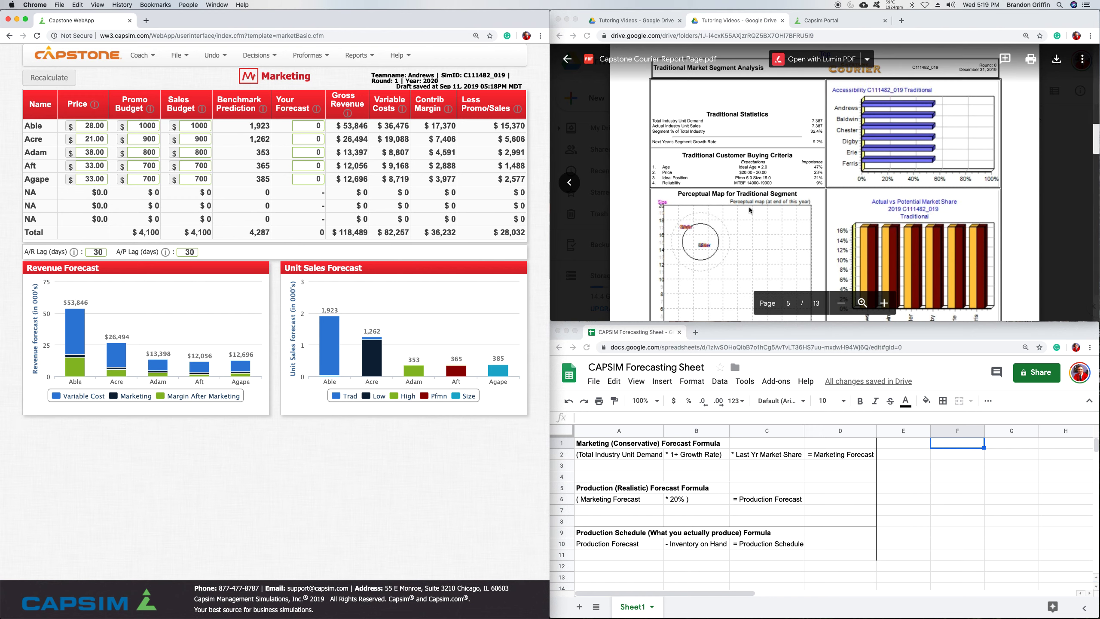
pyautogui.click(767, 172)
pyautogui.moveTo(767, 172); pyautogui.dragTo(743, 172)
pyautogui.click(737, 173)
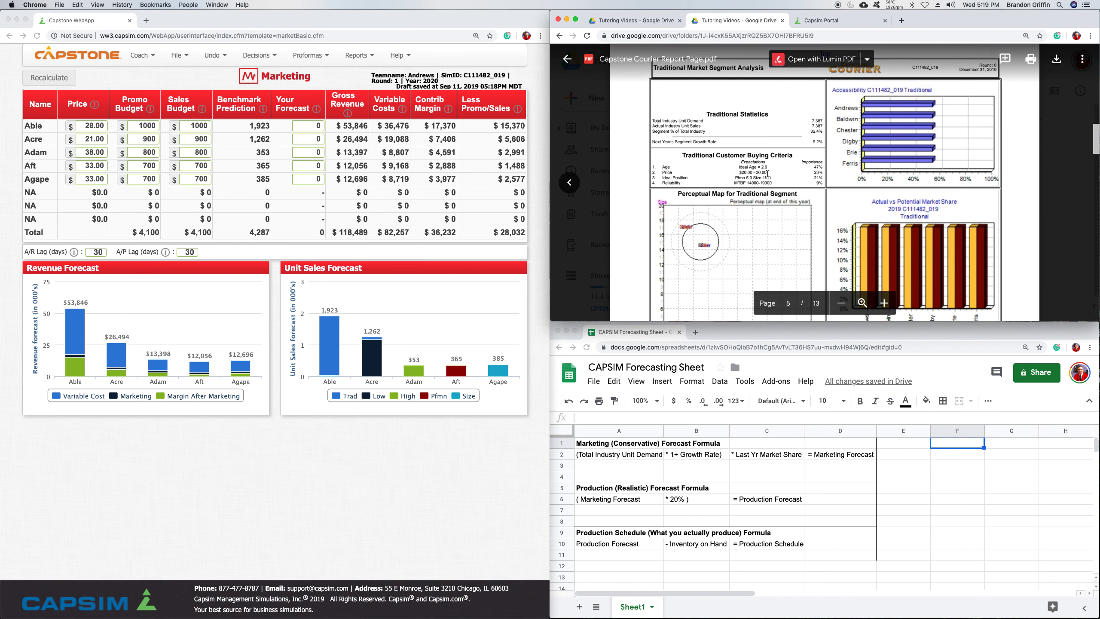
pyautogui.click(749, 172)
pyautogui.click(88, 125)
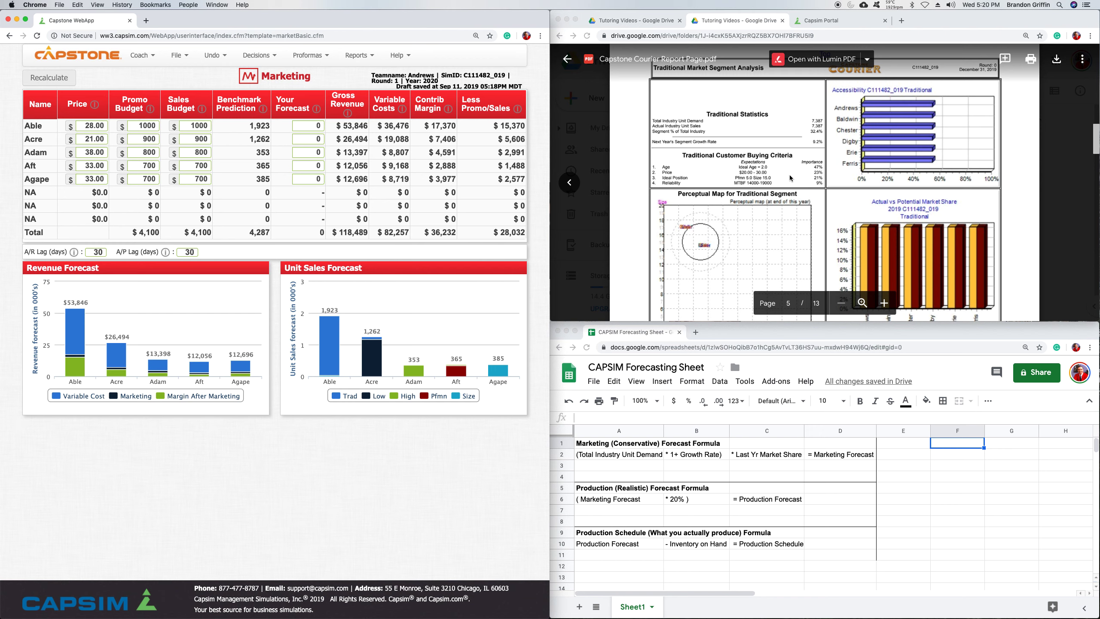
# Step: Examine the importance of price in the Traditional segment and the list prices of its top products
pyautogui.click(816, 172)
pyautogui.doubleClick(816, 173)
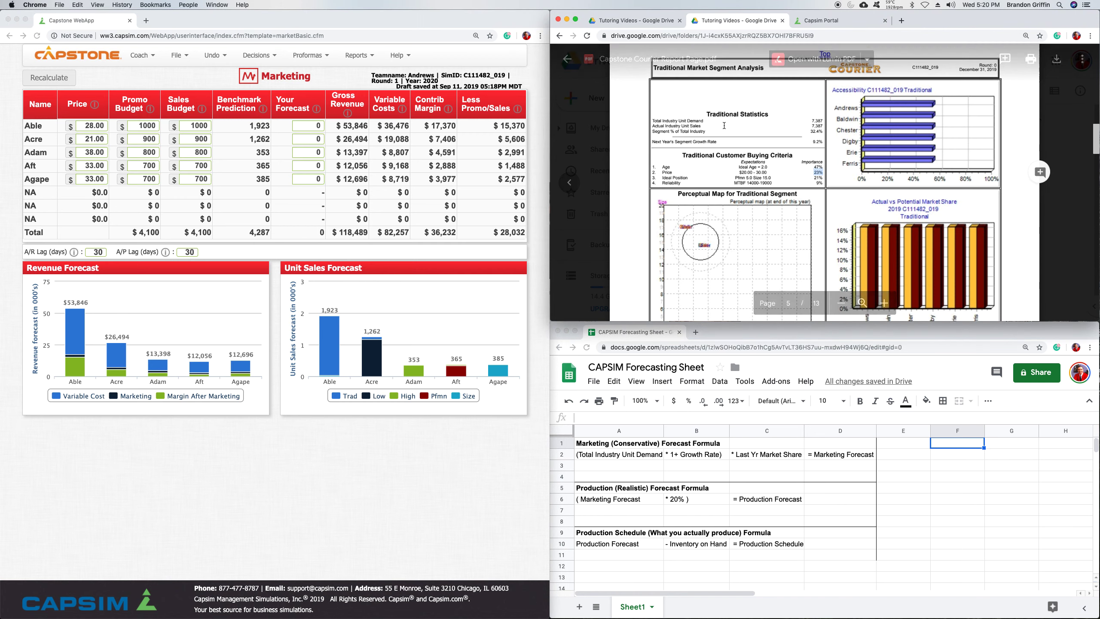
pyautogui.click(824, 192)
pyautogui.scroll(-5, 782, 196)
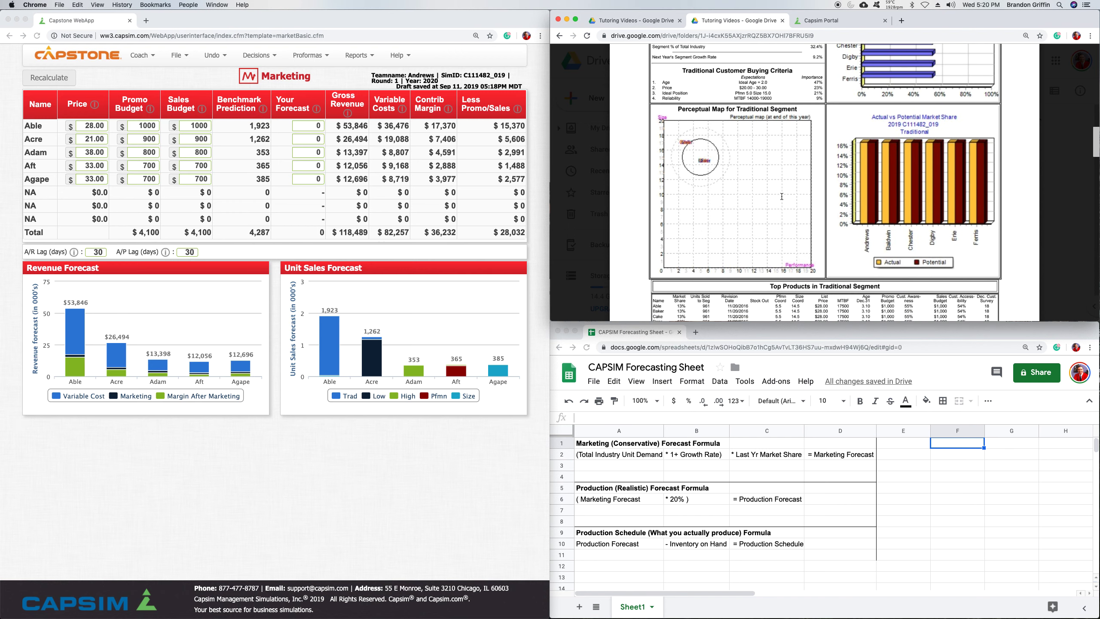
pyautogui.scroll(-2, 836, 273)
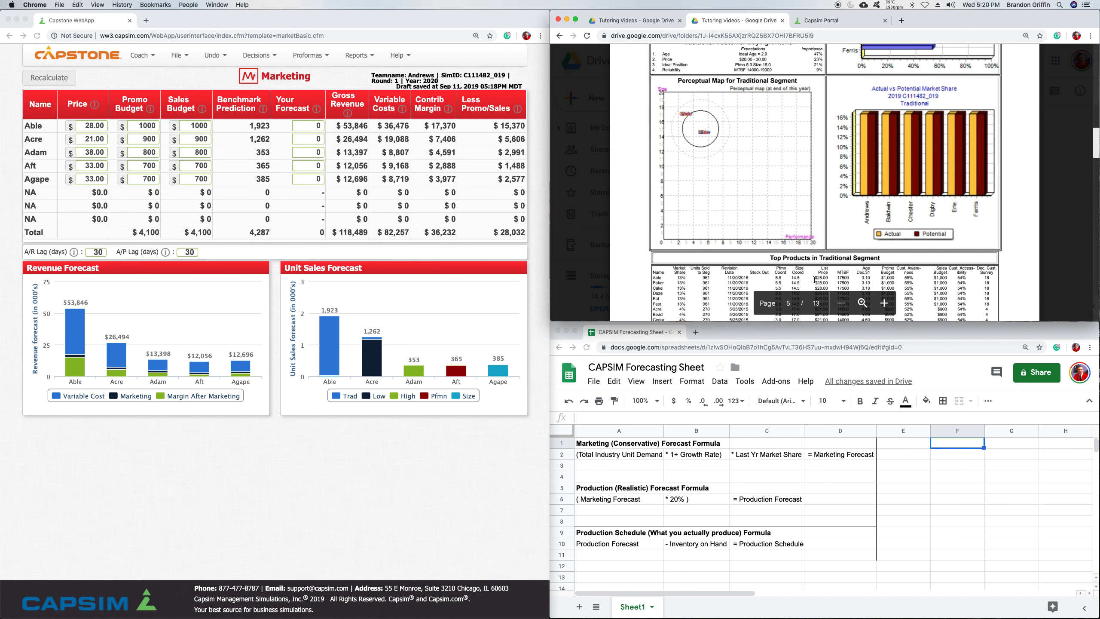
pyautogui.moveTo(827, 256); pyautogui.dragTo(820, 238)
pyautogui.click(820, 238)
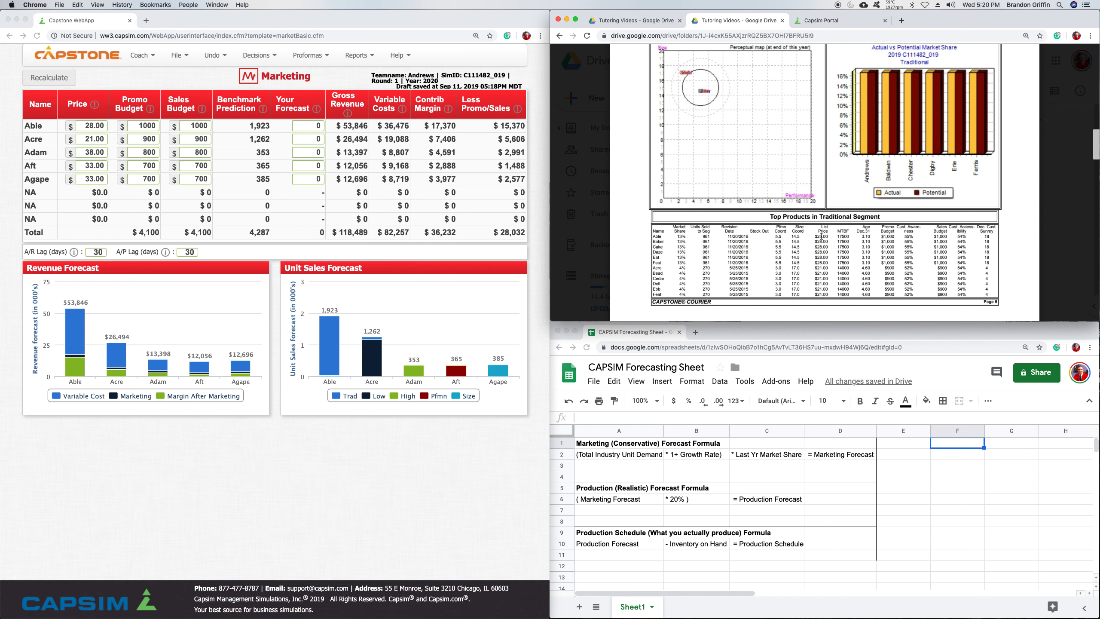
# Step: Compare the price range in the Courier's Low End Customer Buying Criteria with Acre's price and contribution margin
pyautogui.scroll(-10, 812, 237)
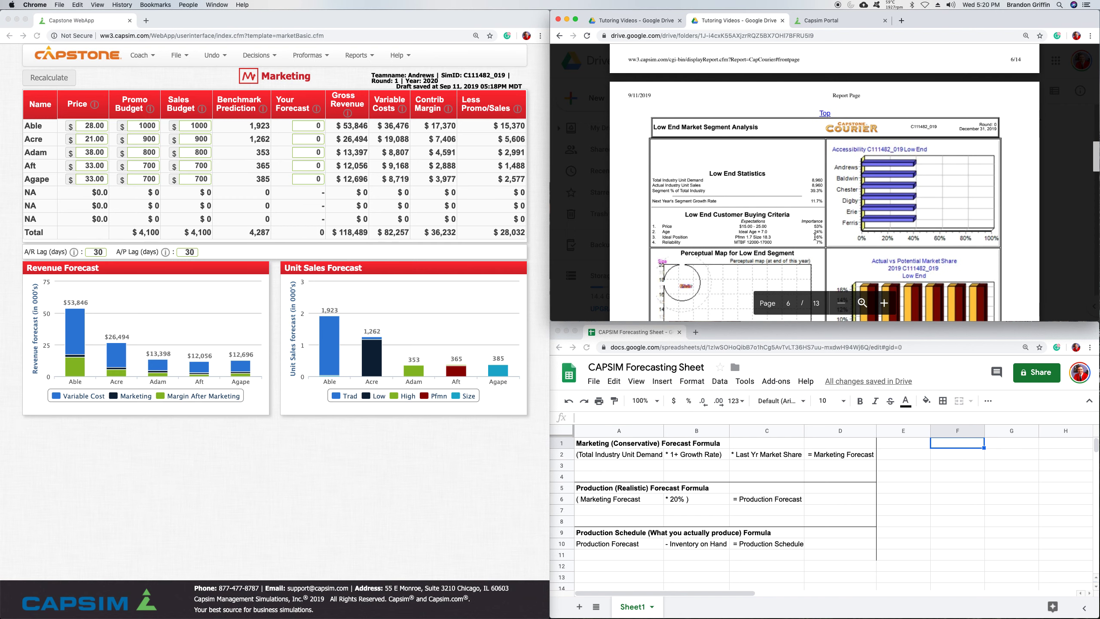
pyautogui.scroll(-2, 815, 237)
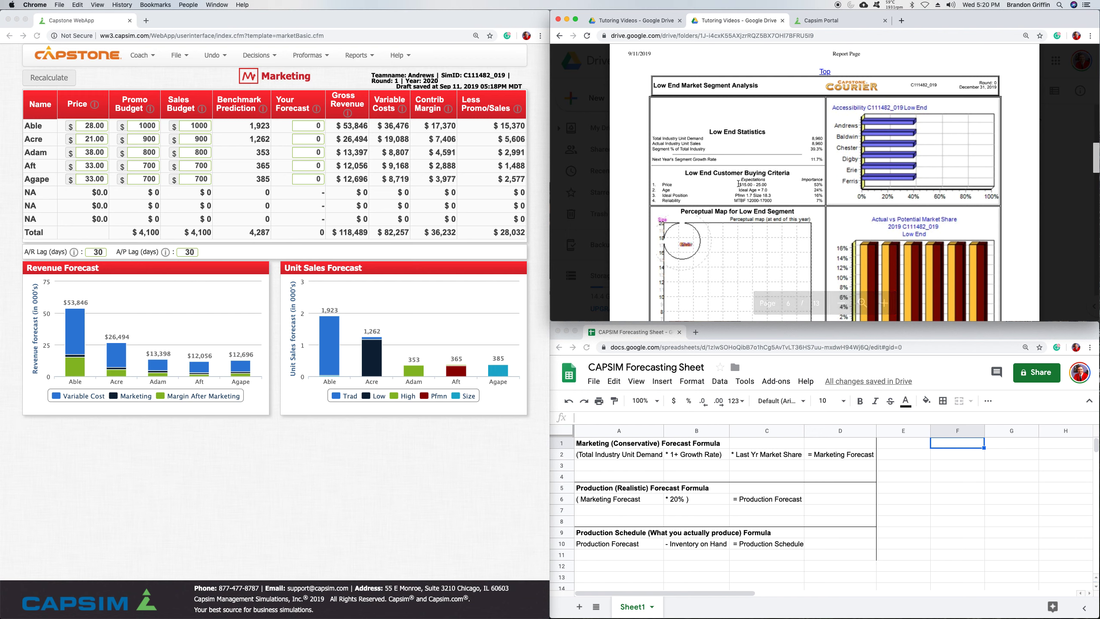
pyautogui.click(767, 185)
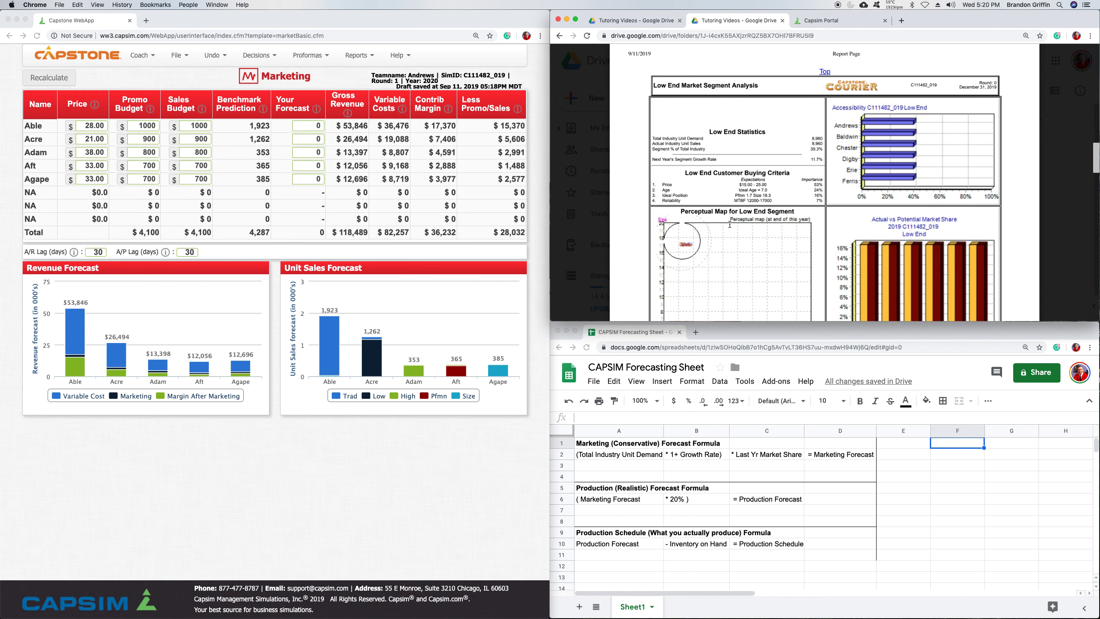
pyautogui.moveTo(766, 188); pyautogui.dragTo(740, 186)
pyautogui.click(741, 186)
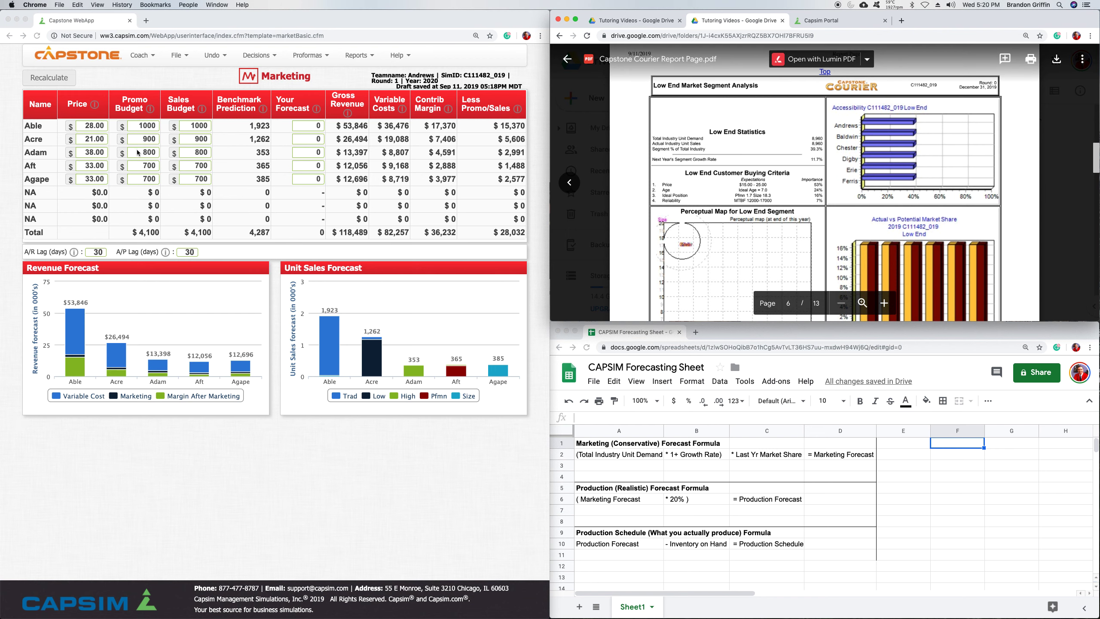
pyautogui.click(83, 139)
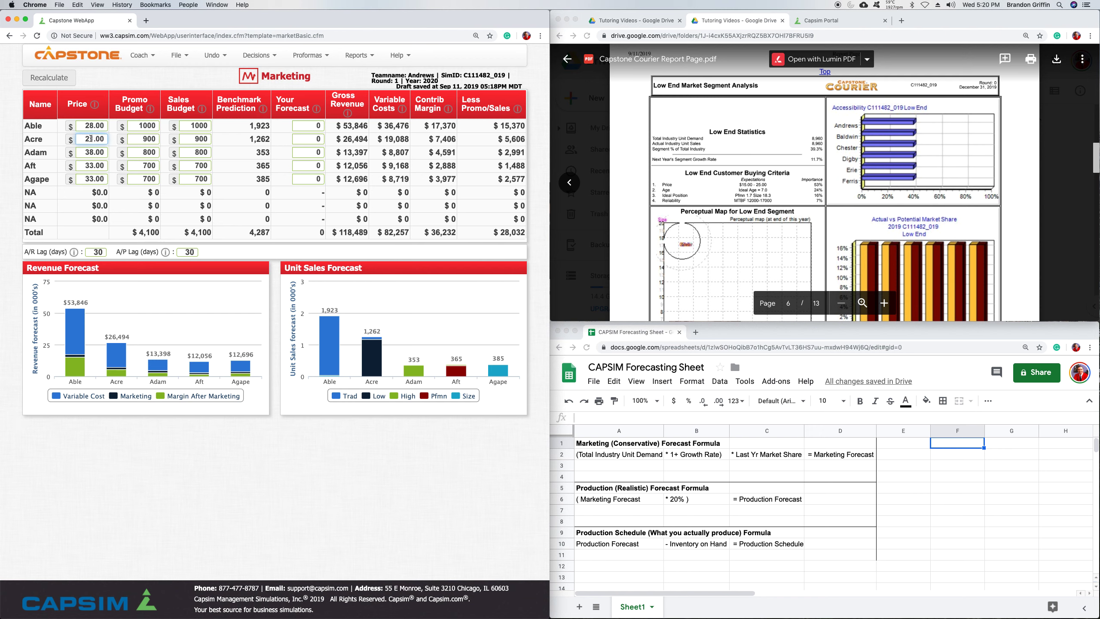
pyautogui.moveTo(71, 349)
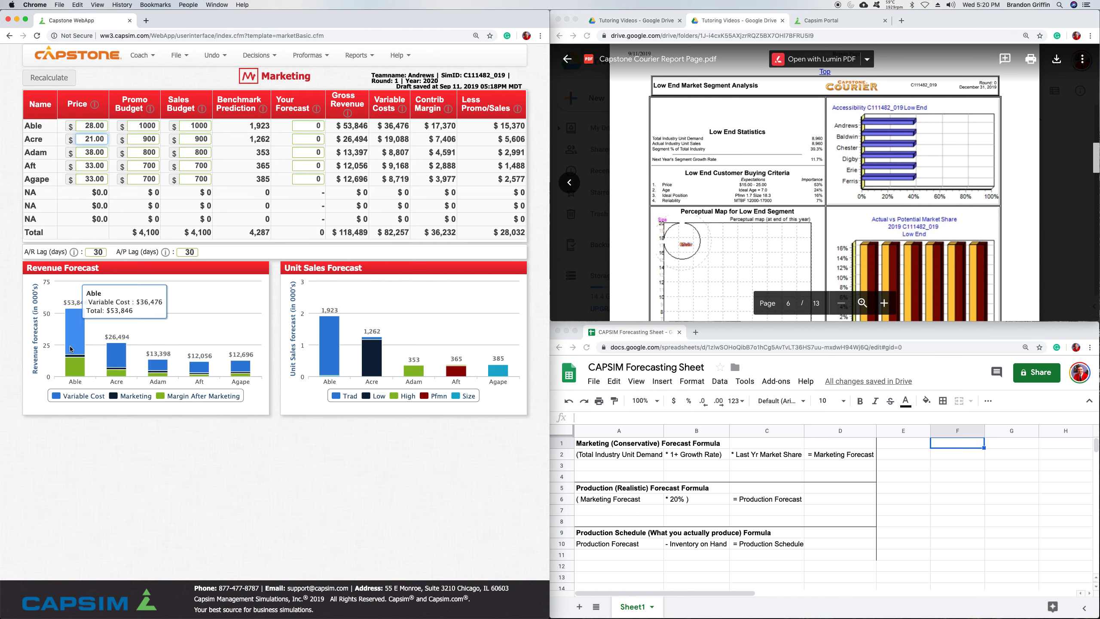
pyautogui.click(430, 139)
pyautogui.doubleClick(429, 139)
pyautogui.click(788, 184)
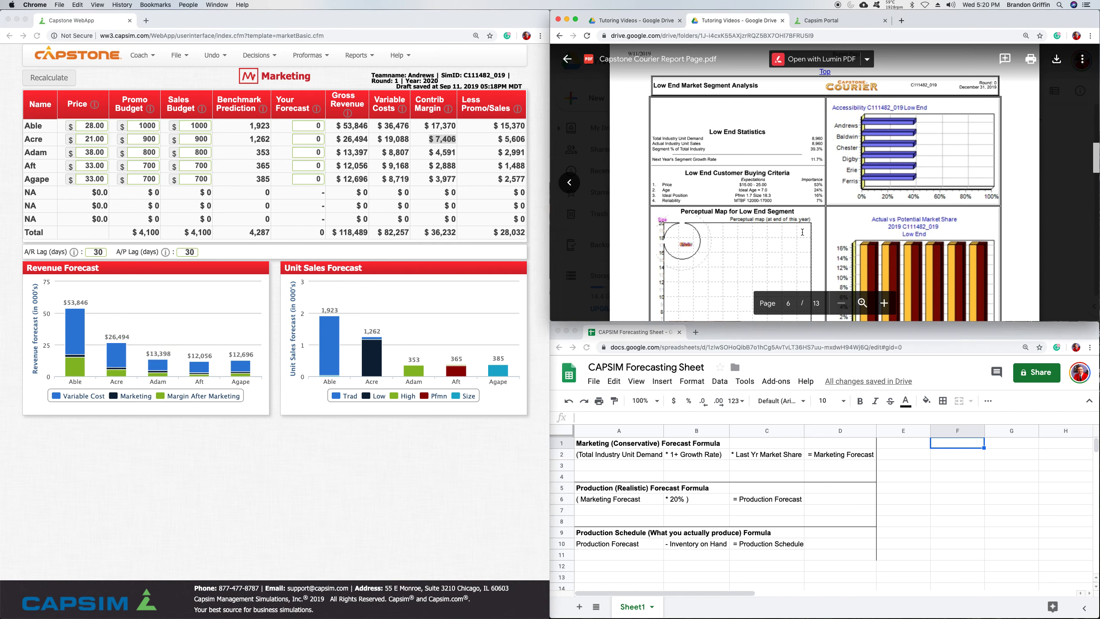
# Step: Examine the list prices of the top Low End products and the importance of price in that segment
pyautogui.scroll(-5, 763, 192)
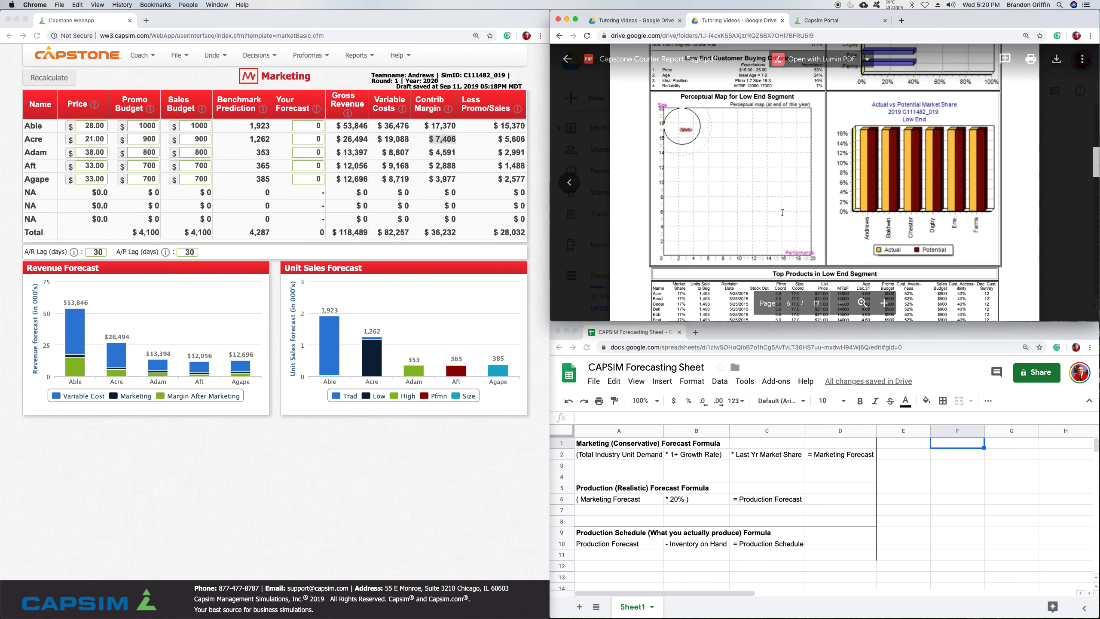
pyautogui.doubleClick(821, 223)
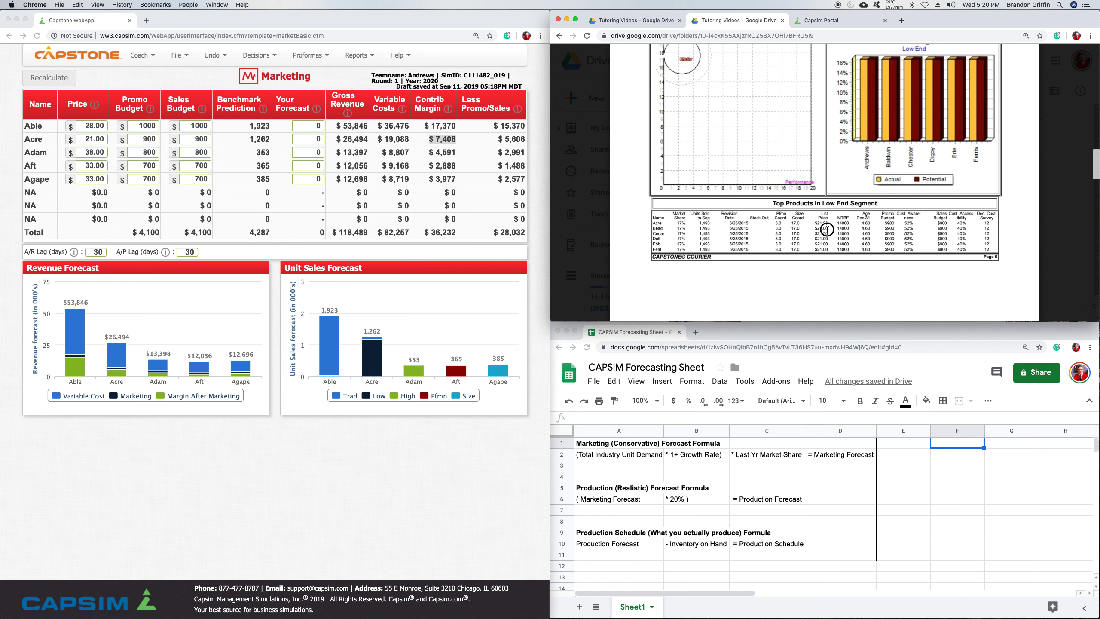
pyautogui.moveTo(821, 228); pyautogui.dragTo(826, 244)
pyautogui.scroll(4, 825, 221)
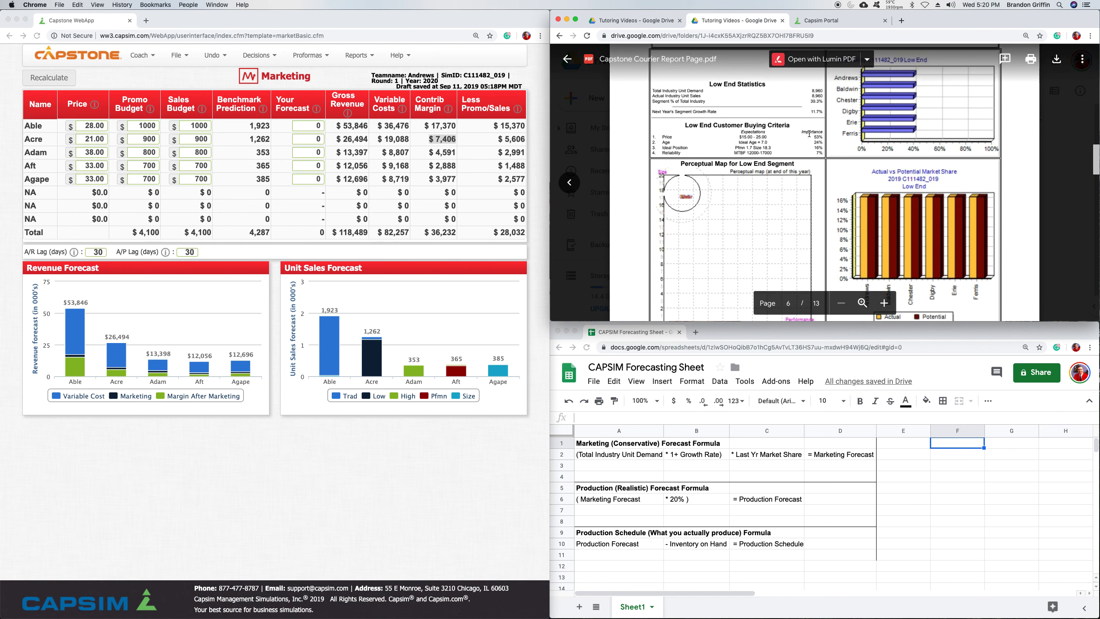
# Step: Set Acre's price to $20.00, recalculate the Marketing projections and review the benchmark predictions
pyautogui.click(86, 139)
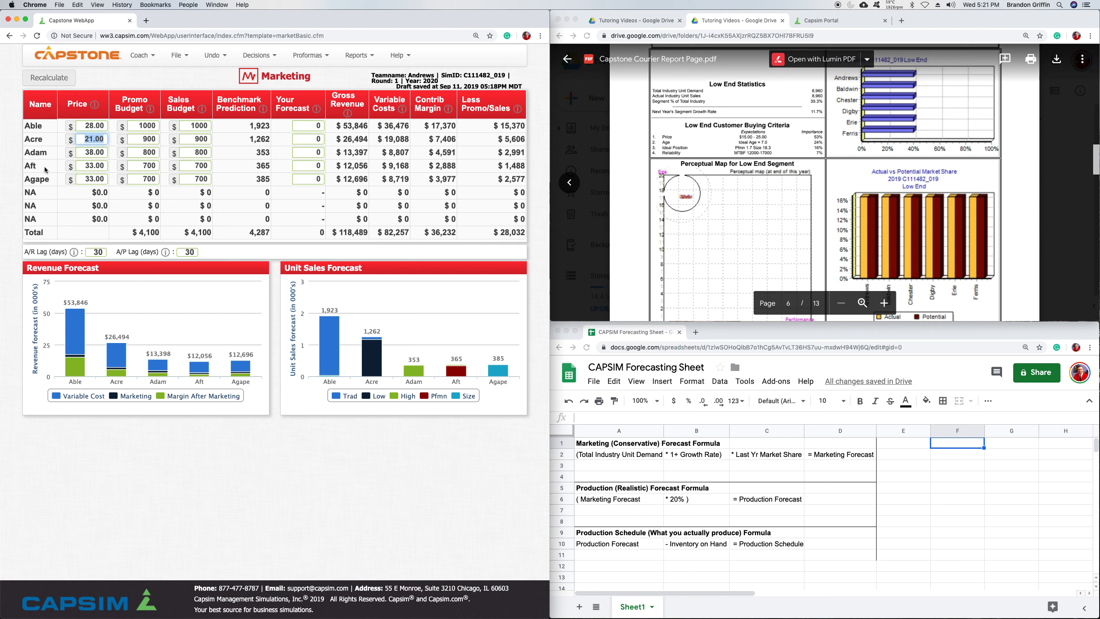
pyautogui.write('20.00')
pyautogui.click(118, 88)
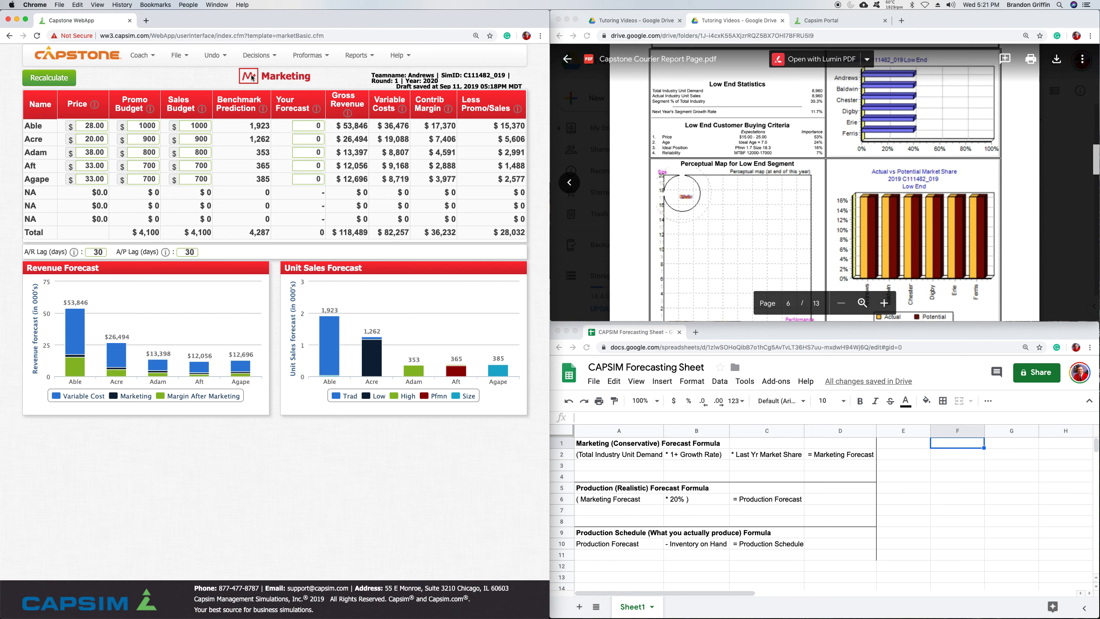
pyautogui.click(49, 78)
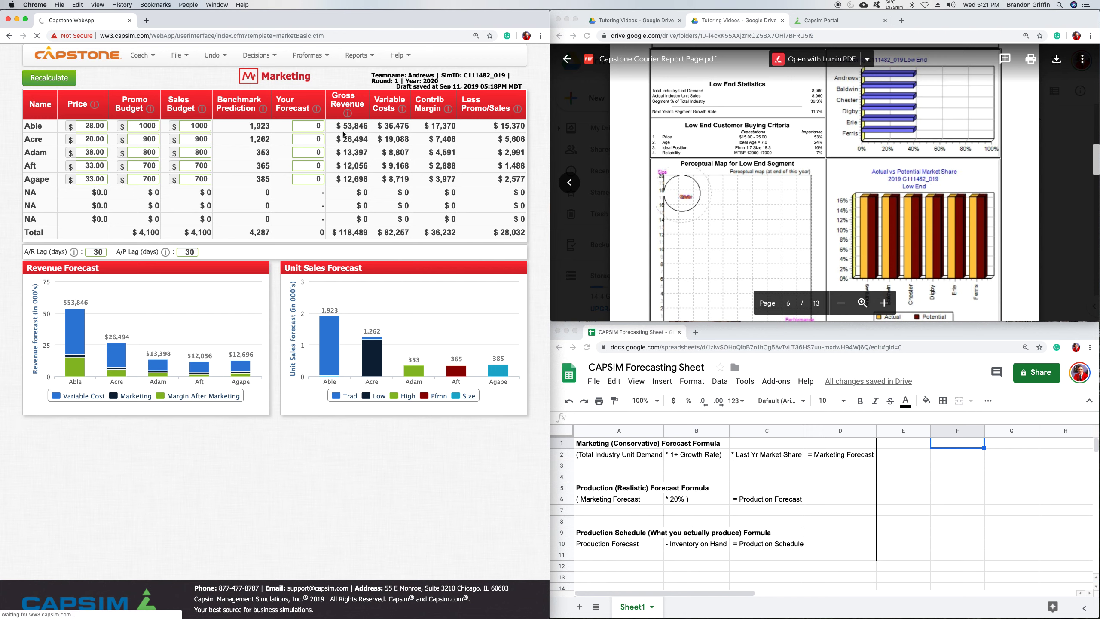
pyautogui.moveTo(340, 139); pyautogui.dragTo(367, 146)
pyautogui.click(368, 146)
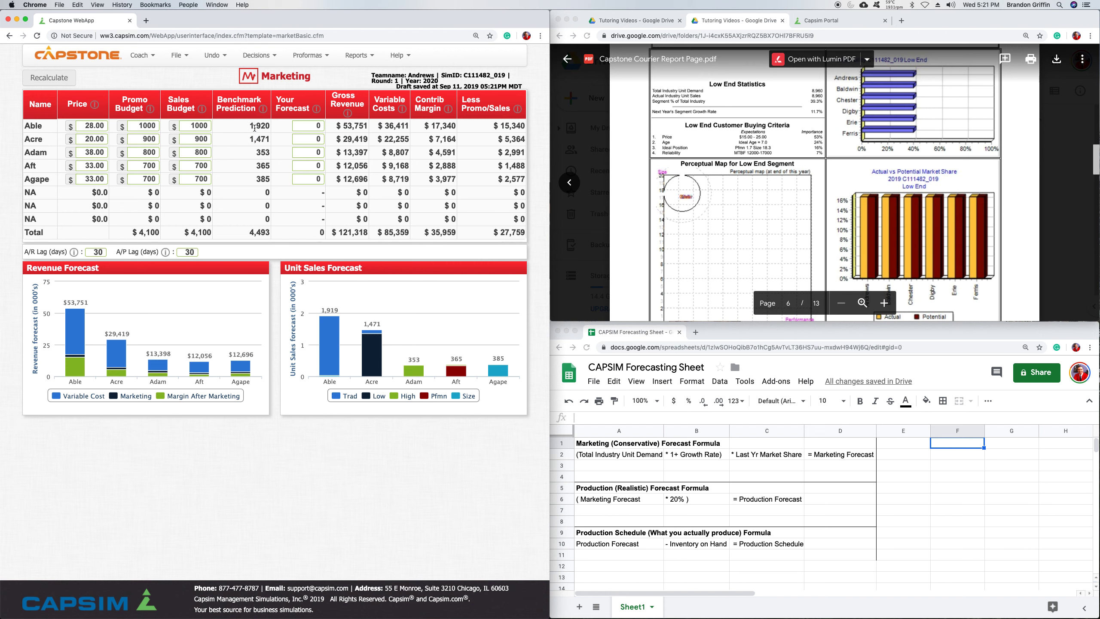
pyautogui.moveTo(254, 122)
pyautogui.mouseDown()
pyautogui.moveTo(276, 182)
pyautogui.moveTo(242, 123)
pyautogui.mouseUp()
pyautogui.click(275, 180)
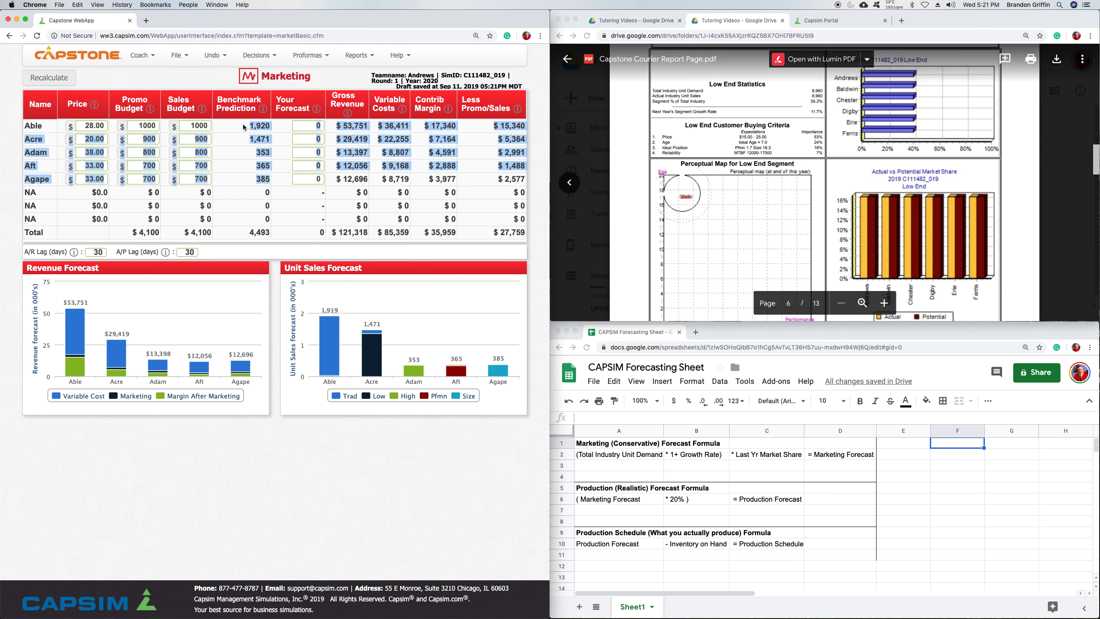
pyautogui.click(244, 123)
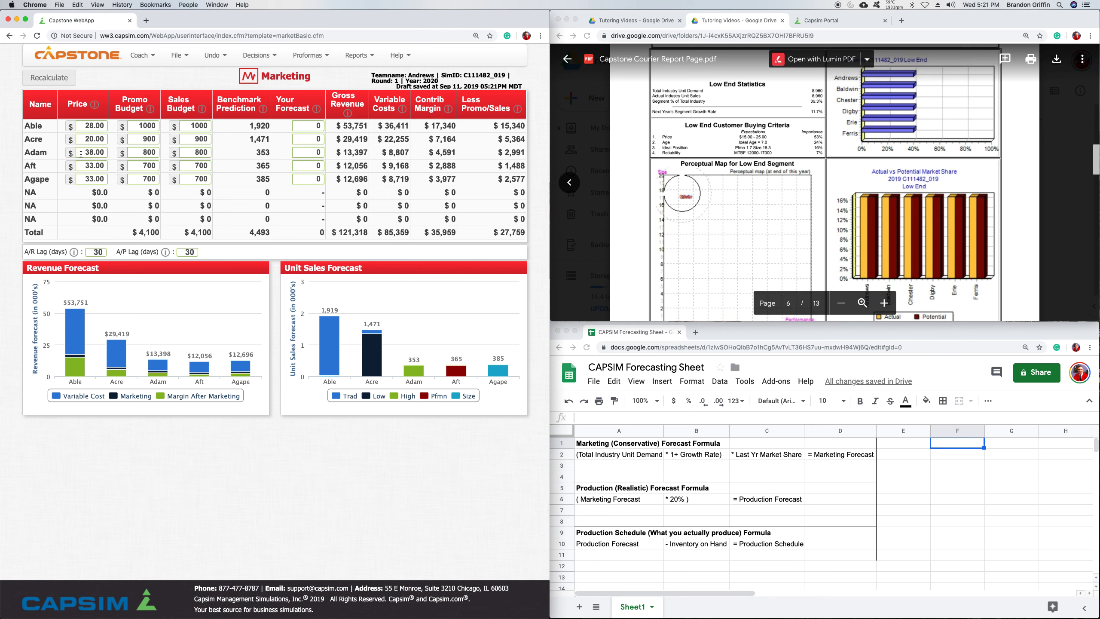
# Step: Check the Courier's High End price range, set Adam's price to $39.50 and recalculate
pyautogui.scroll(-10, 875, 226)
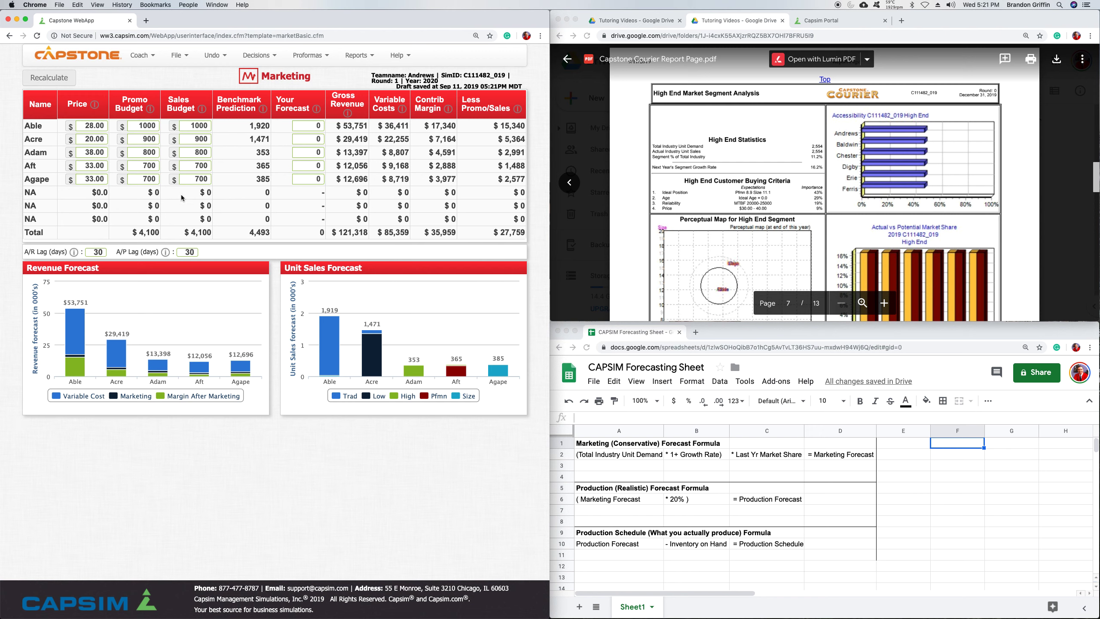
pyautogui.click(771, 209)
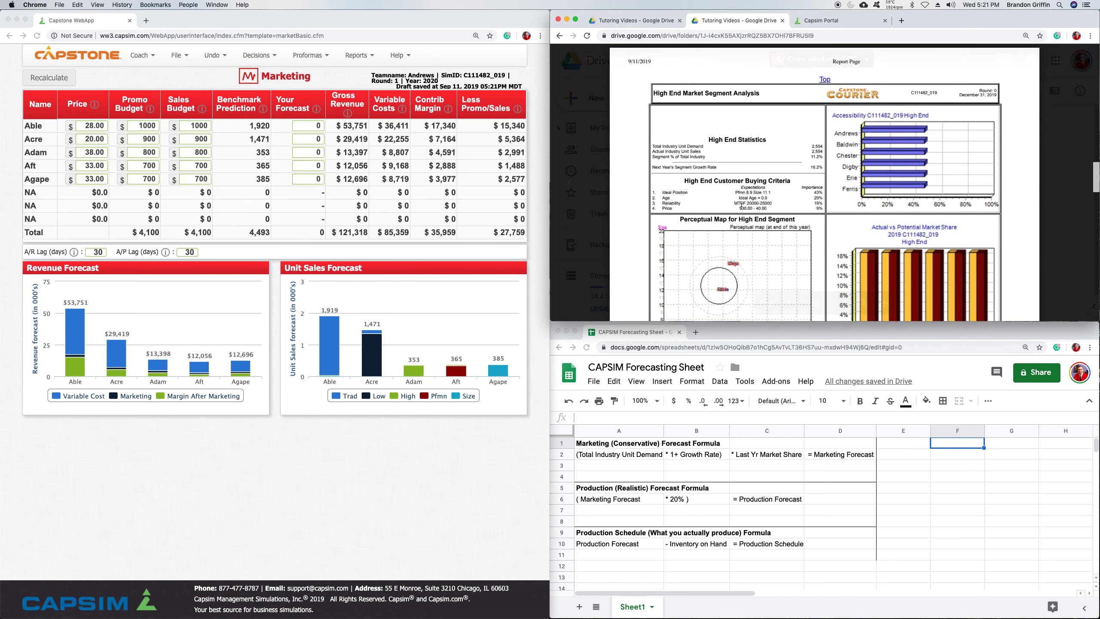
pyautogui.click(89, 158)
pyautogui.moveTo(84, 153); pyautogui.dragTo(107, 154)
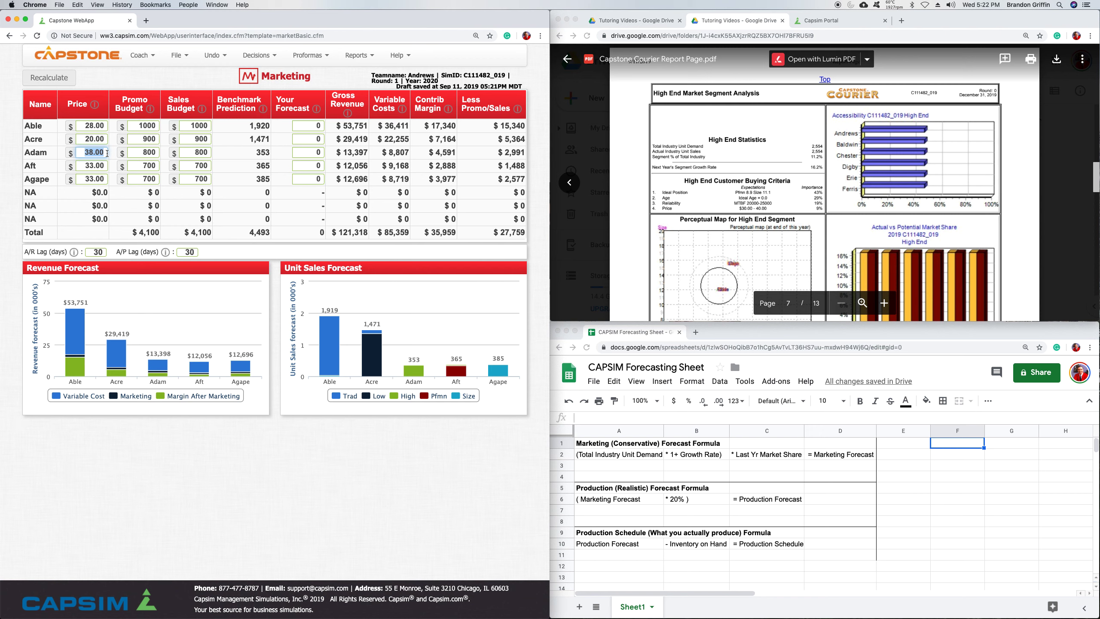
pyautogui.write('39.50')
pyautogui.click(11, 104)
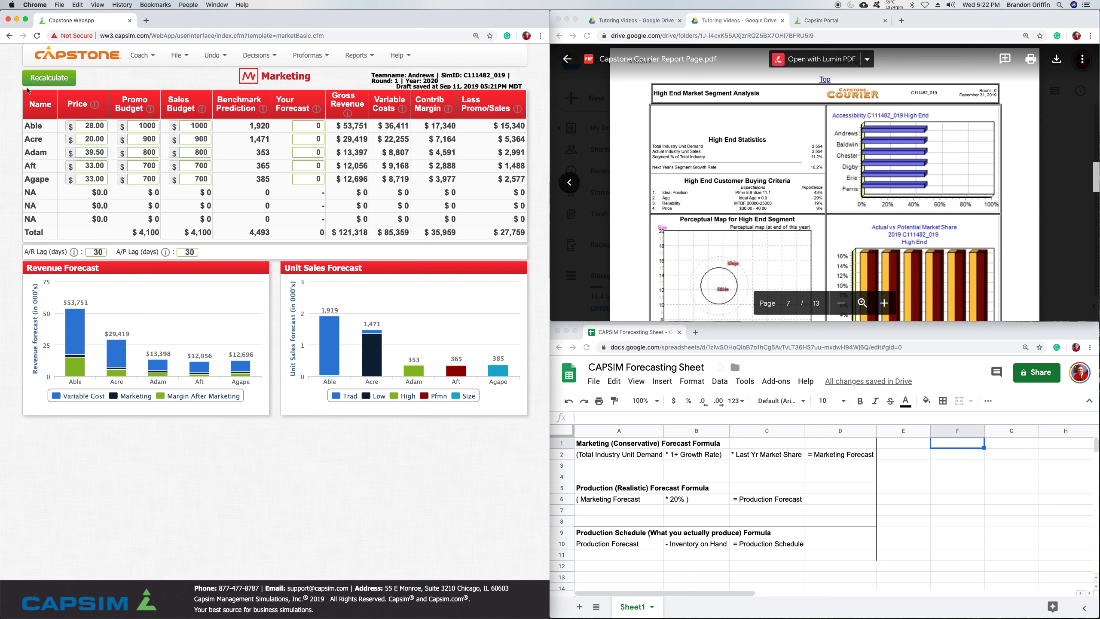
pyautogui.click(68, 80)
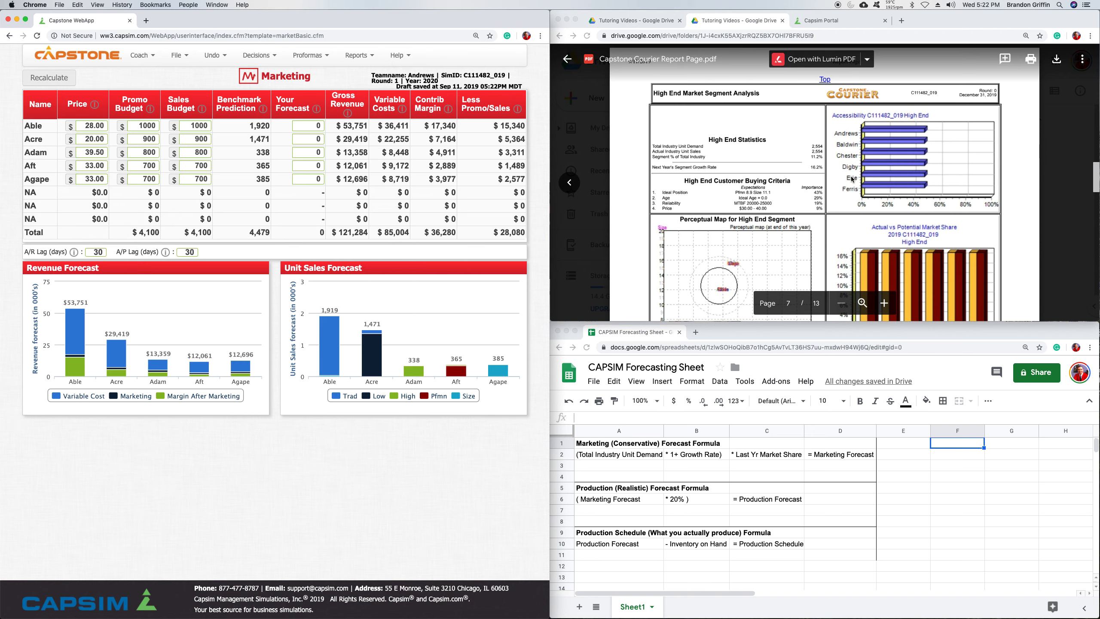
# Step: Compare Aft's price with the price range in the Courier's Performance Customer Buying Criteria
pyautogui.scroll(-10, 872, 167)
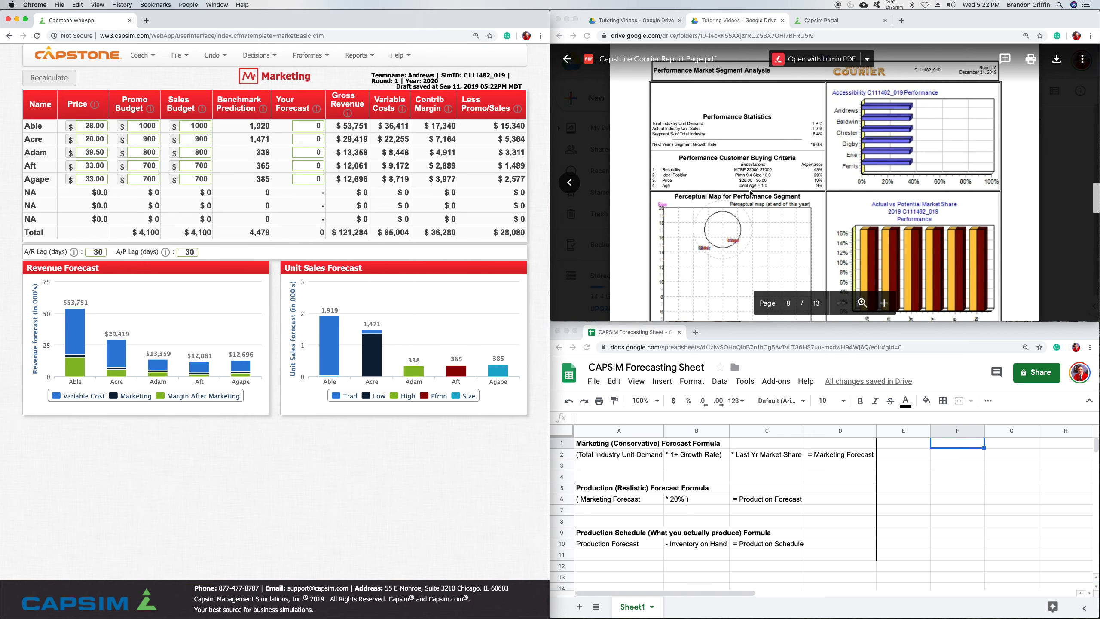
pyautogui.click(768, 182)
pyautogui.moveTo(767, 180); pyautogui.dragTo(737, 176)
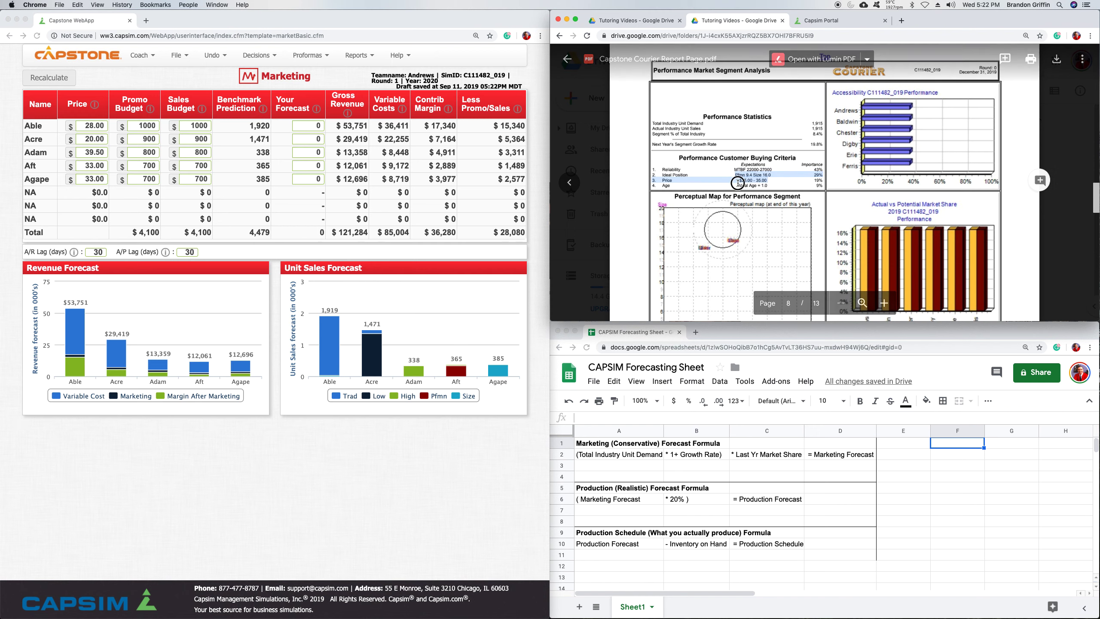
pyautogui.click(737, 183)
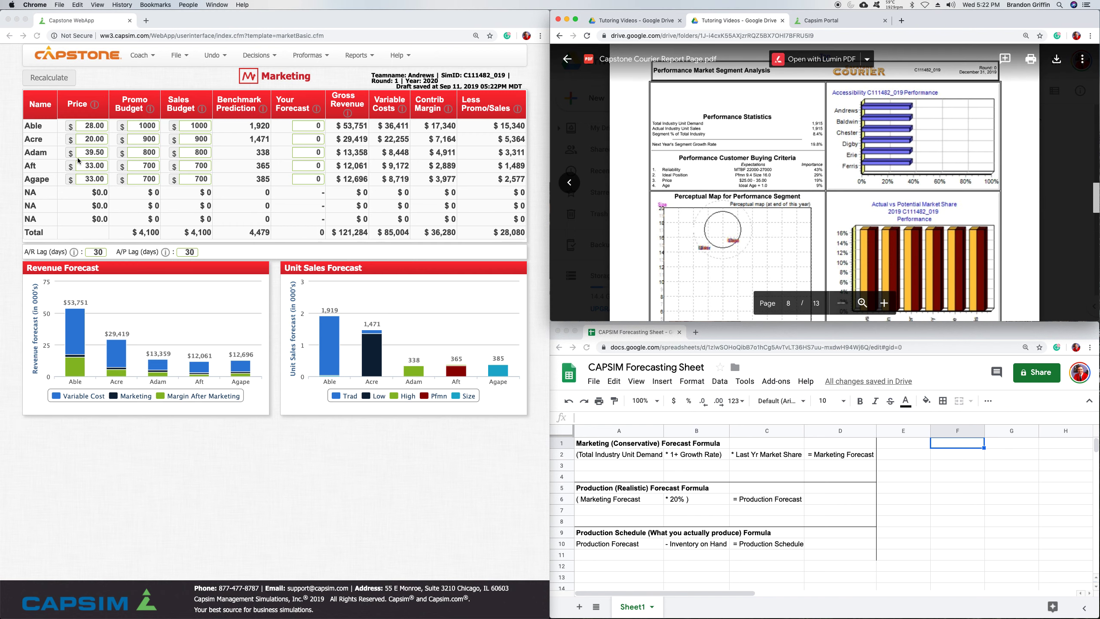
pyautogui.click(81, 171)
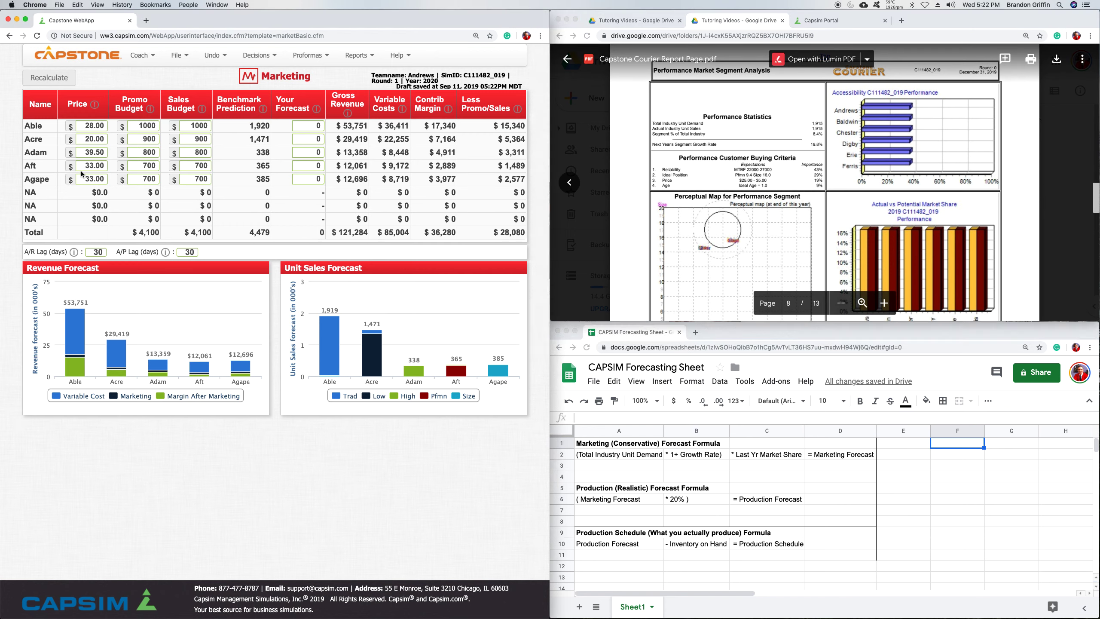
# Step: Check the Courier's Size segment price range, set Agape's price to $34.00 and recalculate
pyautogui.scroll(-10, 700, 214)
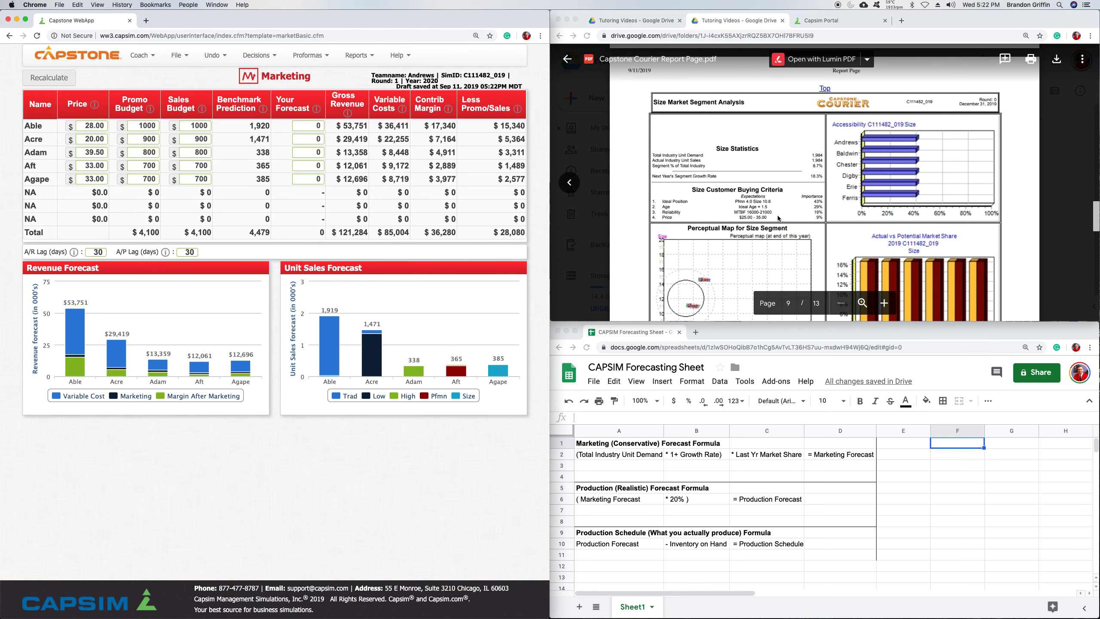
pyautogui.click(771, 220)
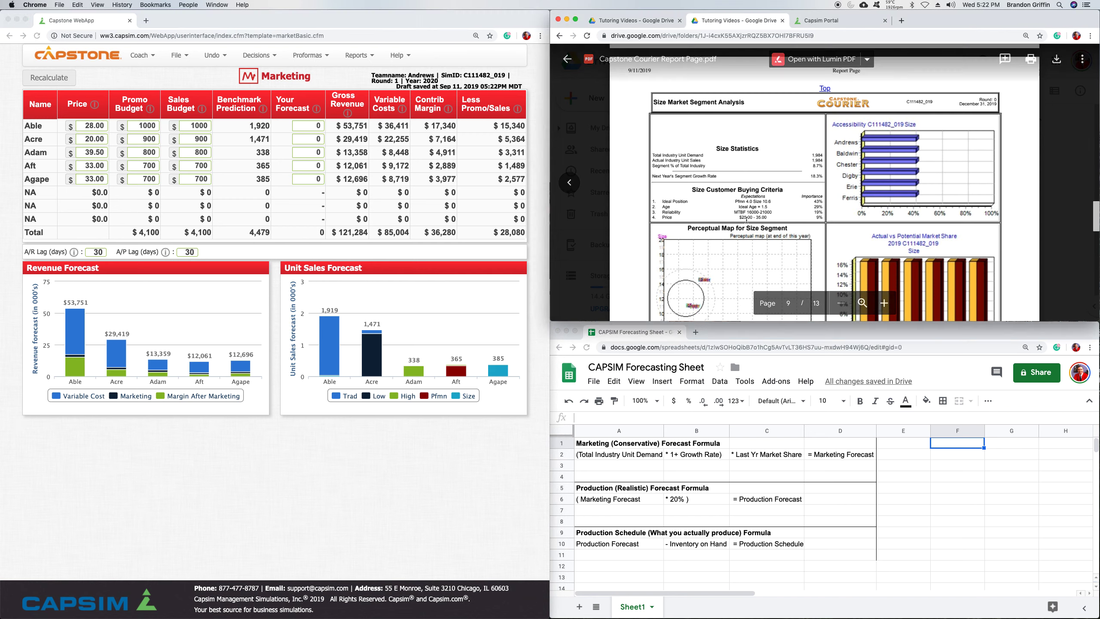
pyautogui.click(81, 179)
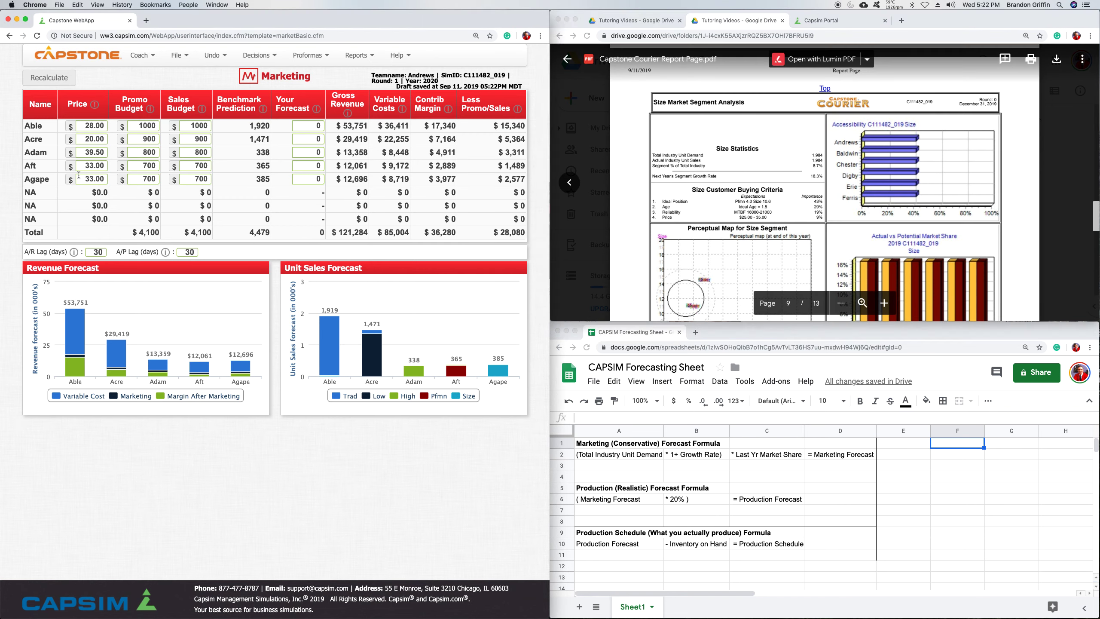
pyautogui.write('34.00')
pyautogui.click(56, 79)
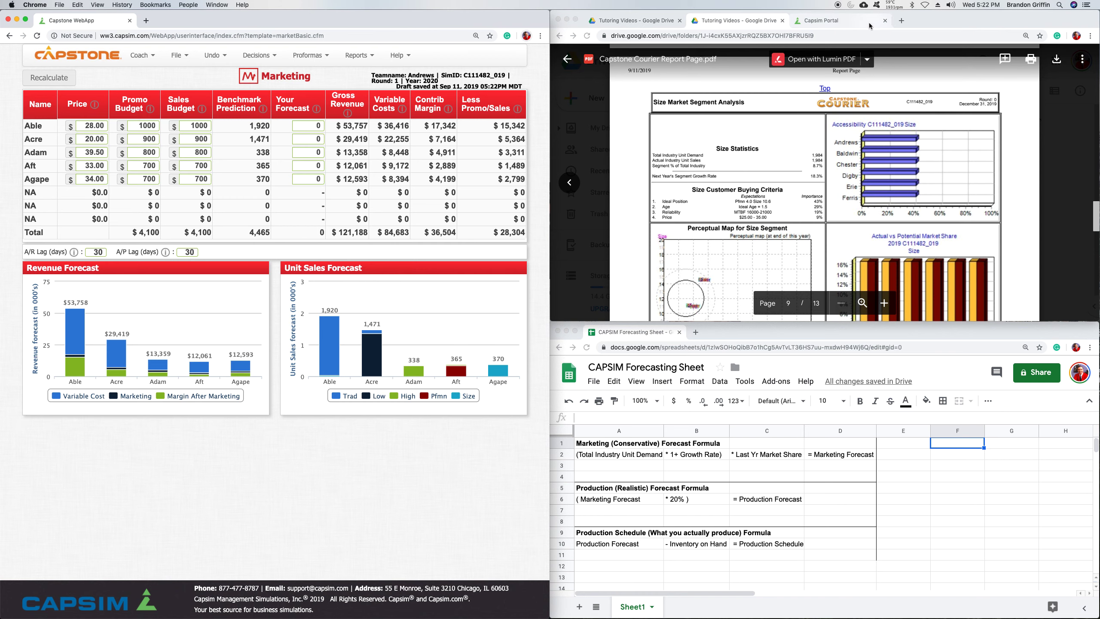
# Step: Switch to the Capsim Portal and open the Online Guide from the Getting Started section
pyautogui.click(823, 21)
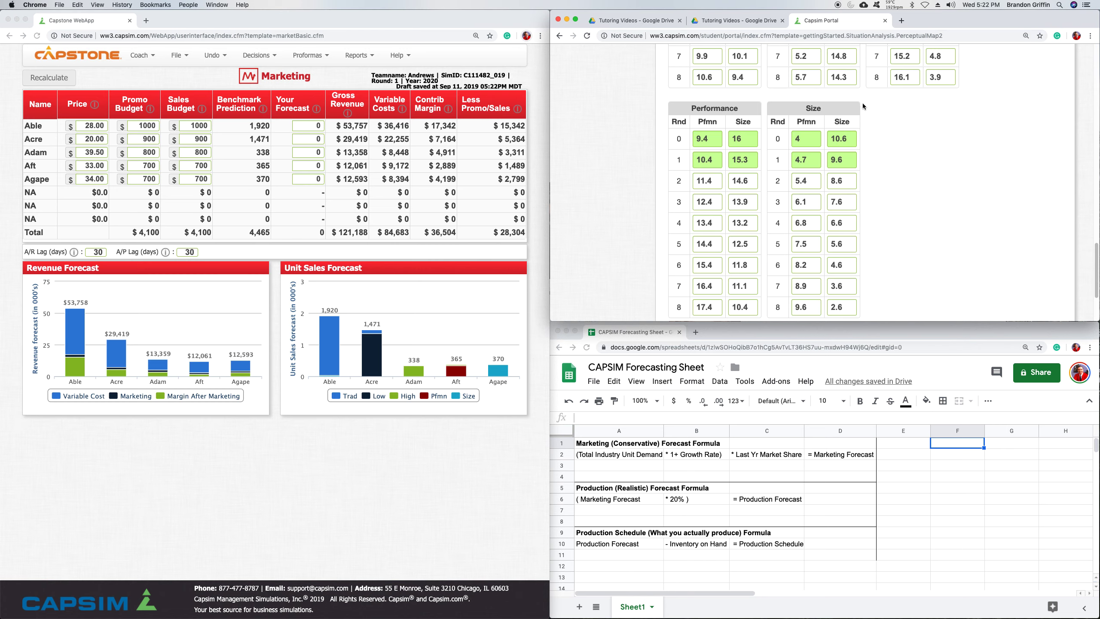
pyautogui.scroll(15, 895, 162)
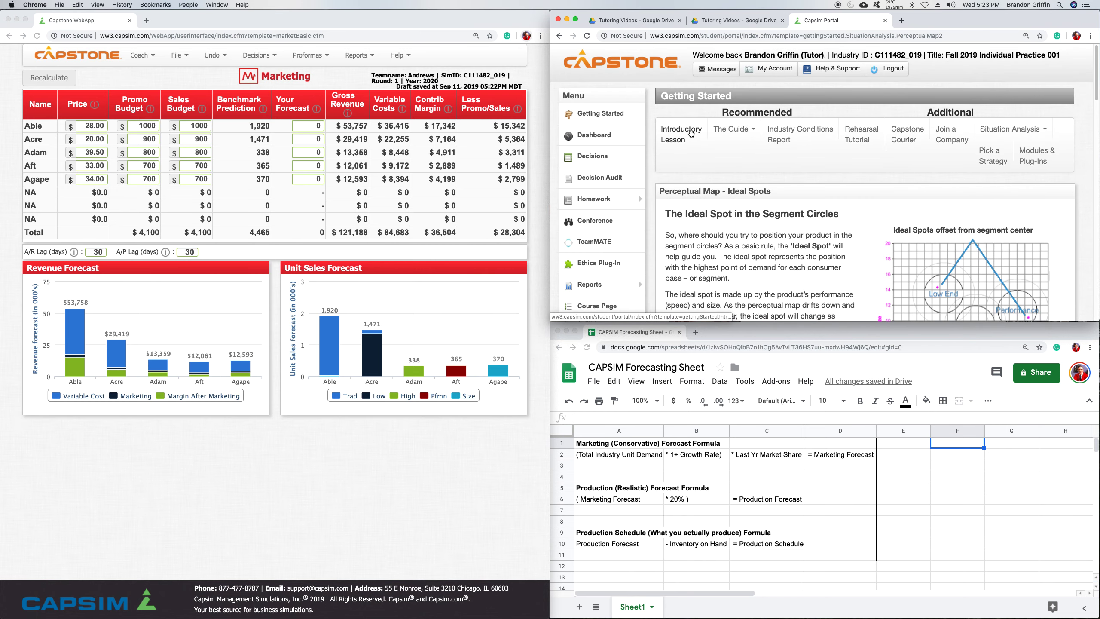
pyautogui.click(631, 69)
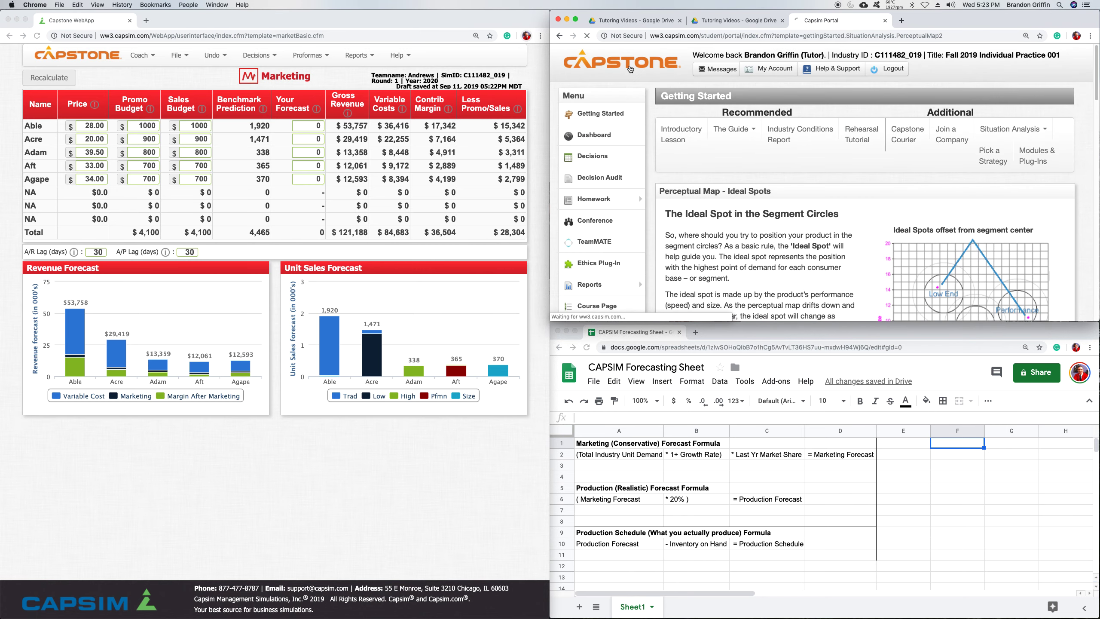
pyautogui.scroll(-1, 753, 246)
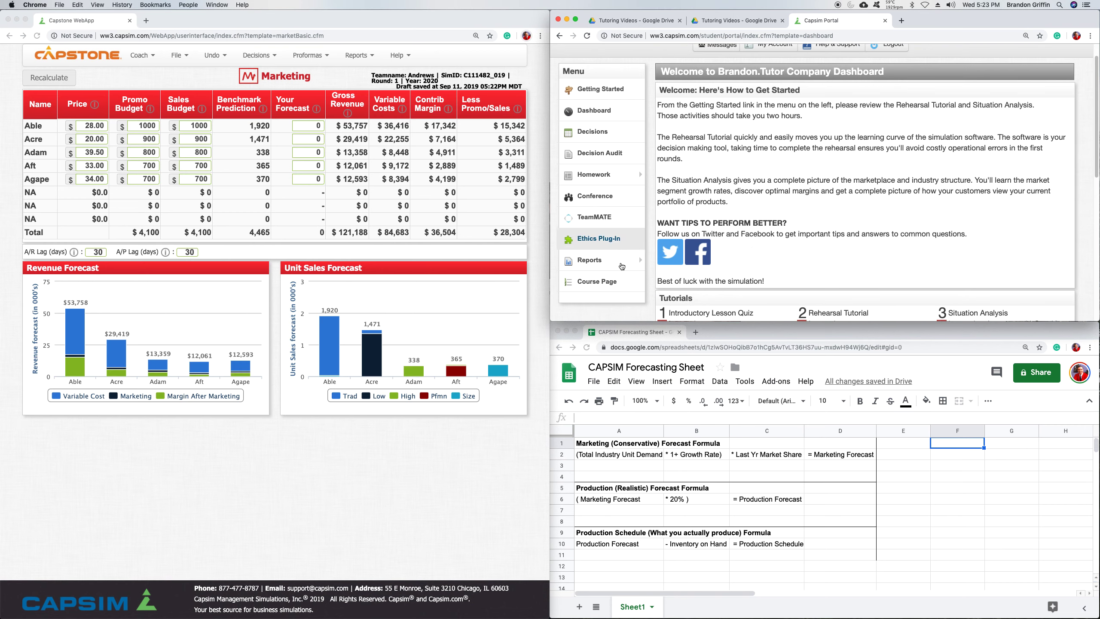
pyautogui.scroll(-2, 718, 213)
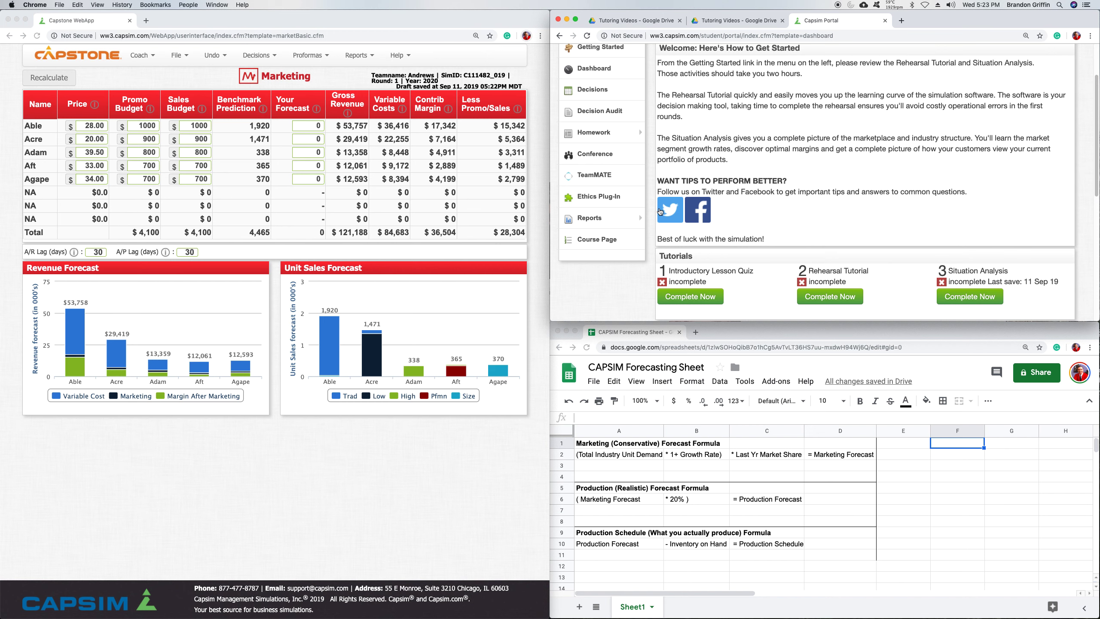
pyautogui.scroll(3, 718, 214)
pyautogui.click(620, 115)
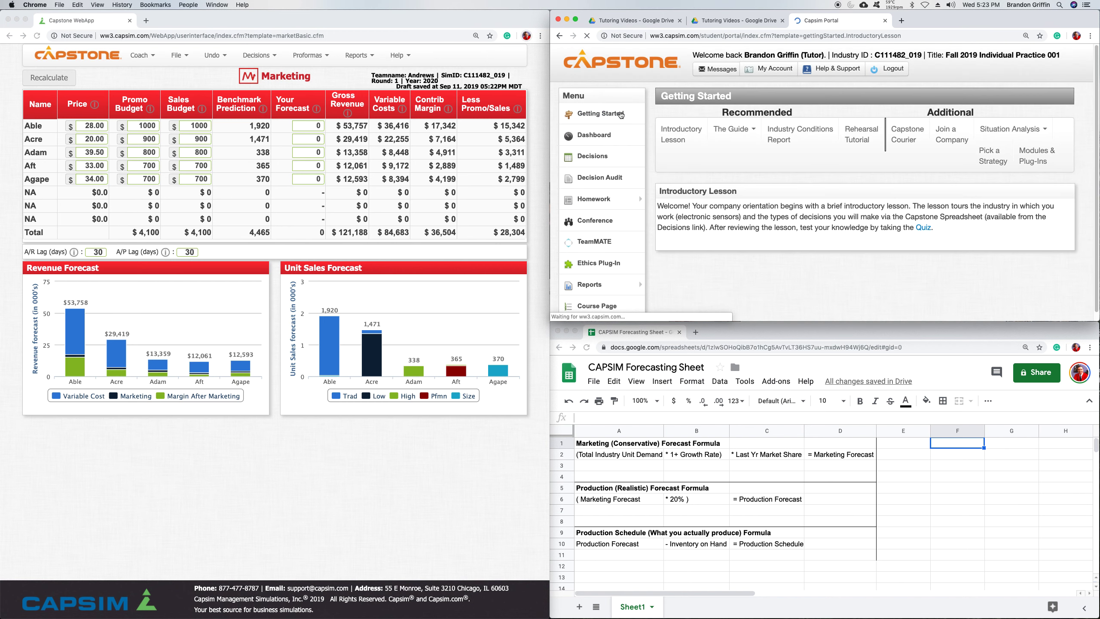
pyautogui.click(749, 133)
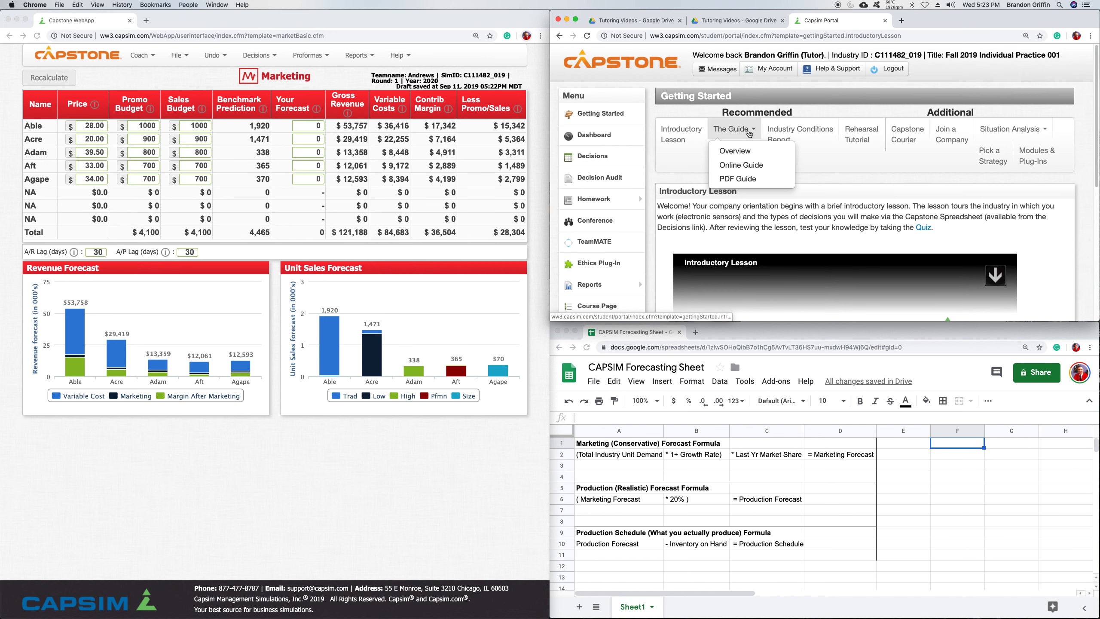
pyautogui.click(744, 166)
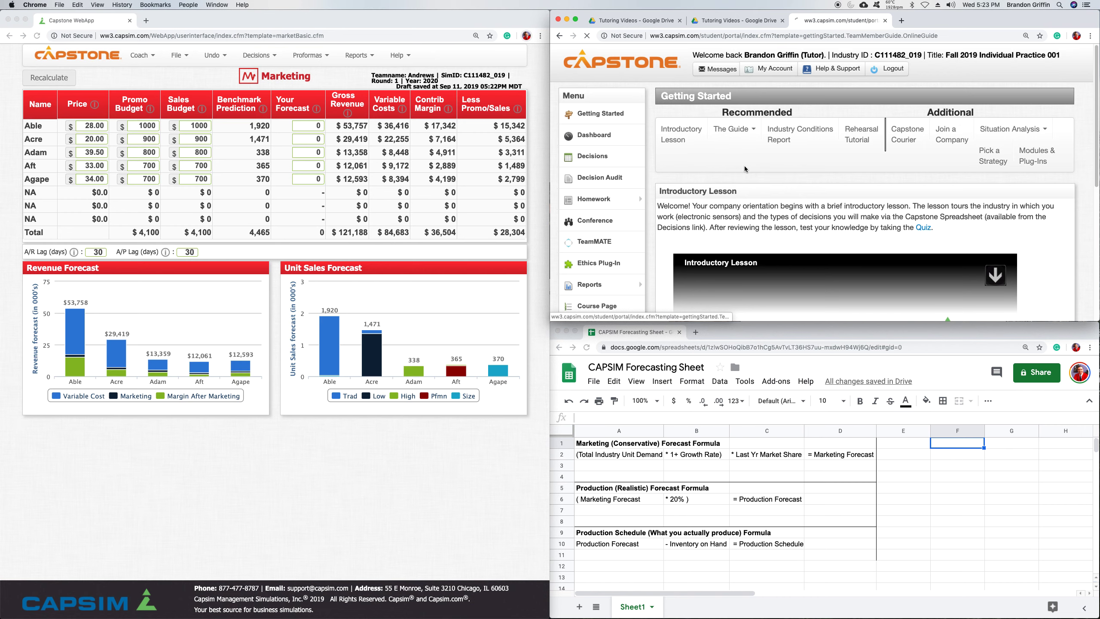
# Step: Open section 4.2 Marketing under Managing Your Company in the Team Member Guide
pyautogui.scroll(-4, 837, 151)
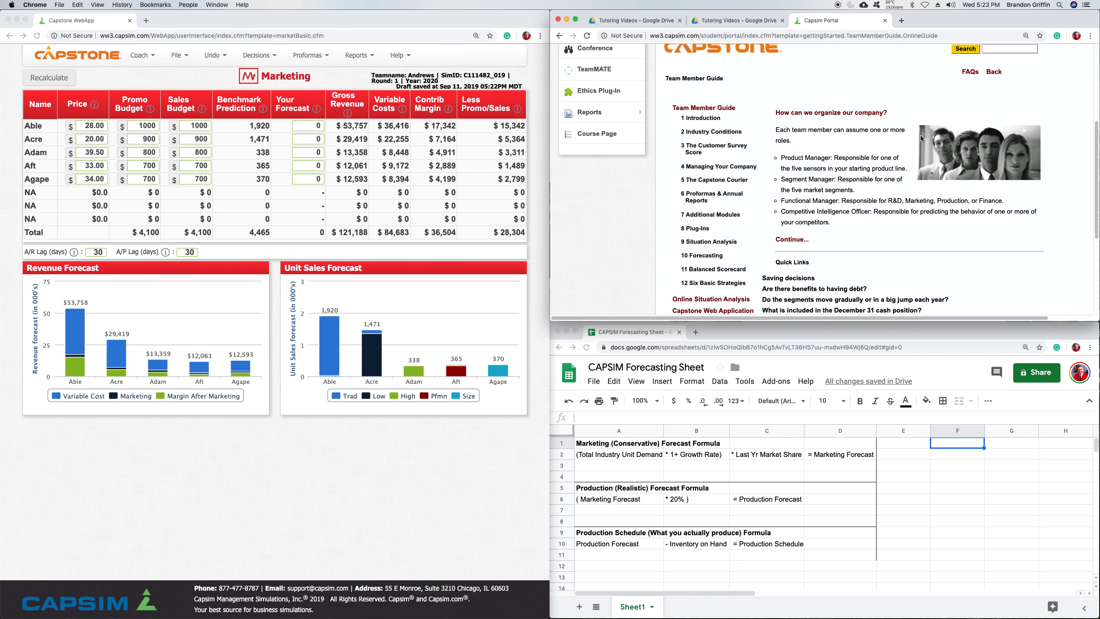
pyautogui.scroll(-2, 920, 139)
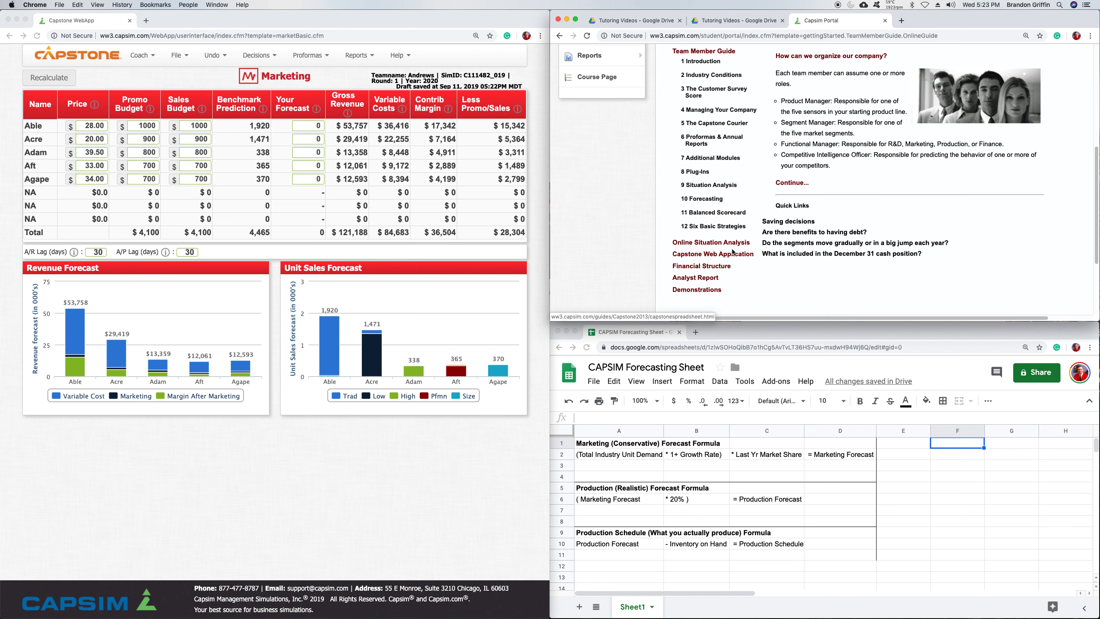
pyautogui.click(730, 111)
pyautogui.click(713, 135)
pyautogui.scroll(2, 920, 238)
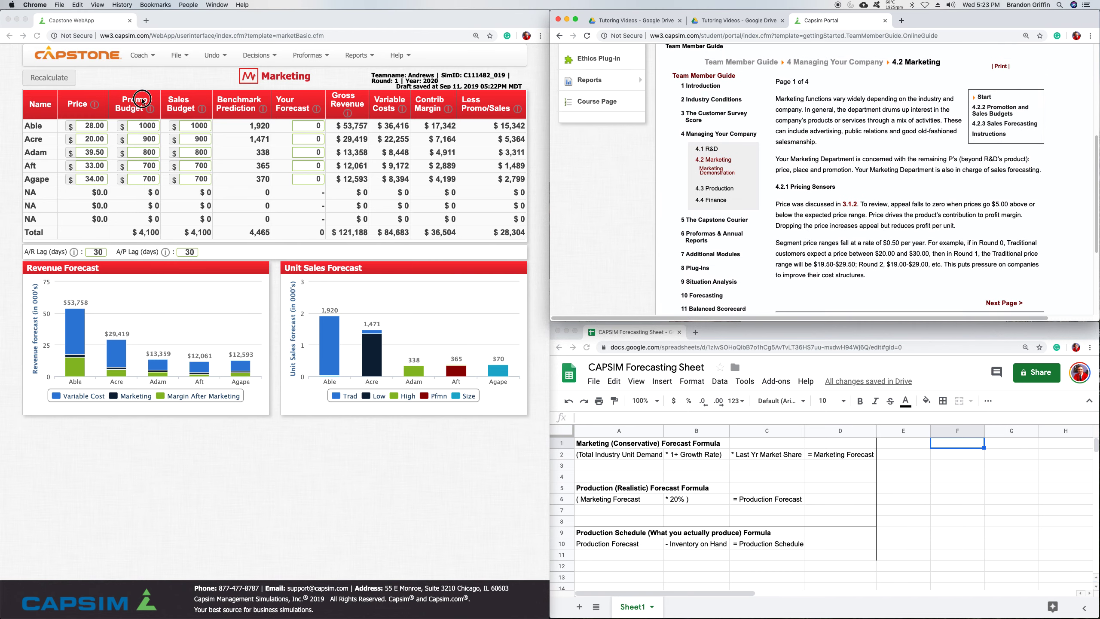
# Step: Highlight the Promo Budget and Sales Budget column headings, and open guide section 4.2.2 Promotion and Sales Budgets
pyautogui.click(143, 99)
pyautogui.moveTo(116, 97); pyautogui.dragTo(193, 110)
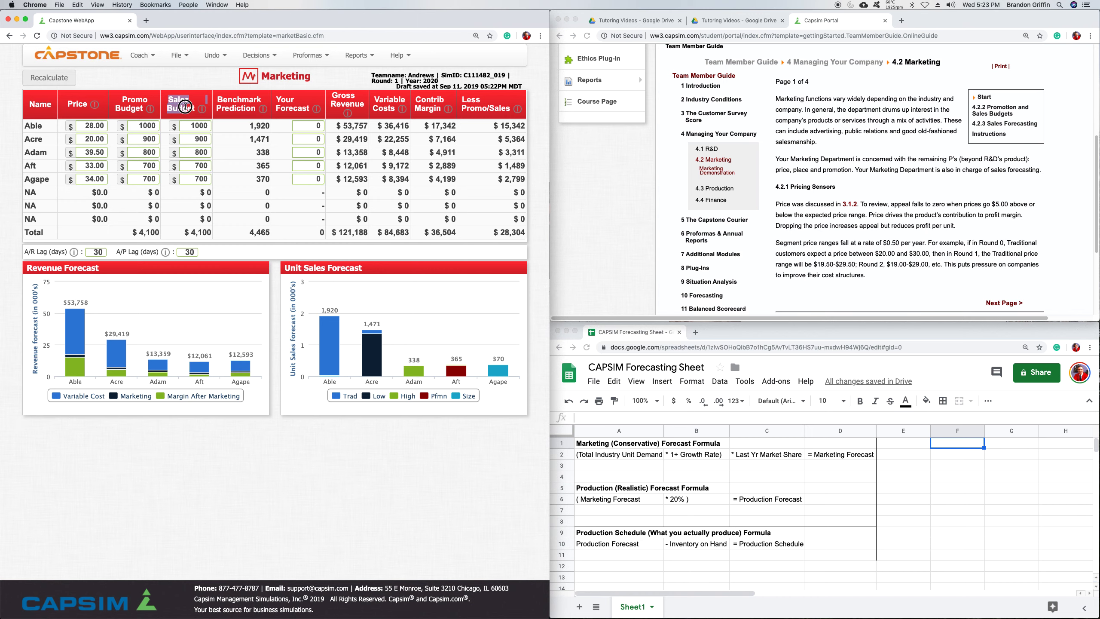
pyautogui.click(954, 154)
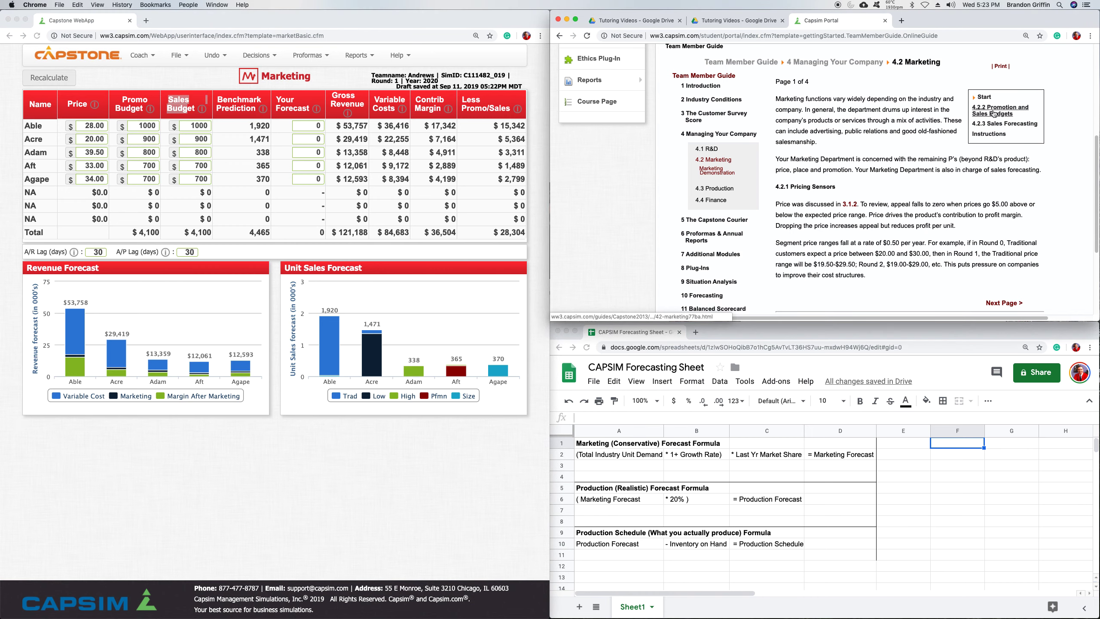
pyautogui.click(994, 114)
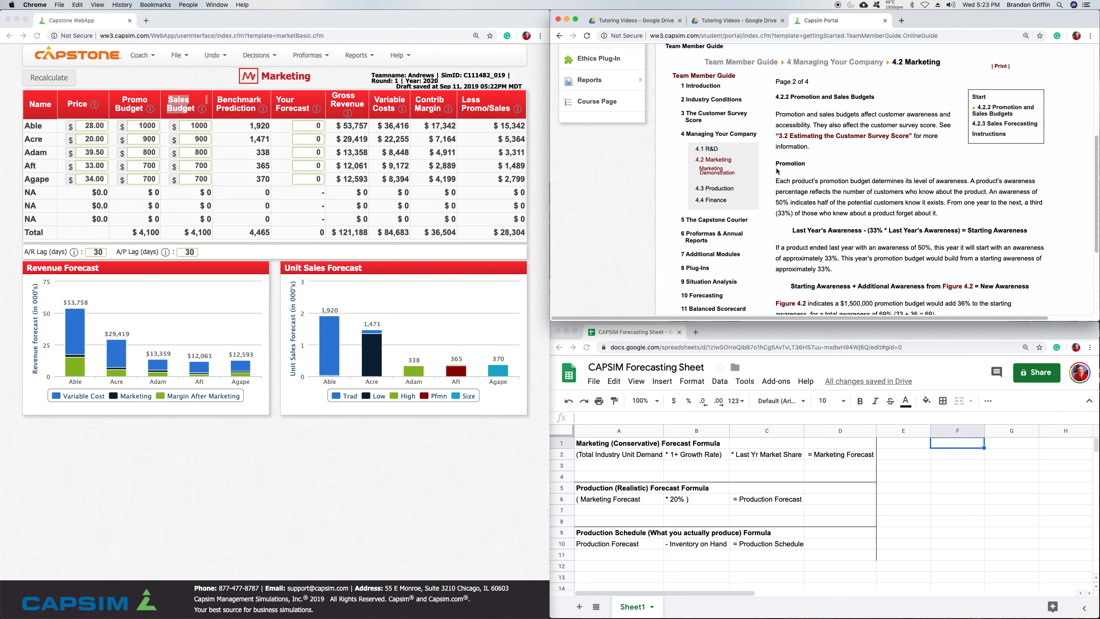
# Step: Read how promotion and sales budgets work in the guide, highlighting the $1,500,000 and $3,000,000 promotion budget statements
pyautogui.scroll(-1, 775, 180)
pyautogui.scroll(-5, 791, 180)
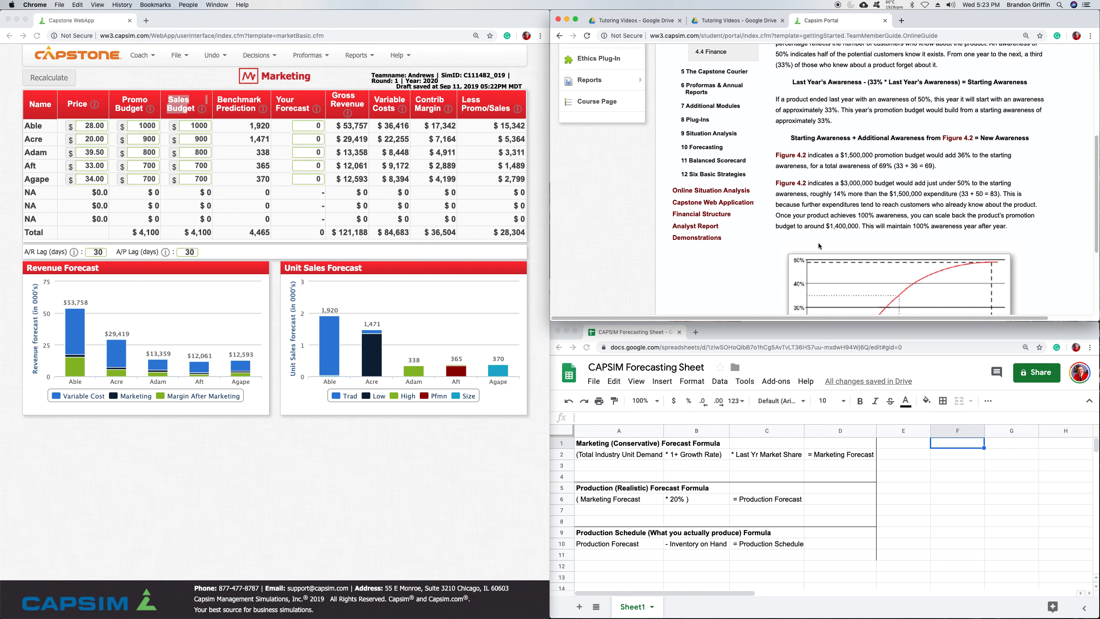
pyautogui.scroll(2, 818, 239)
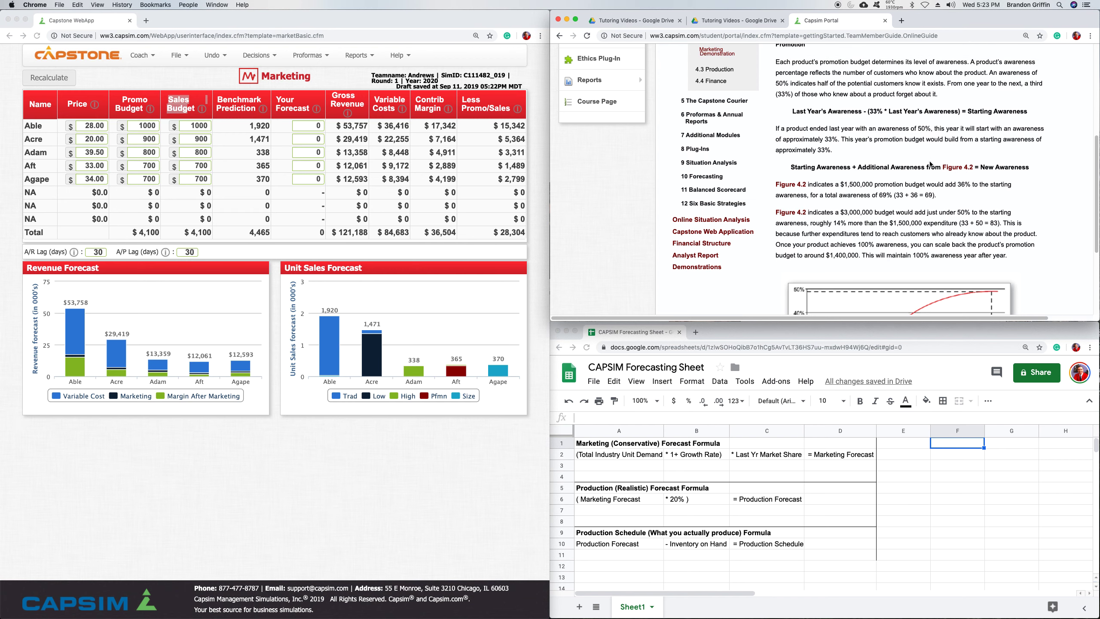
pyautogui.scroll(-15, 945, 150)
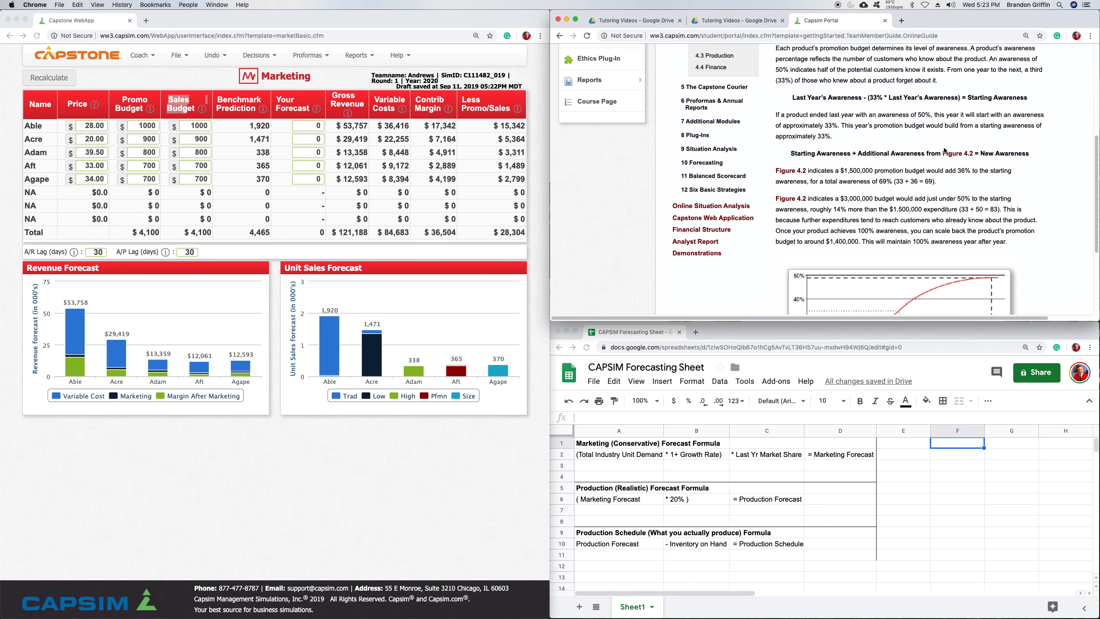
pyautogui.scroll(-19, 947, 153)
pyautogui.scroll(18, 947, 152)
pyautogui.scroll(5, 947, 152)
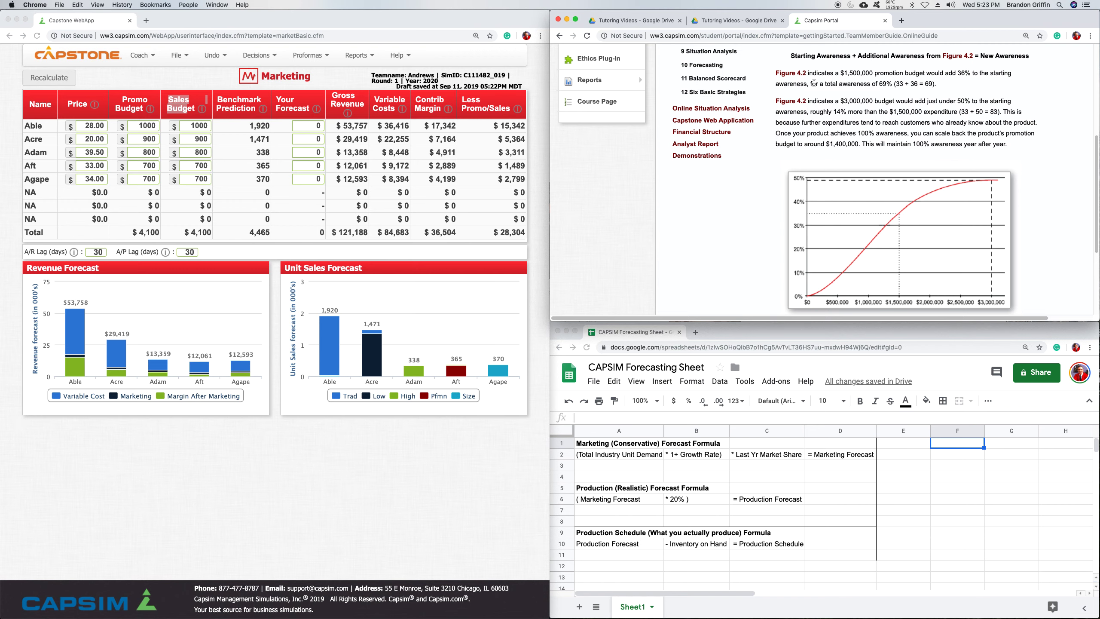
pyautogui.click(809, 73)
pyautogui.moveTo(809, 73); pyautogui.dragTo(964, 82)
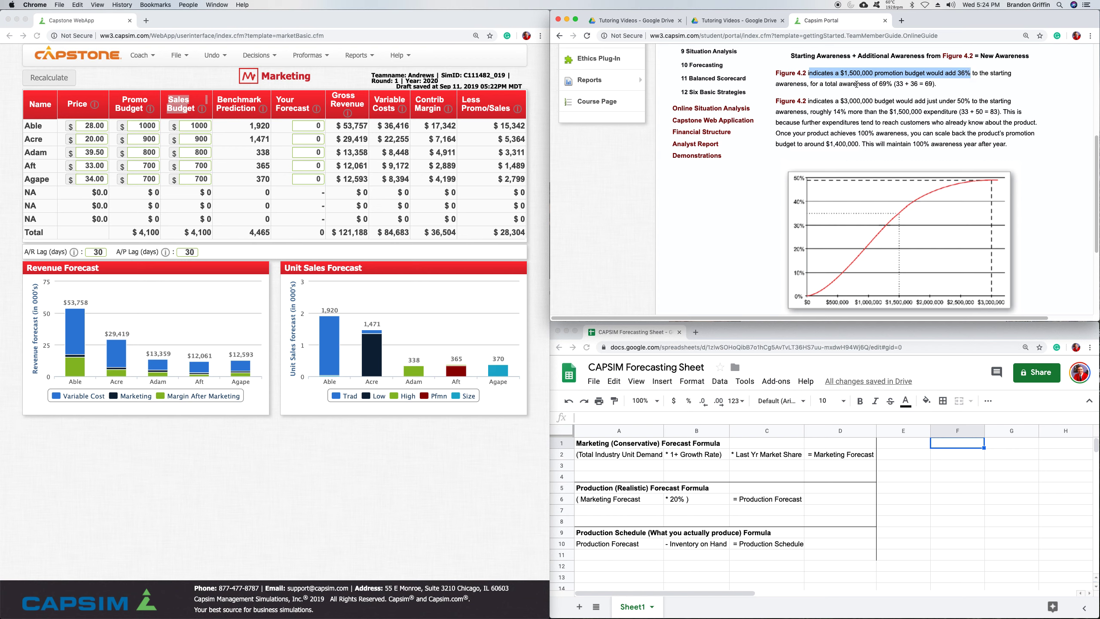
pyautogui.click(880, 122)
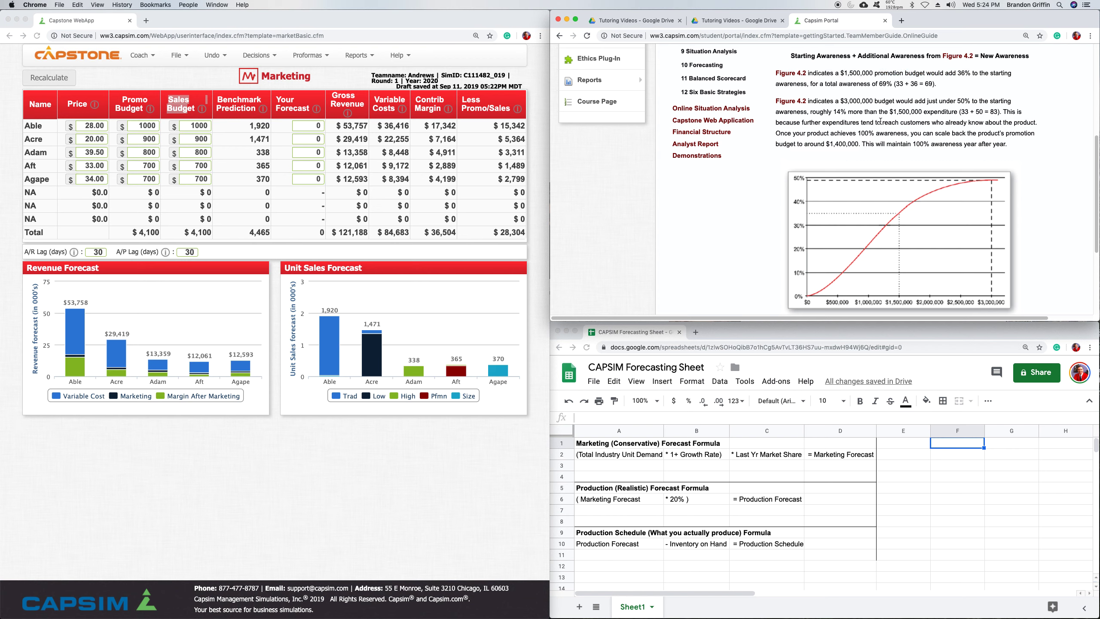
pyautogui.moveTo(817, 101); pyautogui.dragTo(988, 101)
pyautogui.scroll(-10, 956, 182)
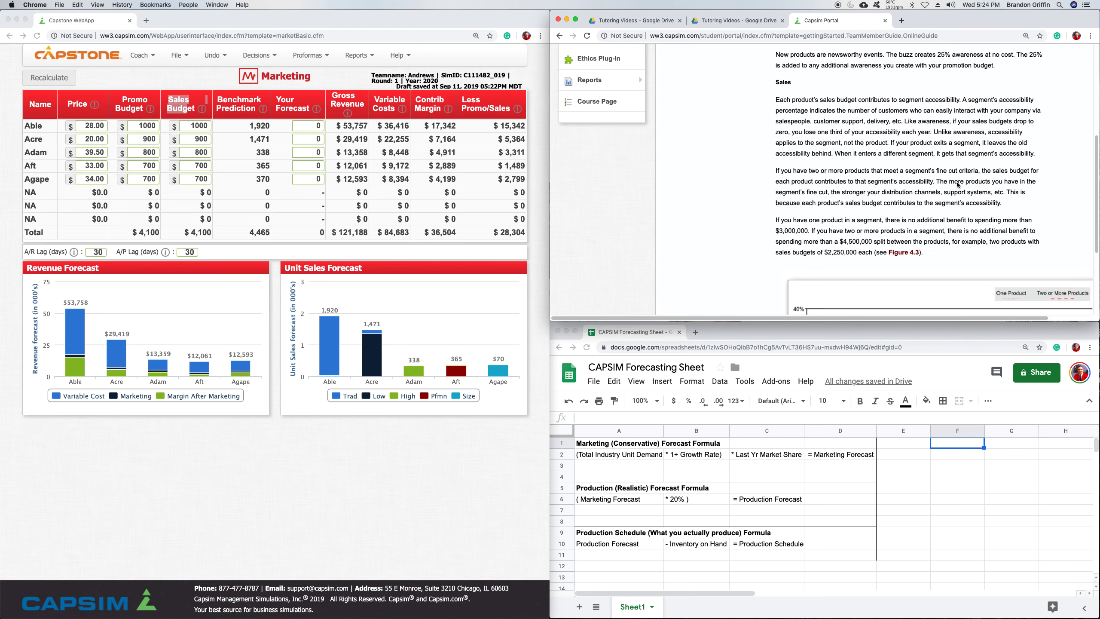
# Step: Enlarge the guide window and study the Figure 4.2 promotion budget curve, highlighting "diminishing returns" in its caption
pyautogui.click(575, 19)
pyautogui.scroll(10, 758, 323)
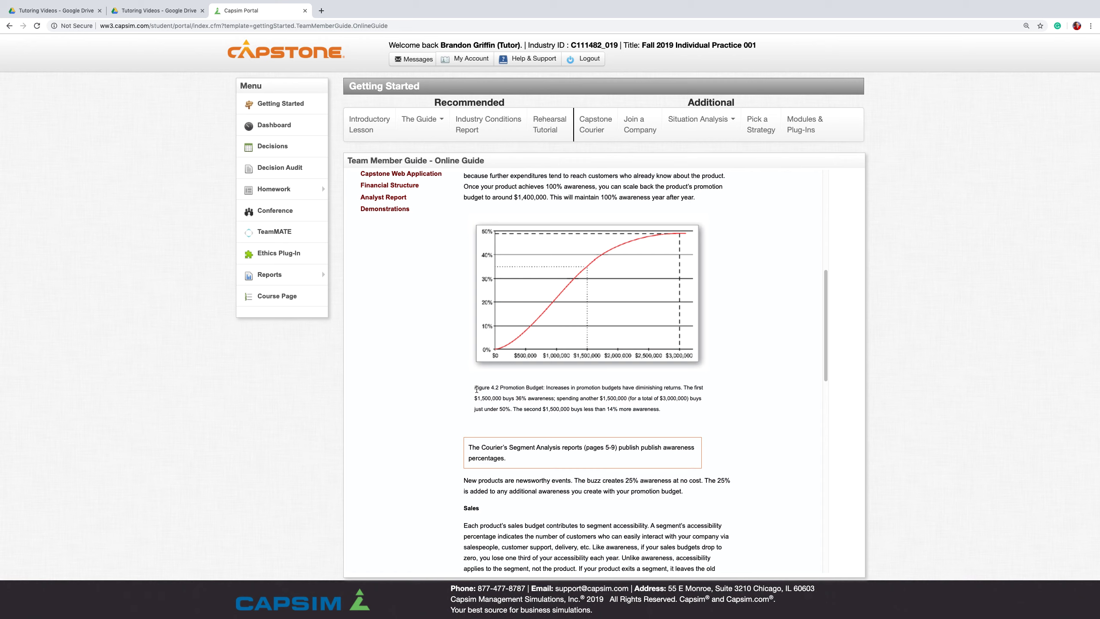
pyautogui.moveTo(476, 389); pyautogui.dragTo(680, 389)
pyautogui.click(652, 389)
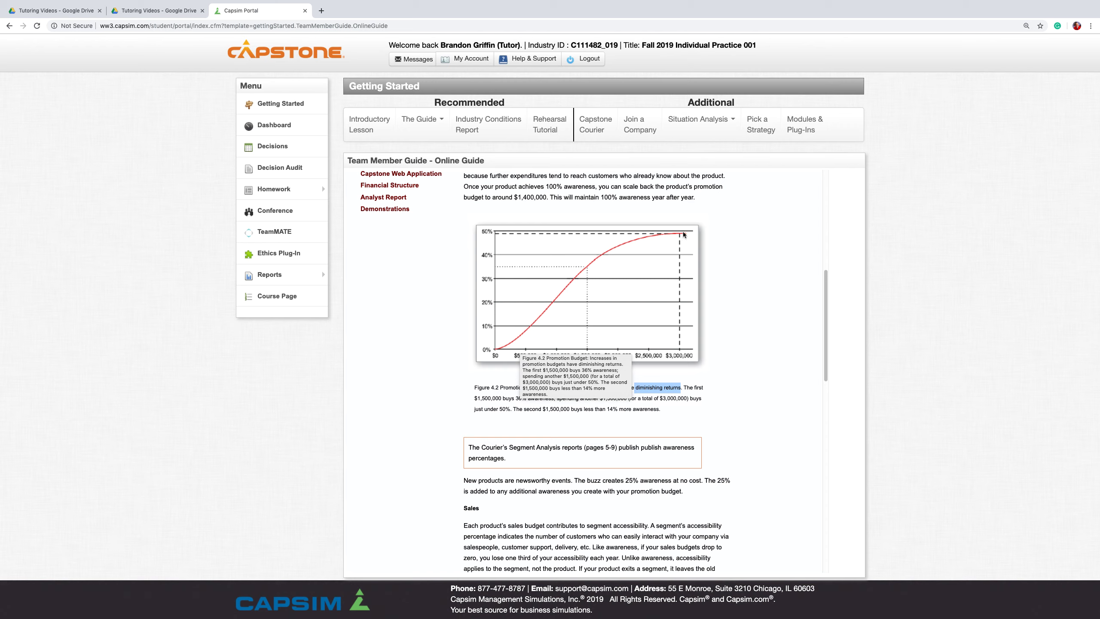
pyautogui.click(505, 369)
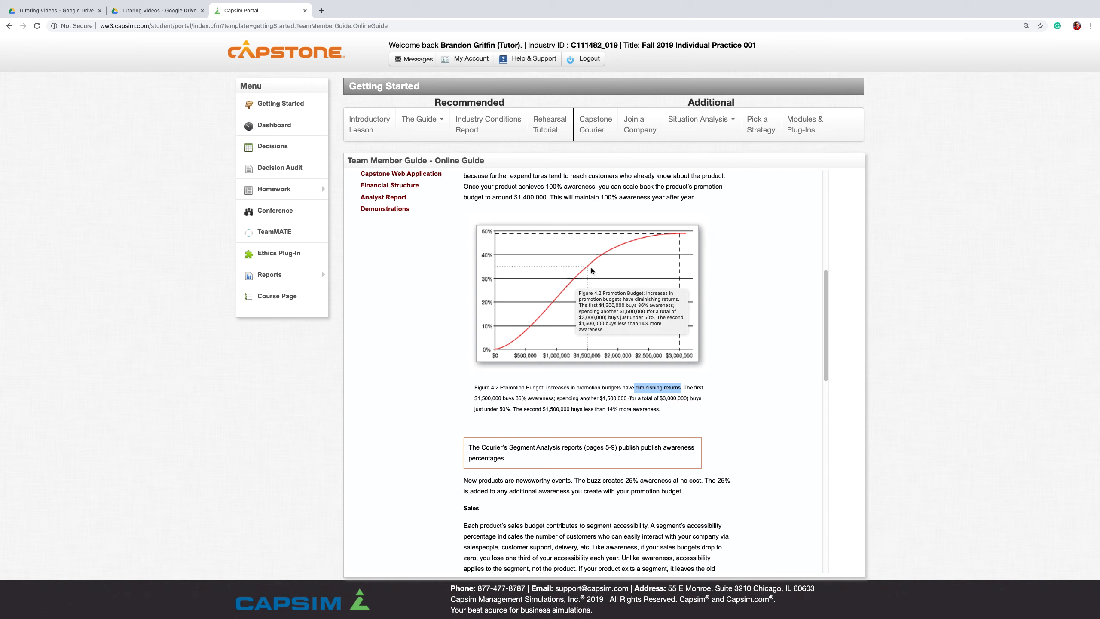
pyautogui.click(542, 397)
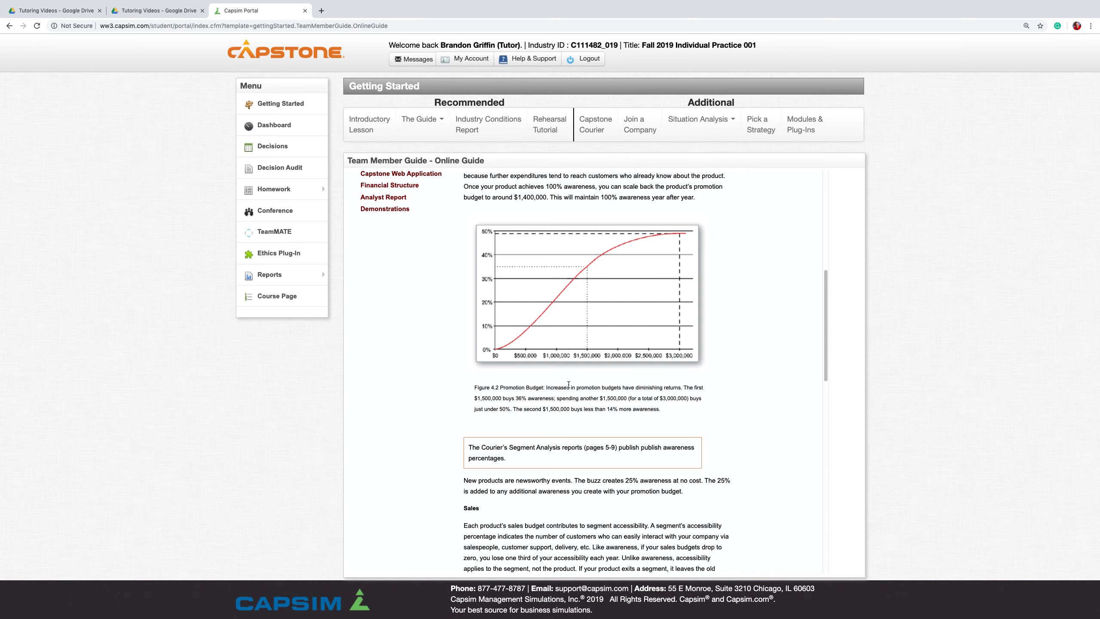
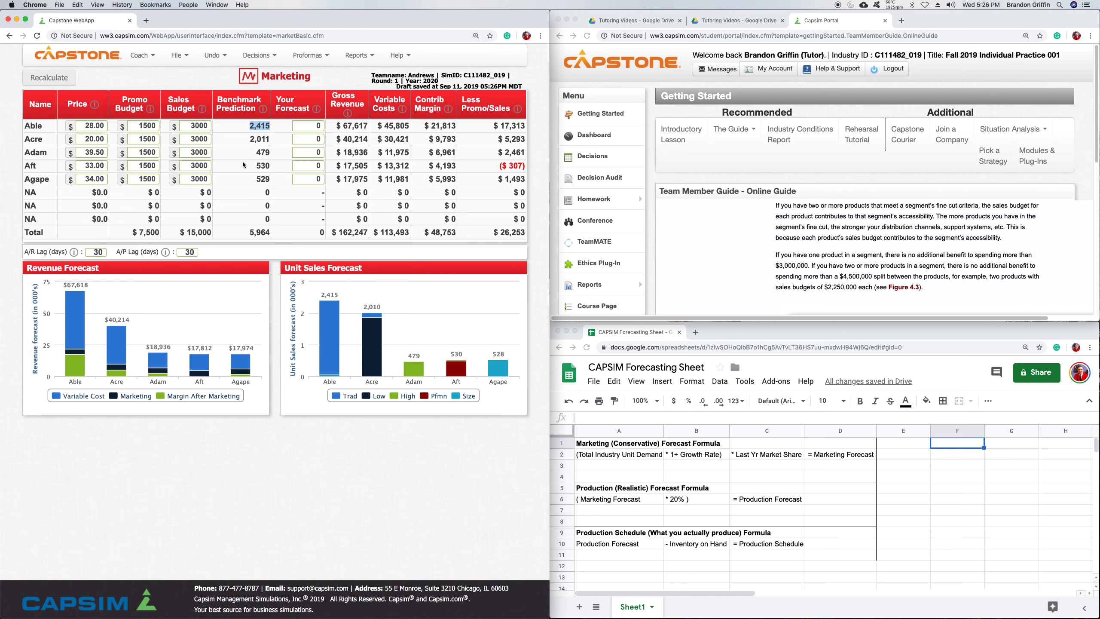
# Step: Switch to the Capstone Courier report in Google Drive and check Agape's customer awareness and accessibility among the Size segment's top products
pyautogui.doubleClick(262, 165)
pyautogui.click(273, 154)
pyautogui.click(721, 25)
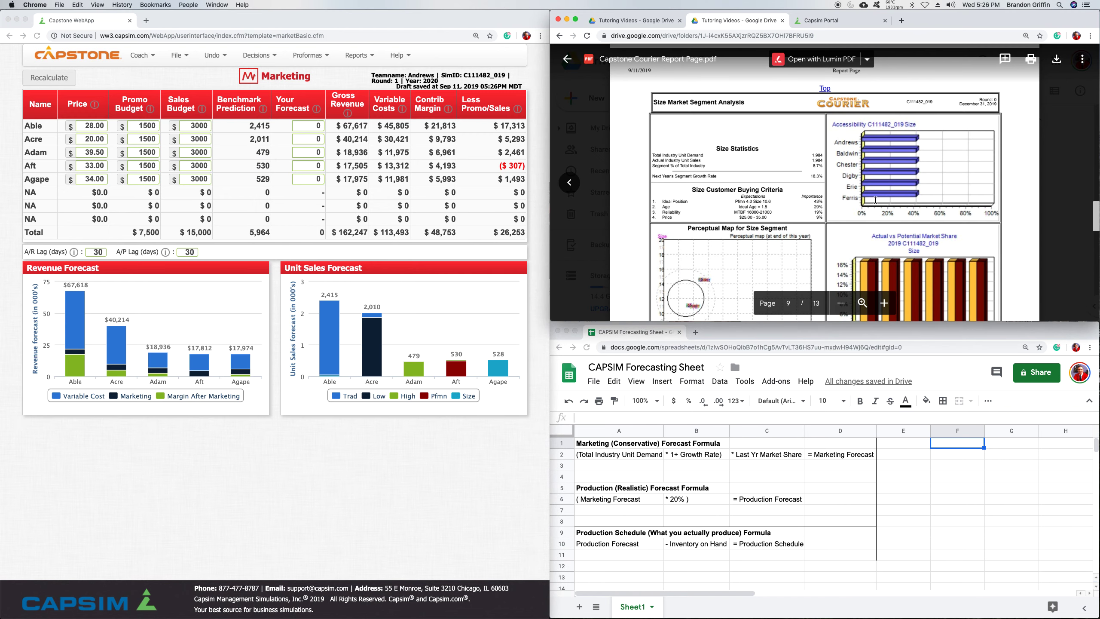
pyautogui.scroll(-5, 656, 184)
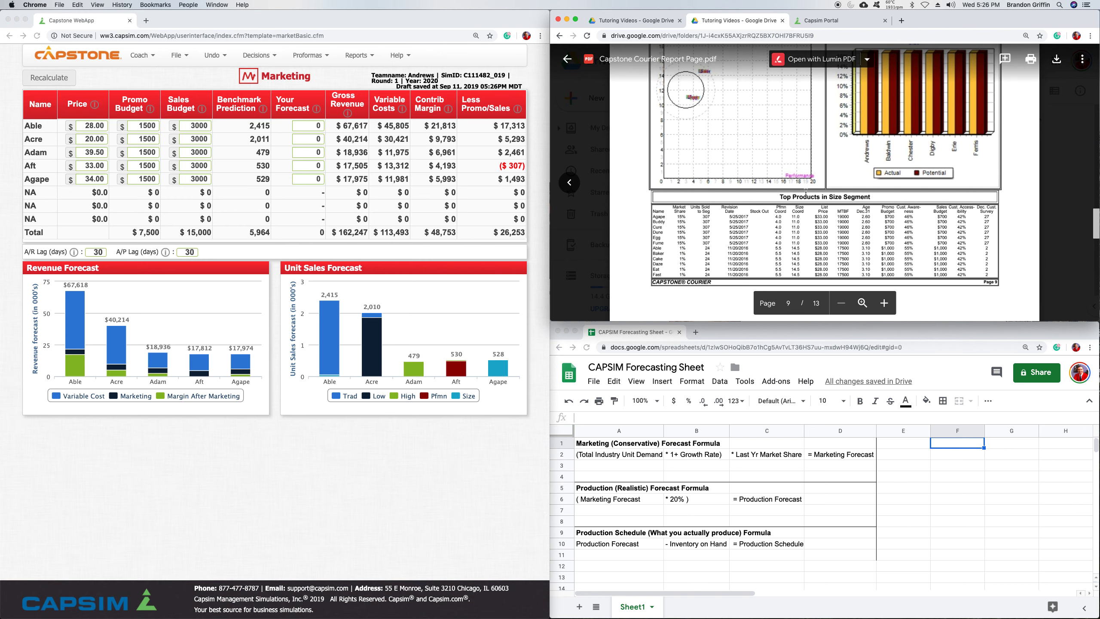
pyautogui.doubleClick(908, 216)
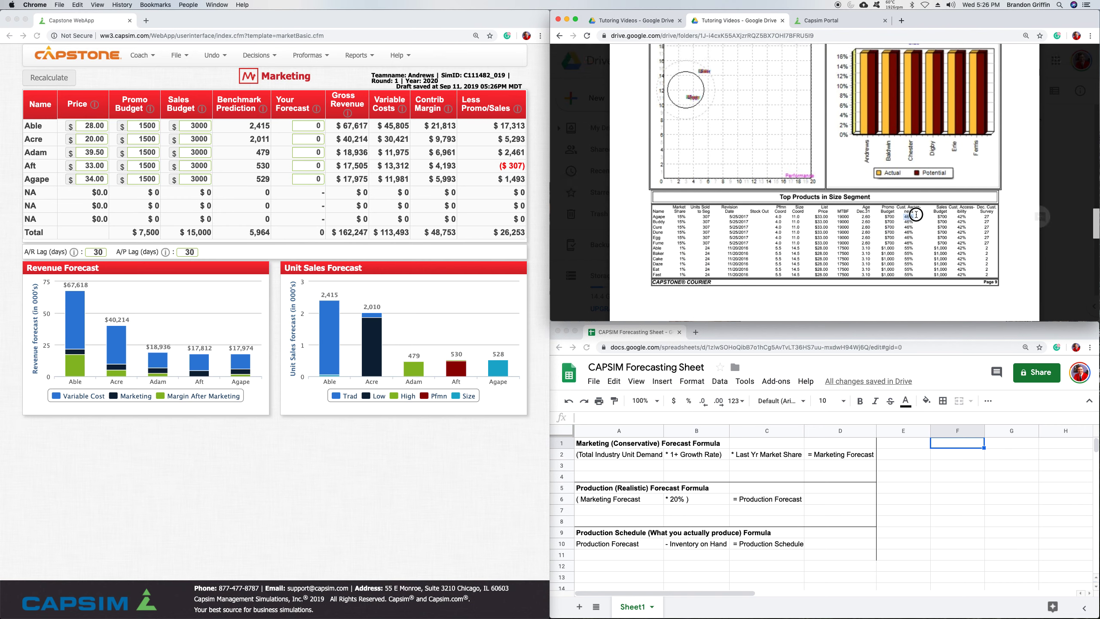
pyautogui.click(970, 217)
pyautogui.click(917, 219)
pyautogui.doubleClick(909, 217)
pyautogui.doubleClick(961, 217)
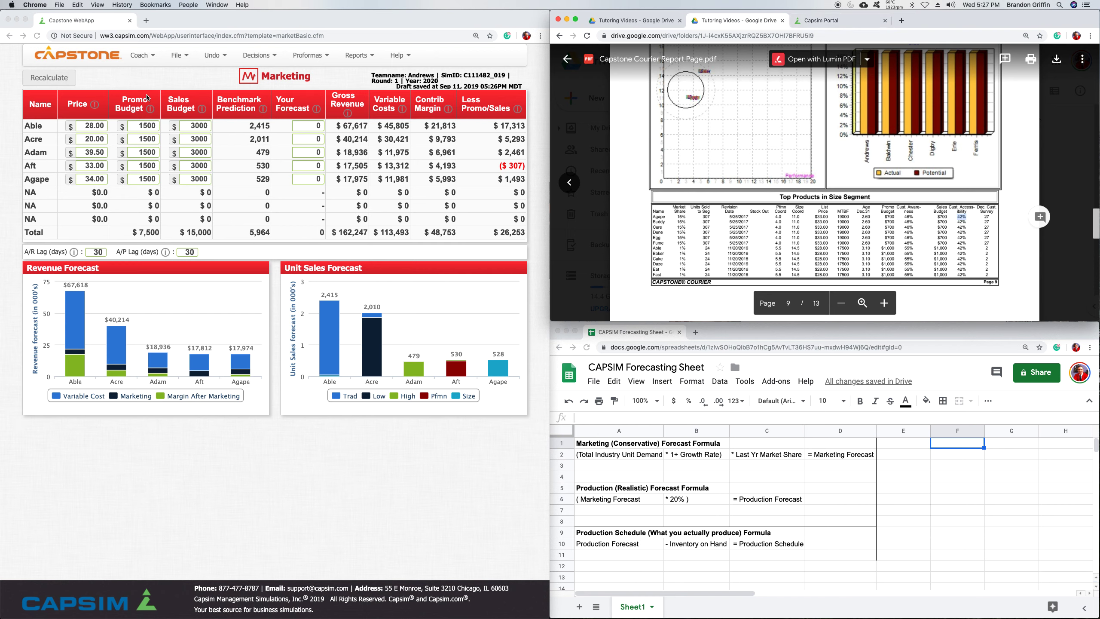
pyautogui.click(139, 113)
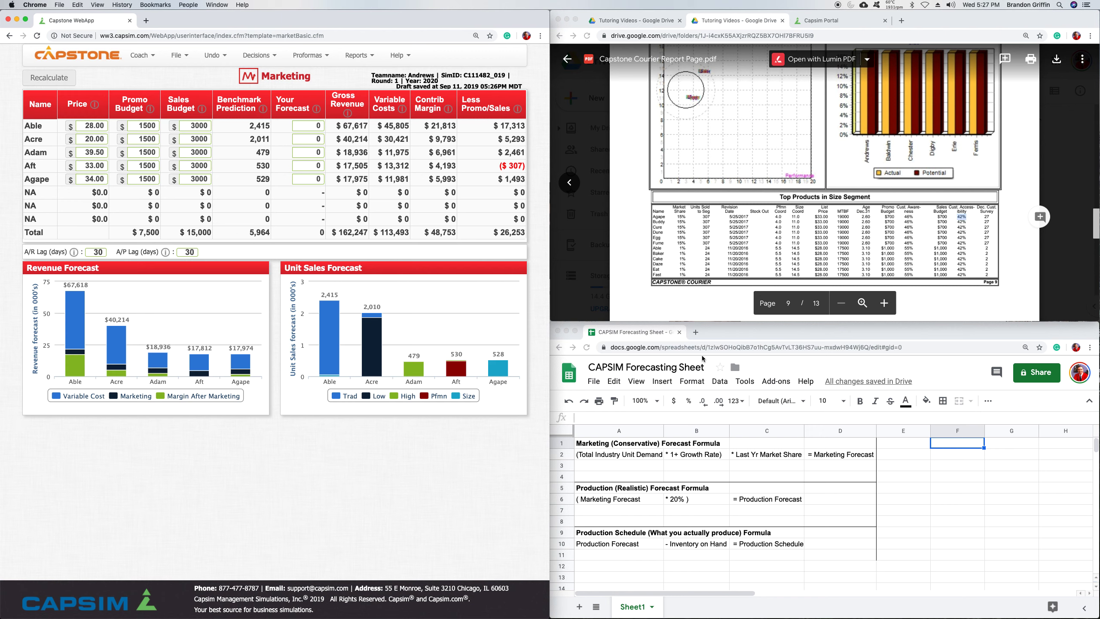
# Step: Review the Marketing (Conservative) Forecast Formula in the forecasting sheet, selecting its Total Industry Unit Demand term
pyautogui.click(632, 450)
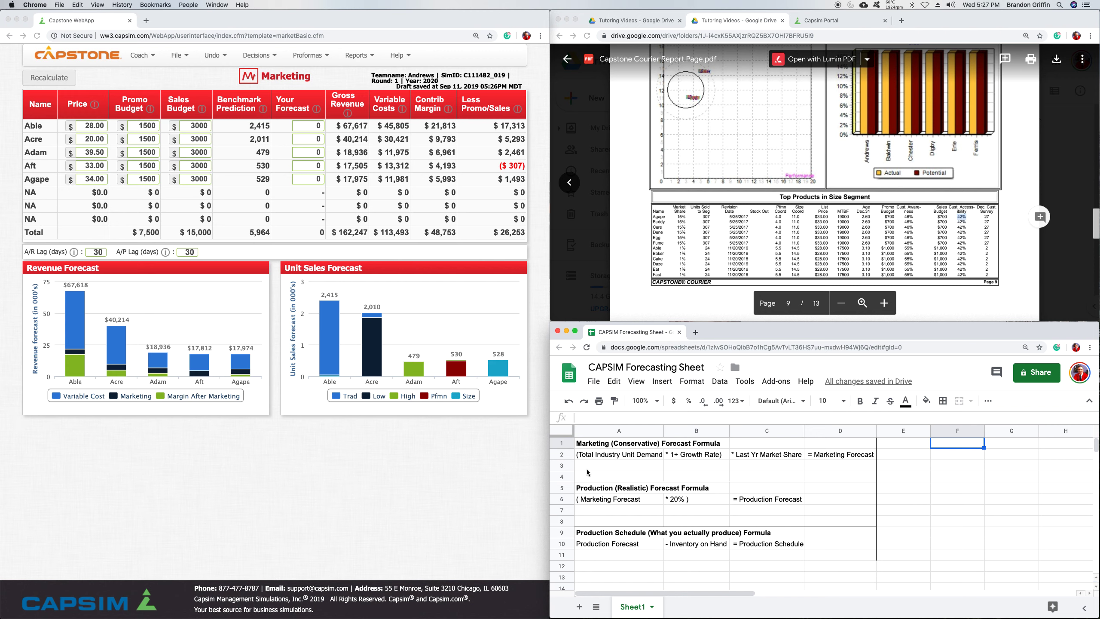
pyautogui.click(594, 453)
pyautogui.press('Up')
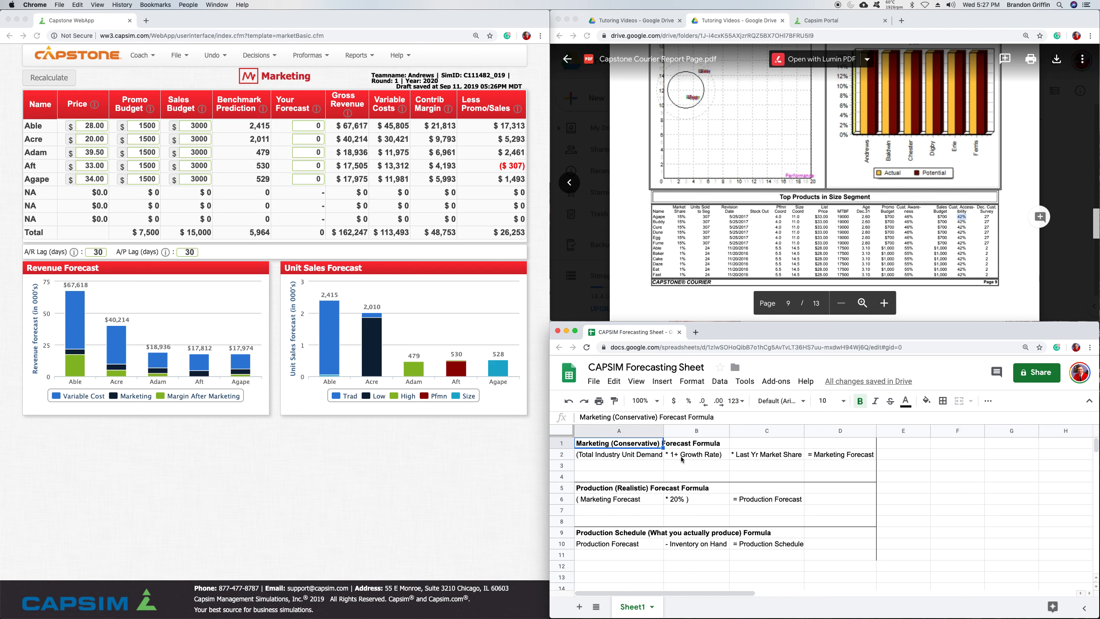
pyautogui.click(632, 458)
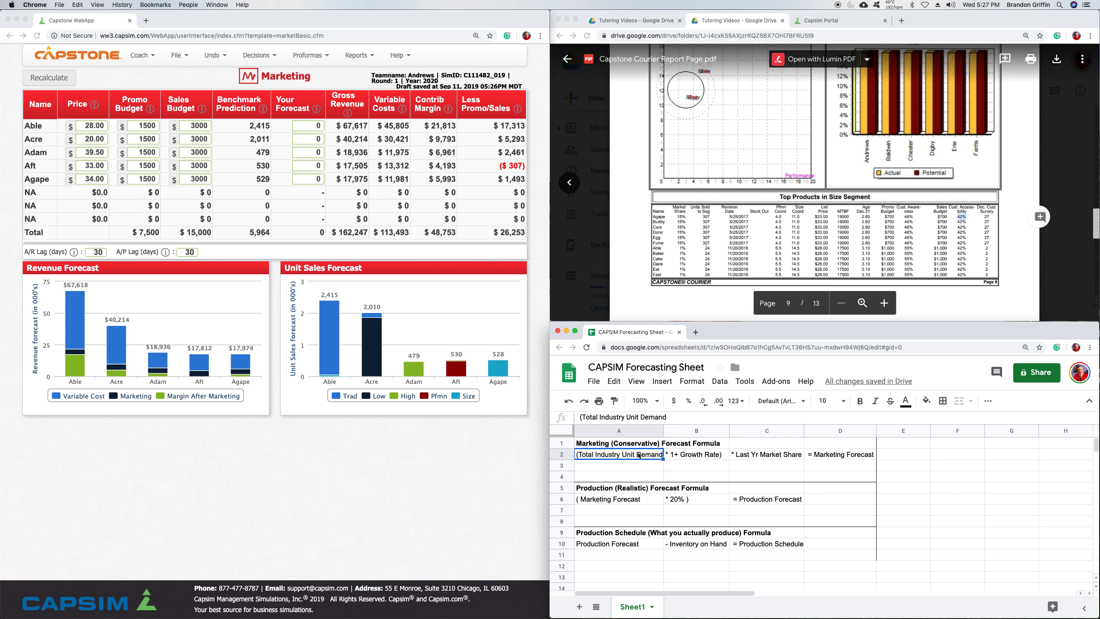
# Step: Find the Traditional Market Segment Analysis on page 5 of the Courier and highlight its Total Industry Unit Demand line
pyautogui.scroll(3, 941, 216)
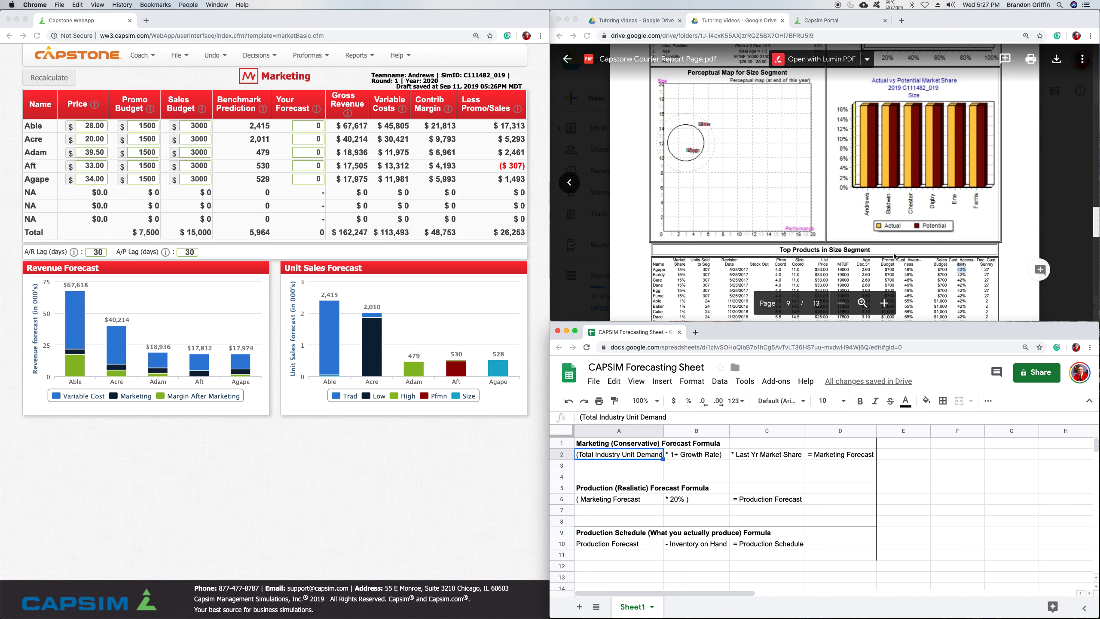
pyautogui.click(598, 471)
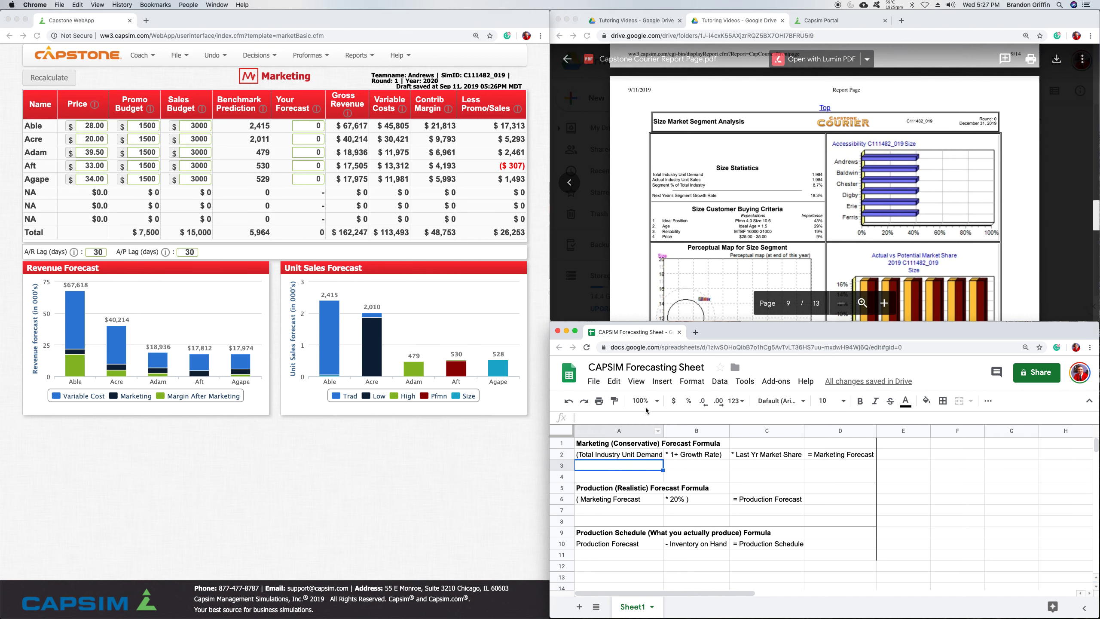
pyautogui.scroll(20, 686, 215)
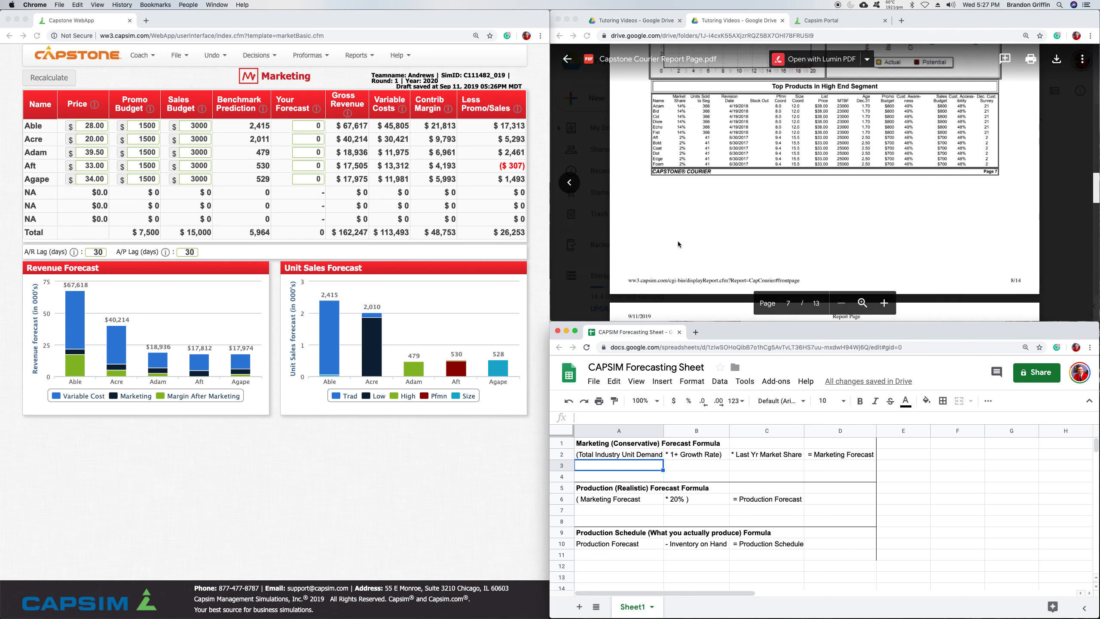
pyautogui.scroll(5, 686, 229)
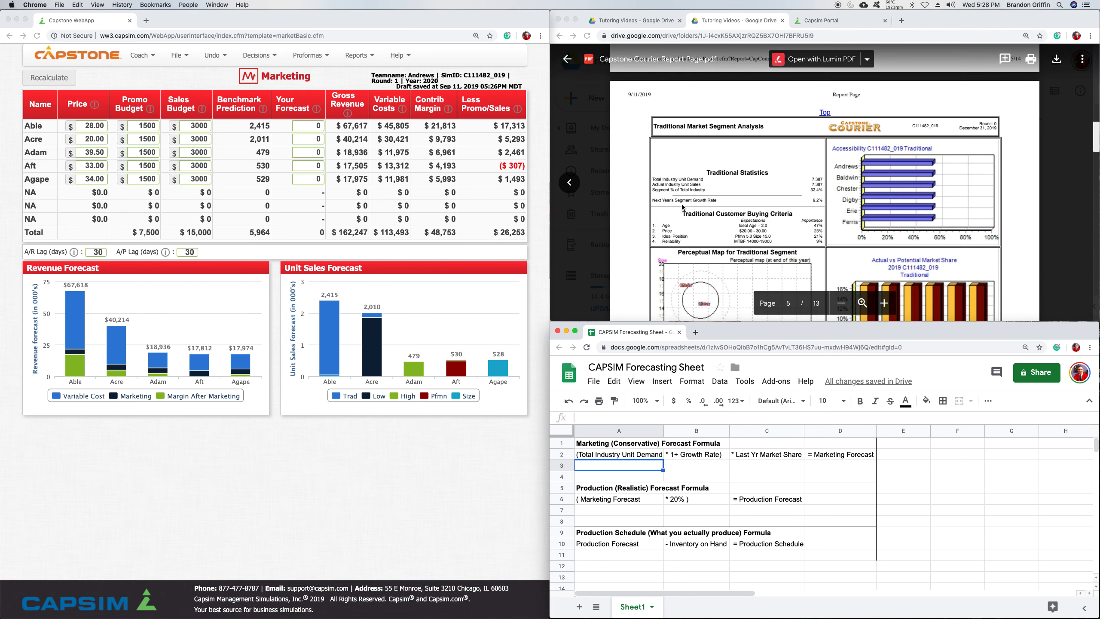
pyautogui.click(653, 175)
pyautogui.moveTo(654, 177); pyautogui.dragTo(704, 180)
pyautogui.moveTo(808, 181); pyautogui.dragTo(824, 178)
pyautogui.click(826, 180)
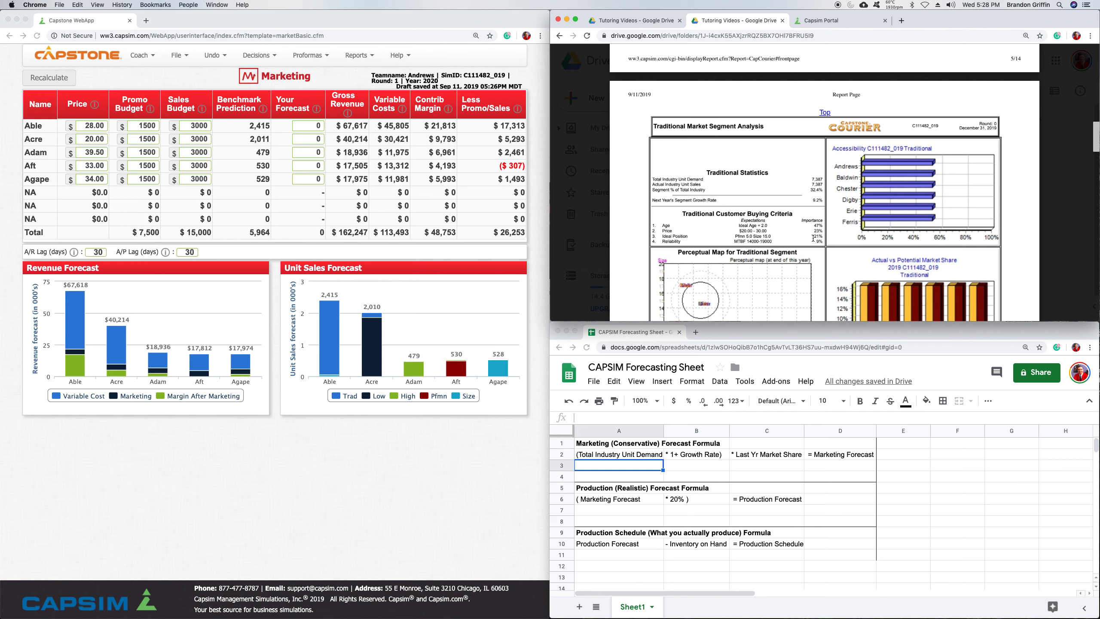
# Step: Check the Top Products in Traditional Segment table and return to cell A3 of the forecasting sheet
pyautogui.scroll(-2, 814, 238)
pyautogui.scroll(-6, 812, 238)
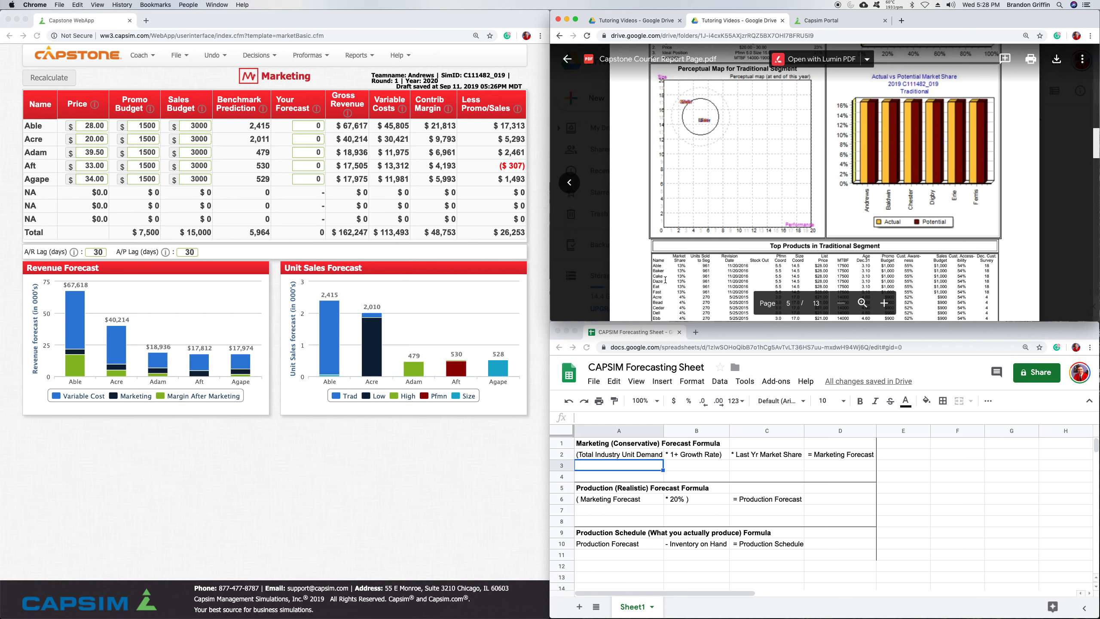
pyautogui.scroll(-1, 664, 284)
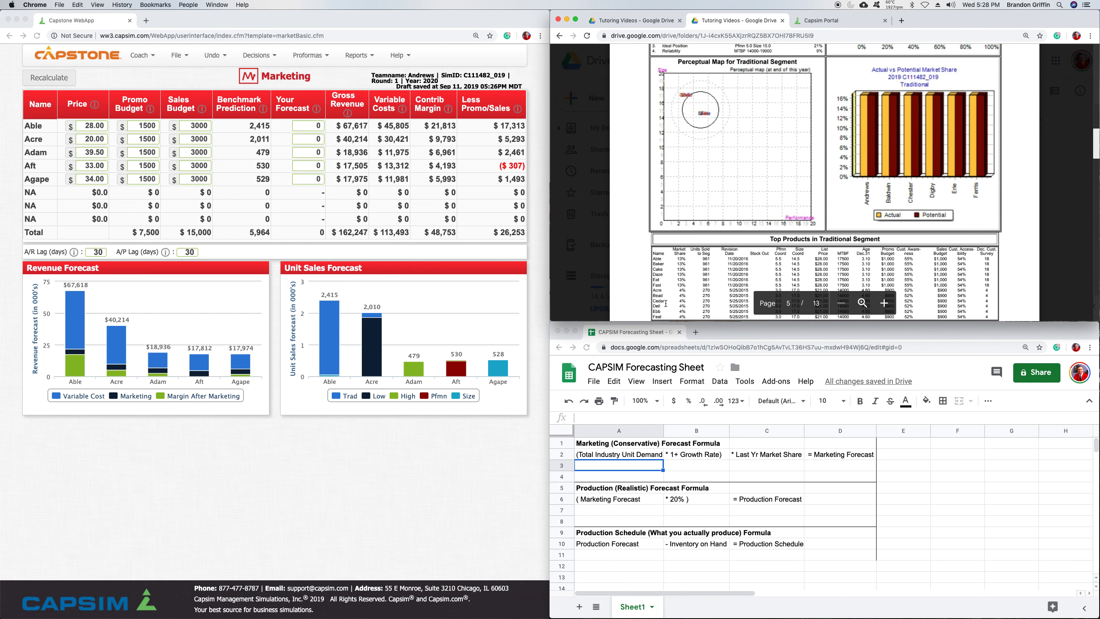
pyautogui.scroll(6, 792, 167)
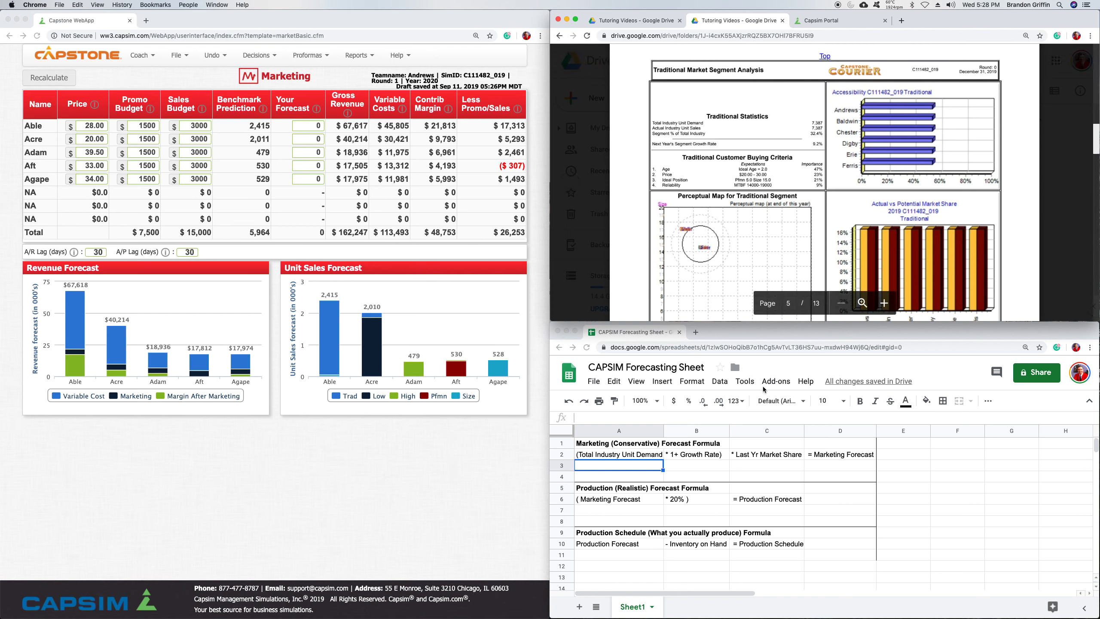
pyautogui.click(655, 459)
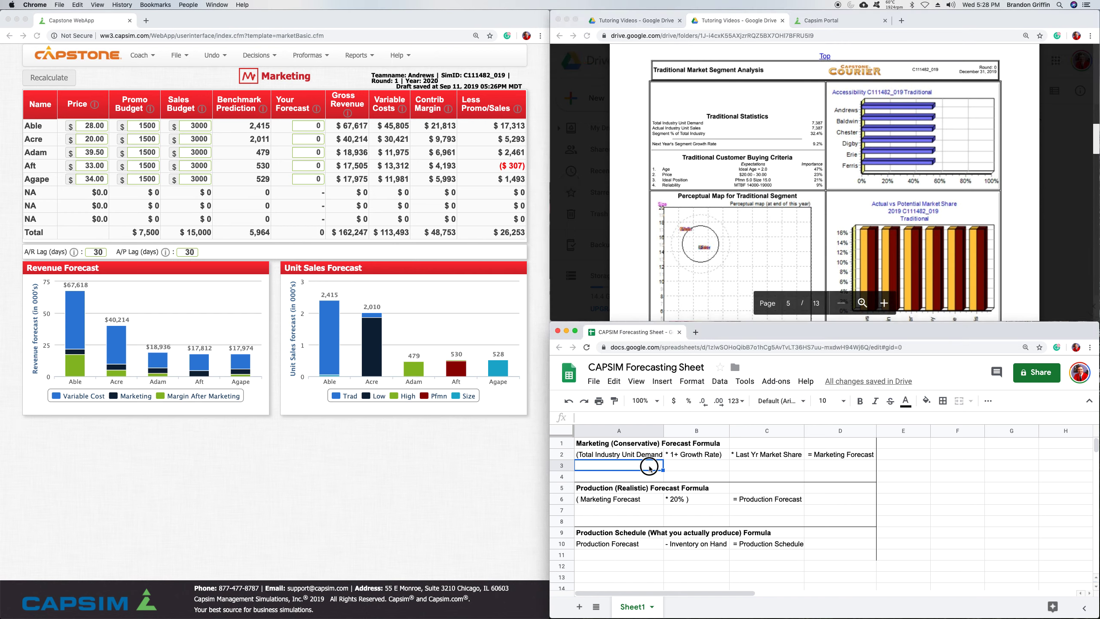
# Step: Enter 7387 as the Total Industry Unit Demand in A3 and compare it with the Traditional Statistics in the Courier
pyautogui.write('7387')
pyautogui.press('Tab')
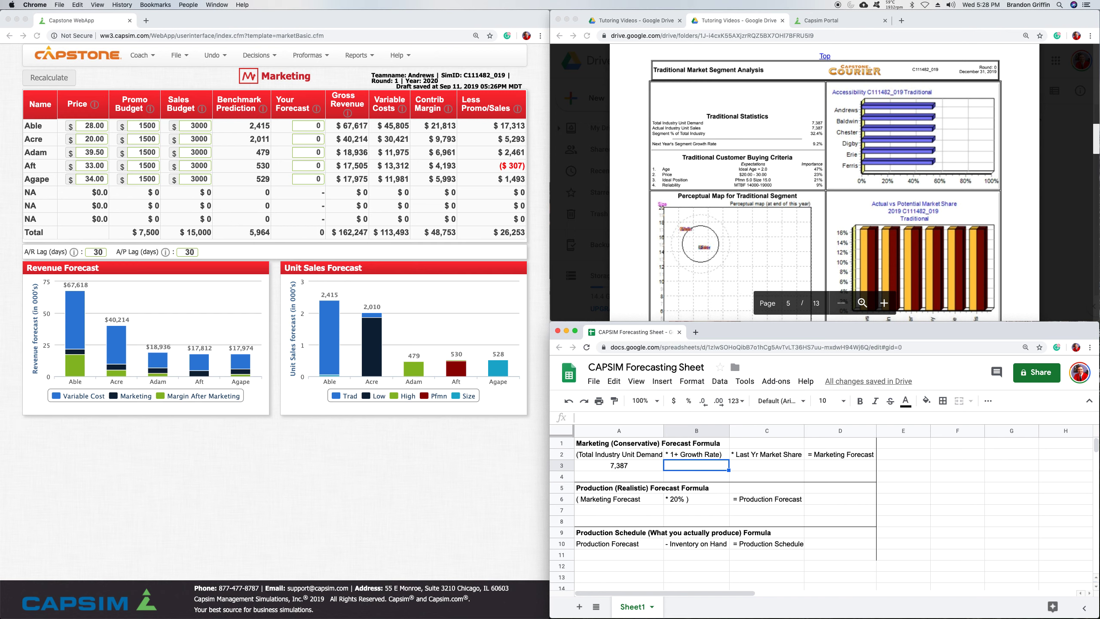
pyautogui.click(646, 455)
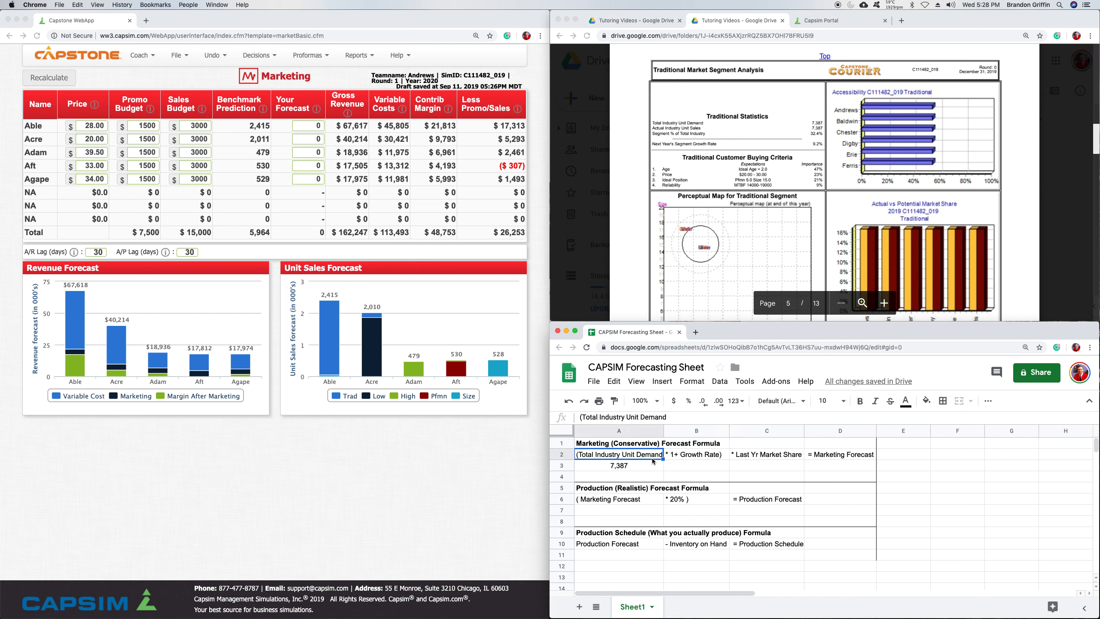
pyautogui.click(647, 469)
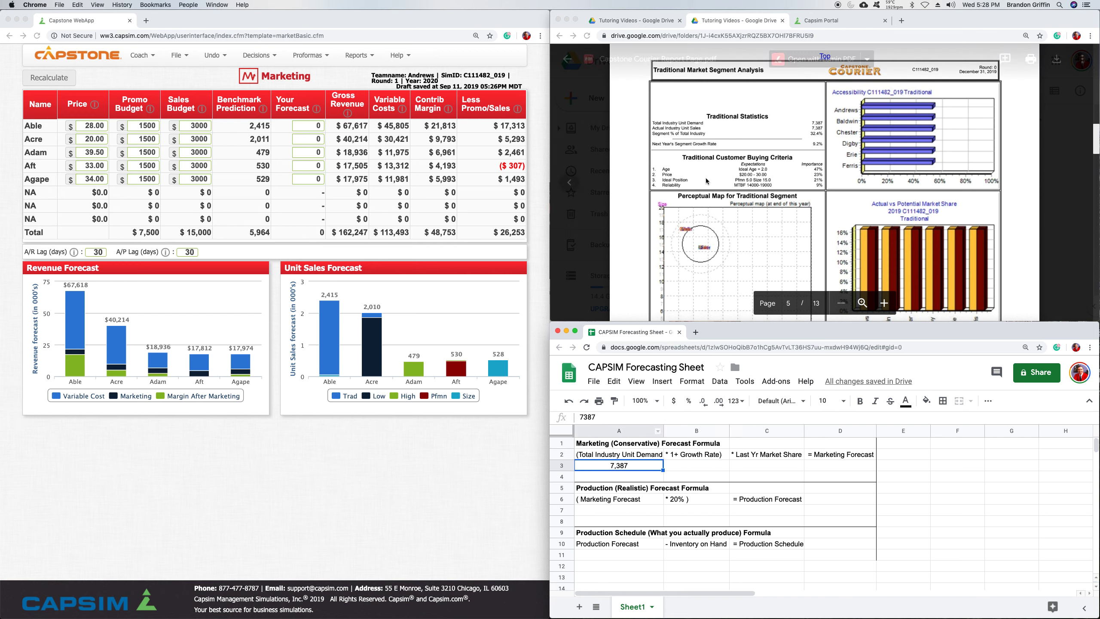
pyautogui.click(809, 121)
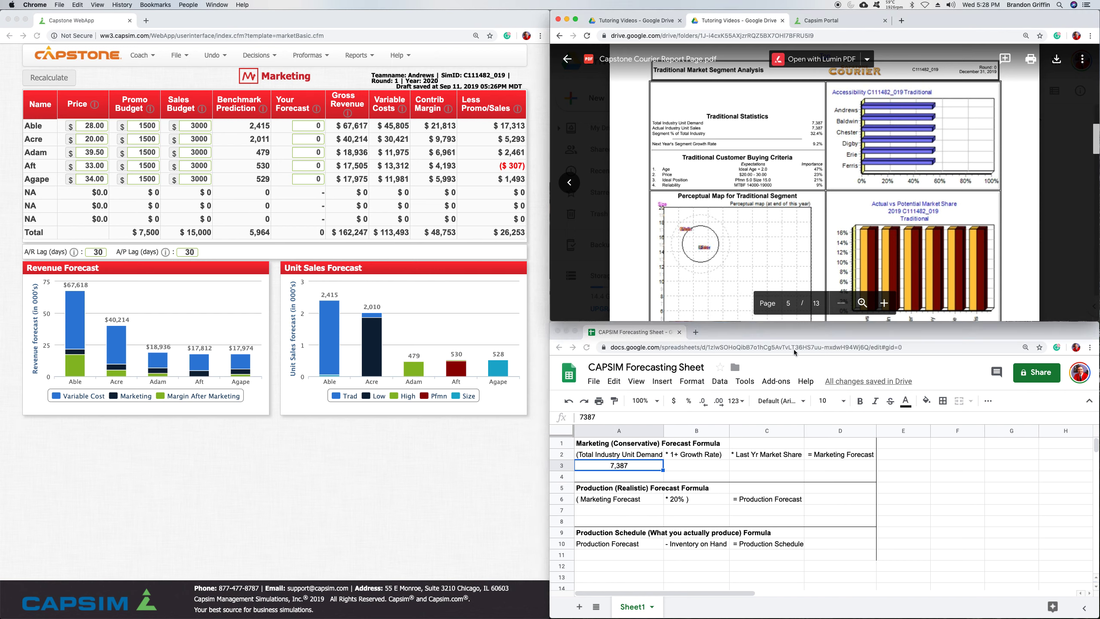
# Step: Highlight the Traditional segment's next-year growth rate in the Courier and enter 109.2% in B3 under 1+ Growth Rate
pyautogui.click(704, 467)
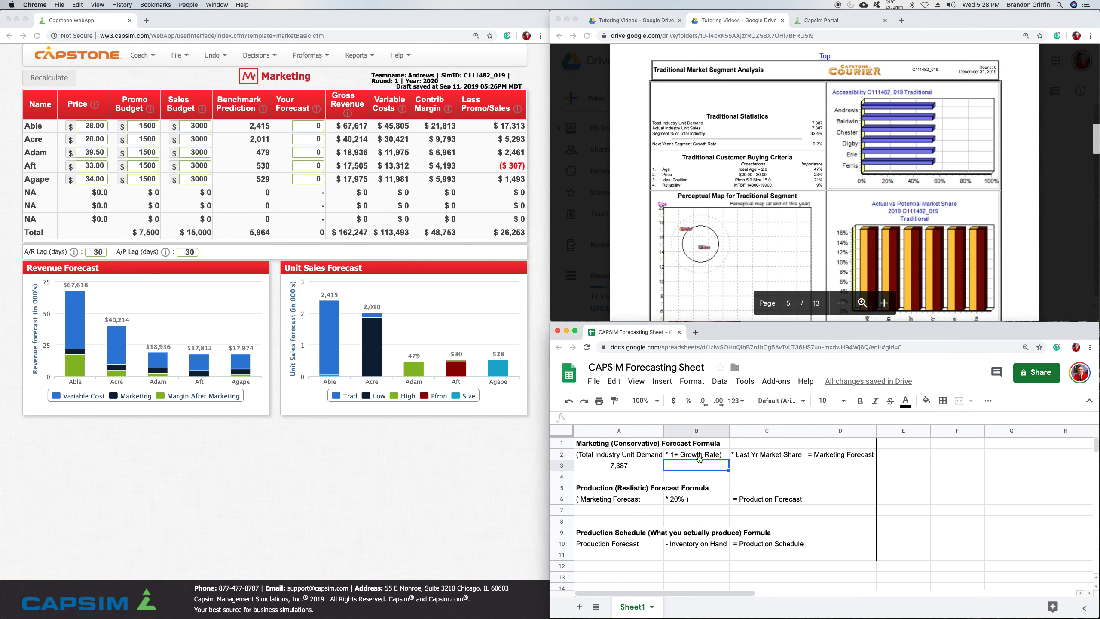
pyautogui.click(820, 144)
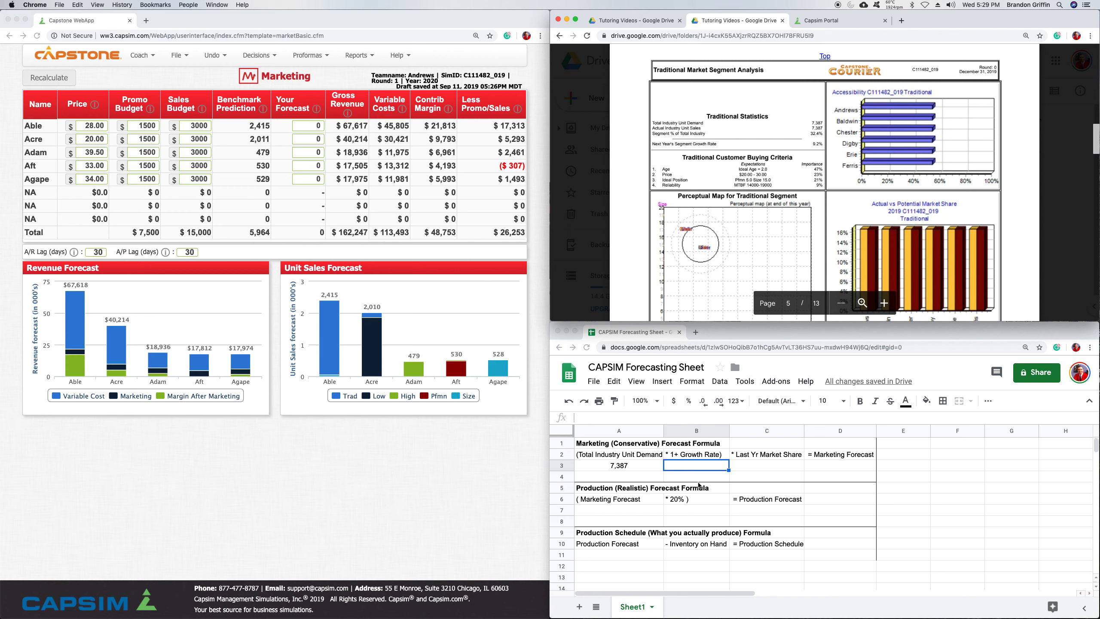
pyautogui.click(692, 466)
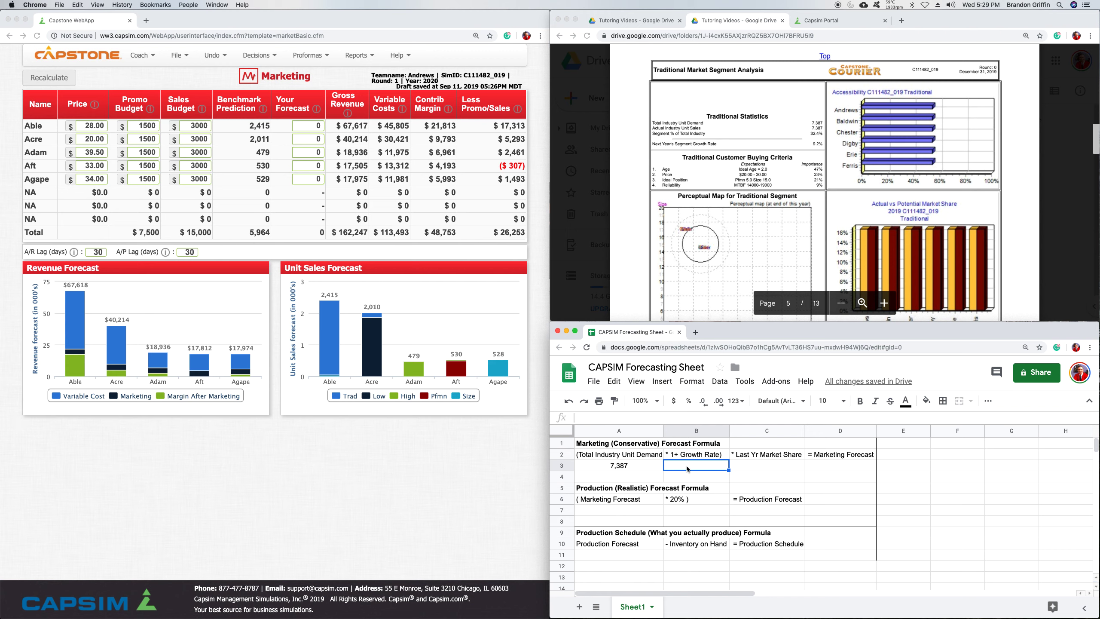
pyautogui.click(635, 469)
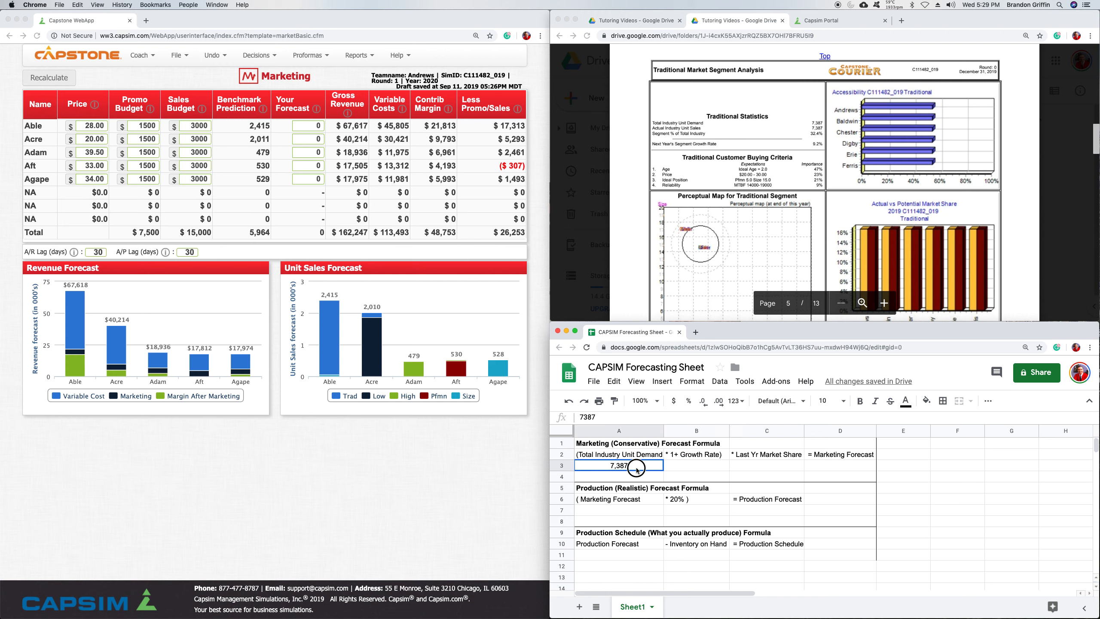
pyautogui.click(670, 466)
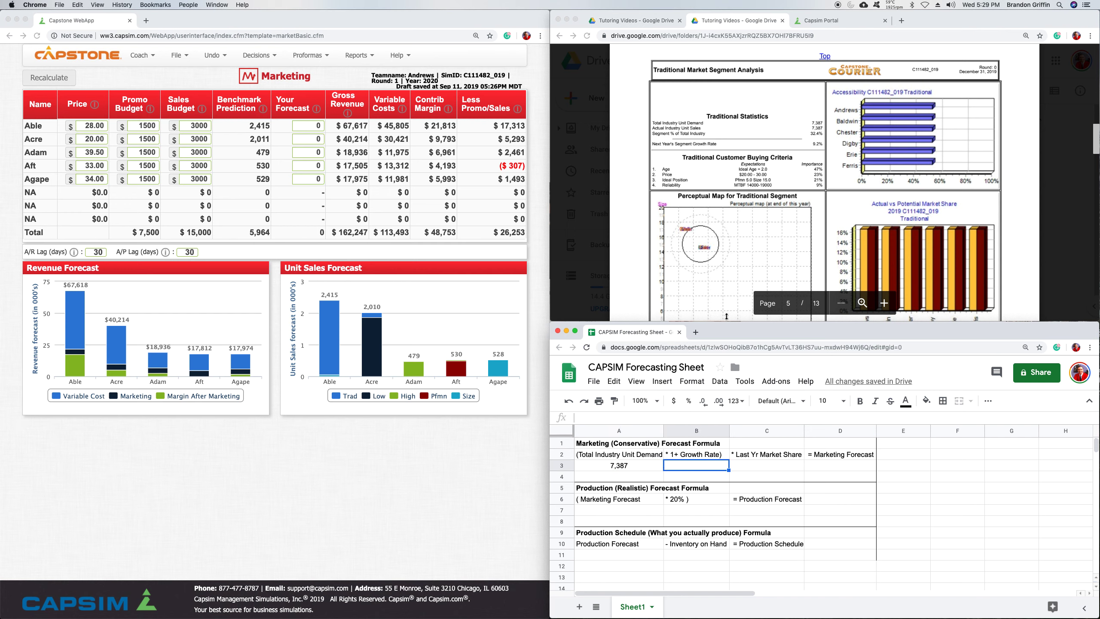
pyautogui.click(806, 148)
pyautogui.moveTo(823, 146); pyautogui.dragTo(811, 145)
pyautogui.click(703, 472)
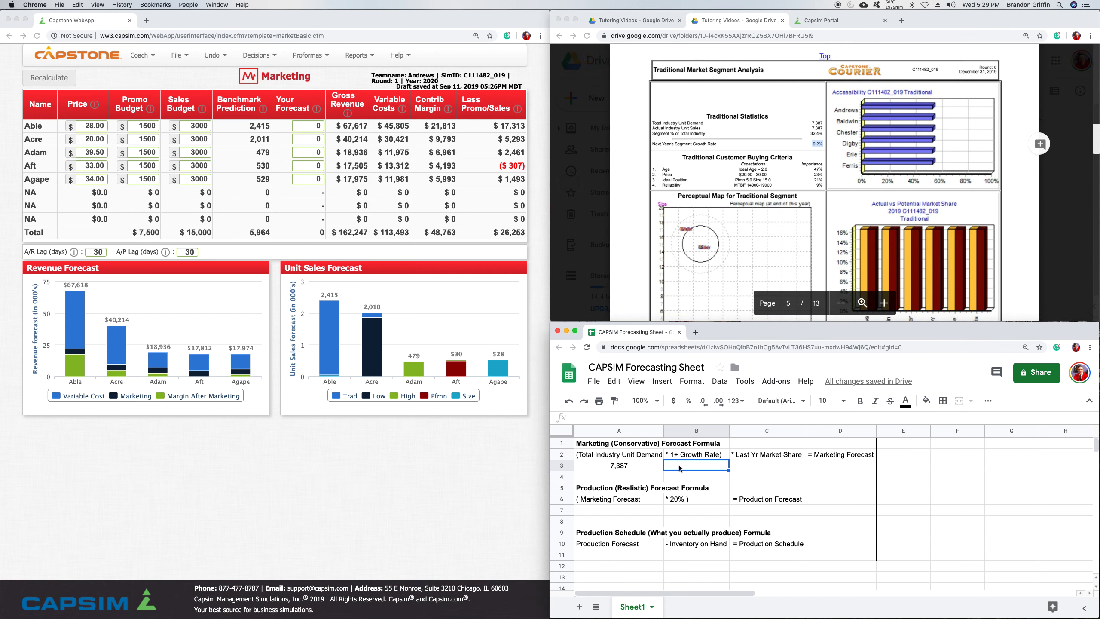
pyautogui.write('109.2')
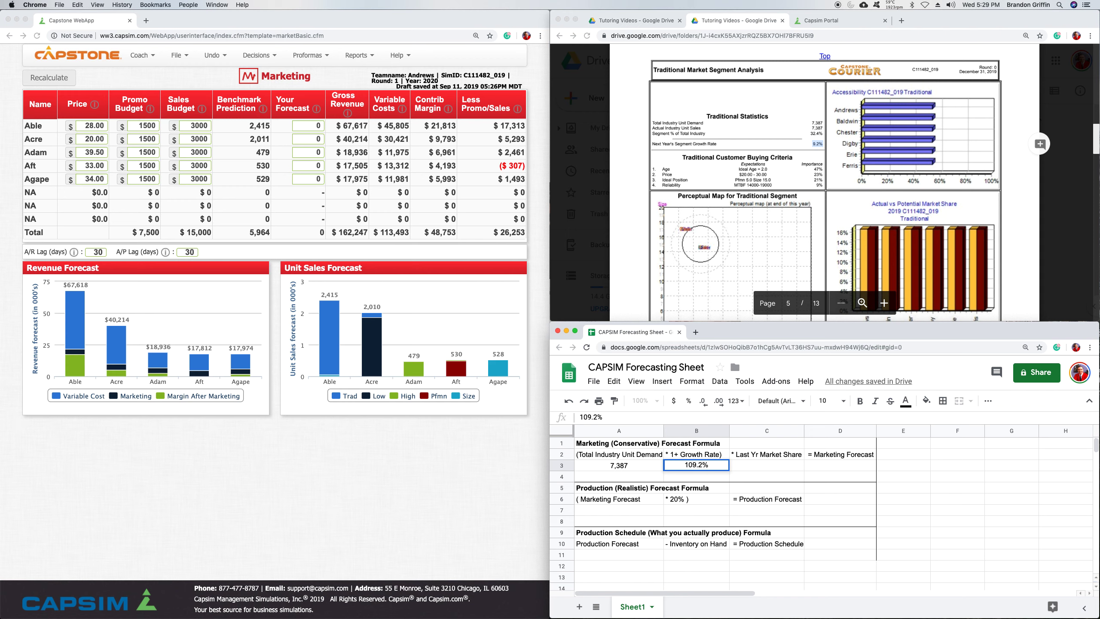
pyautogui.press('Return')
pyautogui.press('Up')
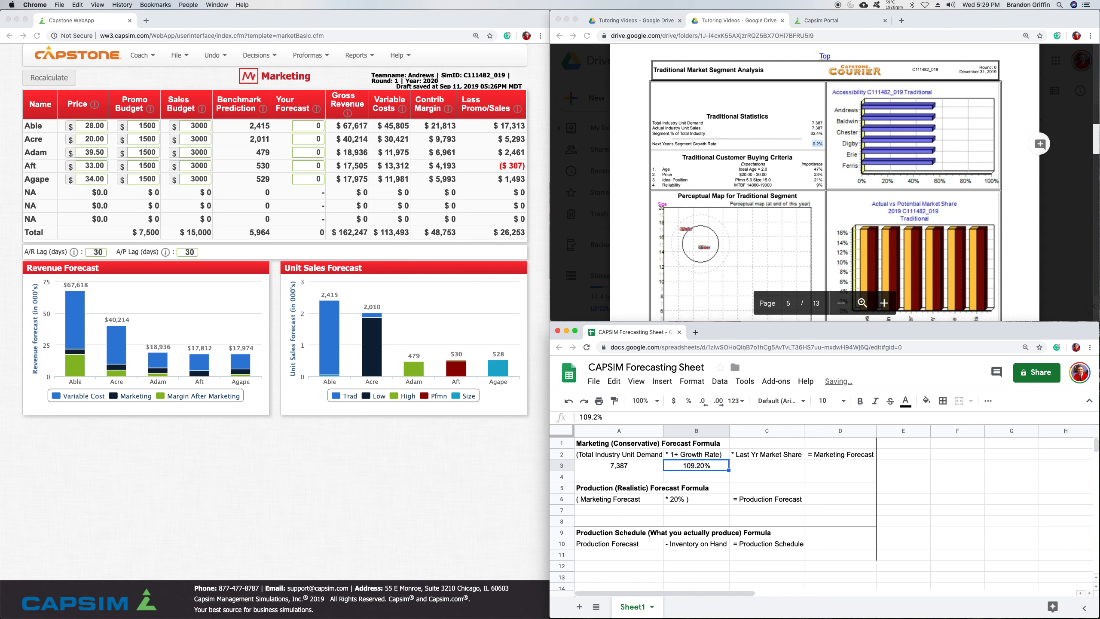
# Step: Find the Actual Market Share in Units table in the Market Share Report on page 10 of the Courier
pyautogui.press('Right')
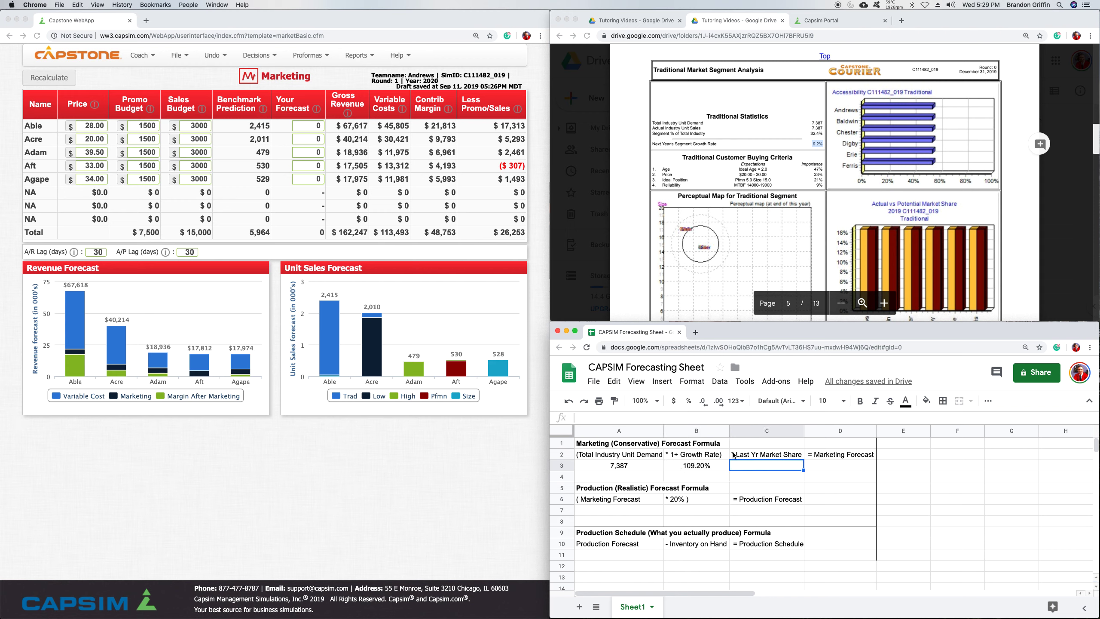
pyautogui.scroll(-2, 934, 234)
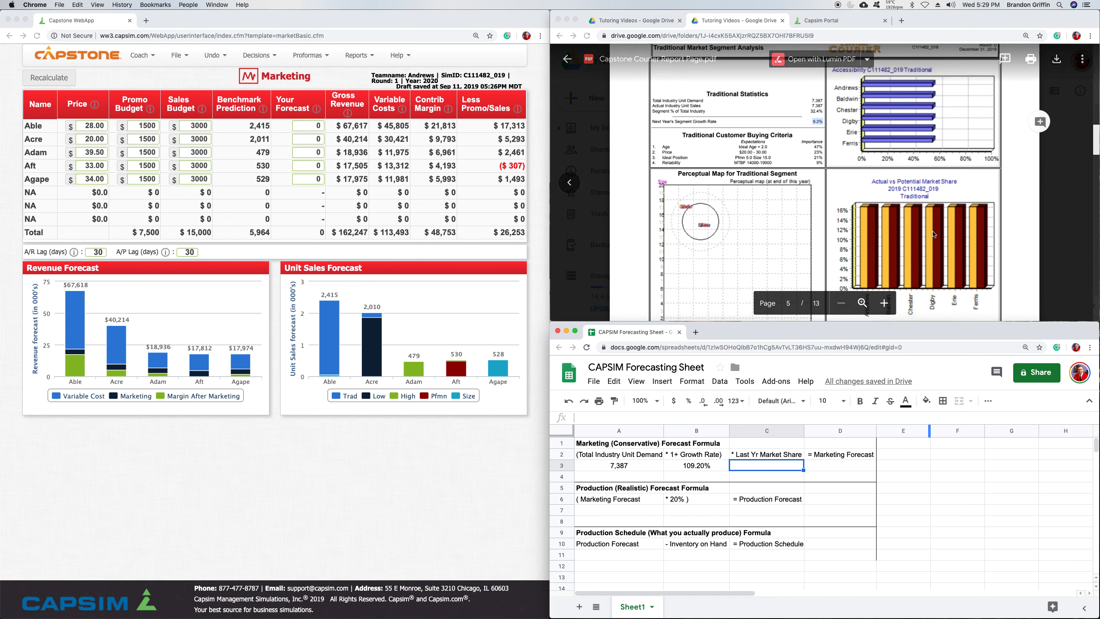
pyautogui.scroll(-1, 934, 235)
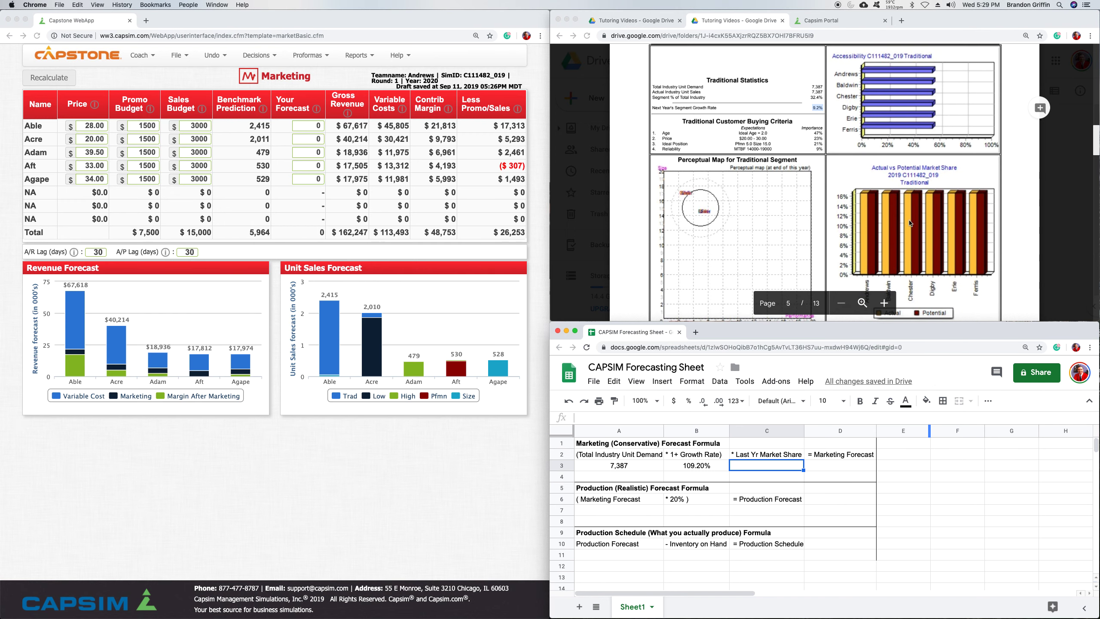
pyautogui.scroll(-10, 892, 221)
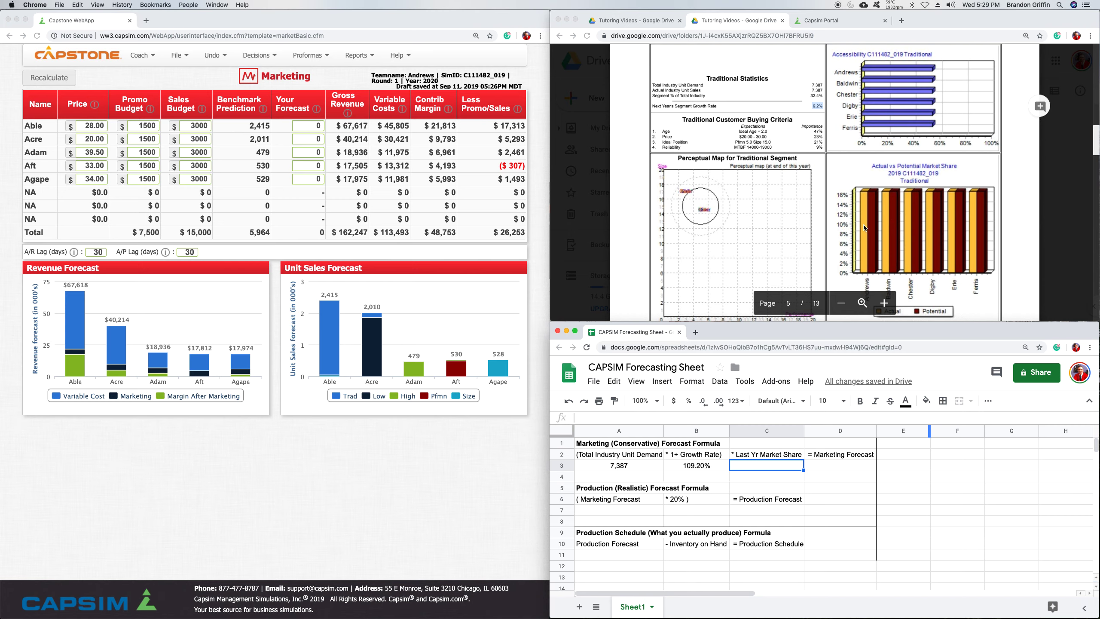
pyautogui.scroll(-15, 857, 228)
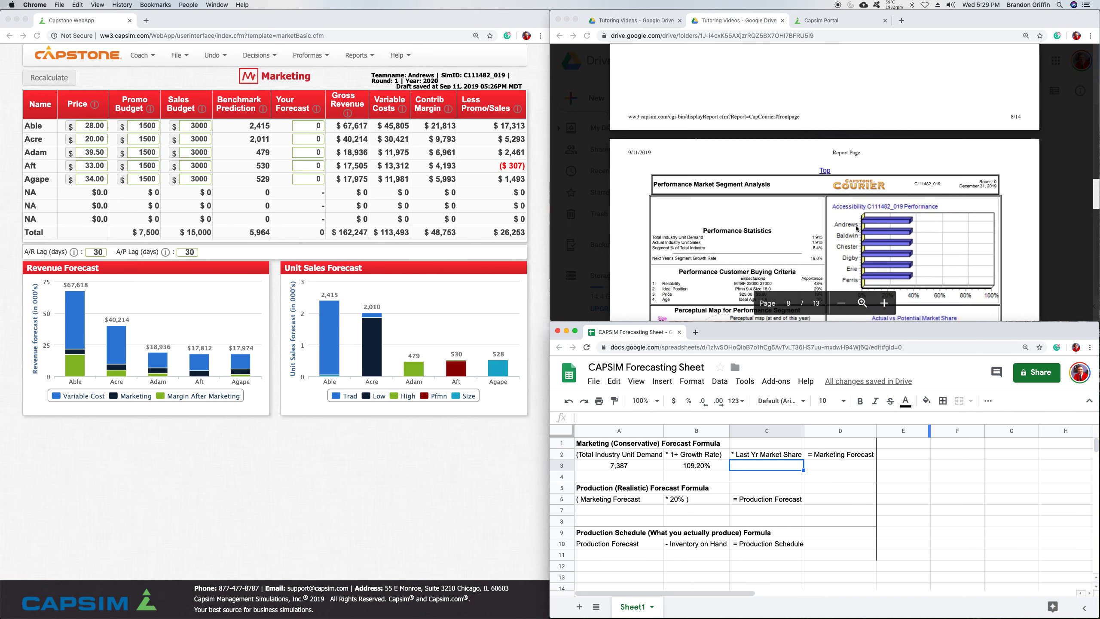
pyautogui.scroll(-15, 856, 229)
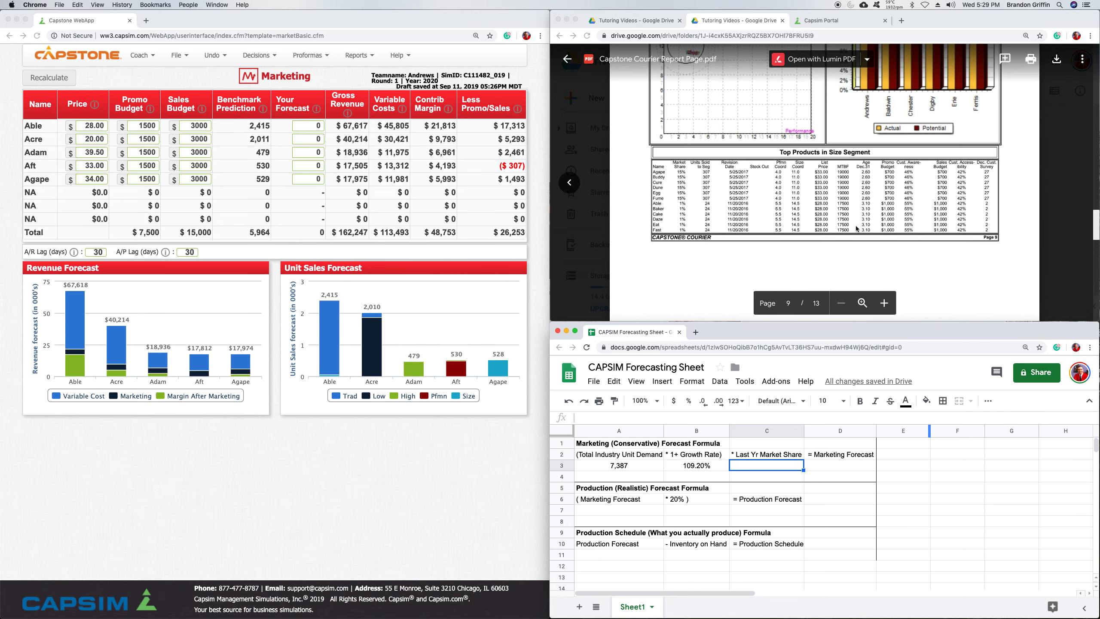
pyautogui.scroll(-3, 857, 228)
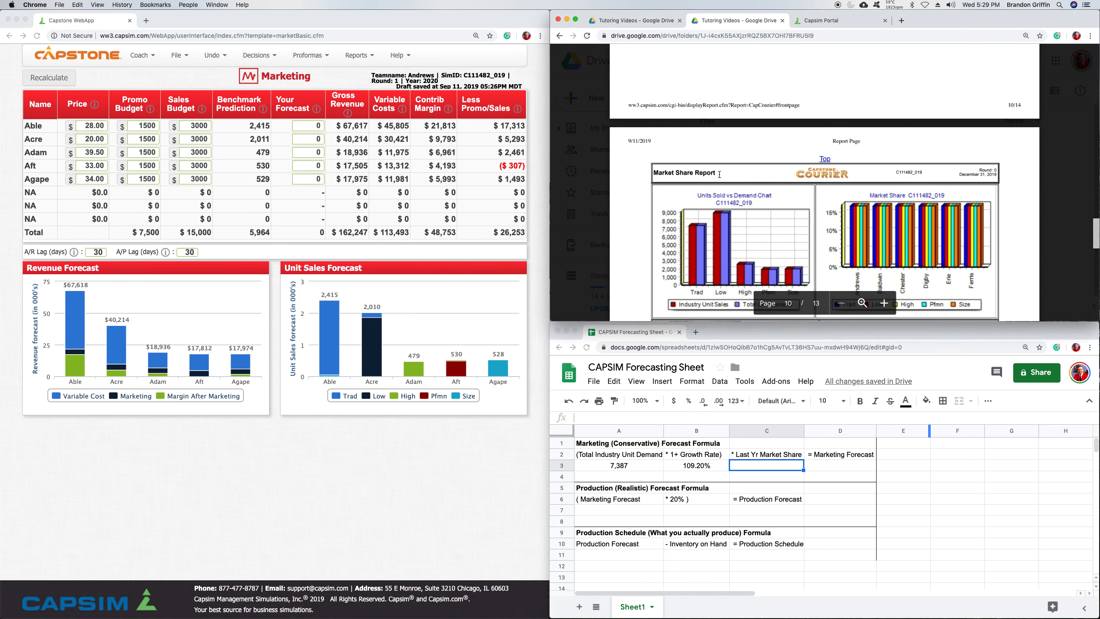
pyautogui.scroll(-8, 648, 178)
pyautogui.scroll(3, 776, 194)
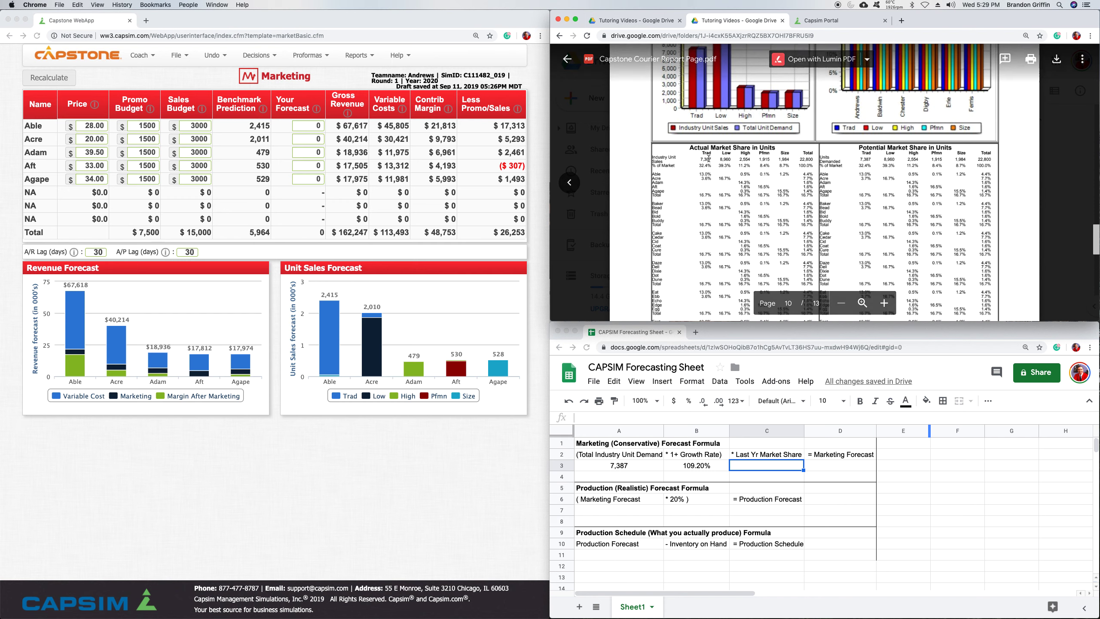
# Step: Highlight the Andrews products' total Traditional market share in the Courier and enter 16.7% in C3 under Last Yr Market Share
pyautogui.moveTo(711, 195); pyautogui.dragTo(693, 194)
pyautogui.click(693, 194)
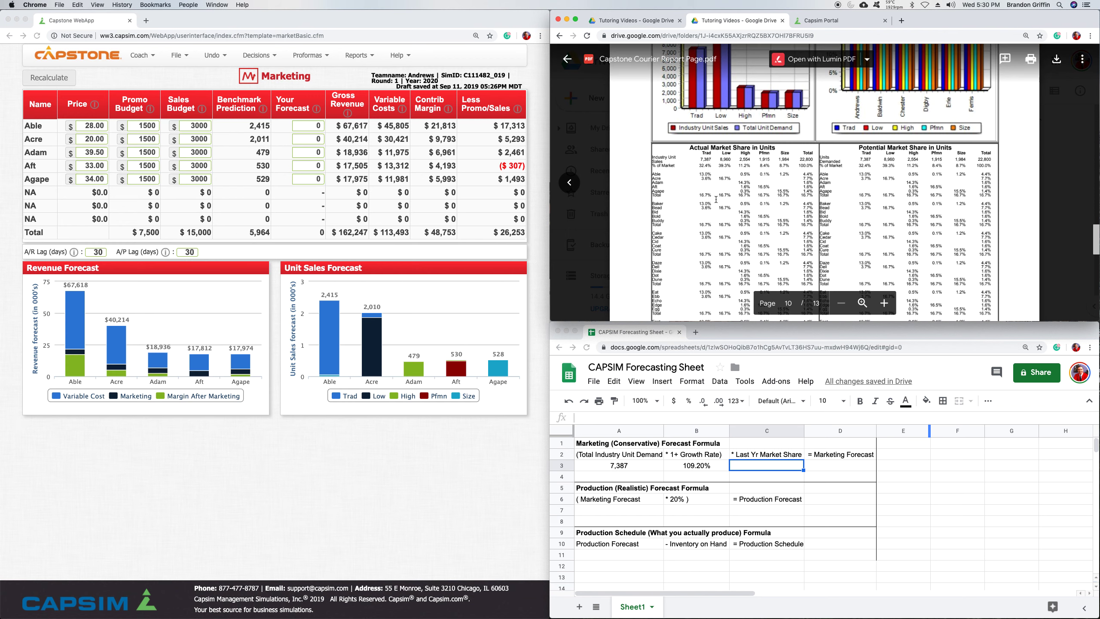
pyautogui.moveTo(715, 195); pyautogui.dragTo(694, 194)
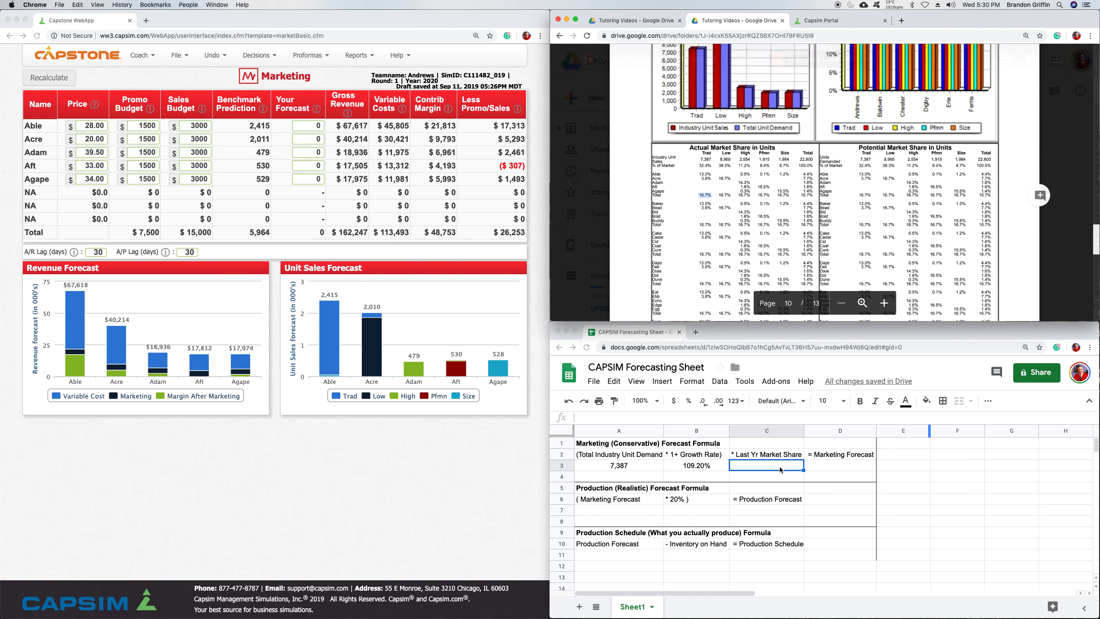
pyautogui.click(779, 470)
pyautogui.write('16.7%')
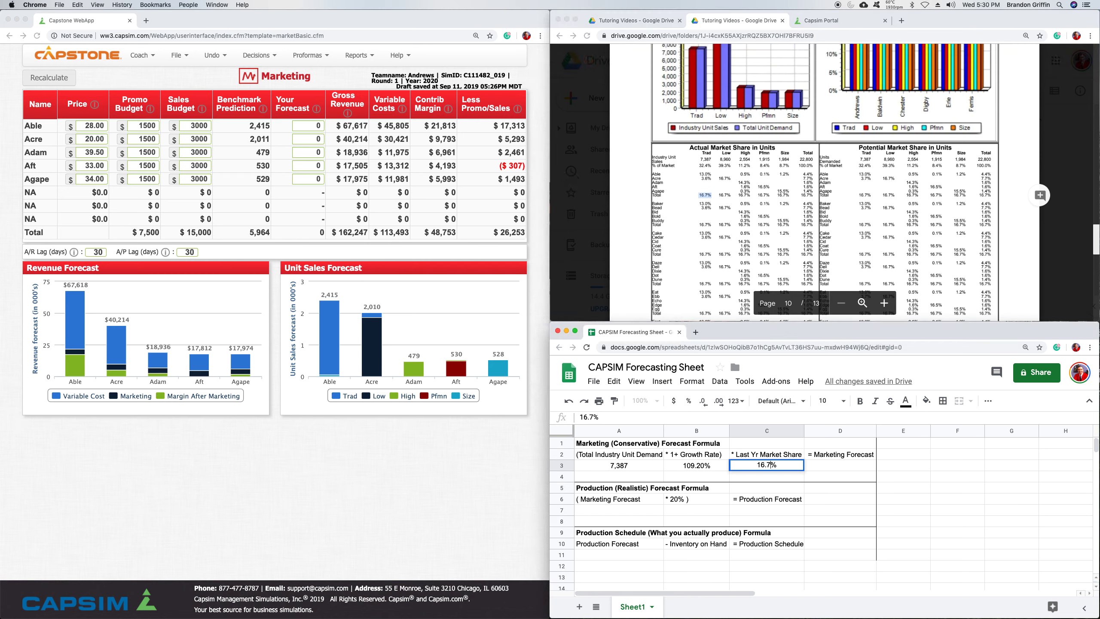
pyautogui.press('Tab')
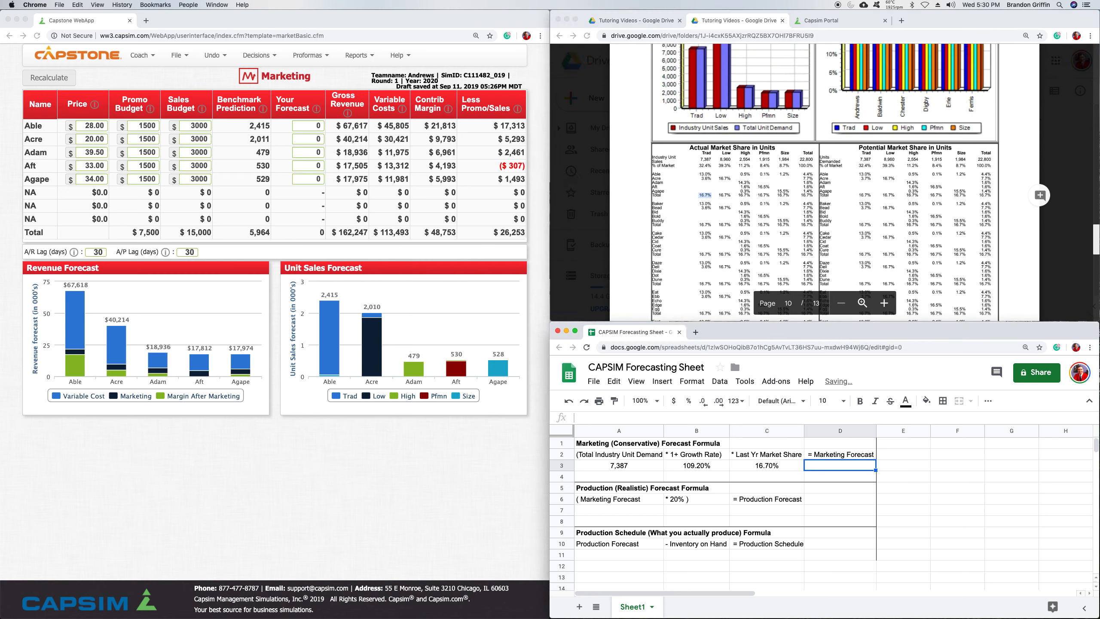
# Step: Calculate the Marketing Forecast in D3 with the formula =(A3*B3)*C3
pyautogui.write('=(B3')
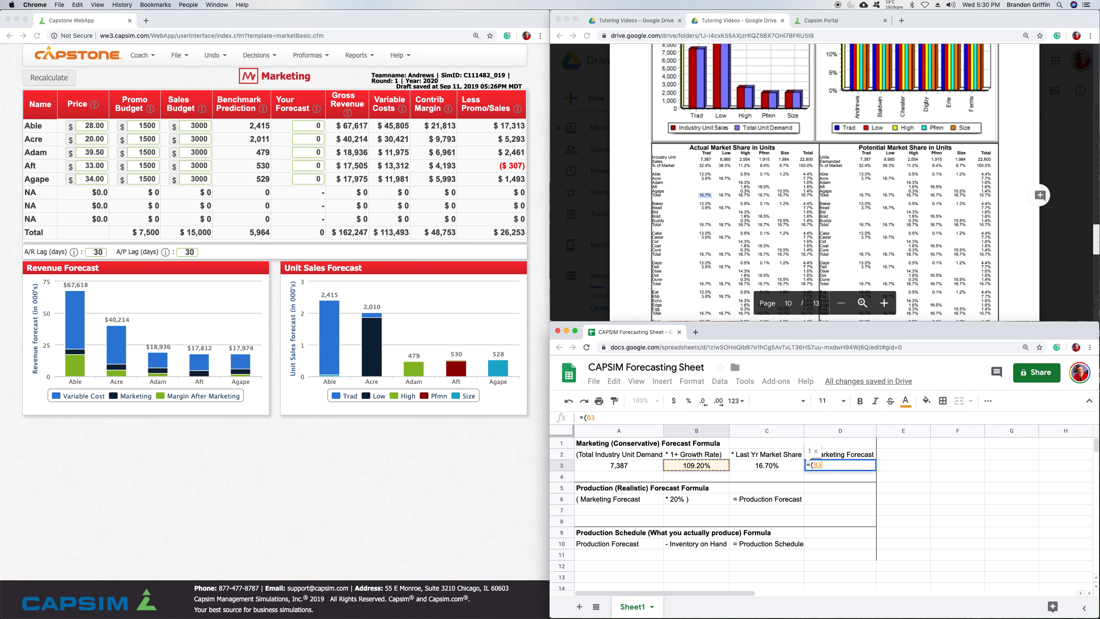
pyautogui.click(618, 466)
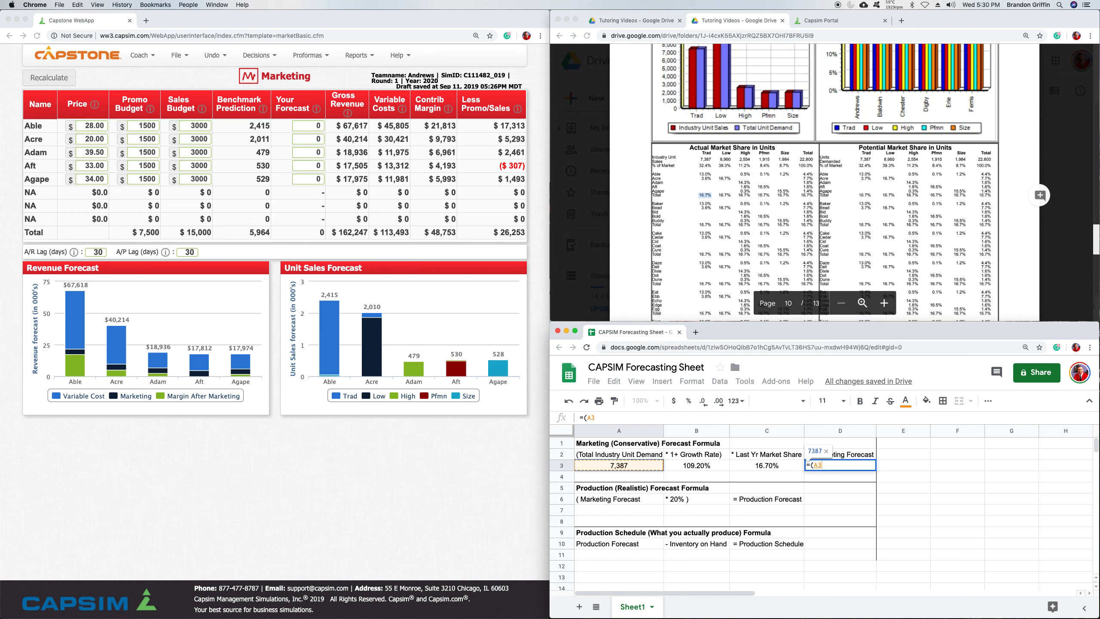
pyautogui.write('*')
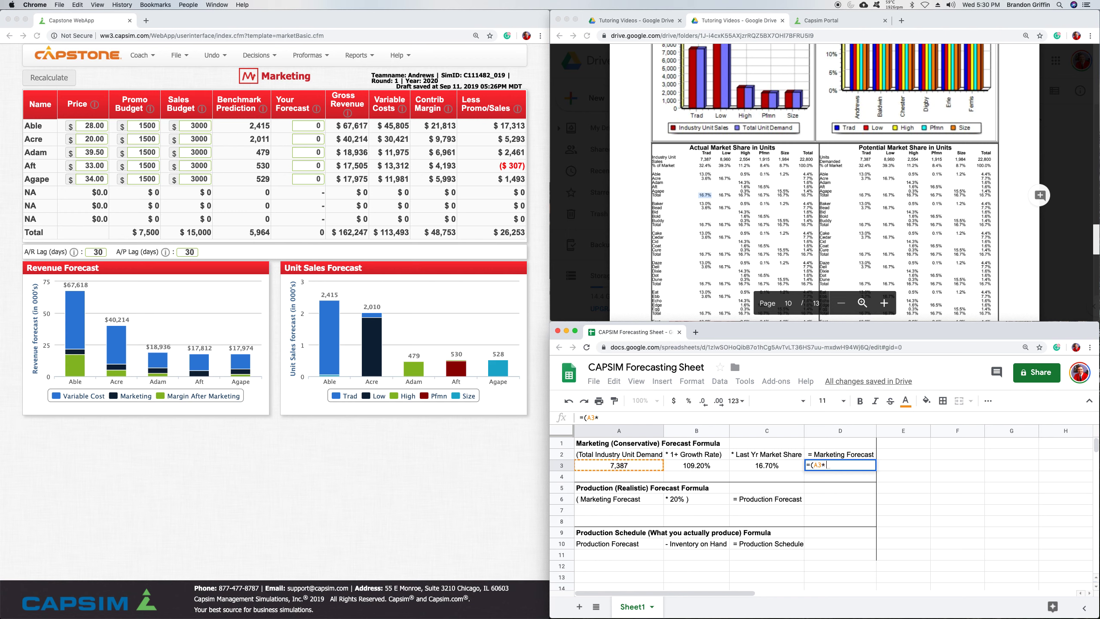
pyautogui.press('Left')
pyautogui.press('Left')
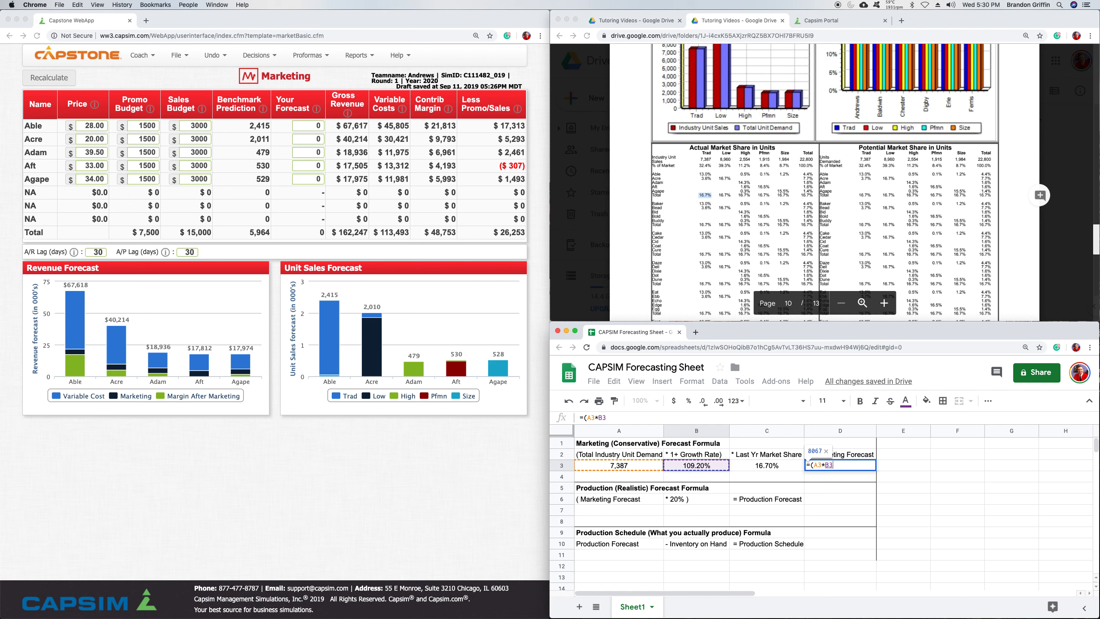
pyautogui.write(')')
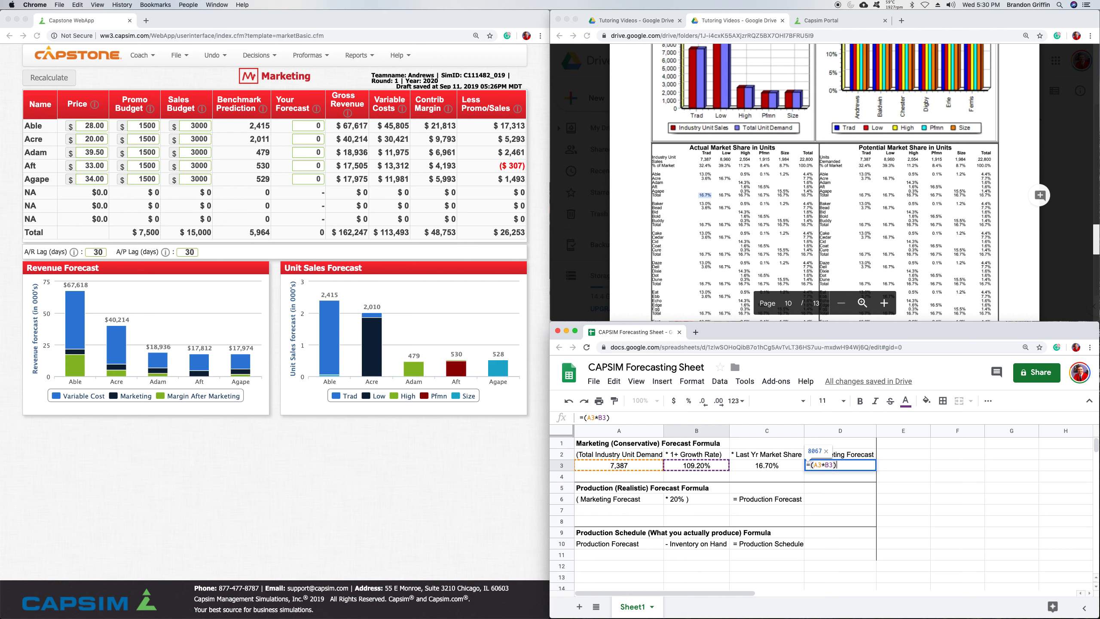
pyautogui.write('*')
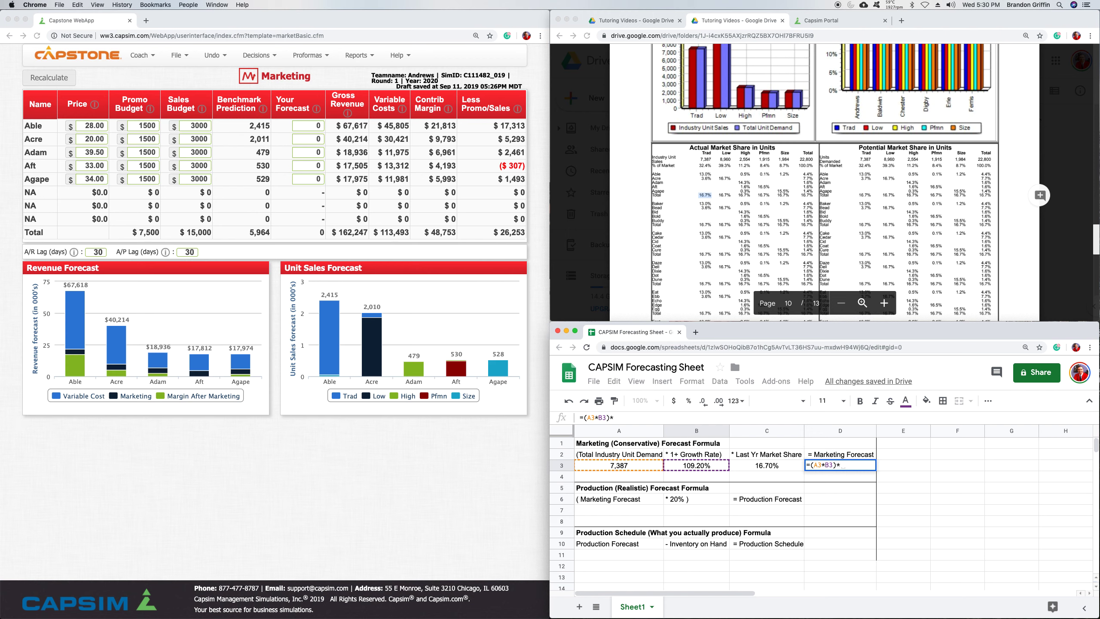
pyautogui.write('C3')
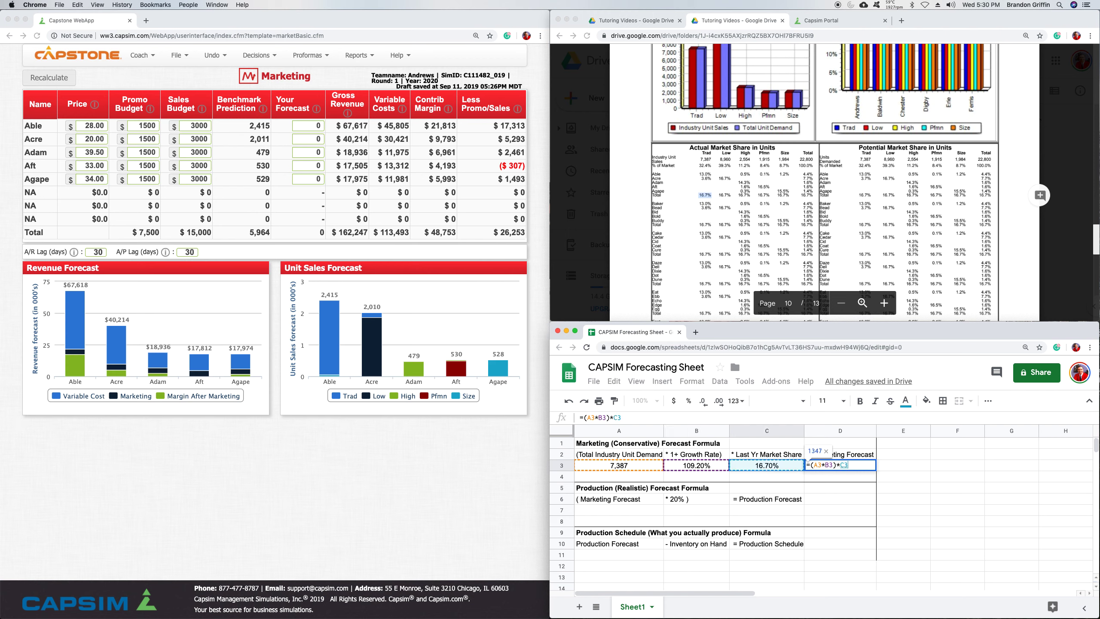
pyautogui.press('Return')
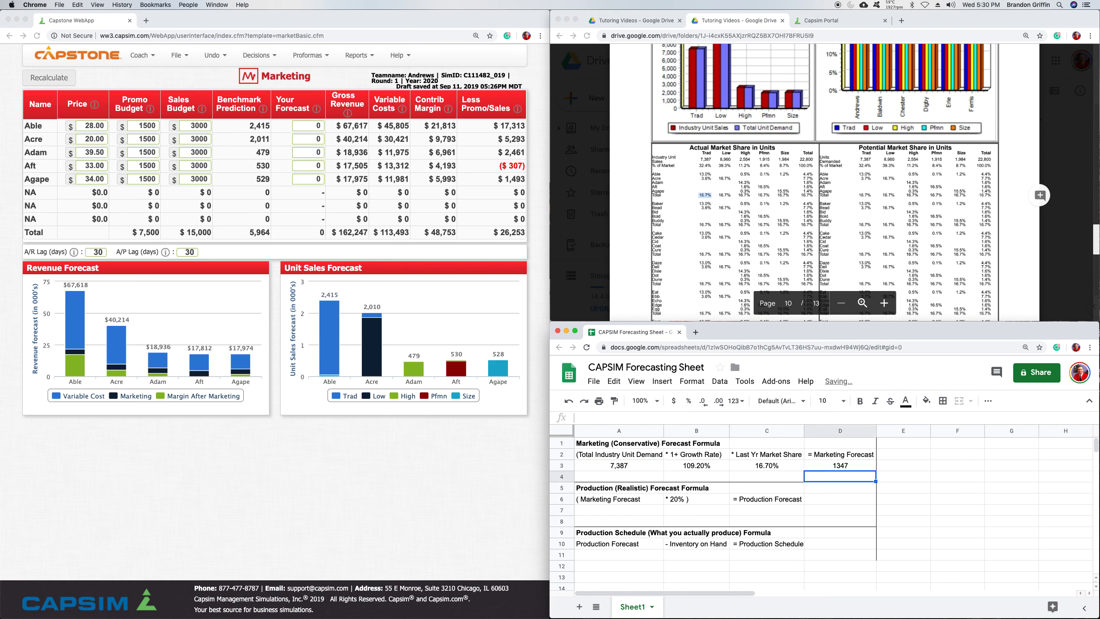
# Step: Insert a column between Last Yr Market Share and Marketing Forecast, and label D2 Next Years Total Sales
pyautogui.rightClick(854, 431)
pyautogui.click(885, 478)
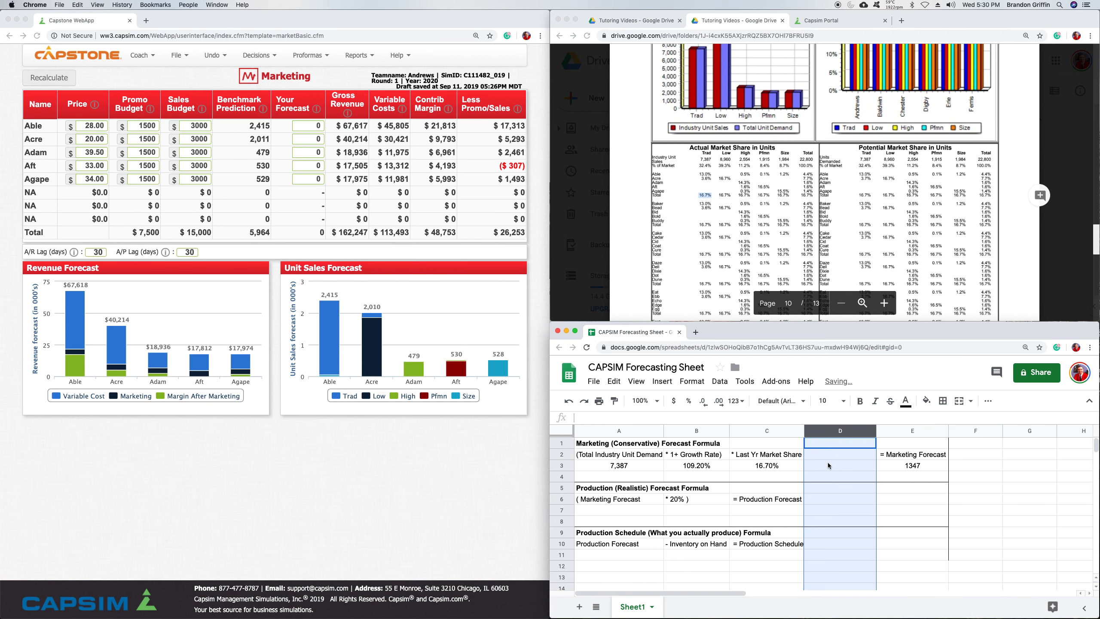
pyautogui.click(838, 453)
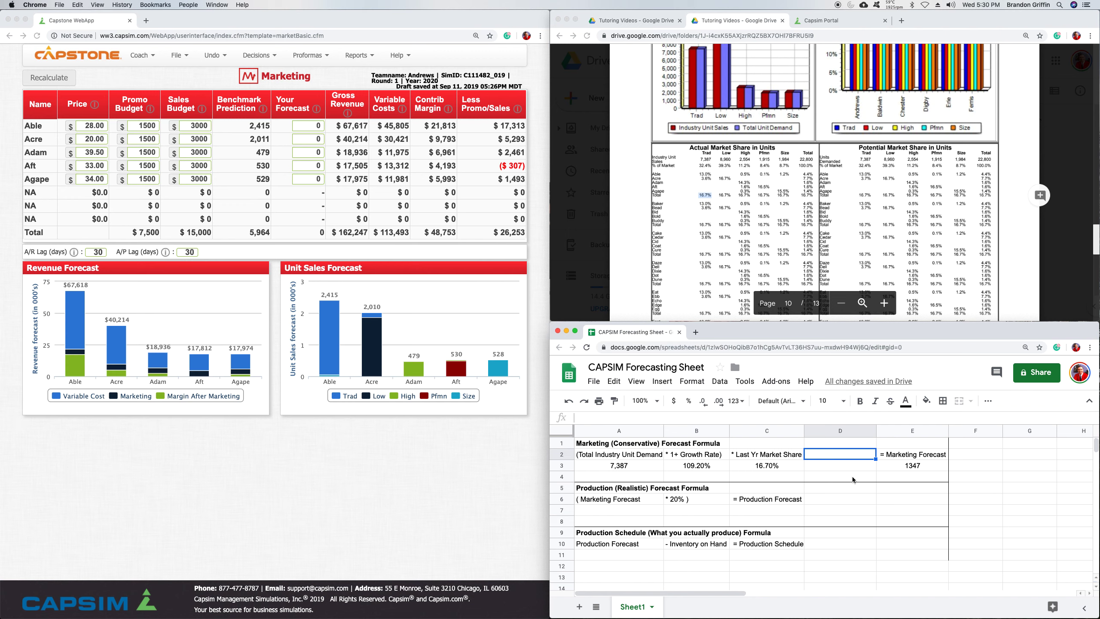
pyautogui.write('Next Years Total Sales')
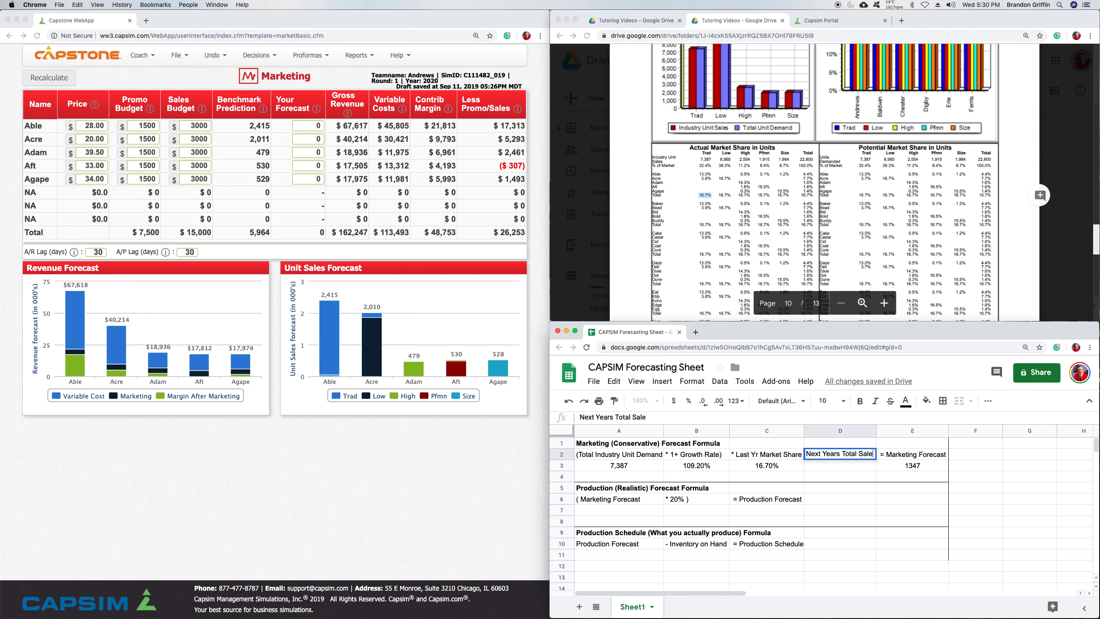
pyautogui.press('Return')
# Step: Calculate next year's total sales in D3 with the formula =A3*B3
pyautogui.write('=')
pyautogui.press('Left')
pyautogui.press('Left')
pyautogui.press('Left')
pyautogui.write('*')
pyautogui.press('Left')
pyautogui.press('Left')
pyautogui.press('Return')
pyautogui.press('Up')
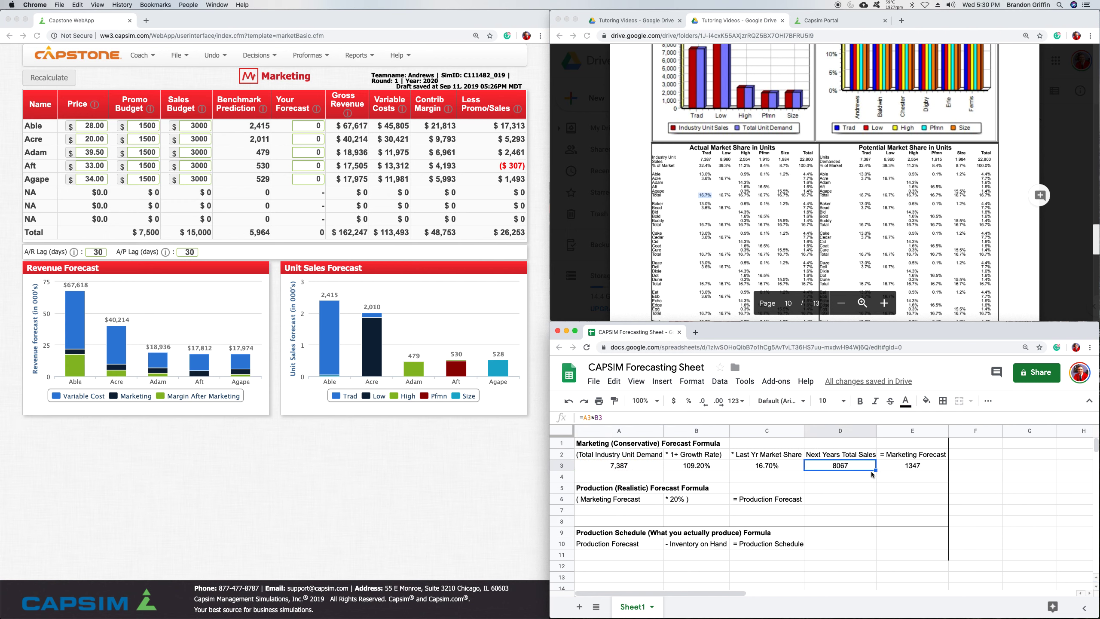
# Step: Review the total sales and Marketing Forecast cells, and compare them with the Traditional segment statistics on page 5 of the Courier
pyautogui.click(831, 456)
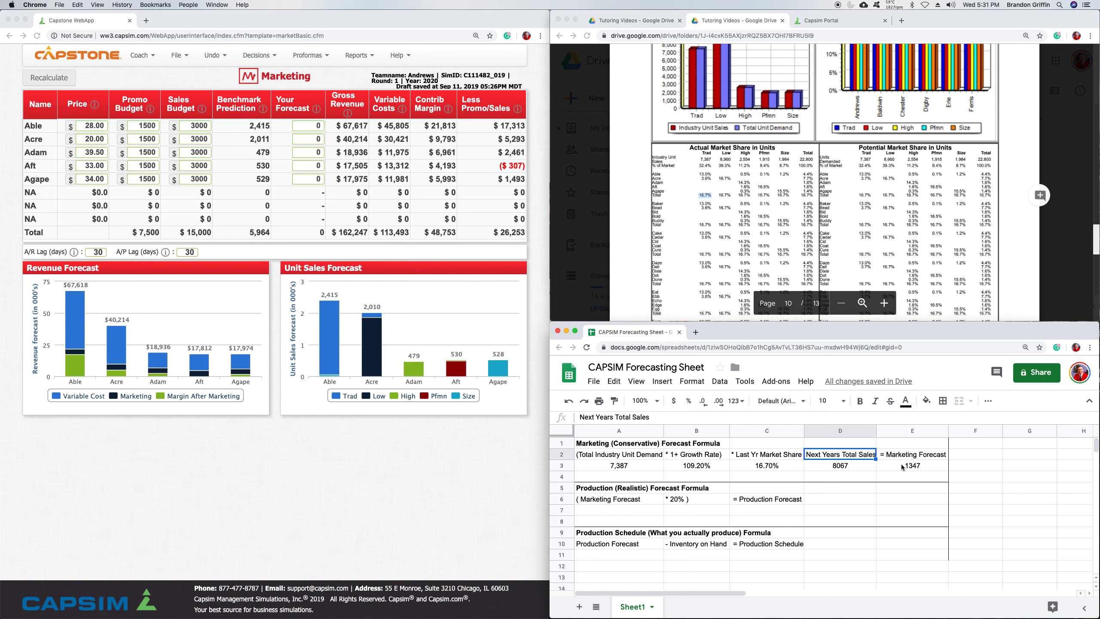
pyautogui.click(906, 467)
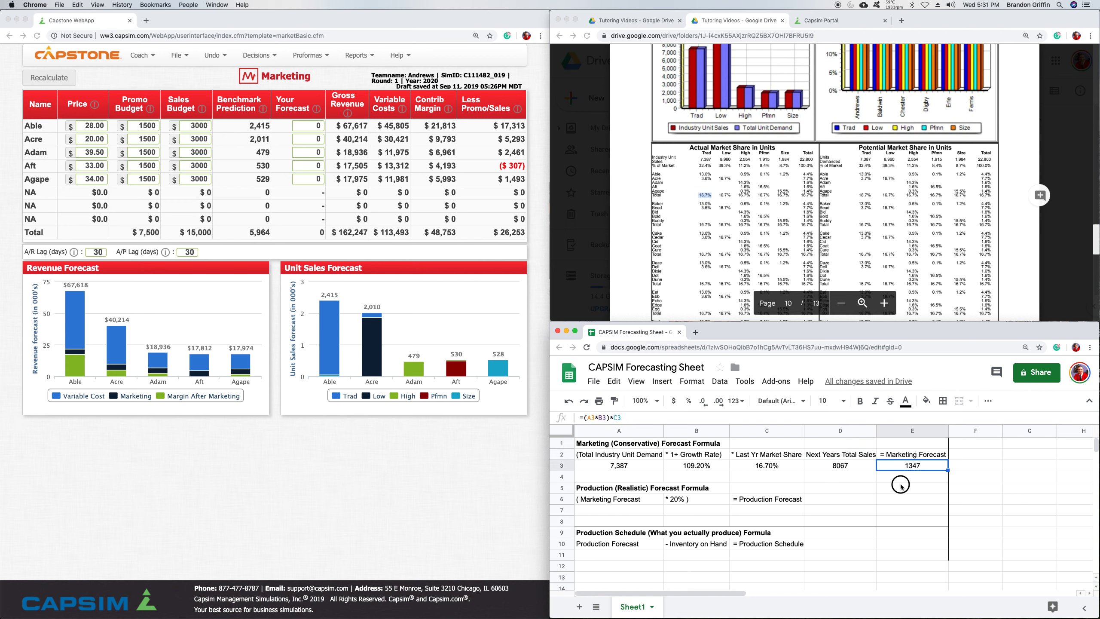
pyautogui.click(901, 485)
pyautogui.click(848, 467)
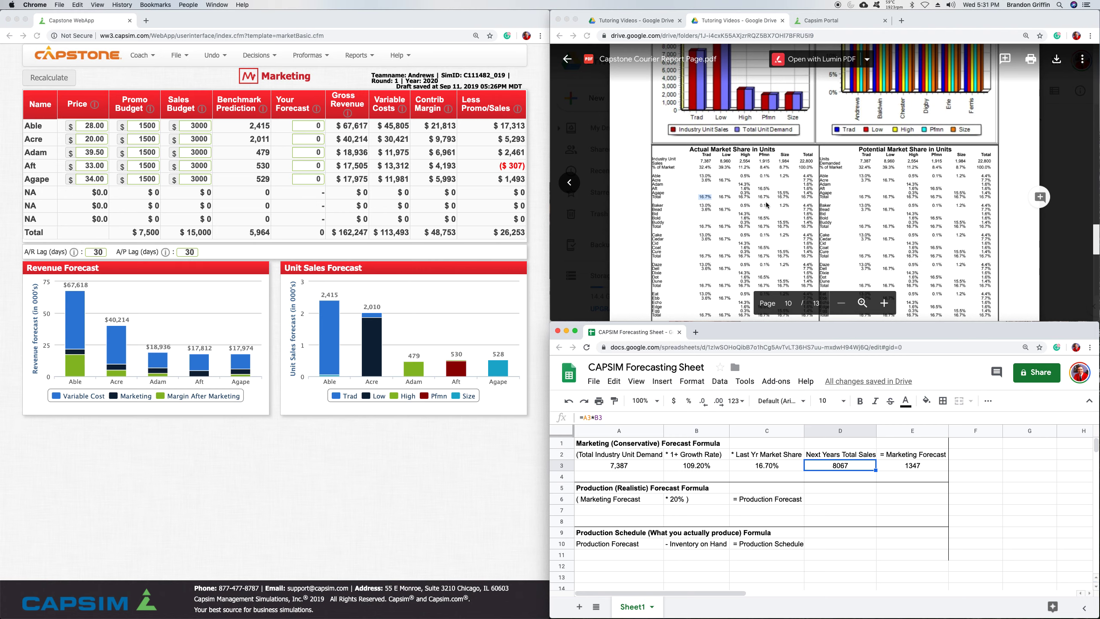
pyautogui.click(710, 210)
pyautogui.scroll(15, 706, 210)
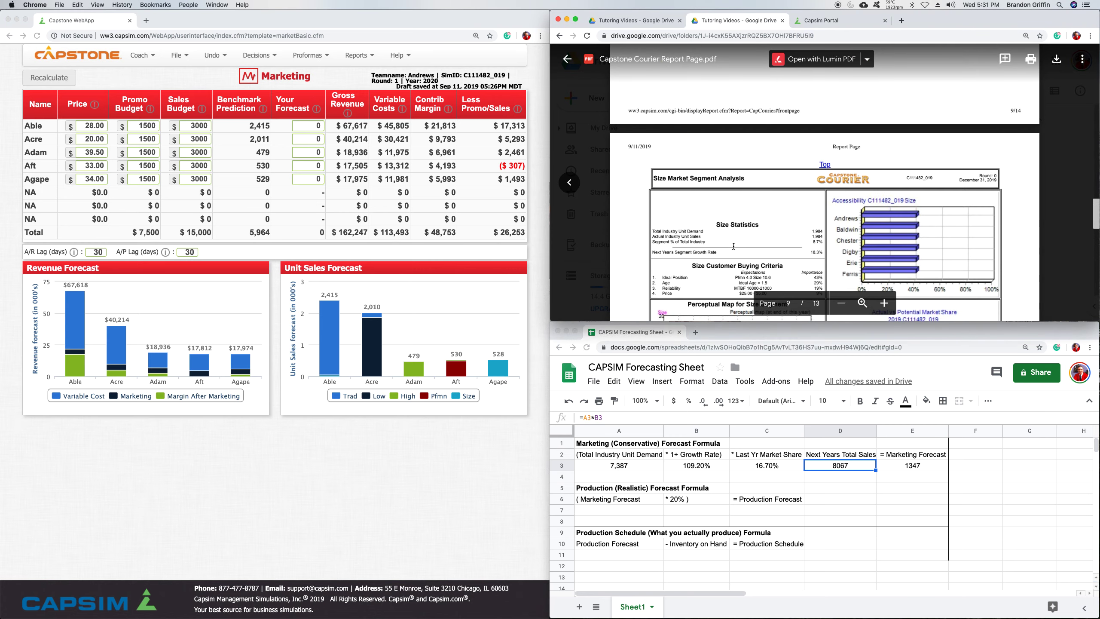
pyautogui.scroll(10, 728, 248)
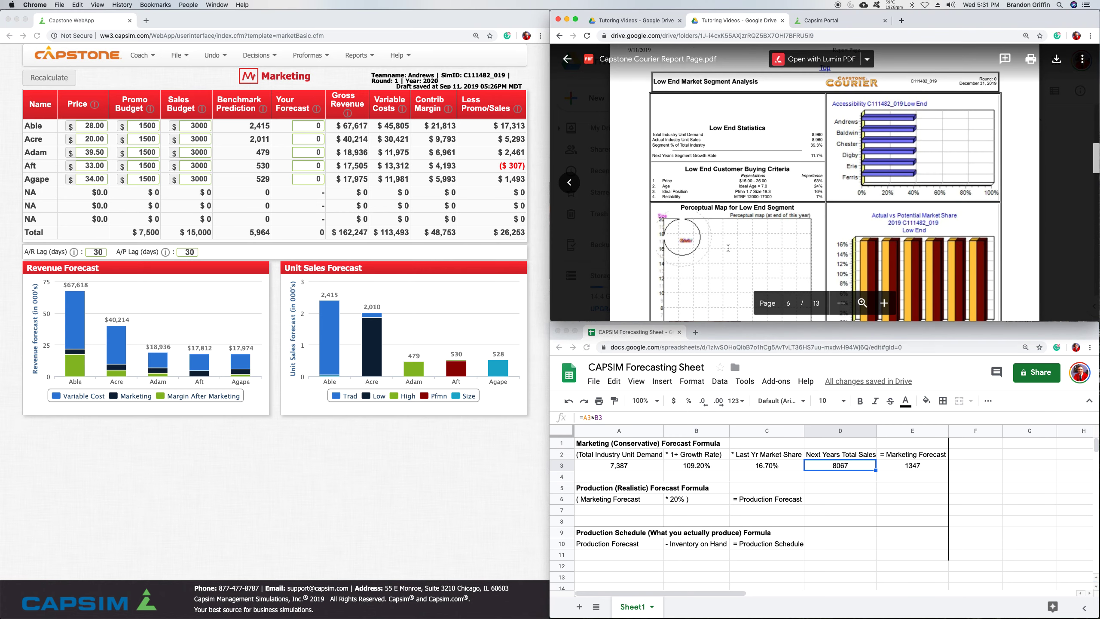
pyautogui.scroll(3, 728, 248)
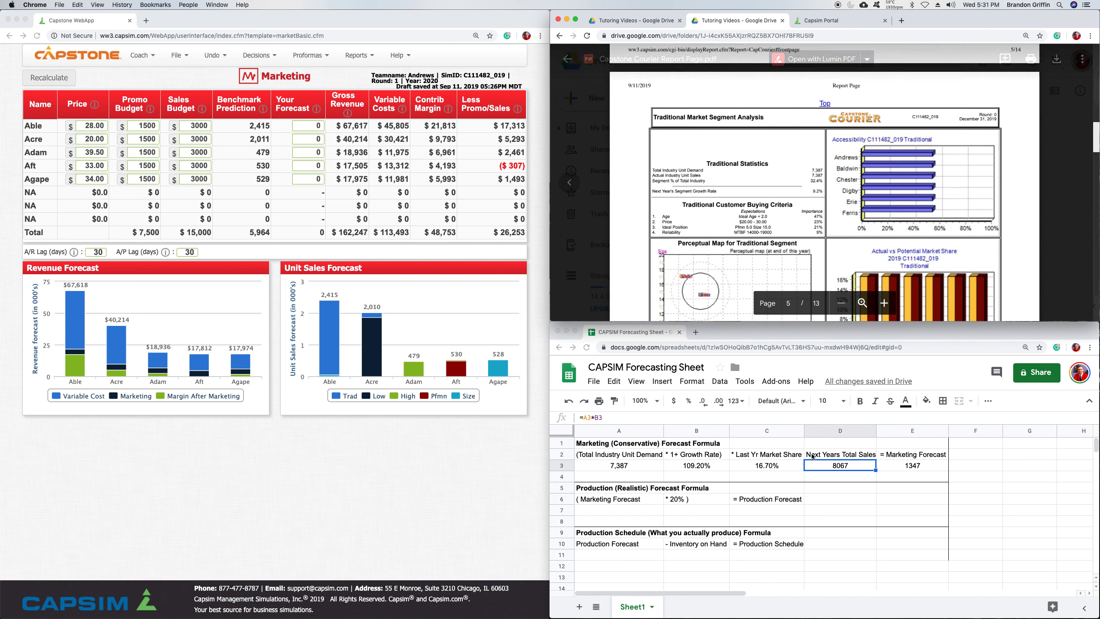
# Step: Enter the Marketing Forecast of 1347 from E3 as Able's Your Forecast on the Marketing page and recalculate
pyautogui.click(931, 466)
pyautogui.click(931, 466)
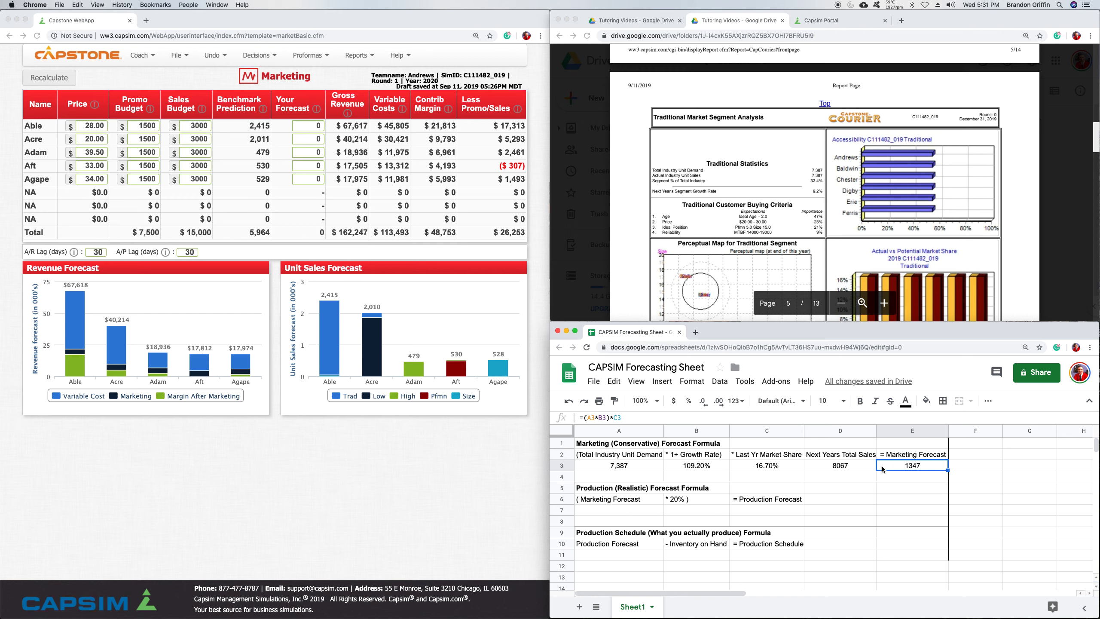
pyautogui.click(89, 113)
pyautogui.click(312, 128)
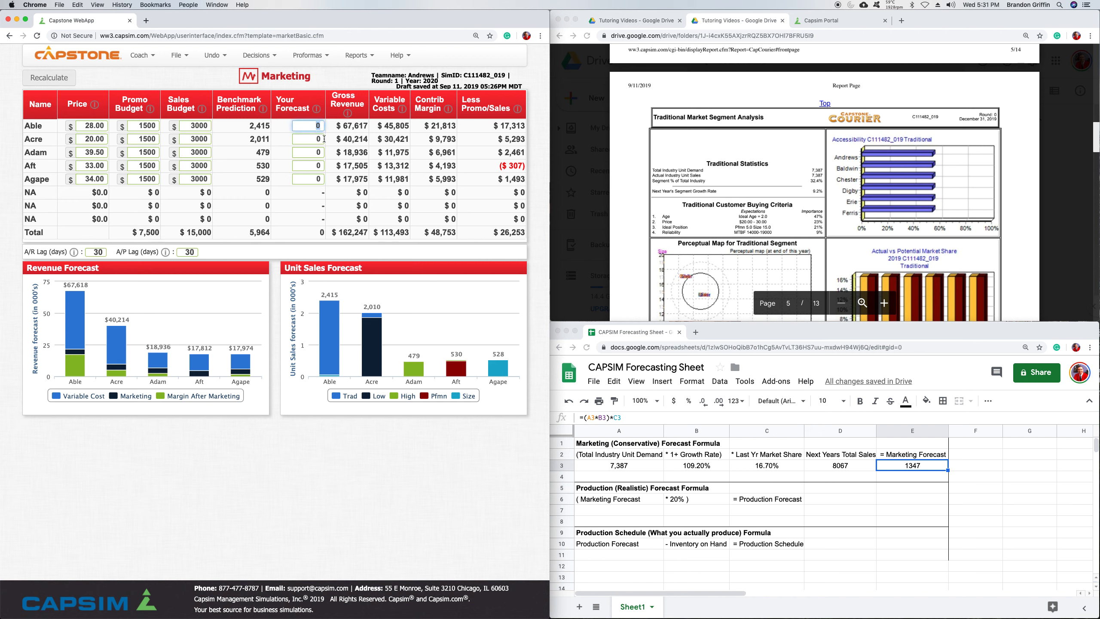
pyautogui.write('1347')
pyautogui.click(336, 137)
pyautogui.click(71, 78)
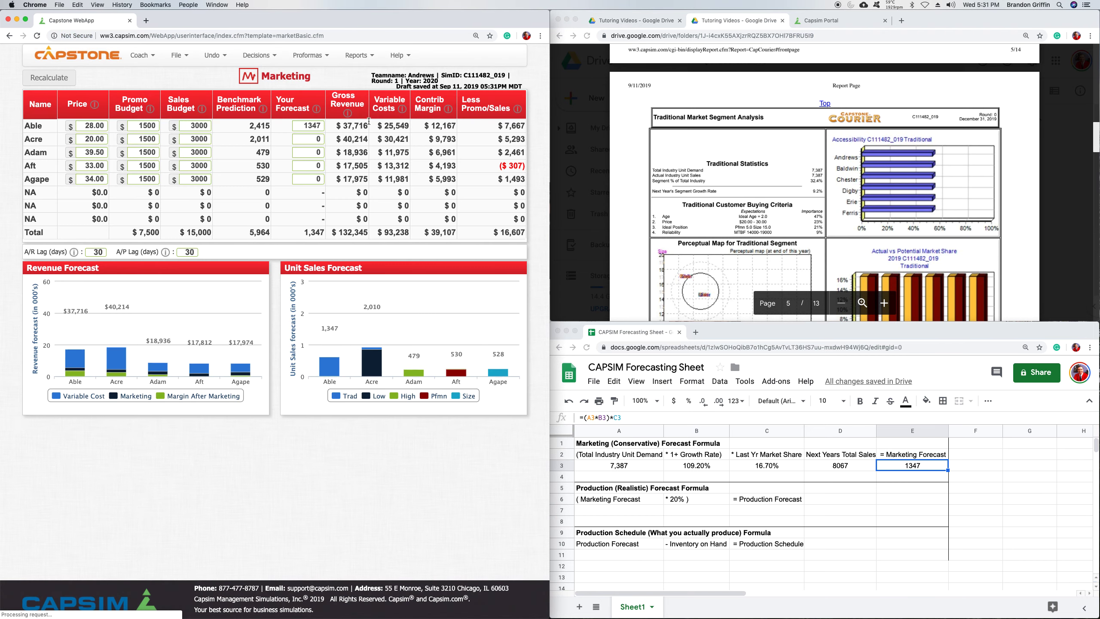
# Step: Examine Able's Less Promo/Sales amount and compare its Benchmark Prediction with the entered forecast
pyautogui.moveTo(496, 126); pyautogui.dragTo(526, 125)
pyautogui.click(270, 144)
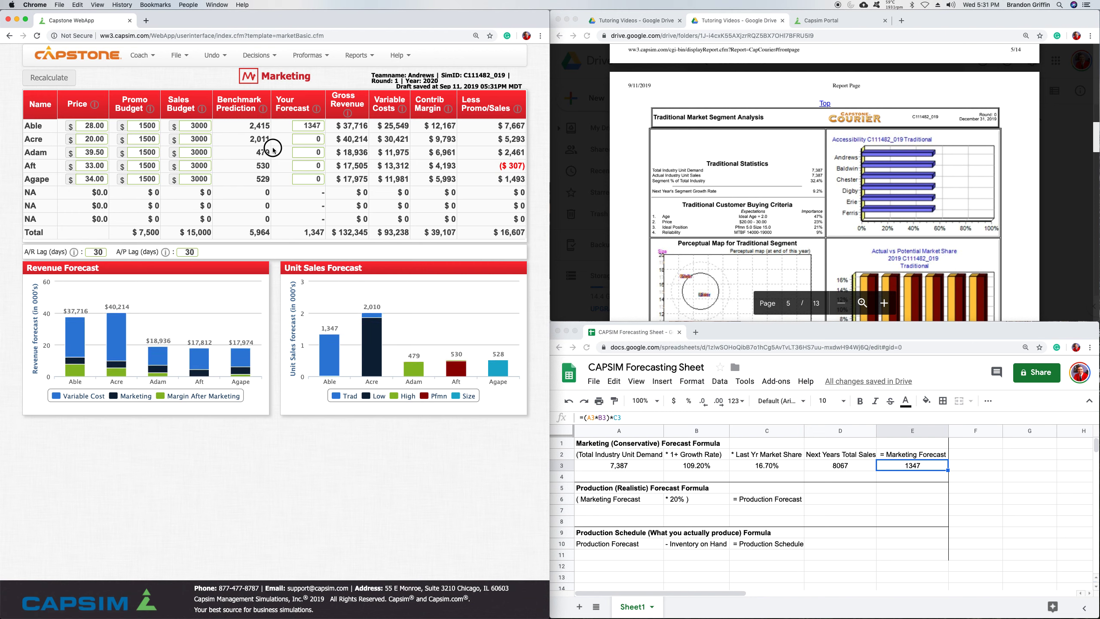
pyautogui.click(254, 123)
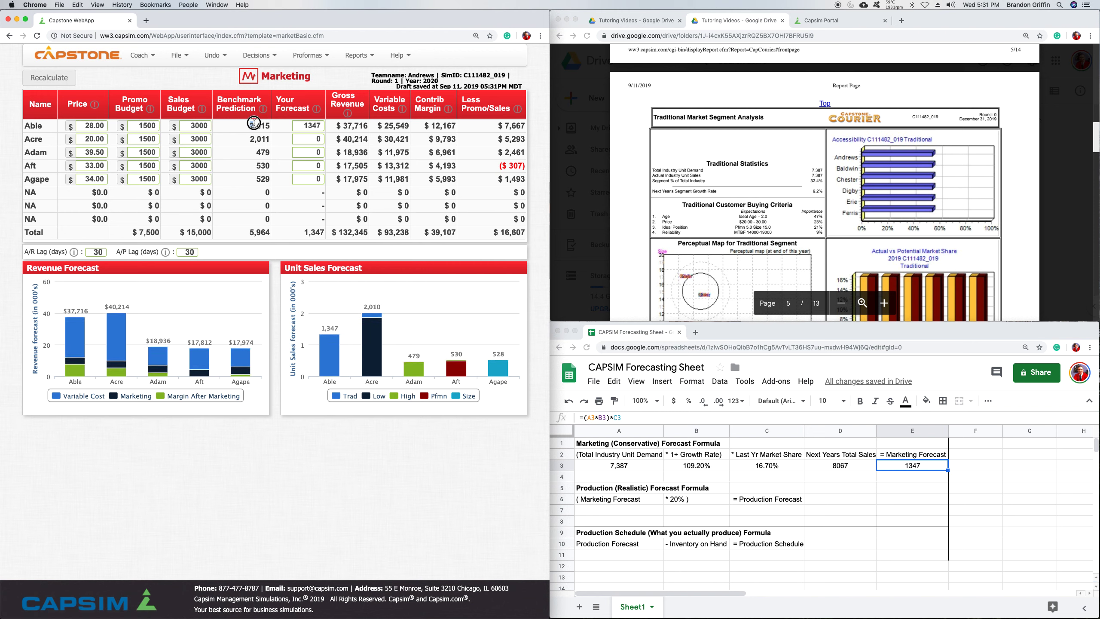
pyautogui.click(273, 131)
pyautogui.moveTo(268, 125)
pyautogui.mouseDown()
pyautogui.moveTo(250, 123)
pyautogui.moveTo(274, 135)
pyautogui.moveTo(251, 125)
pyautogui.mouseUp()
pyautogui.click(243, 126)
pyautogui.click(272, 131)
pyautogui.doubleClick(251, 124)
pyautogui.moveTo(264, 164); pyautogui.dragTo(265, 154)
pyautogui.click(246, 141)
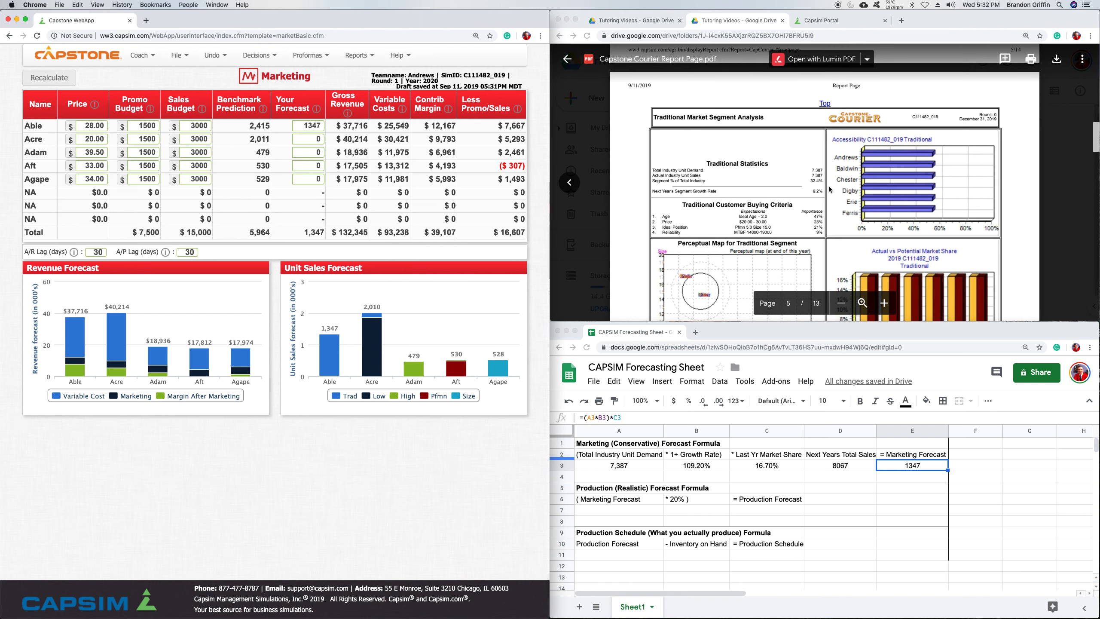
# Step: Find the Low End segment statistics on page 6 of the Courier for the next product's forecast
pyautogui.scroll(-10, 821, 200)
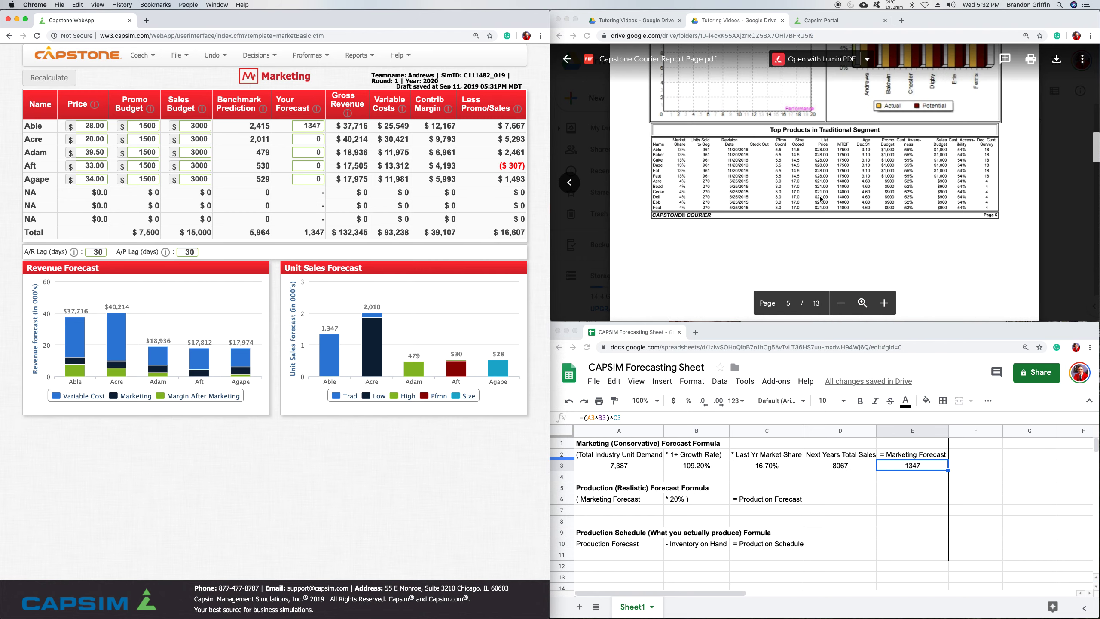
pyautogui.scroll(-1, 816, 215)
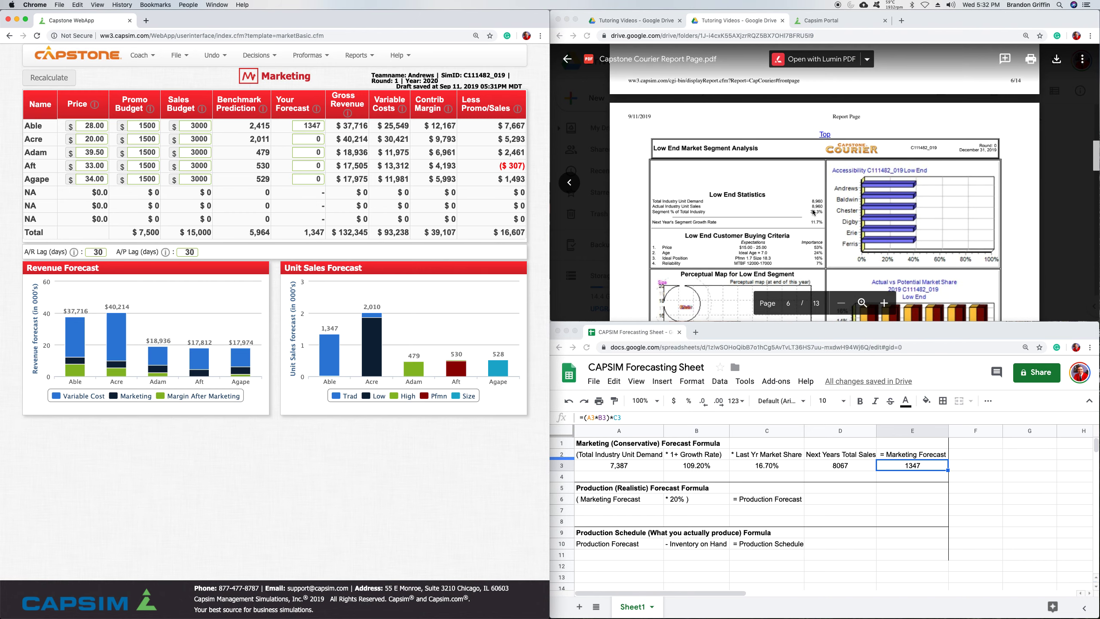
pyautogui.click(810, 198)
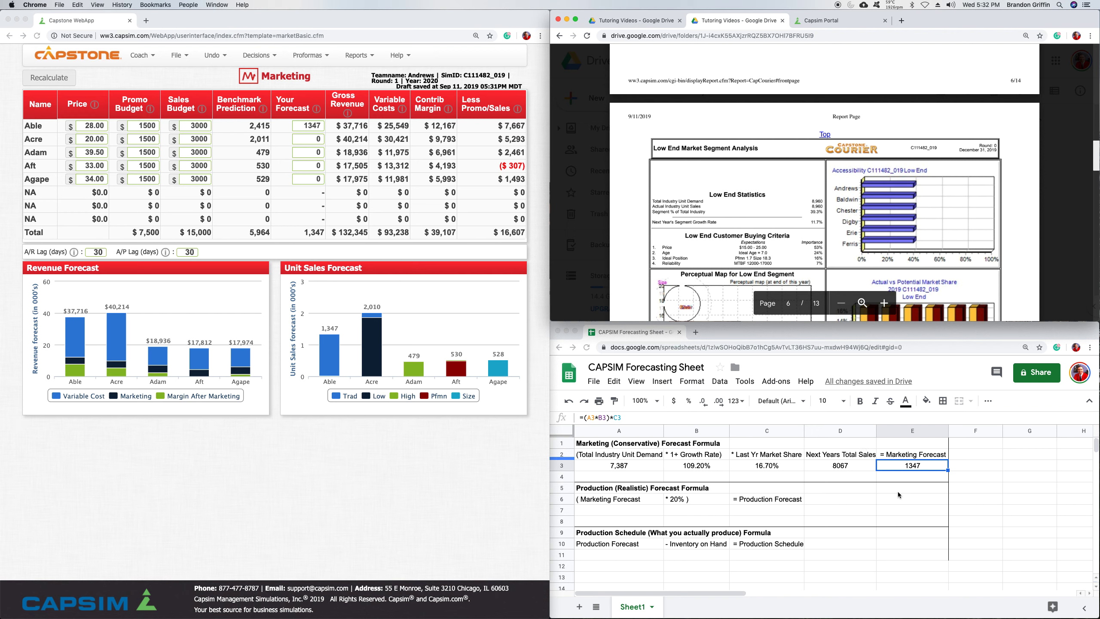
# Step: Recalculate the Marketing decisions and update the official decisions with all team decisions selected
pyautogui.click(47, 85)
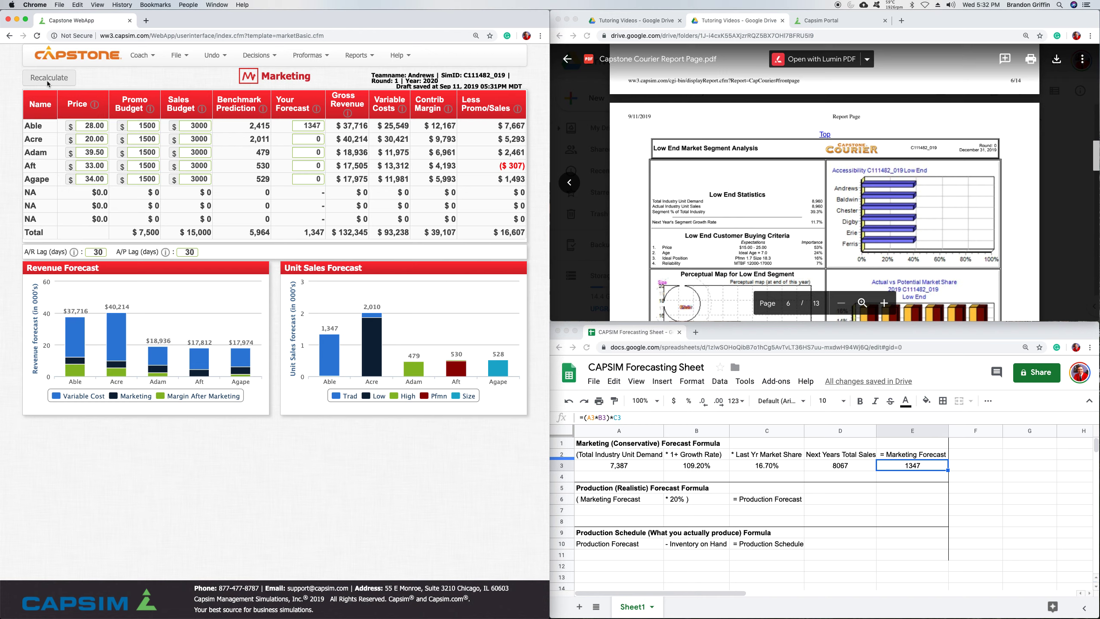
pyautogui.click(176, 59)
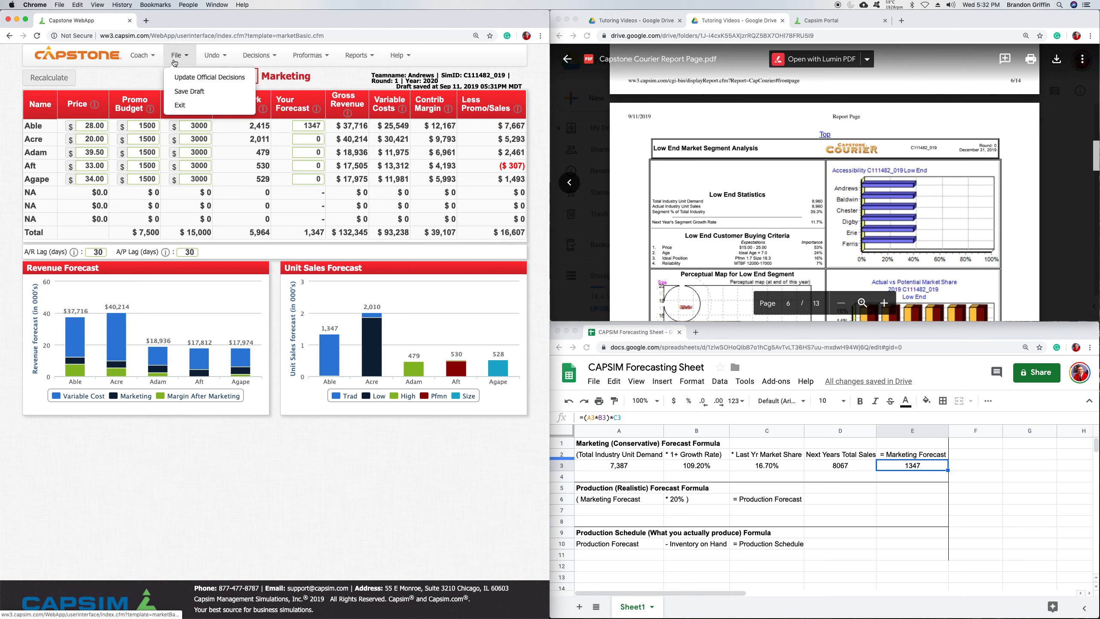
pyautogui.click(234, 81)
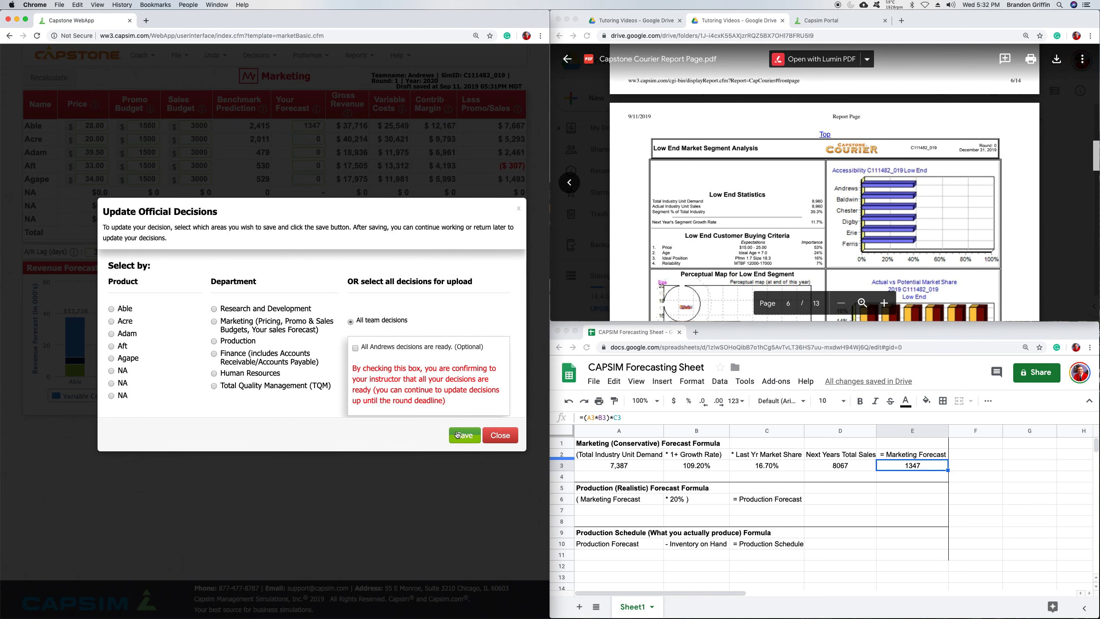
pyautogui.click(455, 431)
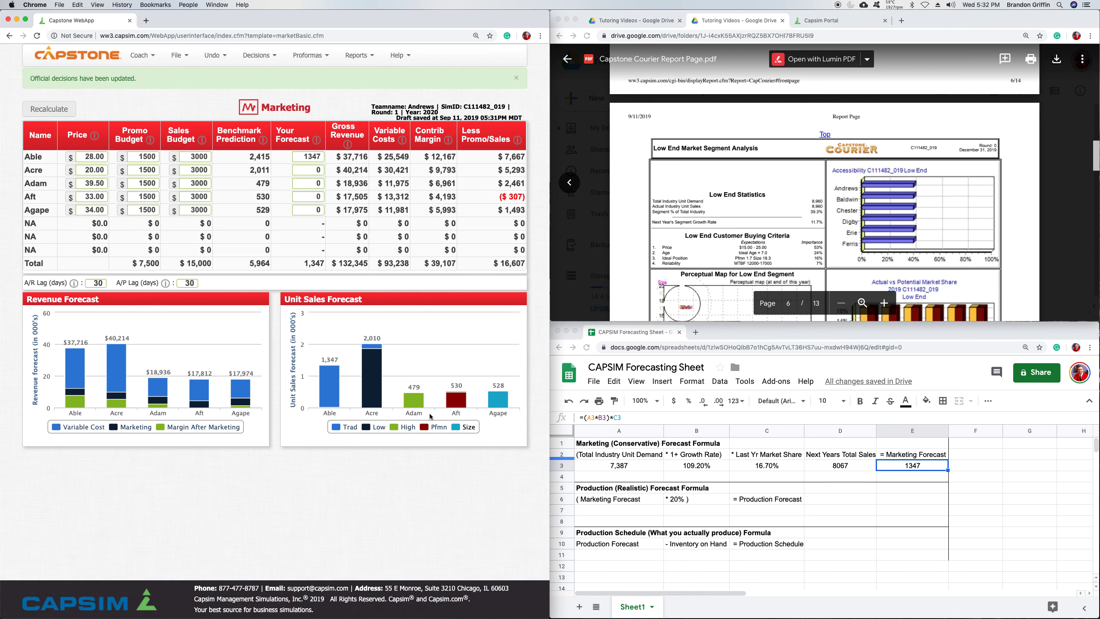
# Step: Open the Production decisions page and locate Able's column in the schedule
pyautogui.click(274, 60)
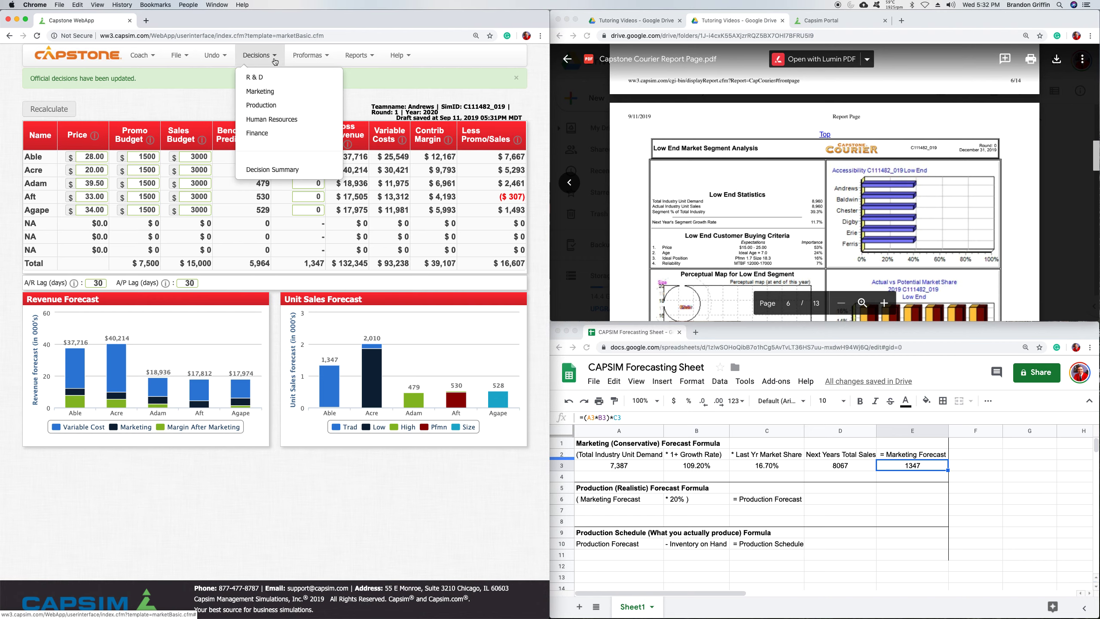
pyautogui.click(279, 111)
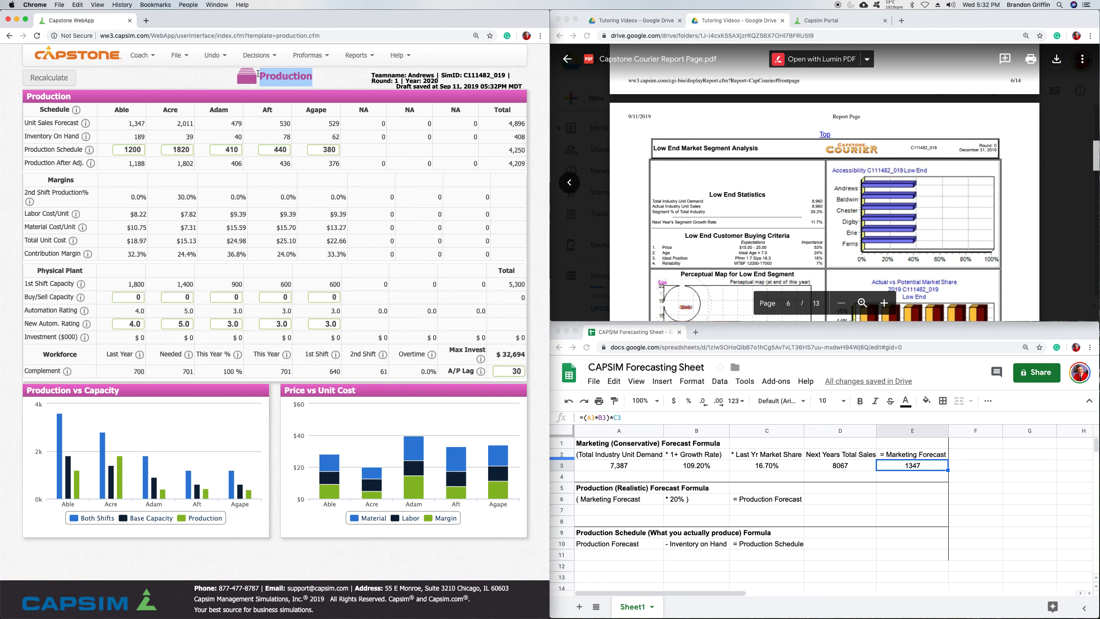
pyautogui.moveTo(128, 107); pyautogui.dragTo(113, 109)
pyautogui.click(96, 112)
# Step: Examine Able's unit sales forecast, inventory on hand, production schedule and production after adjustment
pyautogui.moveTo(126, 125); pyautogui.dragTo(146, 139)
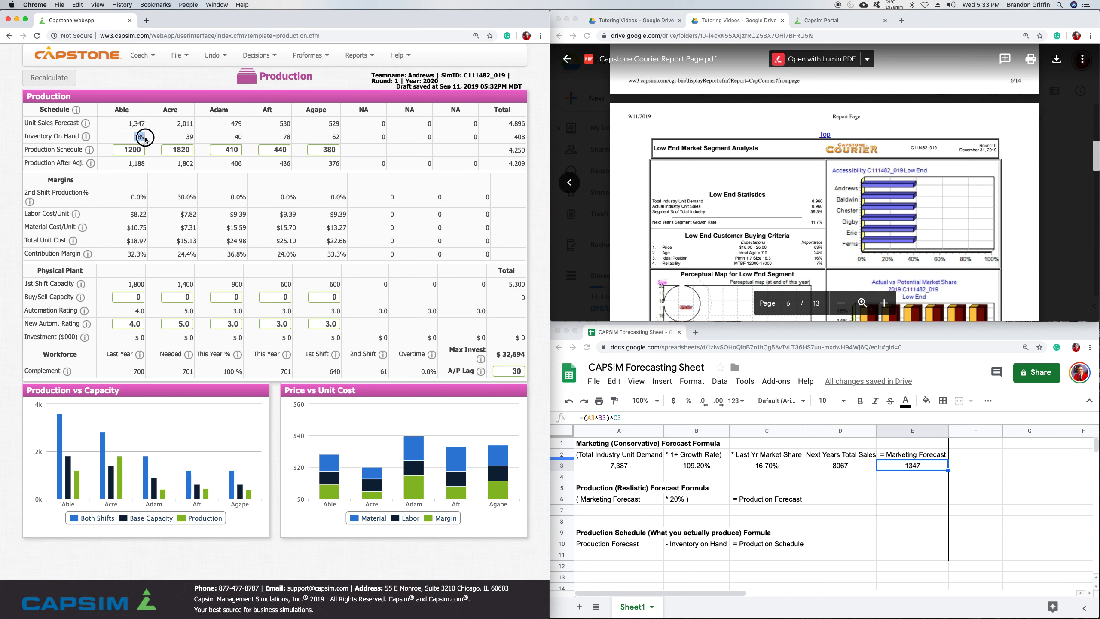
pyautogui.click(132, 138)
pyautogui.moveTo(120, 151); pyautogui.dragTo(152, 154)
pyautogui.click(144, 164)
pyautogui.moveTo(91, 169)
pyautogui.doubleClick(129, 165)
# Step: Examine Able's second shift production percentage, contribution margin and first shift capacity
pyautogui.moveTo(130, 197); pyautogui.dragTo(147, 198)
pyautogui.click(146, 199)
pyautogui.moveTo(127, 255); pyautogui.dragTo(146, 252)
pyautogui.click(126, 256)
pyautogui.moveTo(25, 284); pyautogui.dragTo(149, 288)
pyautogui.click(120, 283)
pyautogui.moveTo(130, 197); pyautogui.dragTo(149, 198)
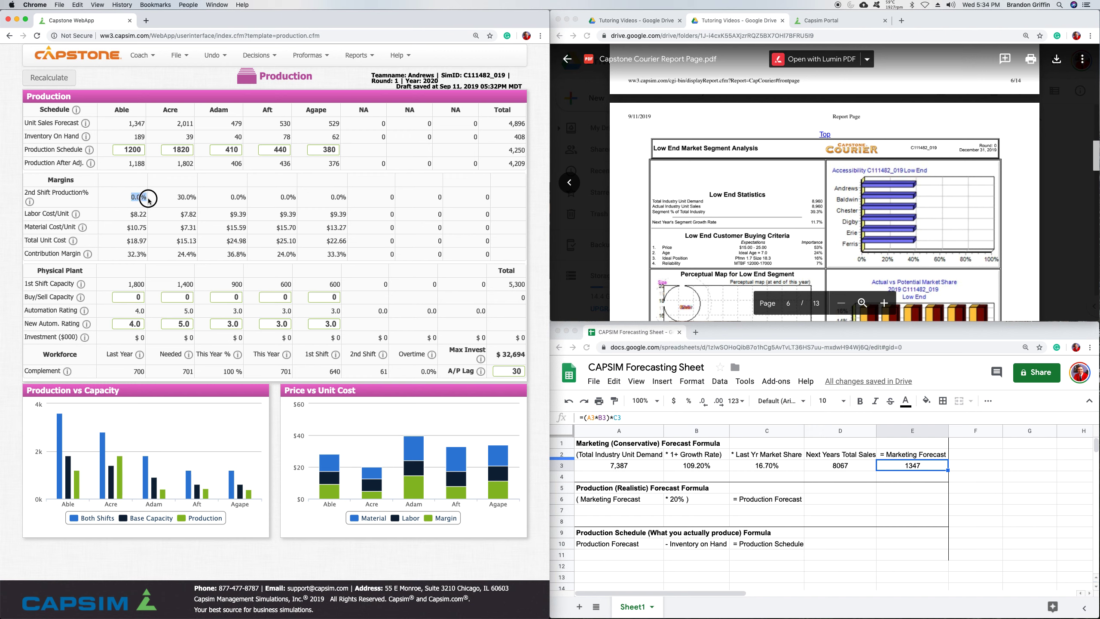
# Step: Review the Physical Plant rows for first shift capacity, Buy/Sell Capacity, automation ratings and investment
pyautogui.doubleClick(136, 285)
pyautogui.moveTo(23, 297); pyautogui.dragTo(69, 295)
pyautogui.click(118, 289)
pyautogui.moveTo(28, 310); pyautogui.dragTo(72, 338)
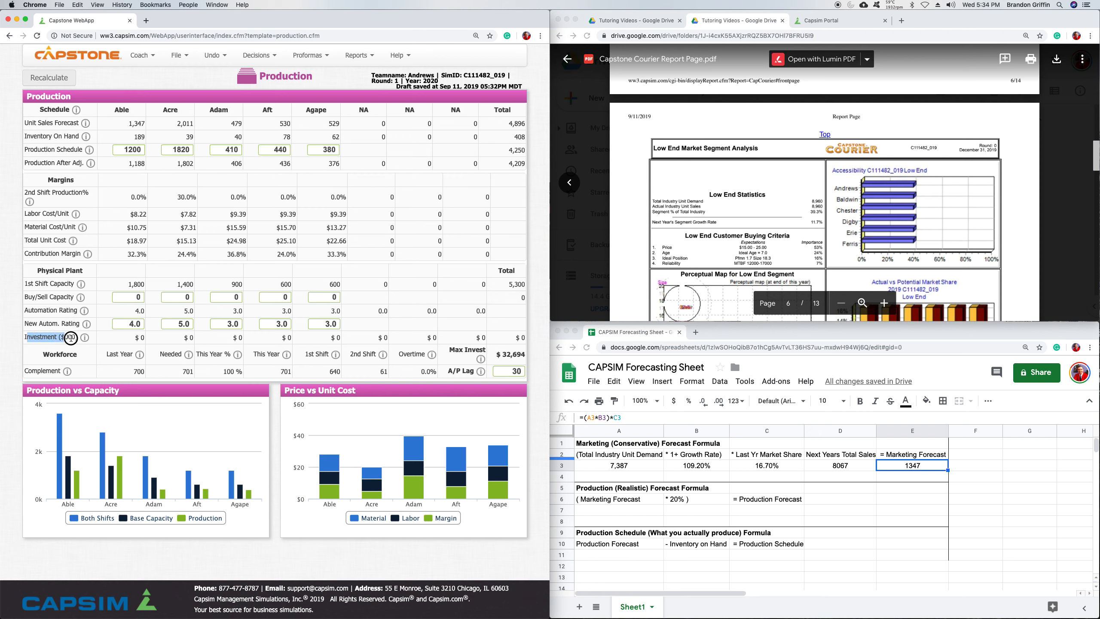
# Step: Read the Workforce explanations for Last Year and Complement, highlighting the passage on second shift and overtime costs
pyautogui.moveTo(131, 355)
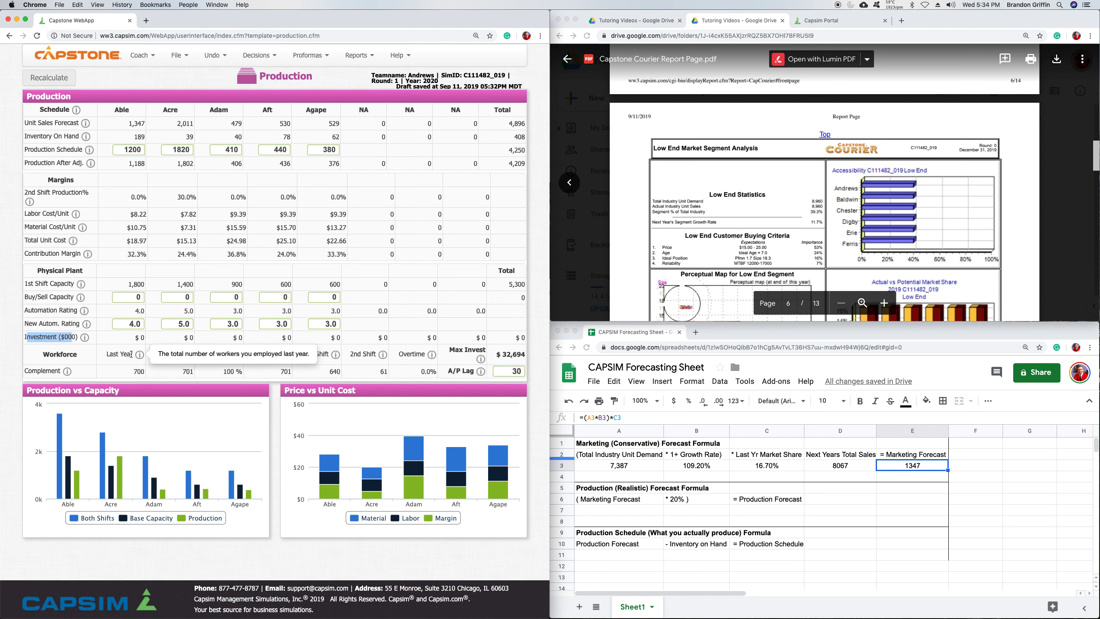
pyautogui.click(102, 263)
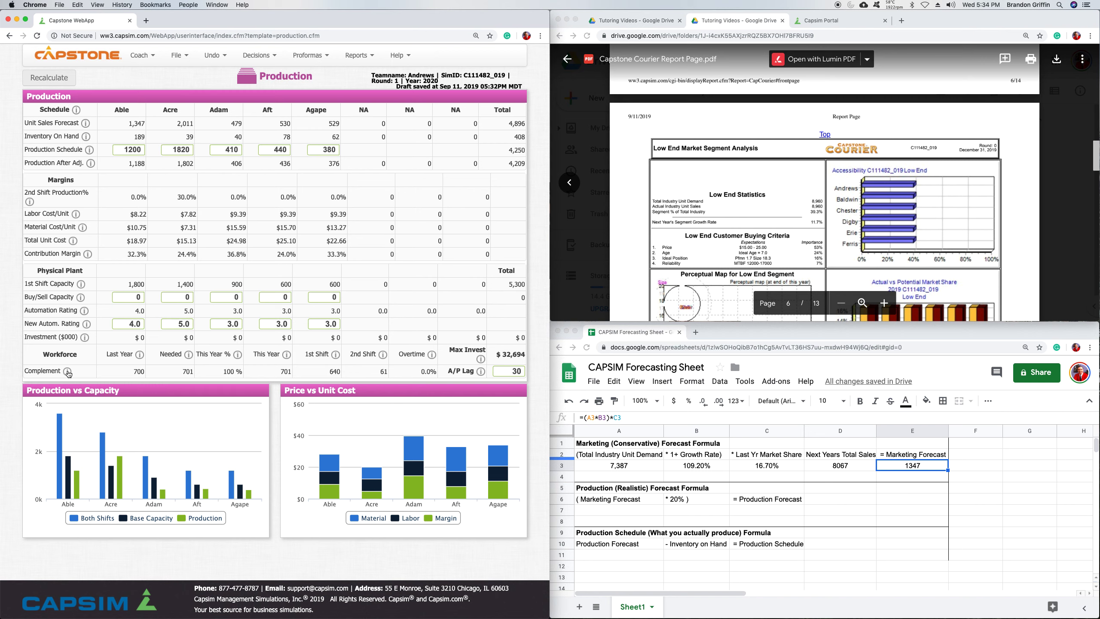
pyautogui.moveTo(69, 375)
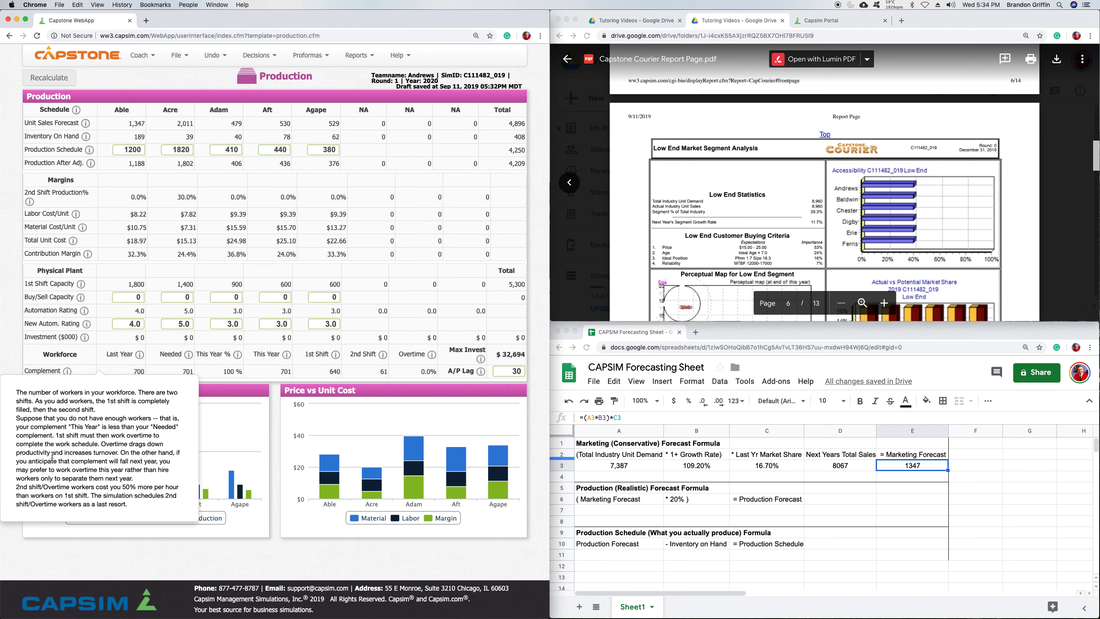
pyautogui.tripleClick(27, 494)
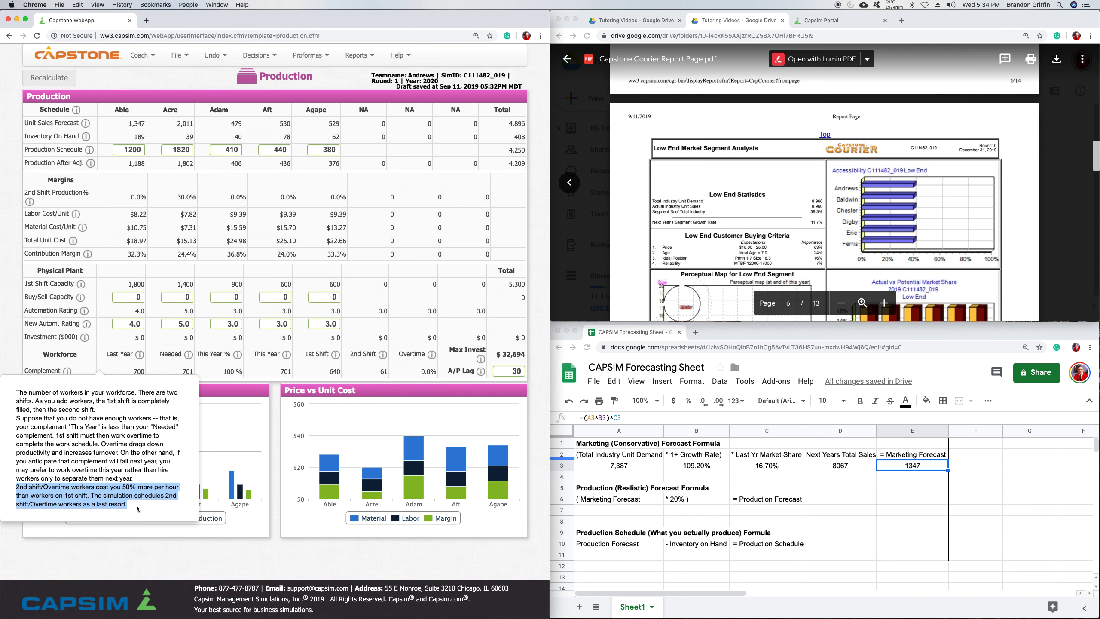
pyautogui.click(142, 476)
pyautogui.click(106, 222)
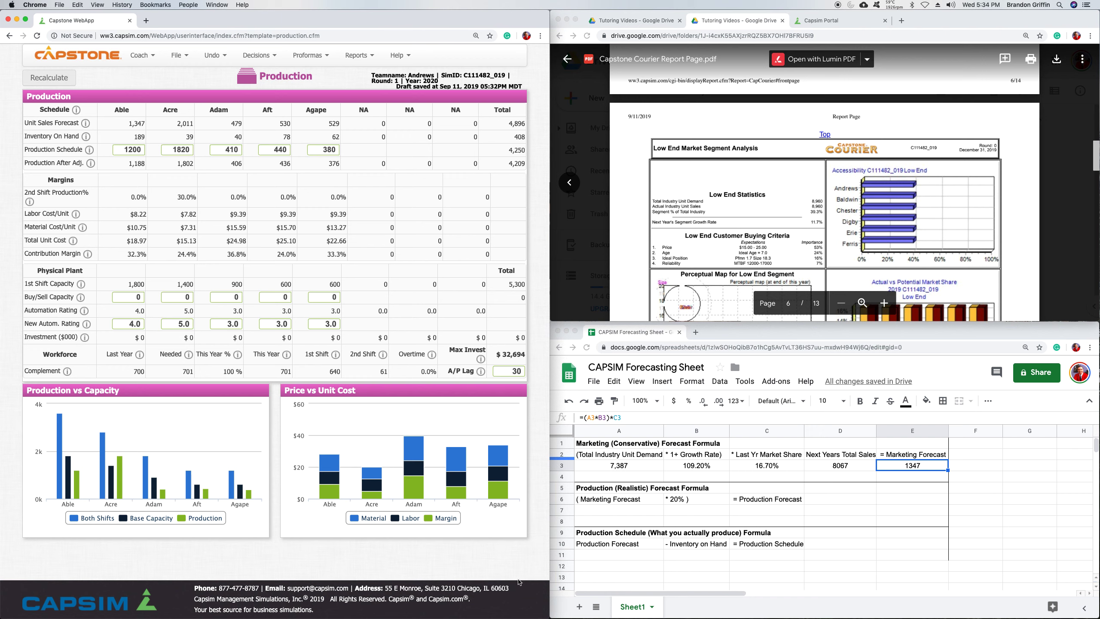
# Step: Link the Marketing Forecast input in A7 of the production forecast section to the marketing forecast result in E3
pyautogui.click(641, 499)
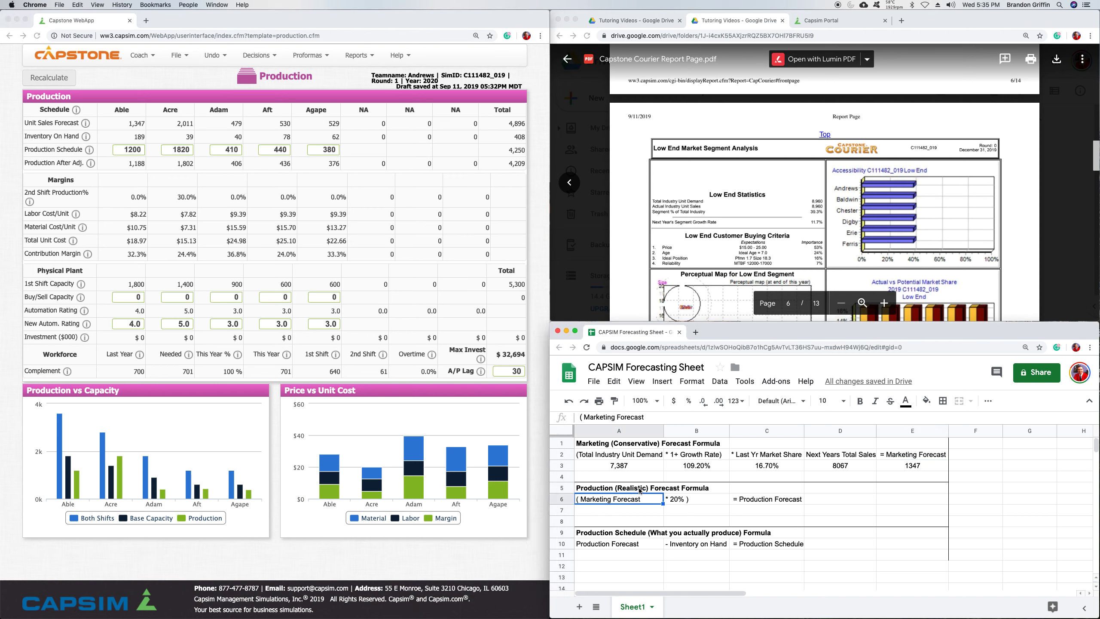
pyautogui.click(640, 489)
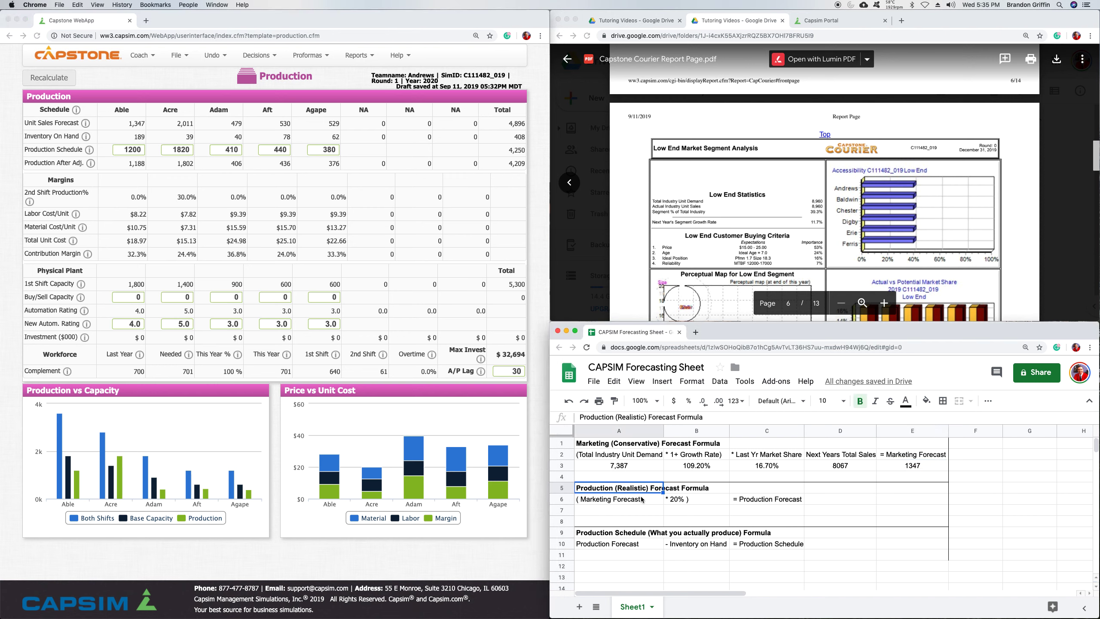
pyautogui.click(643, 501)
pyautogui.click(634, 511)
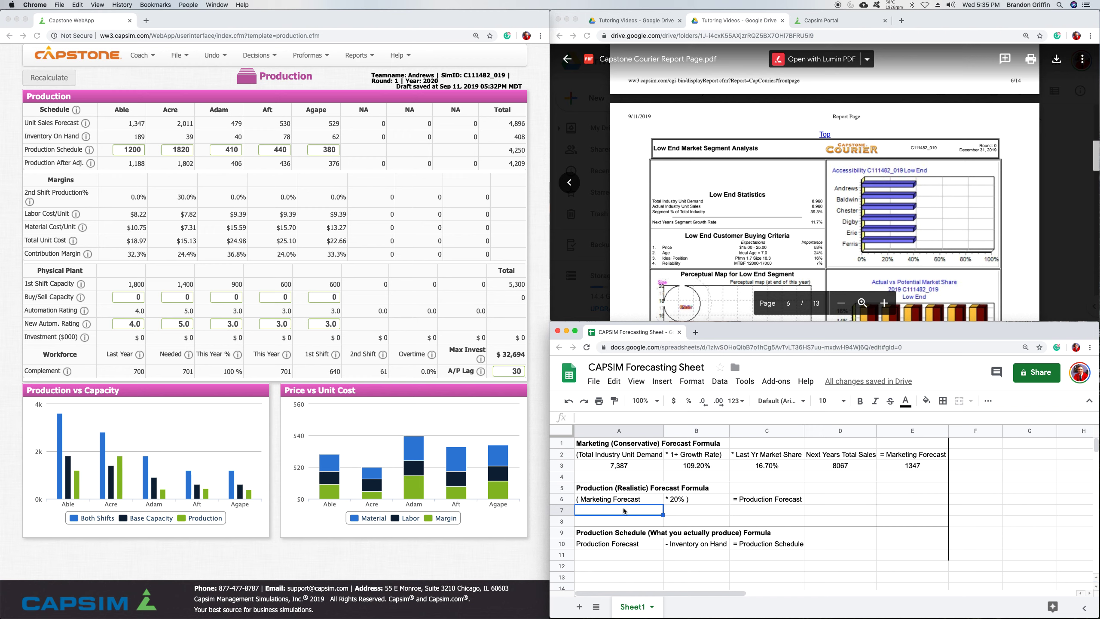
pyautogui.click(889, 470)
pyautogui.click(636, 510)
pyautogui.write('=')
pyautogui.click(899, 466)
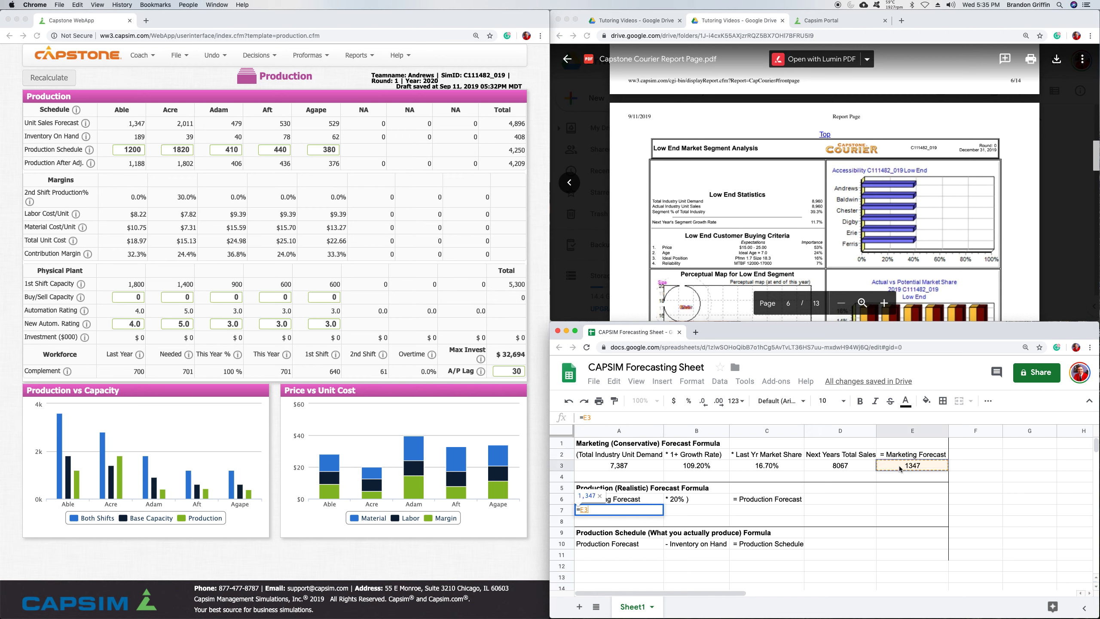
pyautogui.press('Return')
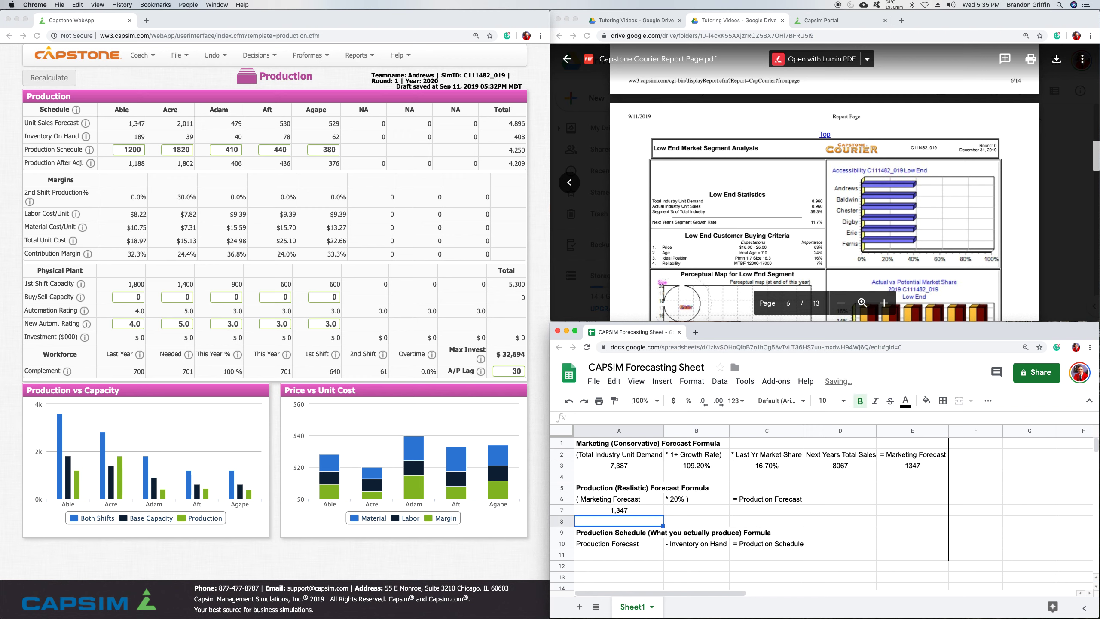
# Step: Enter 0.16 as a scratch value in F6 beside the production forecast formula
pyautogui.press('Up')
pyautogui.press('Right')
pyautogui.press('Up')
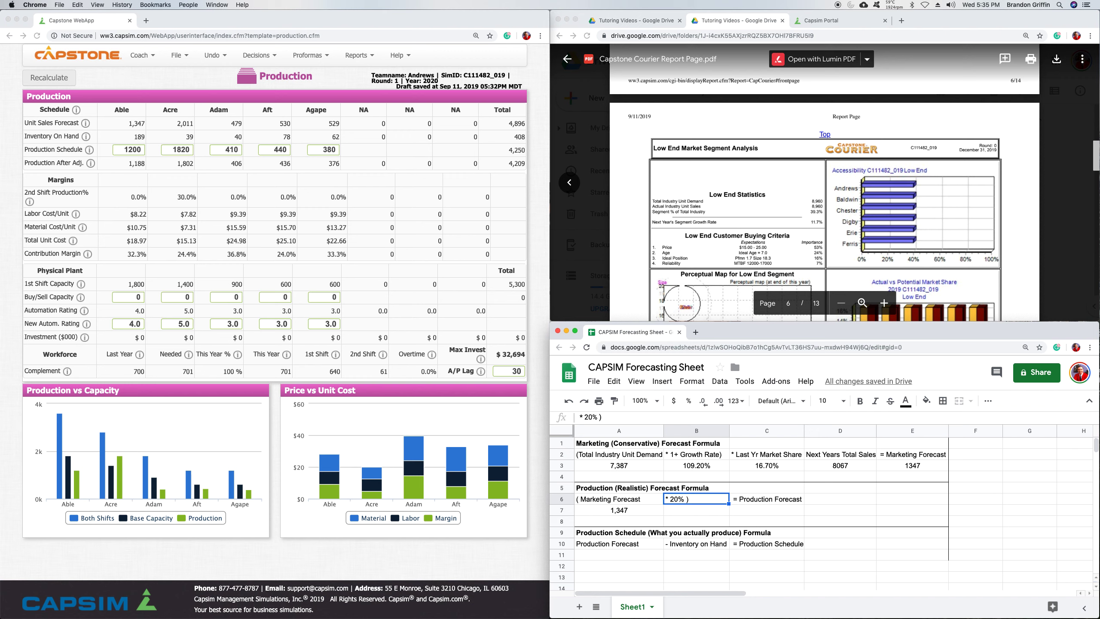
pyautogui.press('Right')
pyautogui.press('Right')
pyautogui.press('Right')
pyautogui.press('Right')
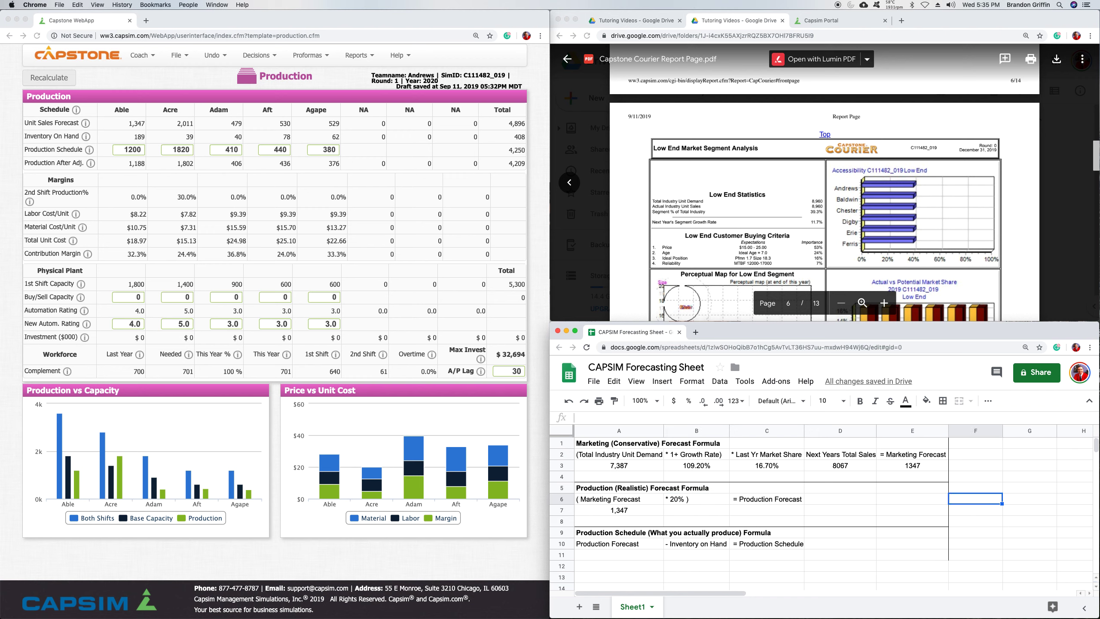
pyautogui.write('0.16')
pyautogui.press('Tab')
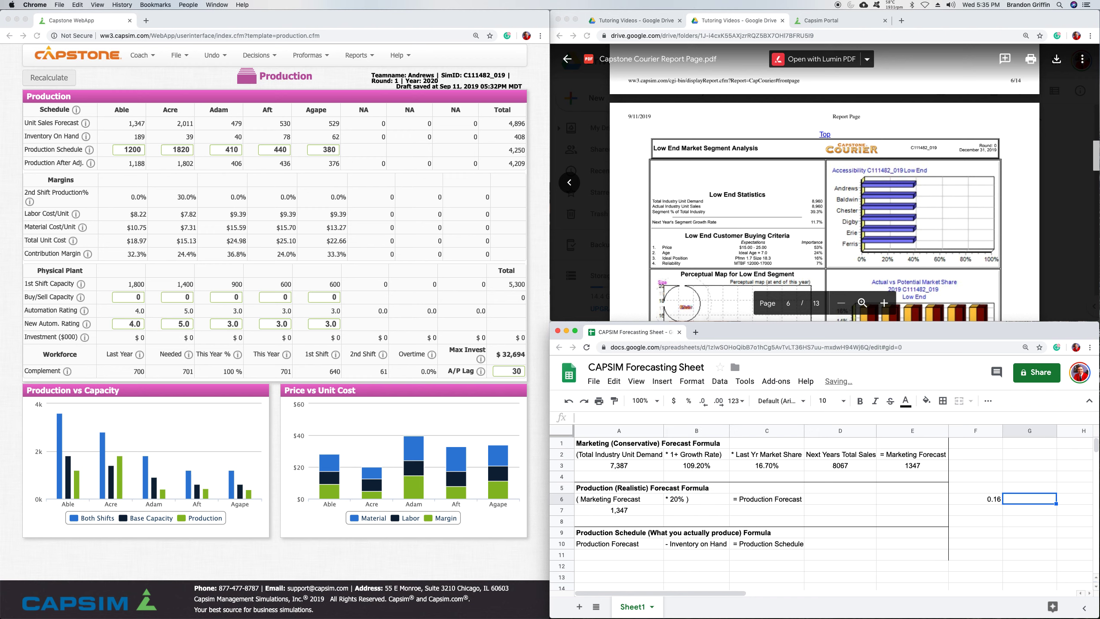
# Step: Multiply the scratch value in F6 by 1.2 in G6, and clear both scratch cells
pyautogui.write('==F6')
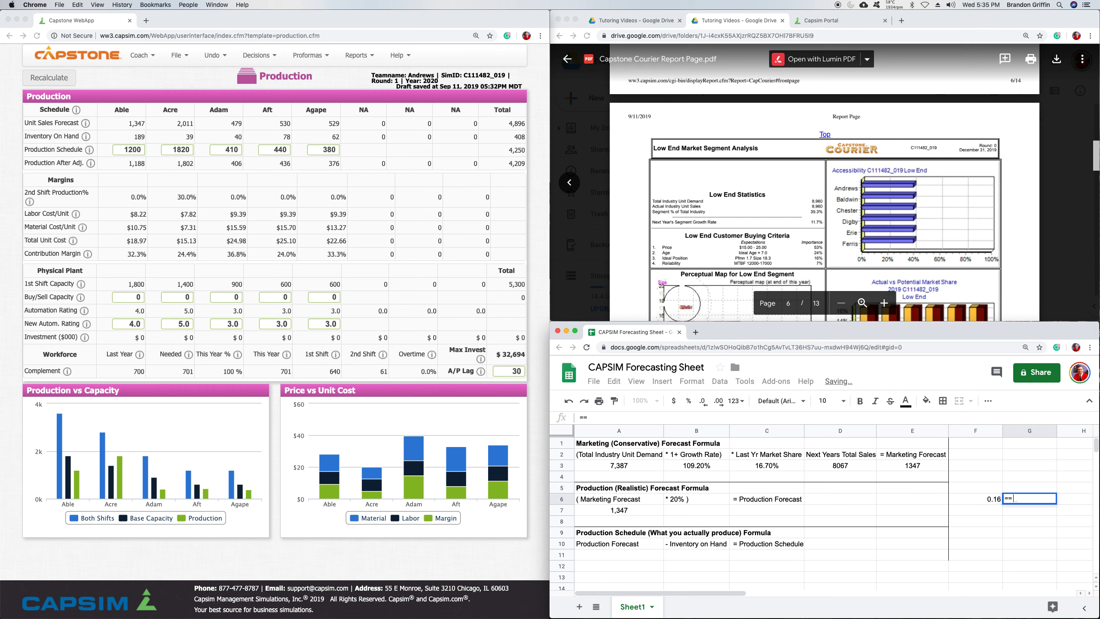
pyautogui.press('BackSpace')
pyautogui.press('BackSpace')
pyautogui.press('BackSpace')
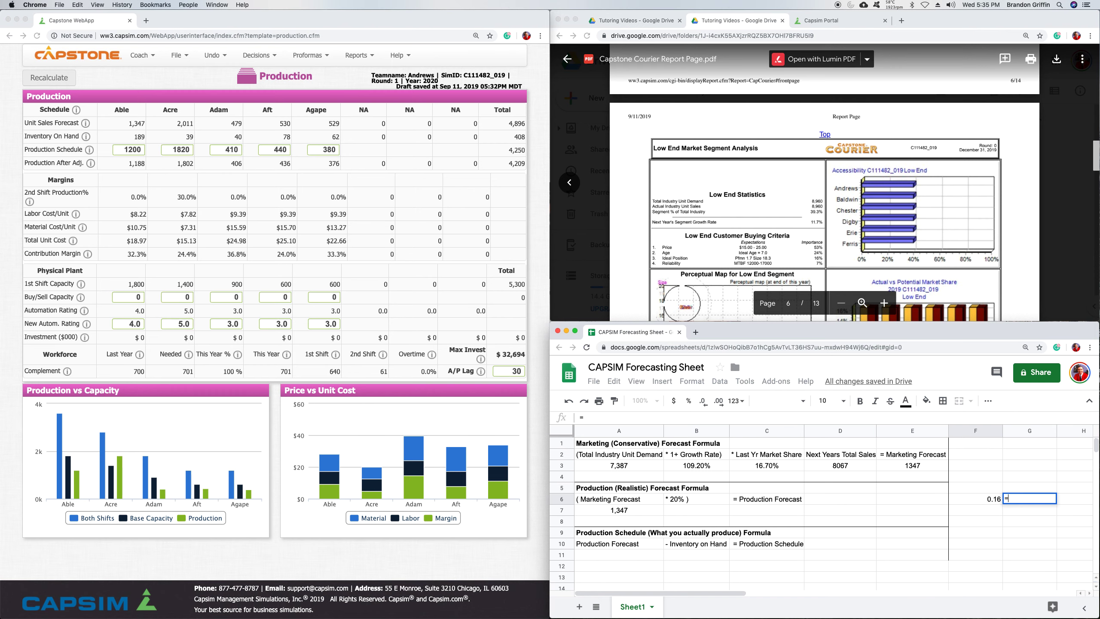
pyautogui.write('F61.2')
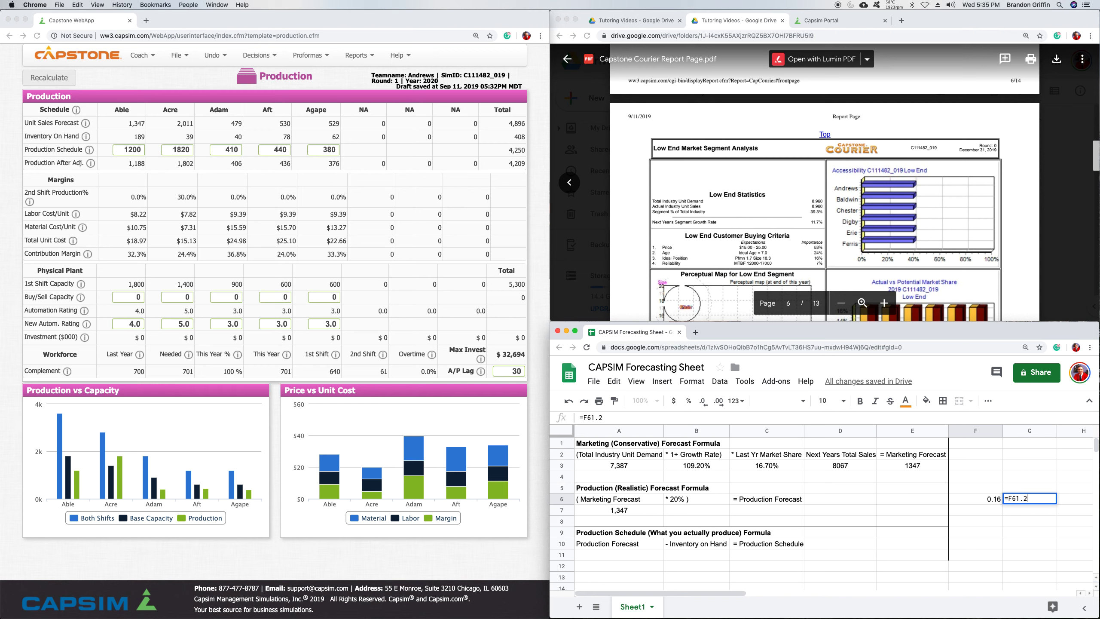
pyautogui.press('BackSpace')
pyautogui.press('BackSpace')
pyautogui.press('BackSpace')
pyautogui.write('*F6')
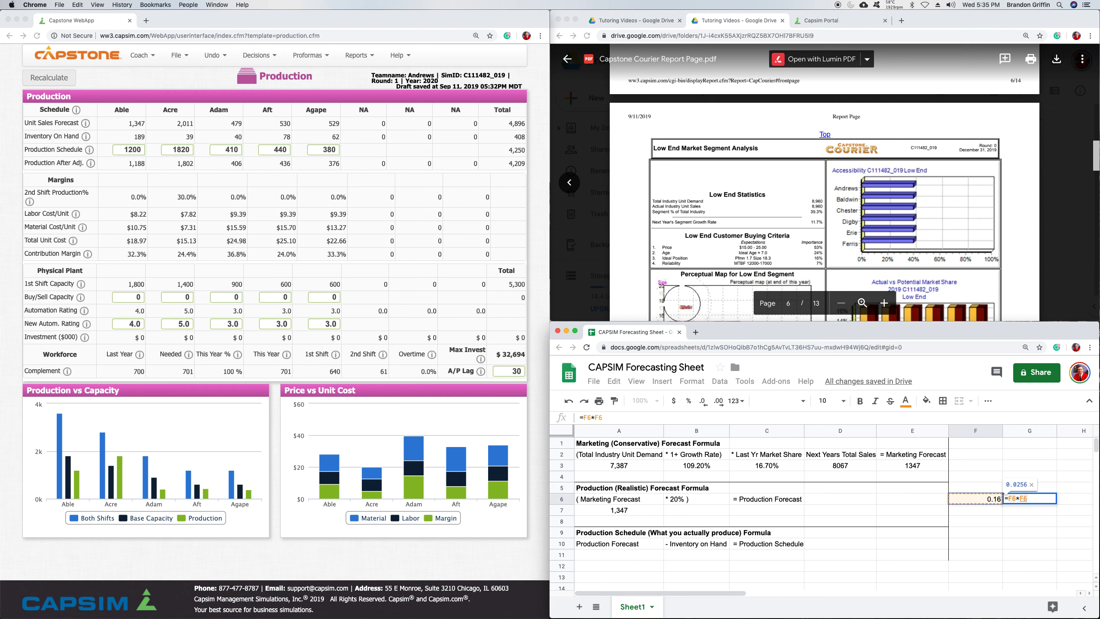
pyautogui.press('BackSpace')
pyautogui.press('BackSpace')
pyautogui.write('1.2')
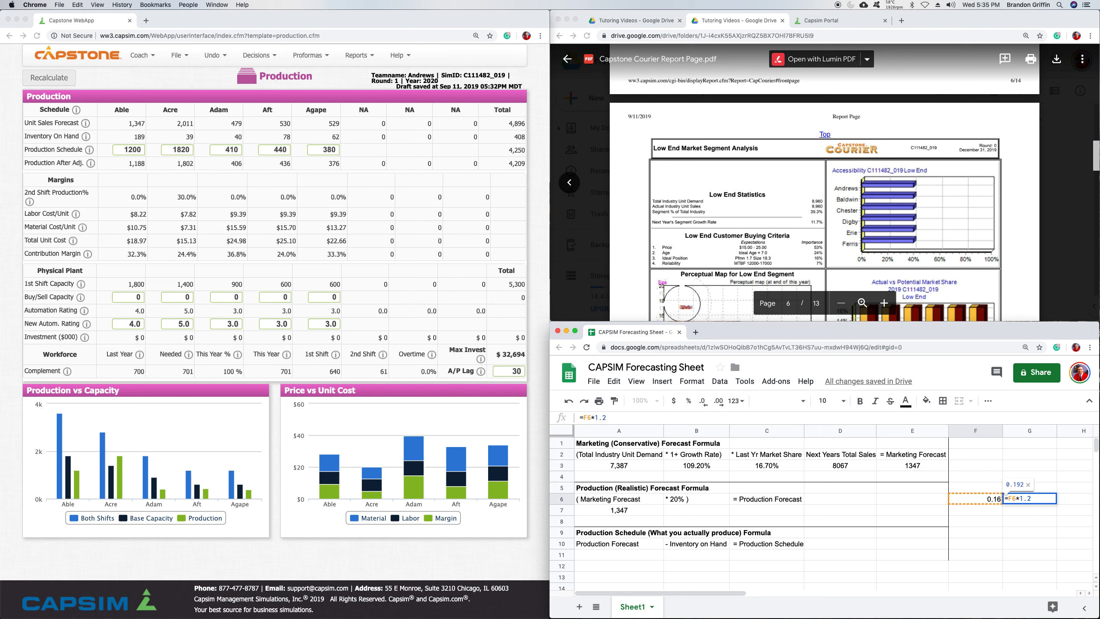
pyautogui.press('Return')
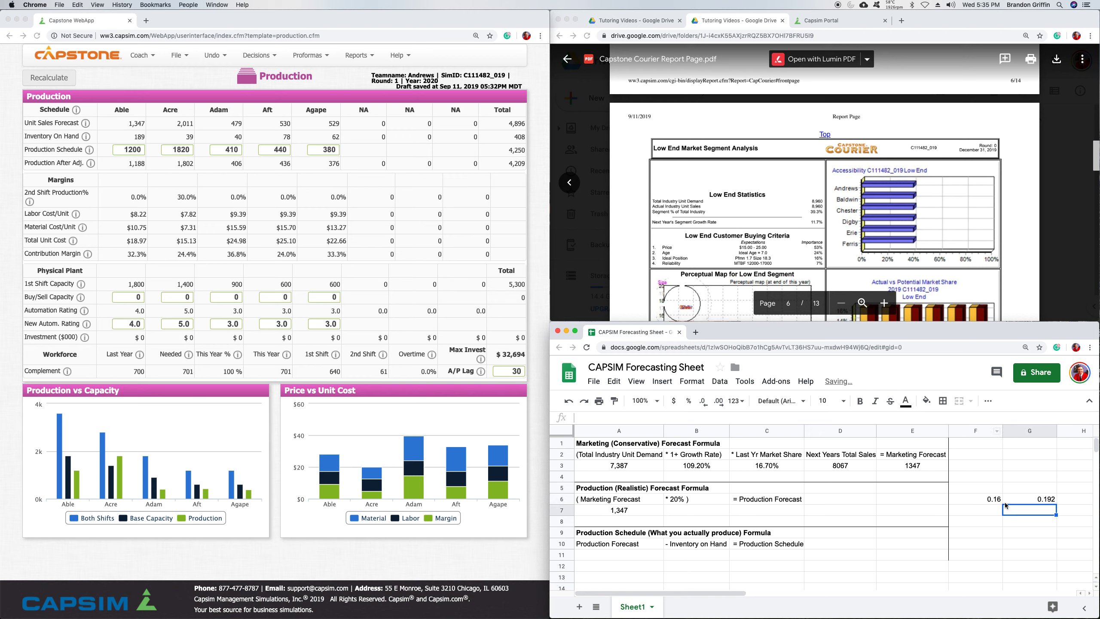
pyautogui.moveTo(1001, 499); pyautogui.dragTo(980, 502)
pyautogui.press('Delete')
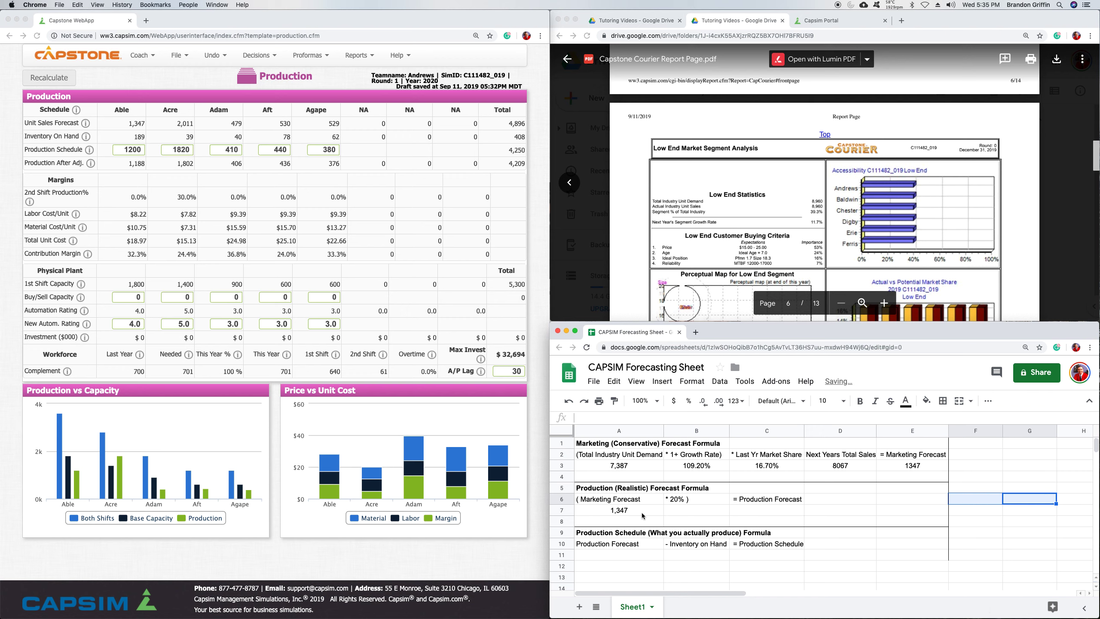
# Step: Enter 20% in B7 and try multiplying it by the marketing forecast from A7 in C7
pyautogui.click(694, 510)
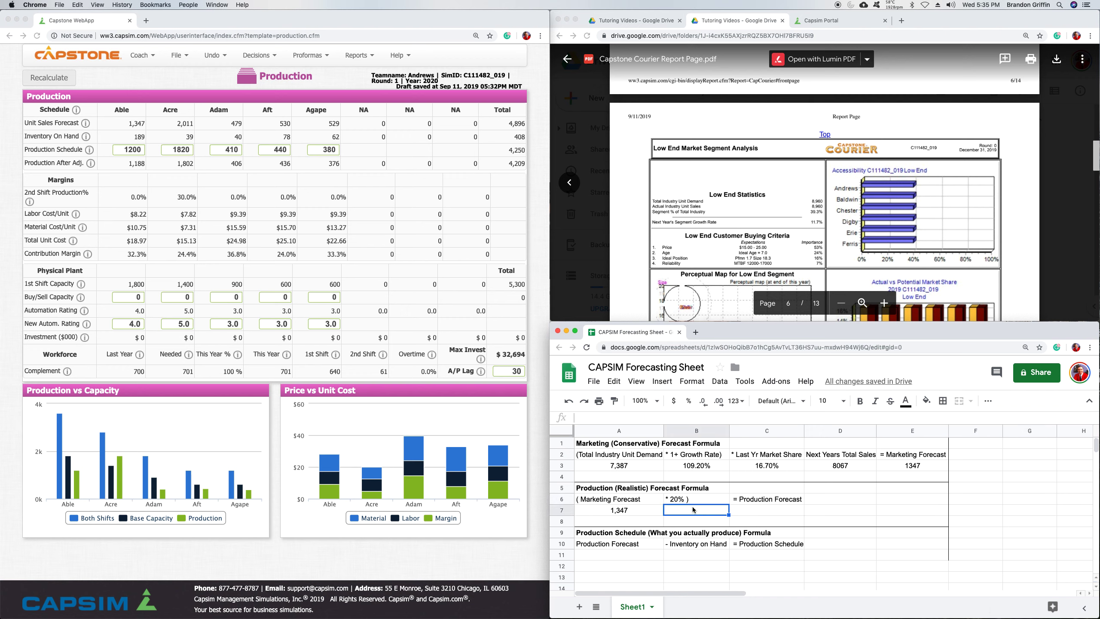
pyautogui.write('20%')
pyautogui.press('Tab')
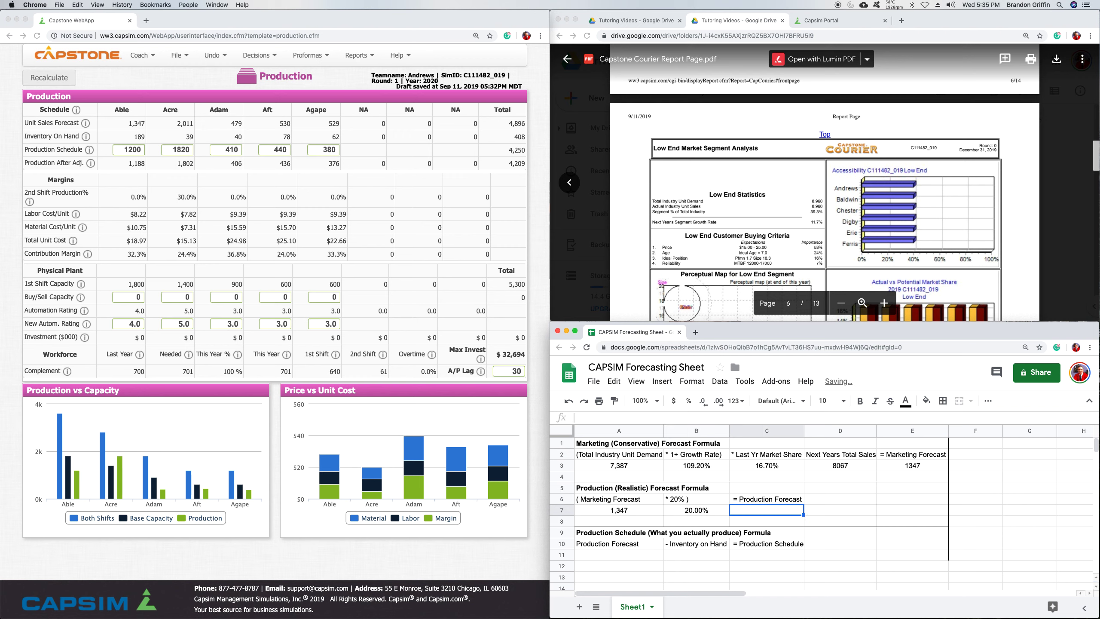
pyautogui.write('=')
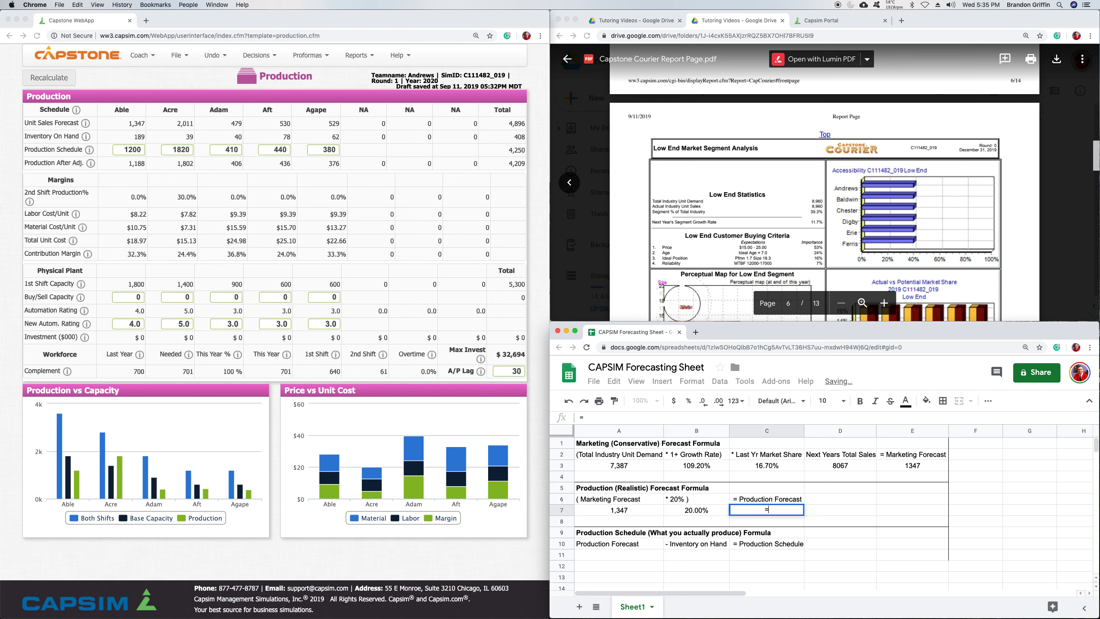
pyautogui.press('Left')
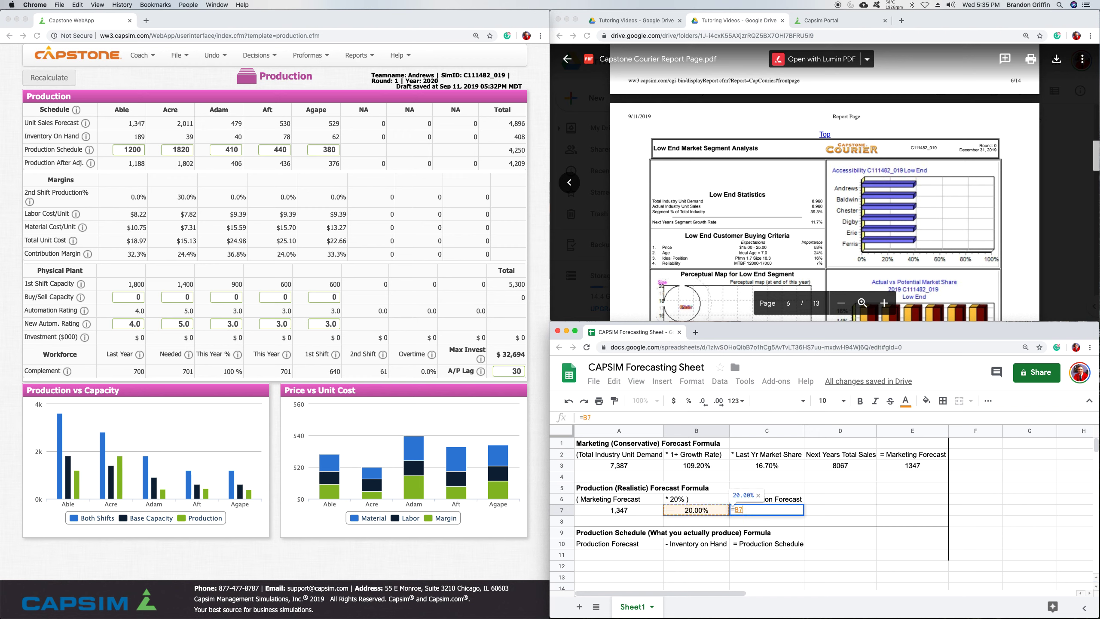
pyautogui.write('*')
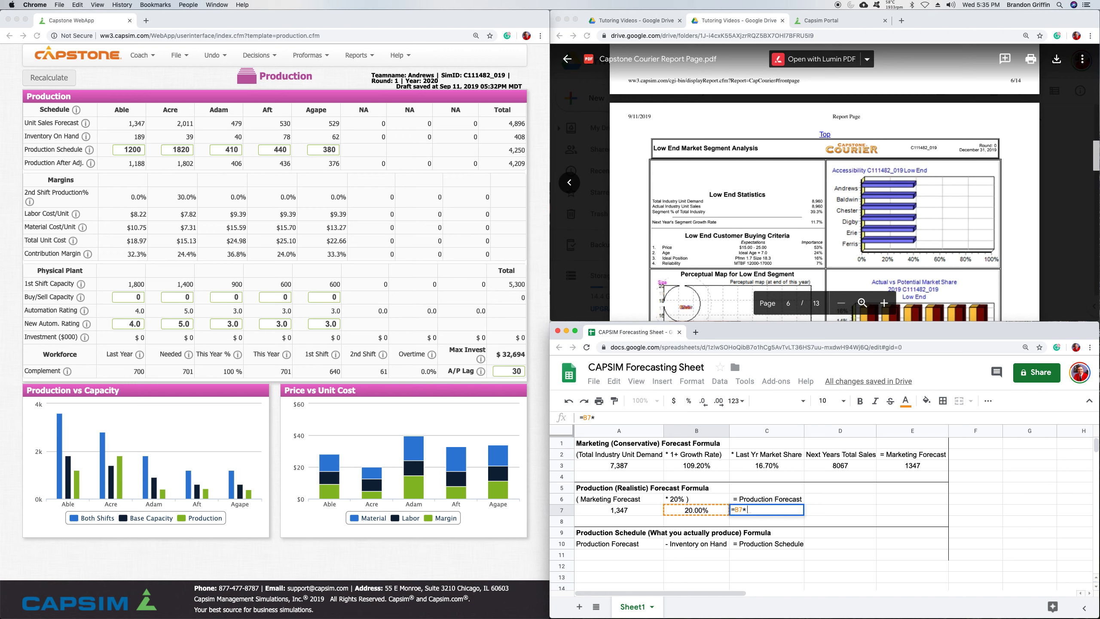
pyautogui.press('Left')
pyautogui.press('Left')
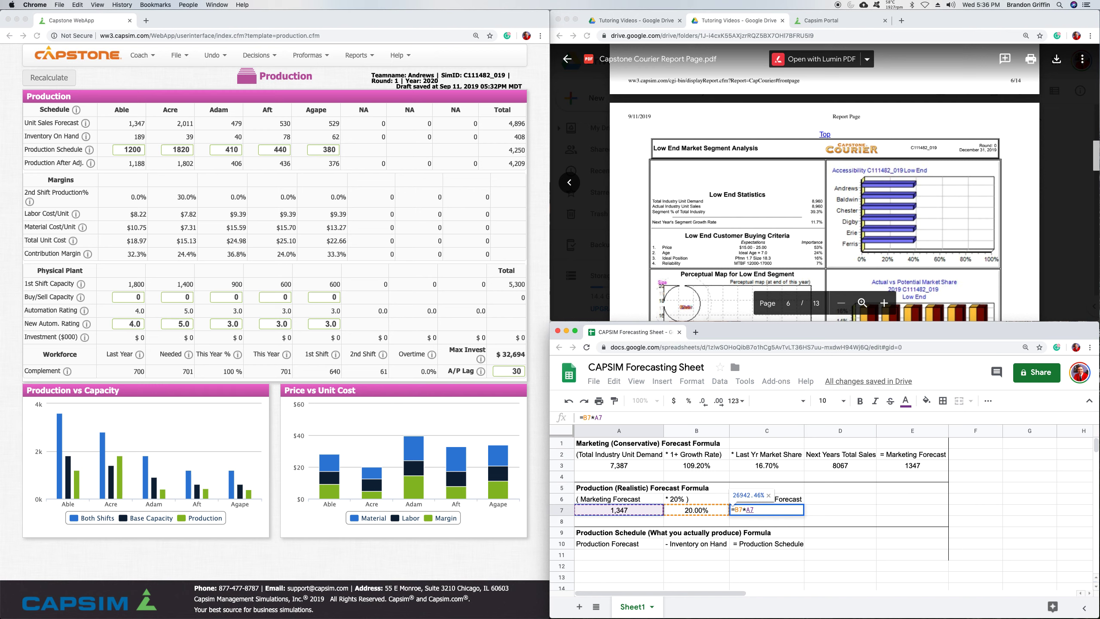
pyautogui.press('Escape')
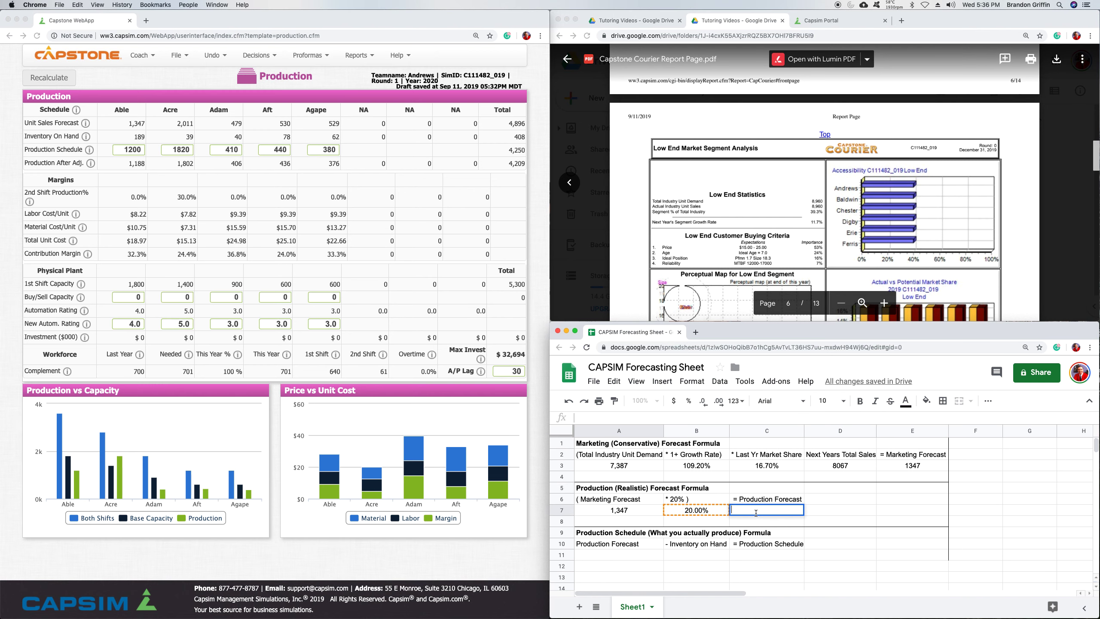
# Step: Set the multiplier in B7 to 120% and calculate the Production Forecast in C7 as =A7*B7
pyautogui.click(741, 520)
pyautogui.click(720, 513)
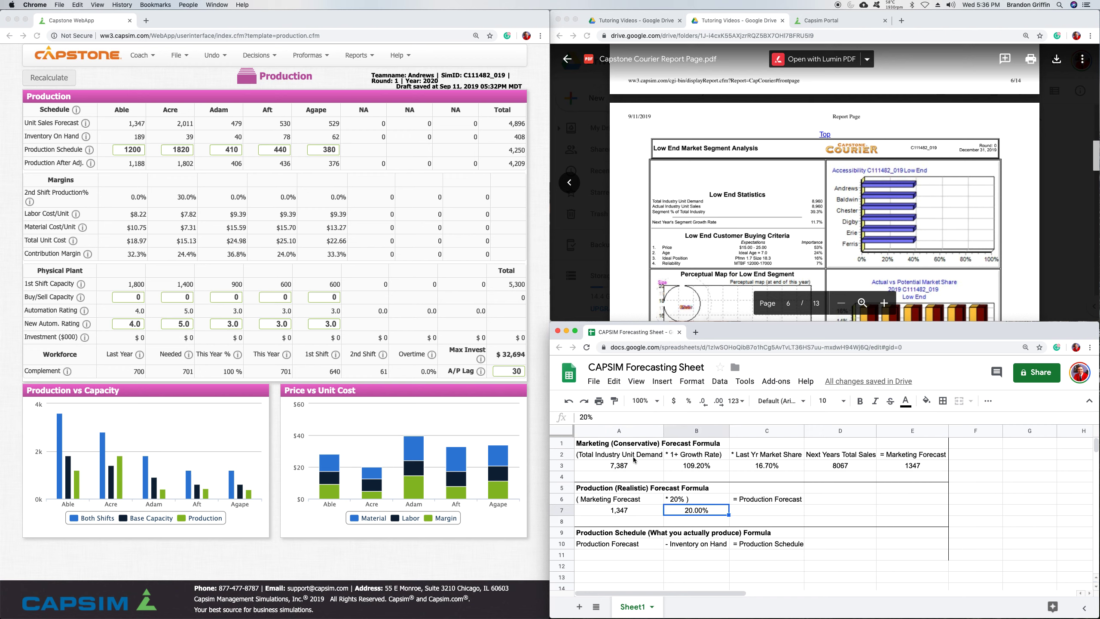
pyautogui.write('120')
pyautogui.press('Tab')
pyautogui.write('=')
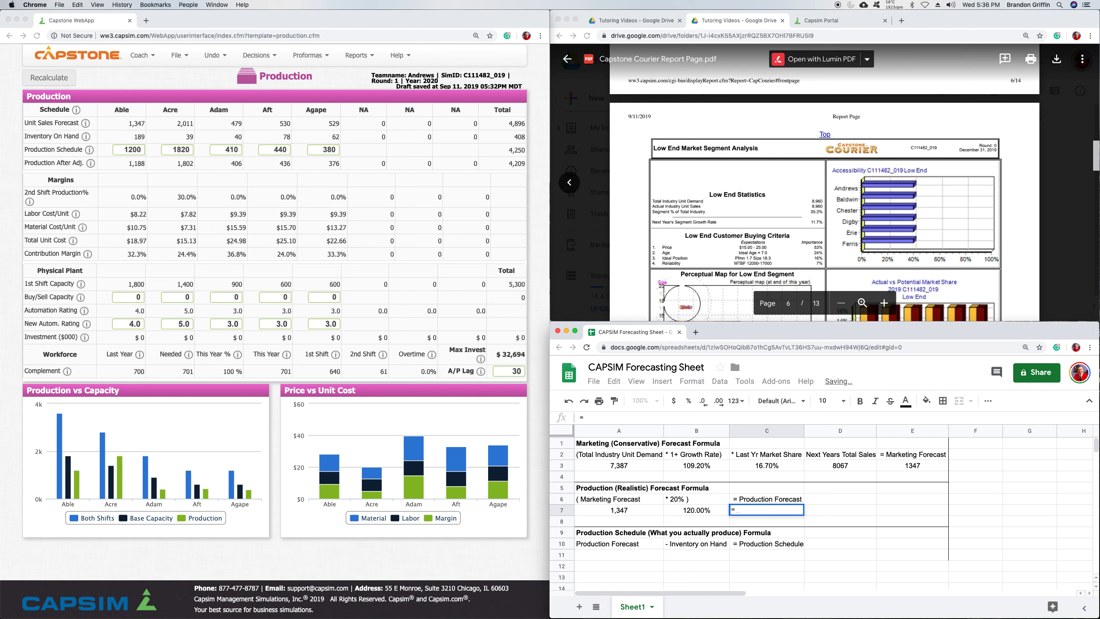
pyautogui.write('A7*C7')
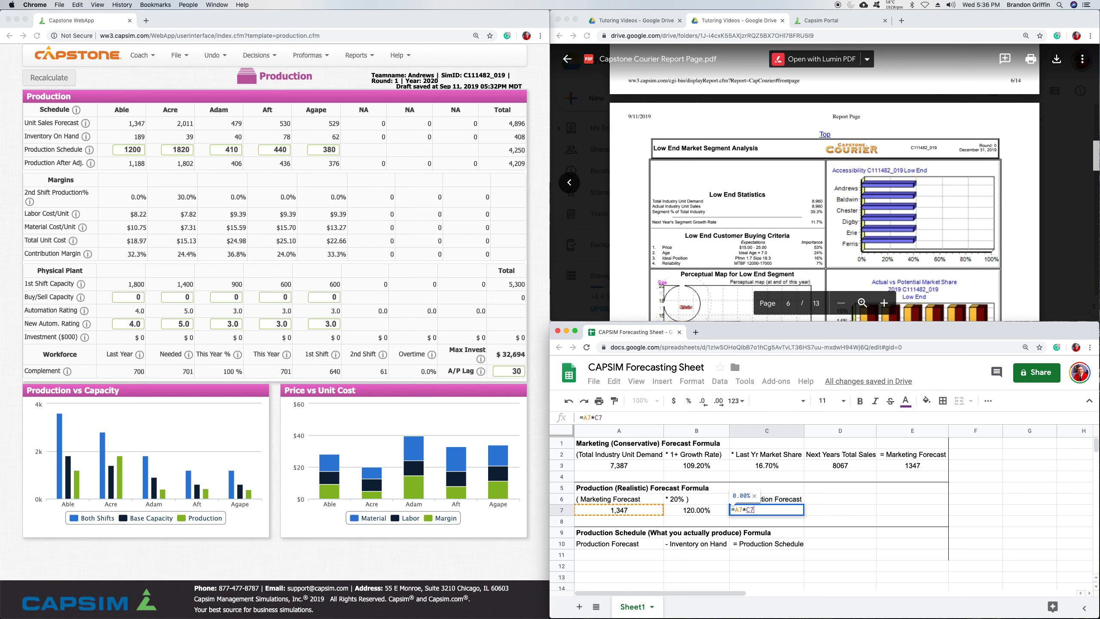
pyautogui.press('Left')
pyautogui.press('Return')
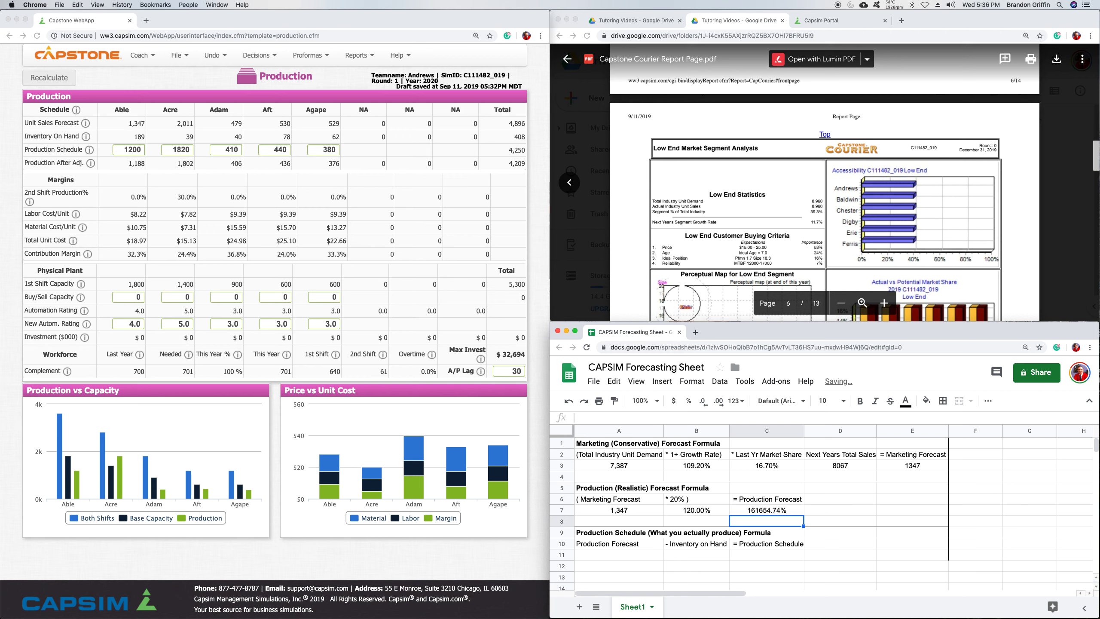
# Step: Format the Production Forecast in C7 as a plain number without decimal places
pyautogui.click(761, 511)
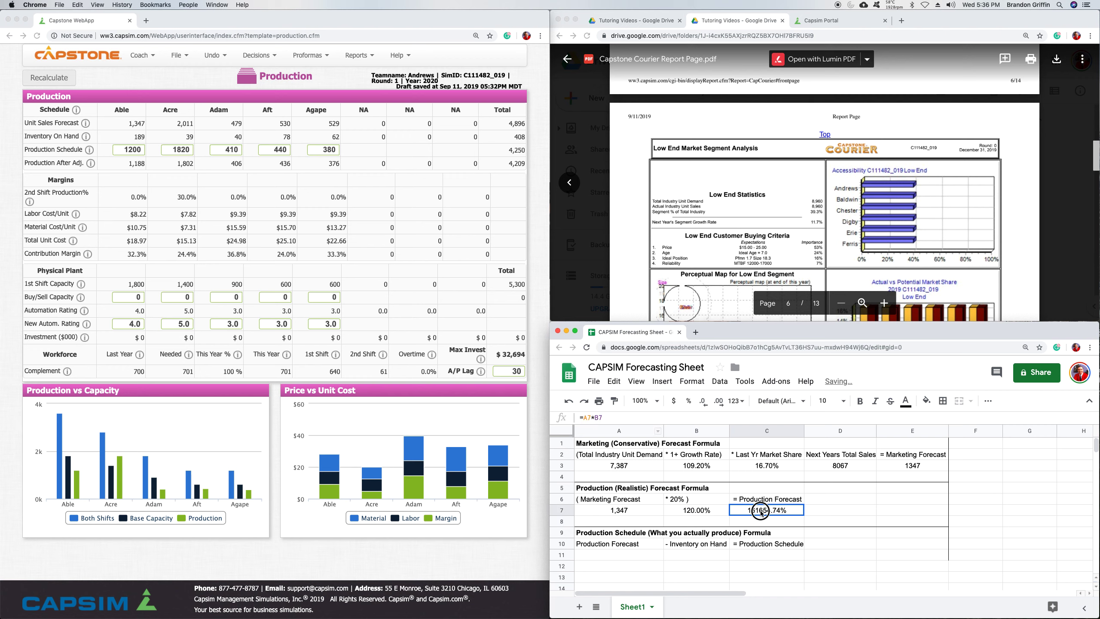
pyautogui.click(736, 401)
pyautogui.click(743, 464)
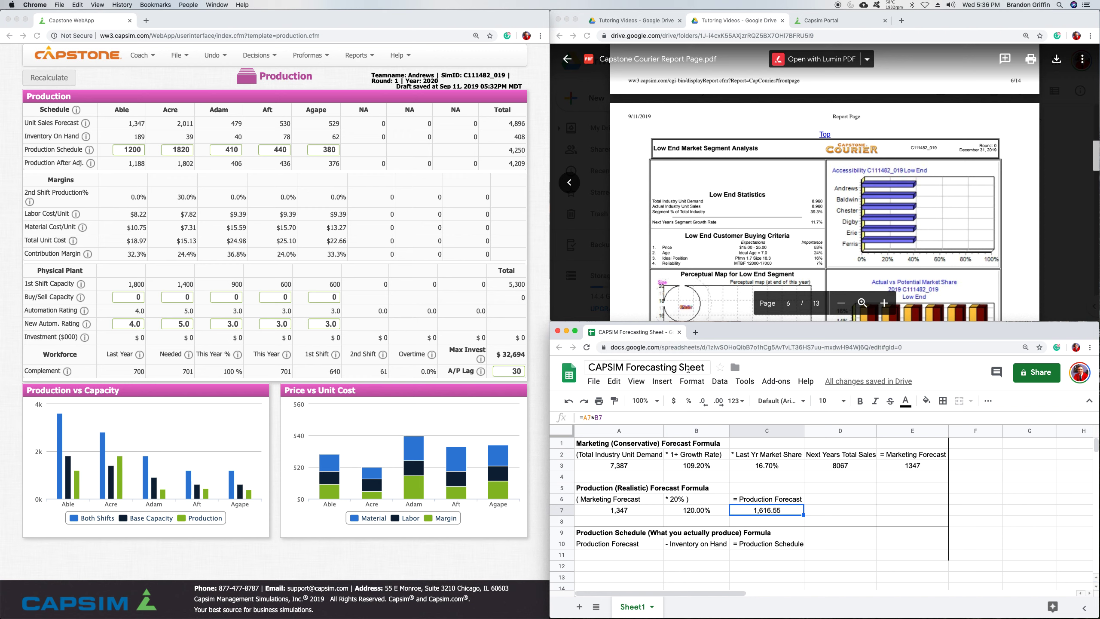
pyautogui.click(709, 403)
pyautogui.click(709, 404)
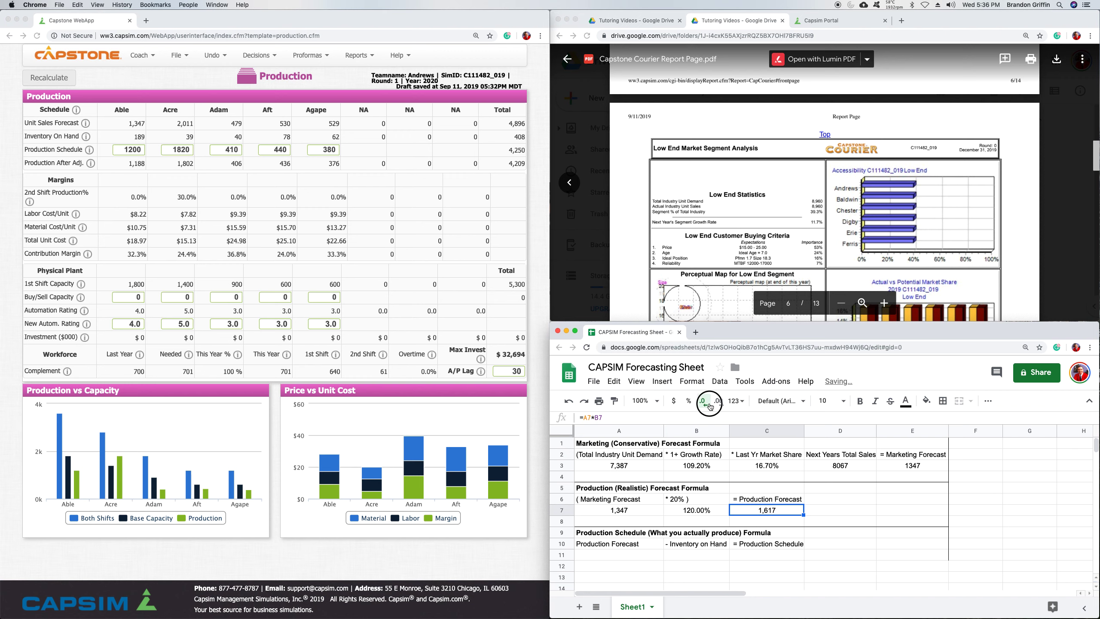
pyautogui.click(779, 521)
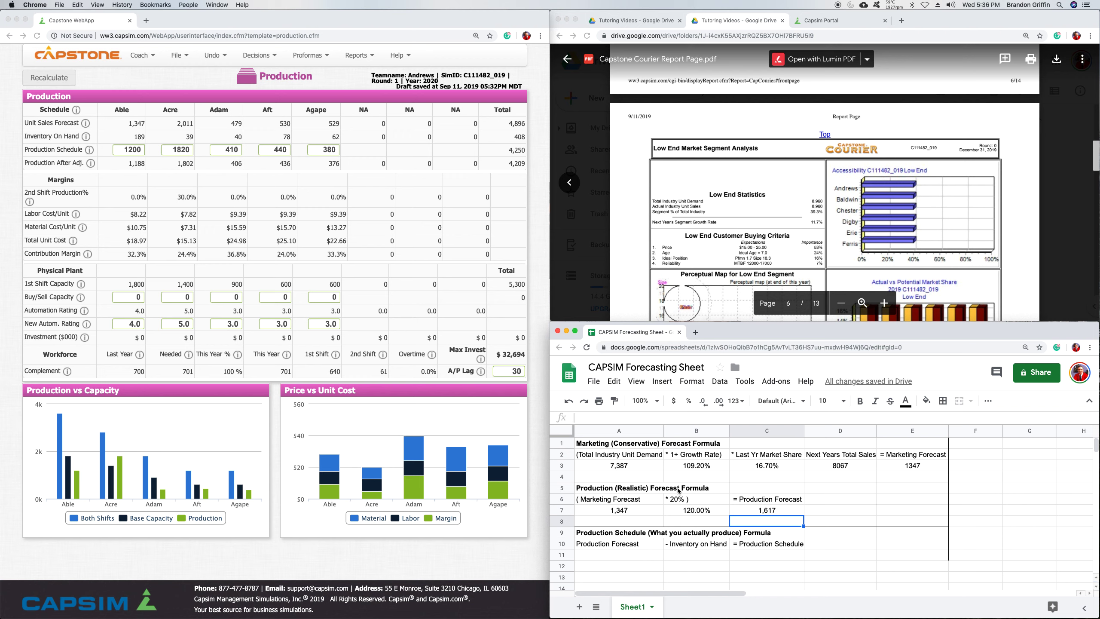
pyautogui.click(781, 515)
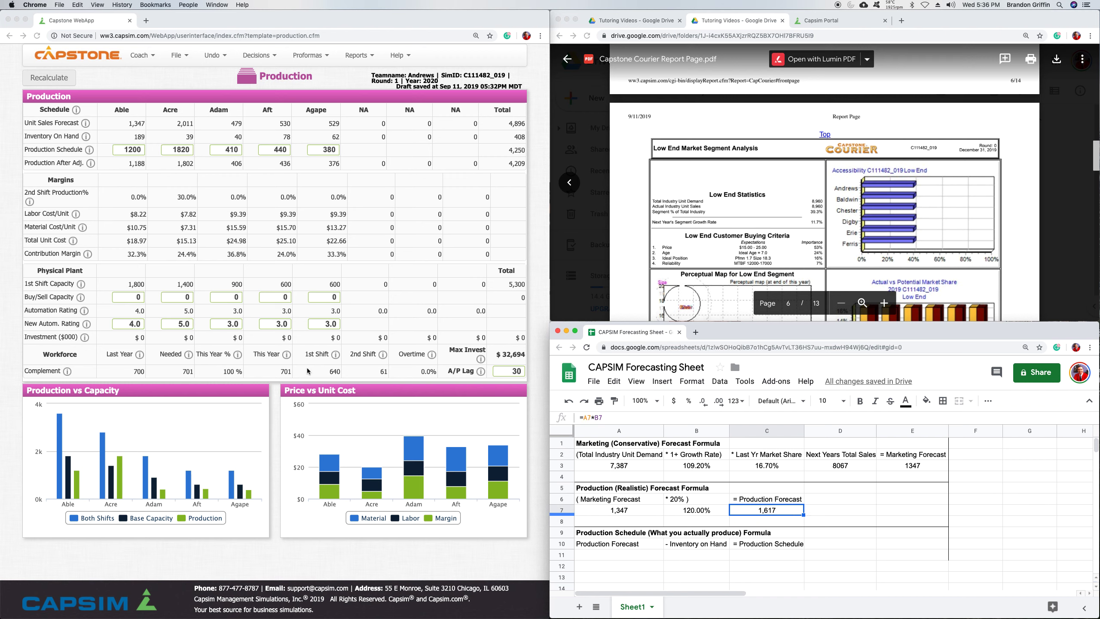
# Step: Highlight Able's inventory on hand and link the Production Forecast in A11 of the production schedule section to C7
pyautogui.doubleClick(139, 137)
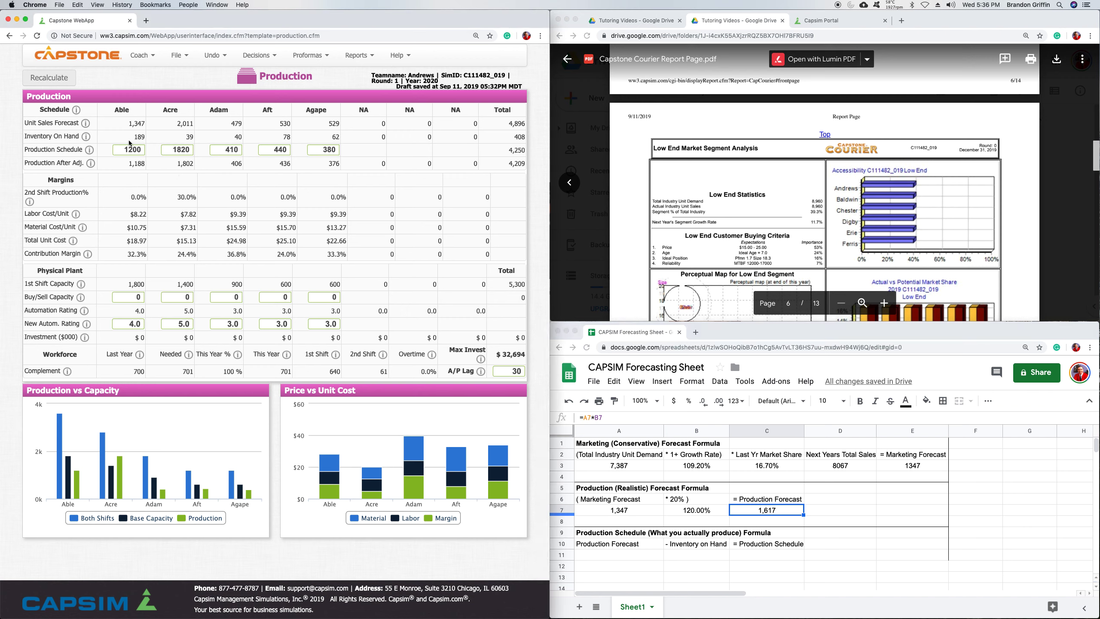
pyautogui.click(640, 555)
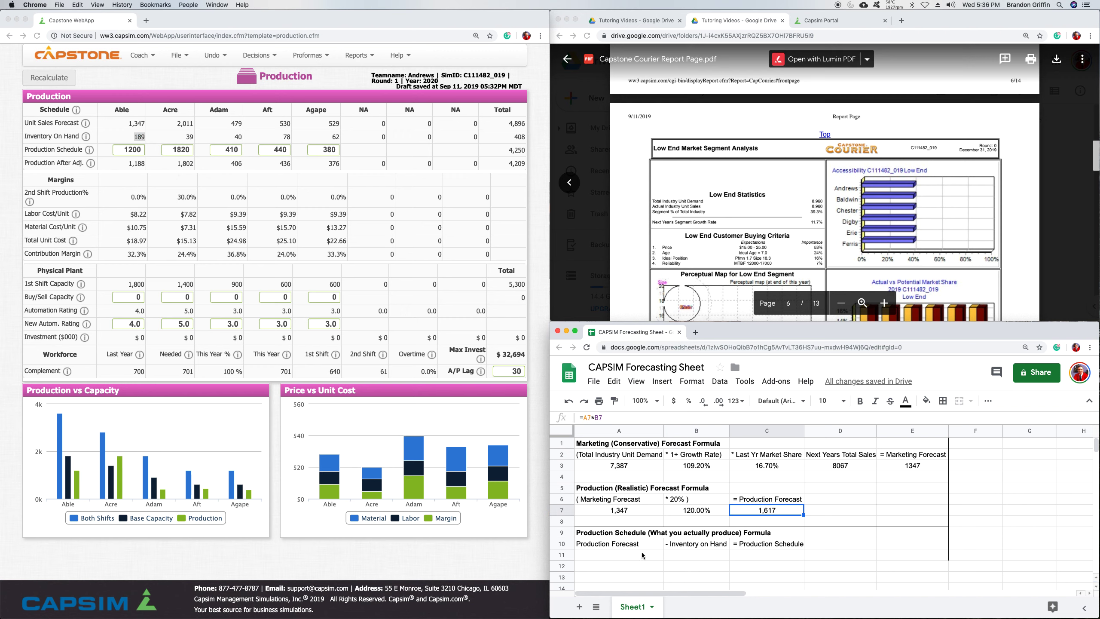
pyautogui.write('=')
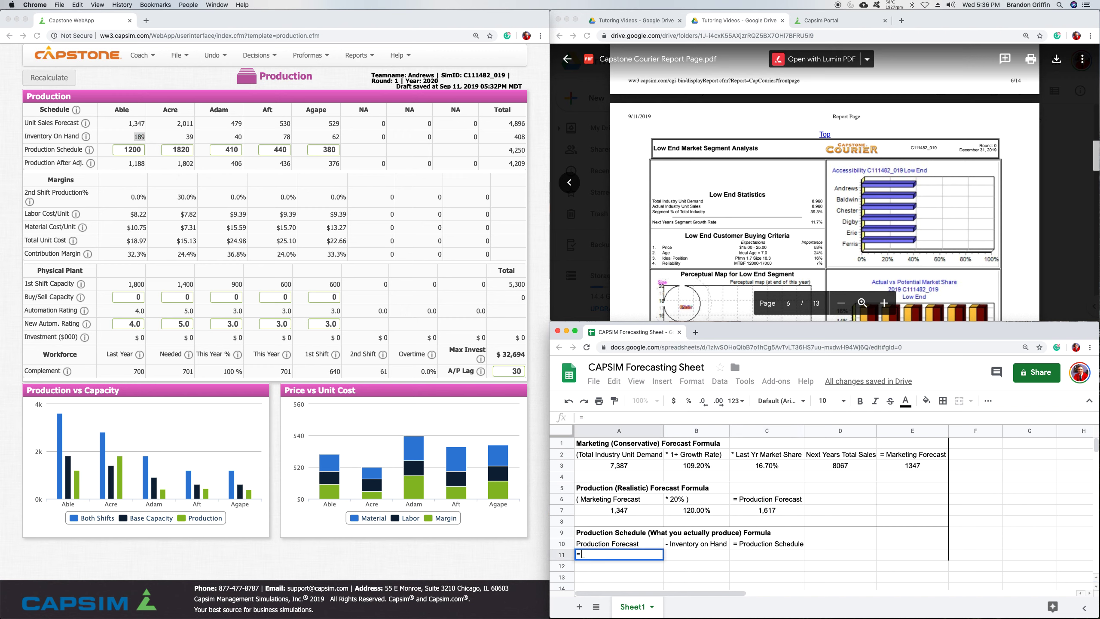
pyautogui.click(786, 511)
pyautogui.press('Return')
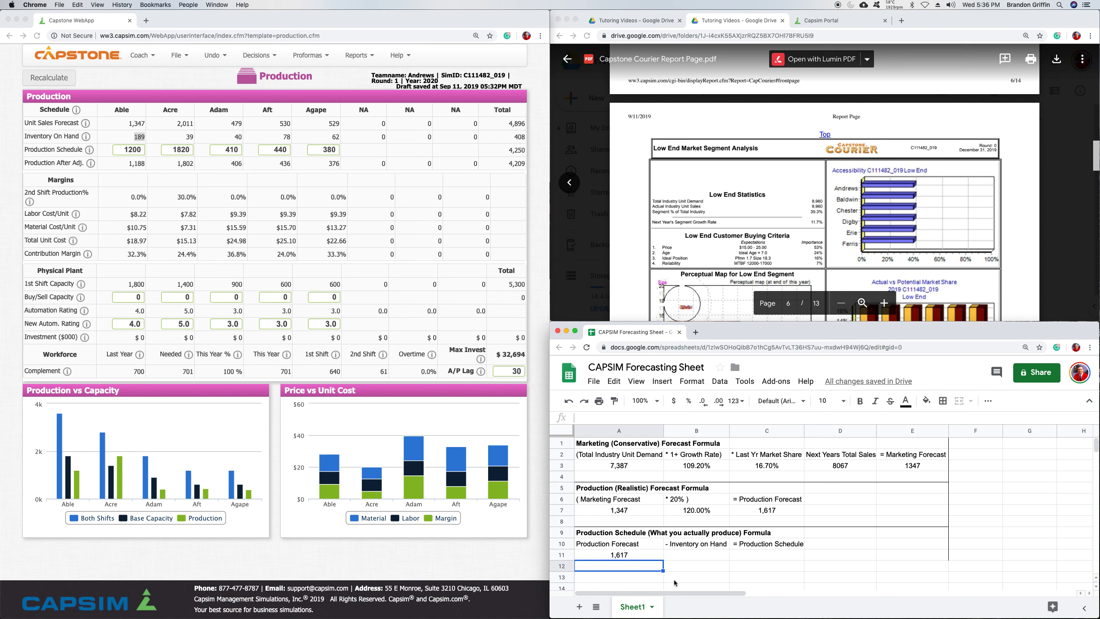
# Step: Enter -189 as Able's inventory on hand in B11 and try giving the cell the Number format
pyautogui.press('Up')
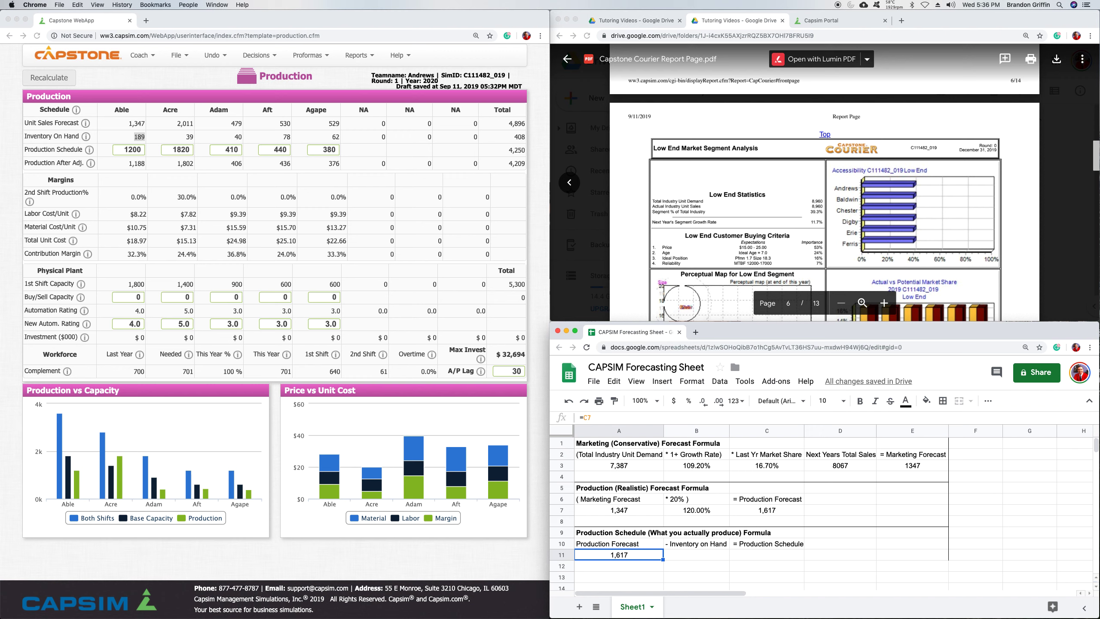
pyautogui.press('Right')
pyautogui.write('-')
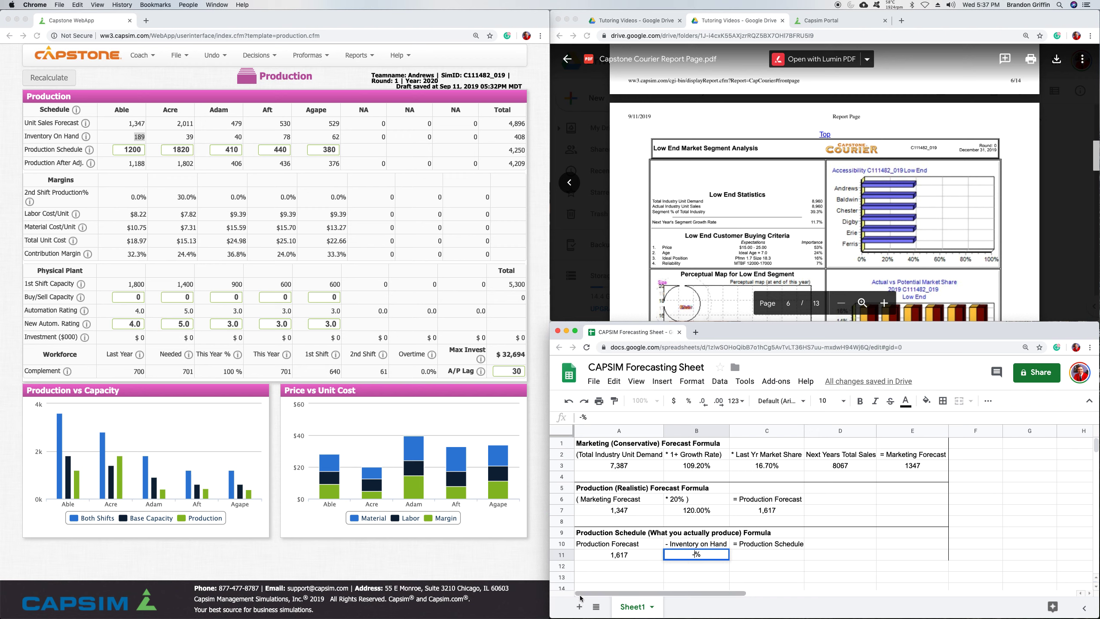
pyautogui.write('189')
pyautogui.press('Return')
pyautogui.press('Up')
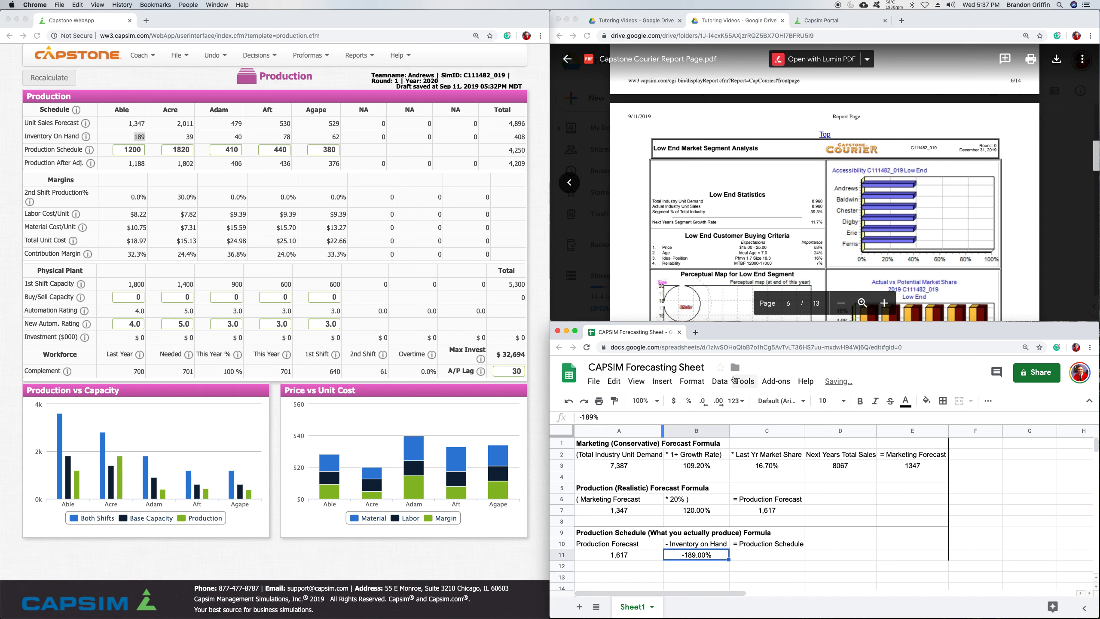
pyautogui.click(737, 400)
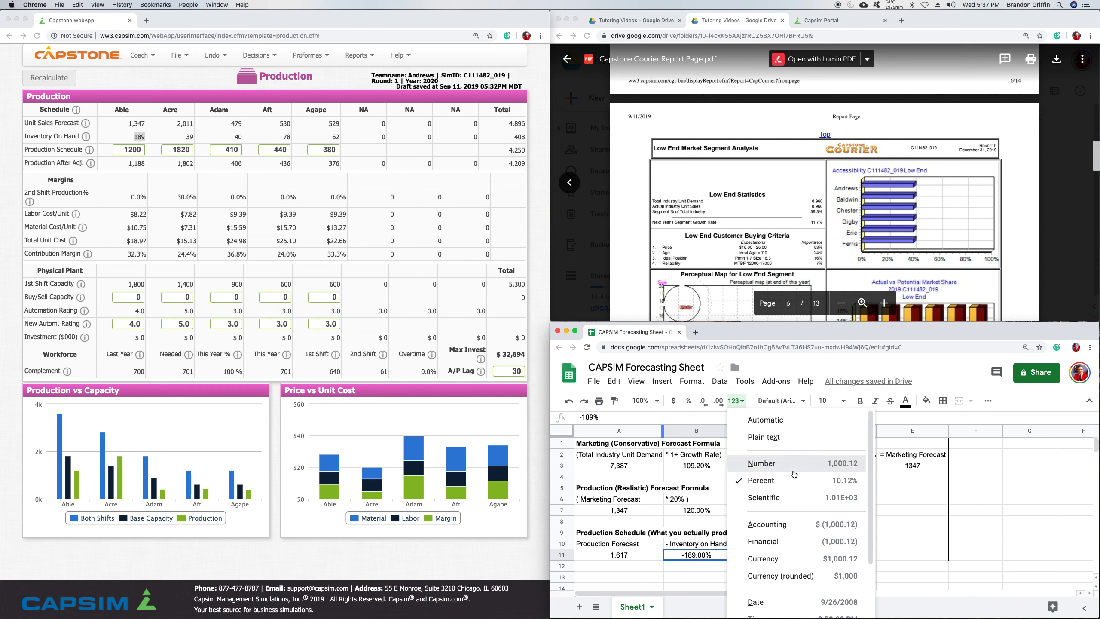
pyautogui.click(736, 462)
# Step: Set B11 to the Automatic format and enter 189 as Able's inventory on hand
pyautogui.click(734, 401)
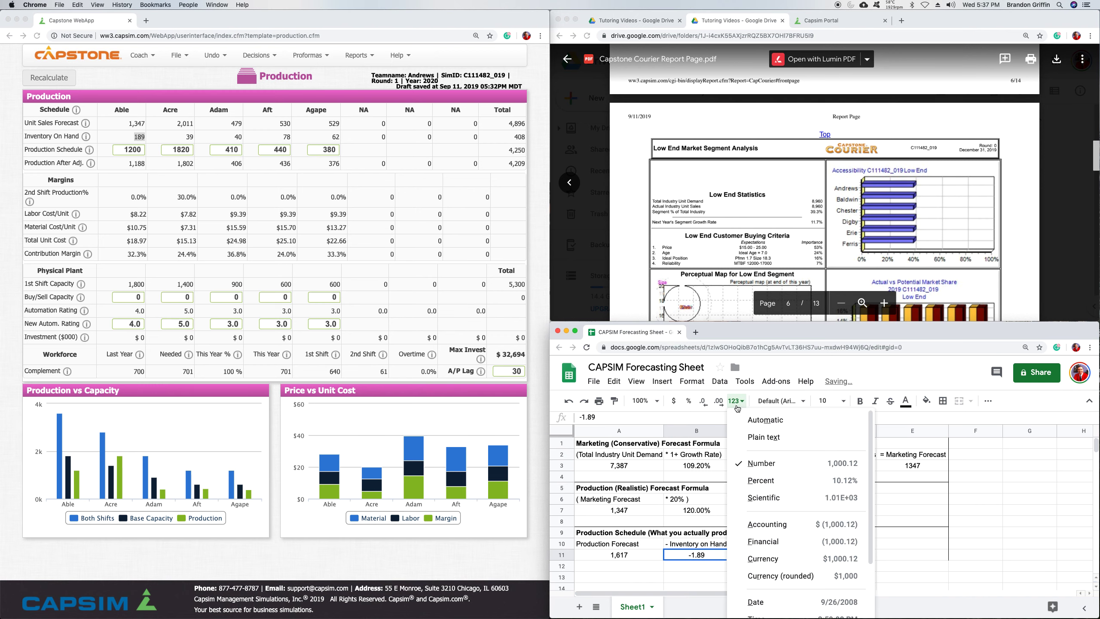
pyautogui.click(778, 421)
pyautogui.write('189')
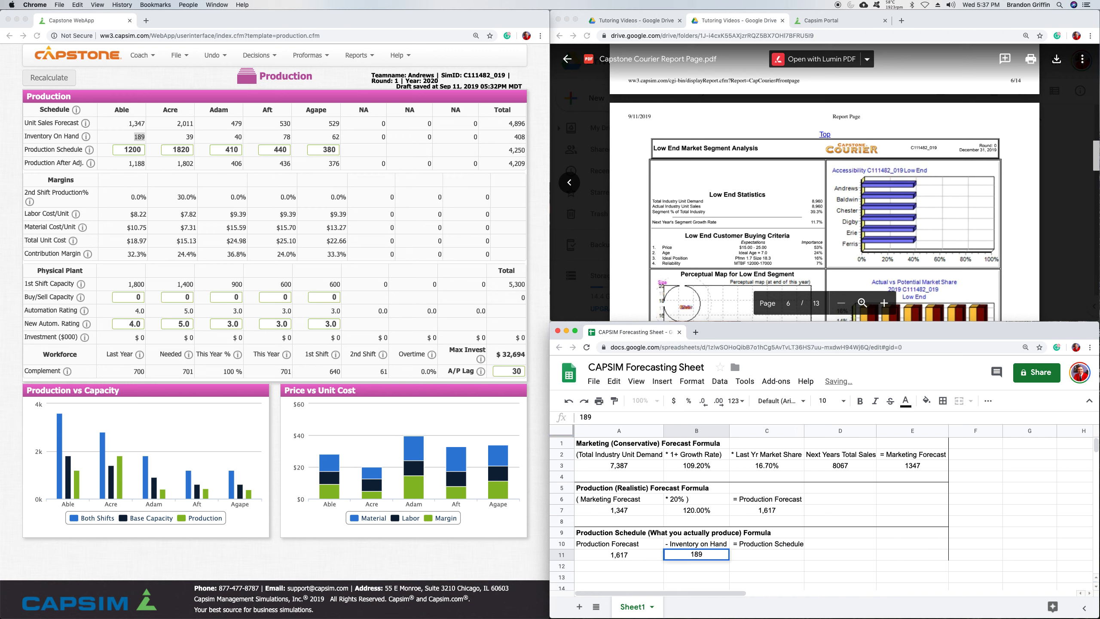
pyautogui.press('Return')
# Step: Calculate the Production Schedule in C11 as =A11-B11 and apply the Automatic format to the cell
pyautogui.click(766, 555)
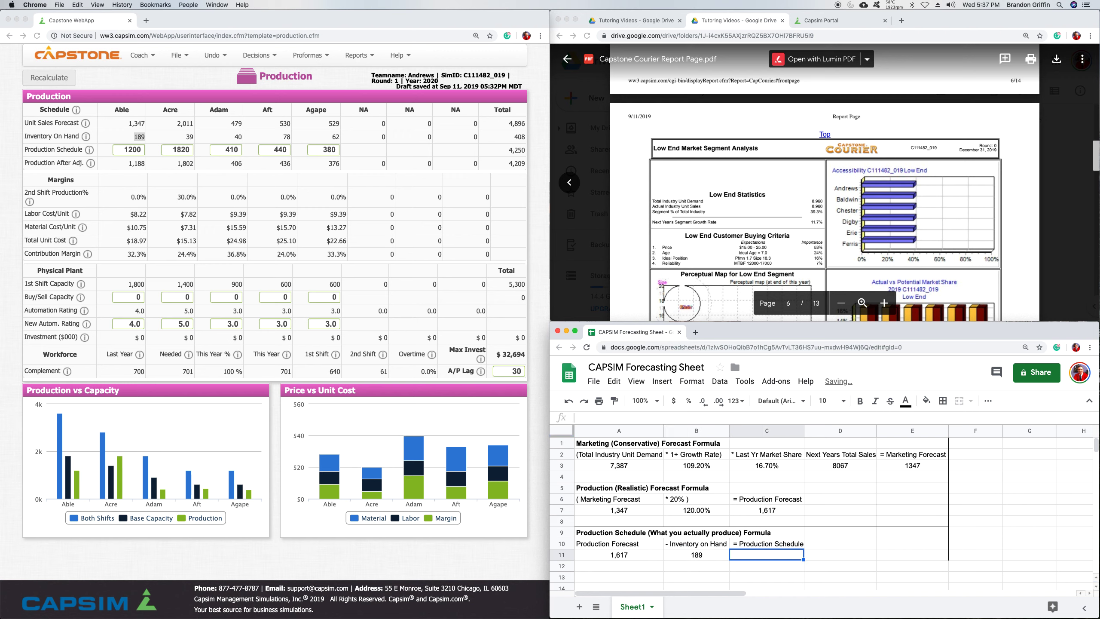
pyautogui.write('=A11')
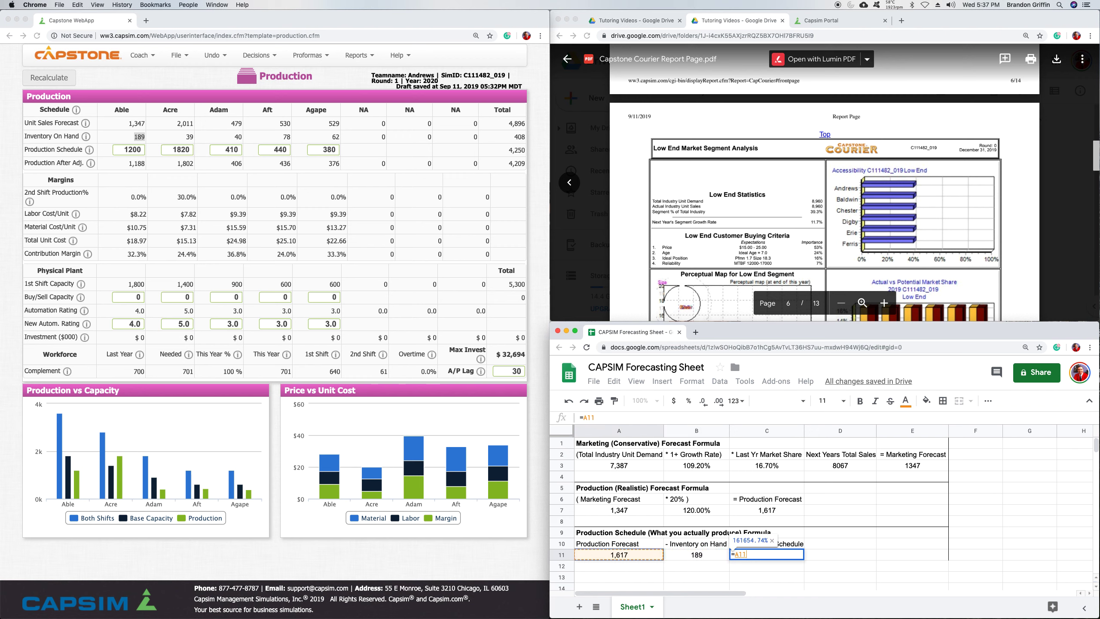
pyautogui.write('-B11')
pyautogui.press('Return')
pyautogui.click(767, 555)
pyautogui.click(736, 401)
pyautogui.click(750, 420)
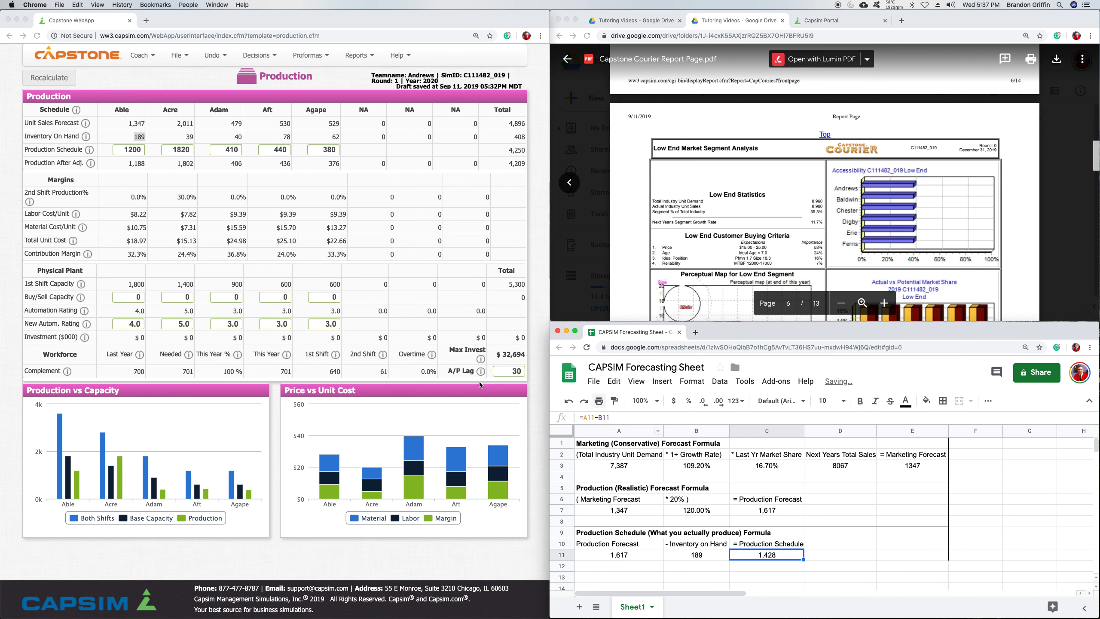
# Step: Set Able's Production Schedule to 1428 in the Production decisions and recalculate
pyautogui.click(120, 155)
pyautogui.moveTo(119, 155); pyautogui.dragTo(214, 162)
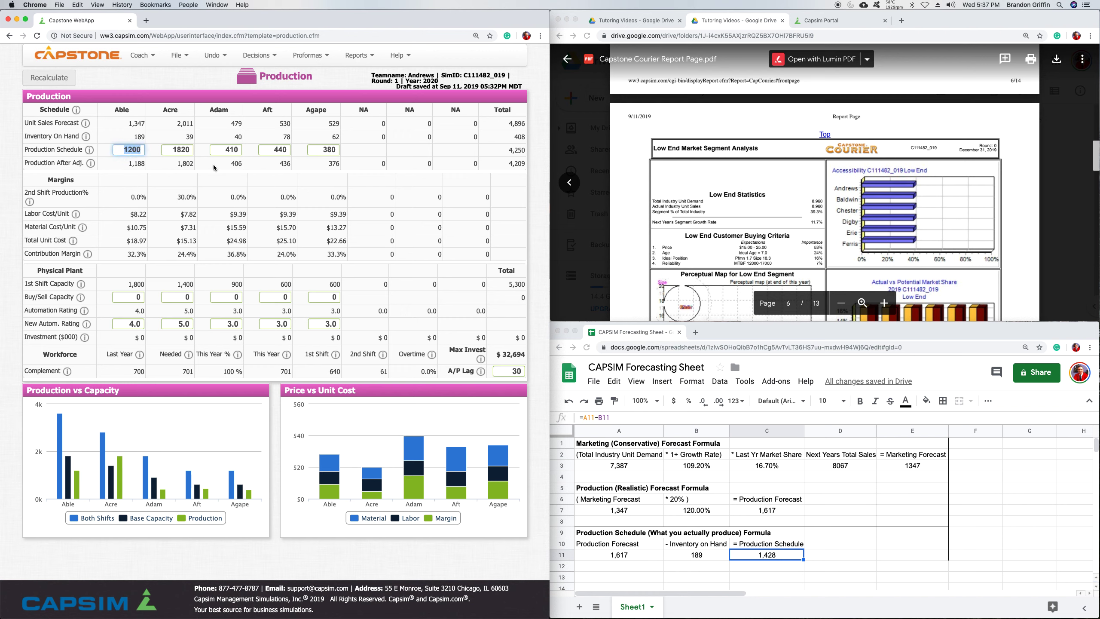
pyautogui.write('1428')
pyautogui.click(176, 191)
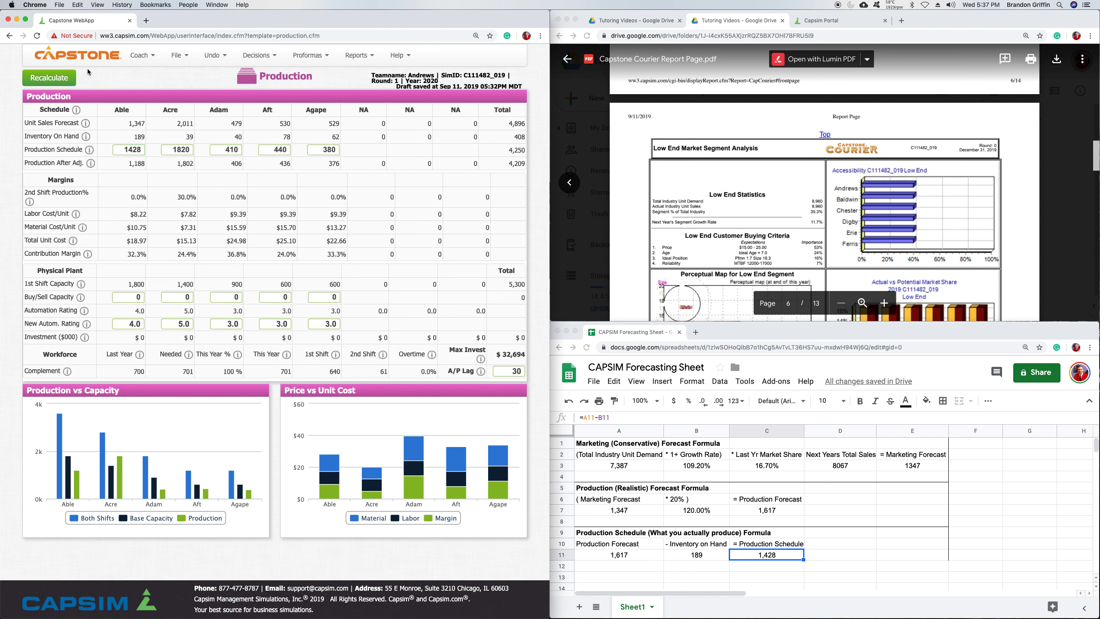
pyautogui.click(68, 83)
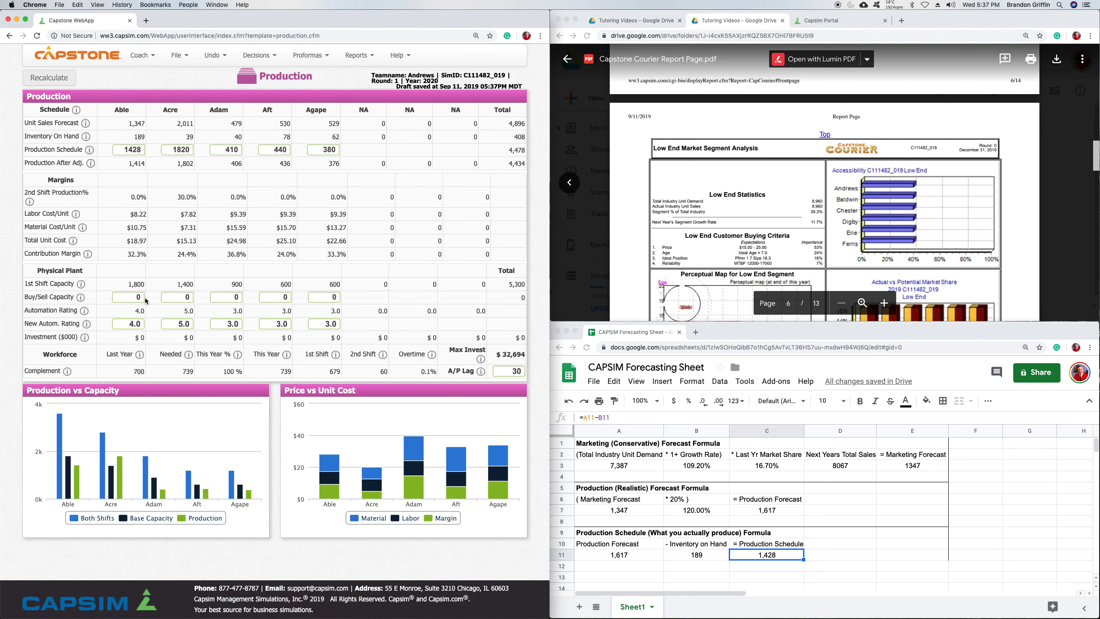
# Step: Review Able's production schedule, the products' unit sales forecasts, the first-shift capacity and the workforce complement
pyautogui.moveTo(120, 149); pyautogui.dragTo(155, 150)
pyautogui.click(149, 131)
pyautogui.moveTo(112, 110); pyautogui.dragTo(255, 127)
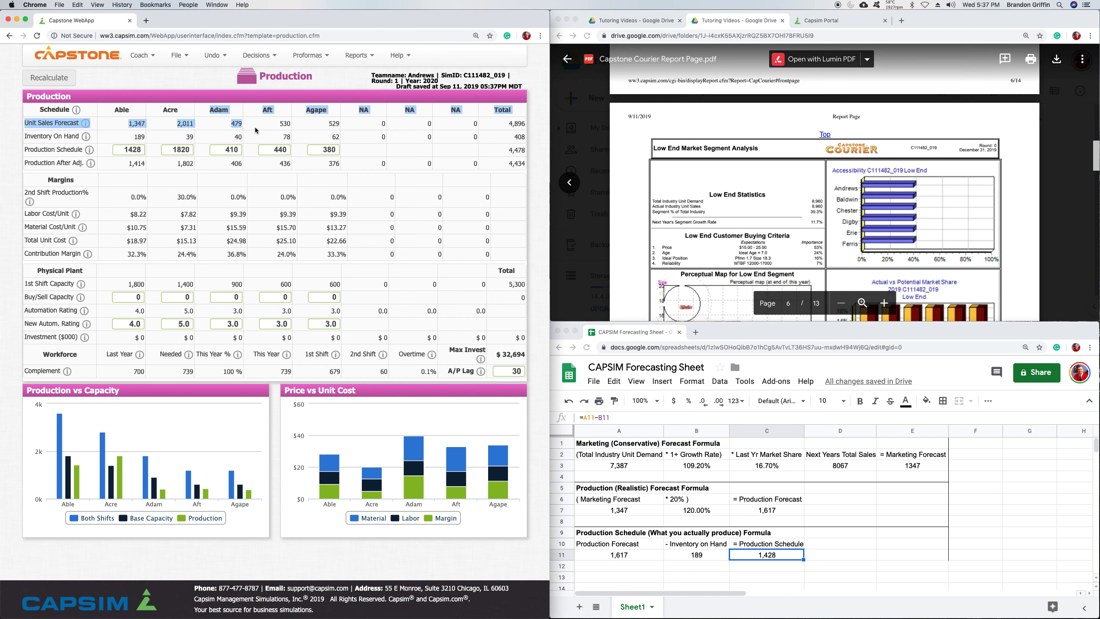
pyautogui.click(315, 124)
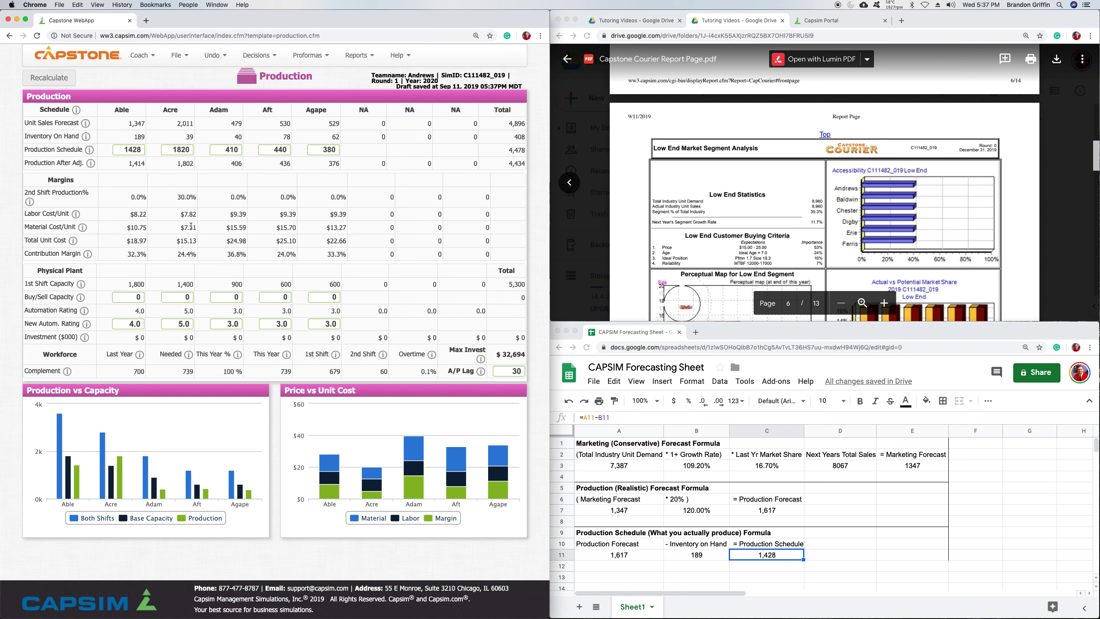
pyautogui.click(312, 151)
pyautogui.click(176, 150)
pyautogui.moveTo(124, 285); pyautogui.dragTo(151, 292)
pyautogui.click(144, 290)
pyautogui.moveTo(120, 380); pyautogui.dragTo(178, 377)
pyautogui.click(143, 371)
pyautogui.moveTo(119, 368); pyautogui.dragTo(171, 373)
# Step: Try selling capacity for Able by entering -500 in Buy/Sell Capacity, recalculate and check the first-shift capacity
pyautogui.click(132, 298)
pyautogui.click(131, 298)
pyautogui.click(136, 297)
pyautogui.write('-500')
pyautogui.click(81, 172)
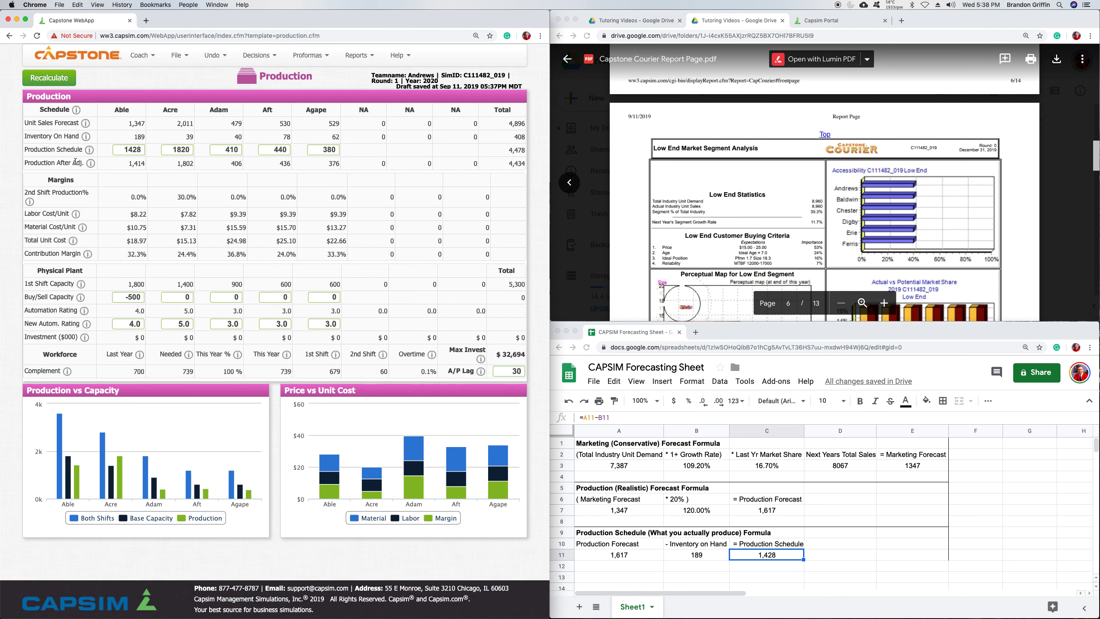
pyautogui.click(60, 78)
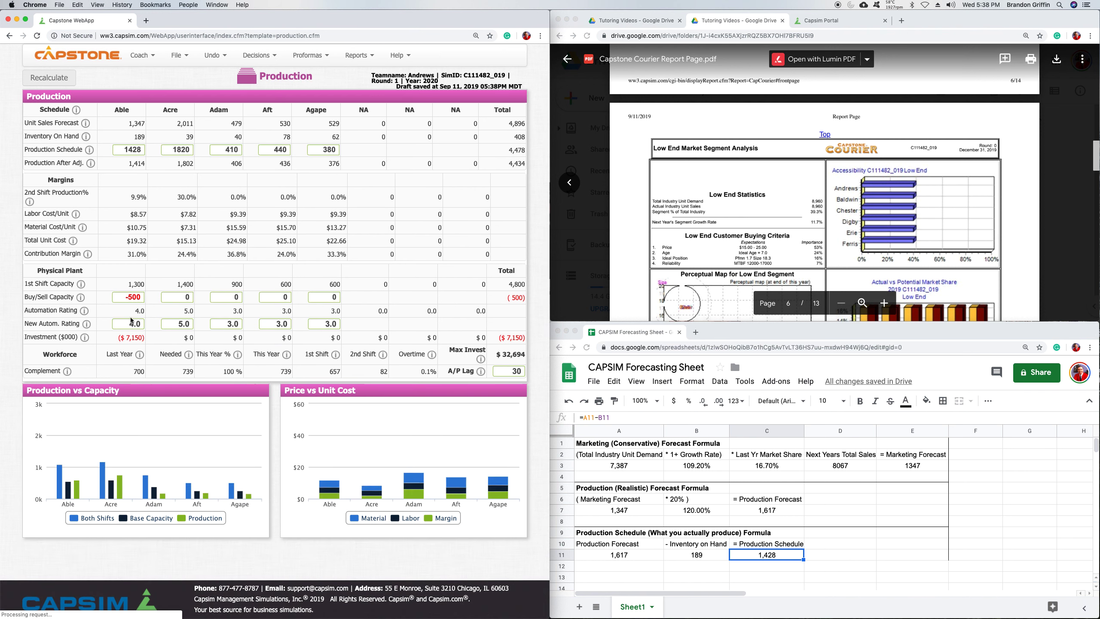
pyautogui.moveTo(120, 287); pyautogui.dragTo(158, 294)
pyautogui.click(151, 325)
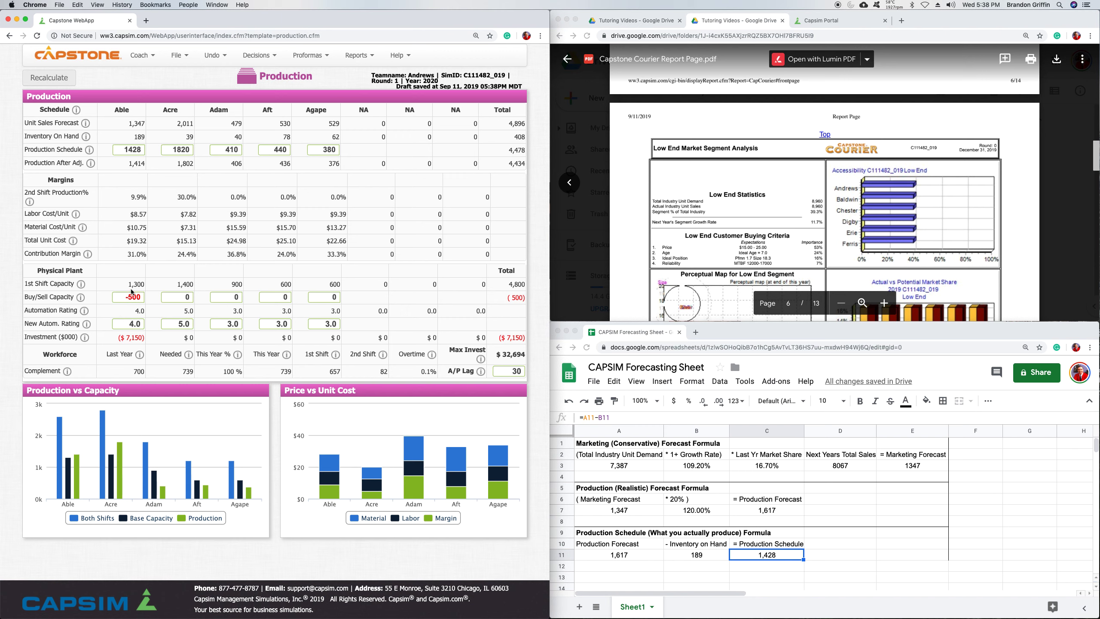
# Step: Reset Able's Buy/Sell Capacity to 0 and recalculate the production figures
pyautogui.moveTo(122, 296); pyautogui.dragTo(146, 305)
pyautogui.write('0')
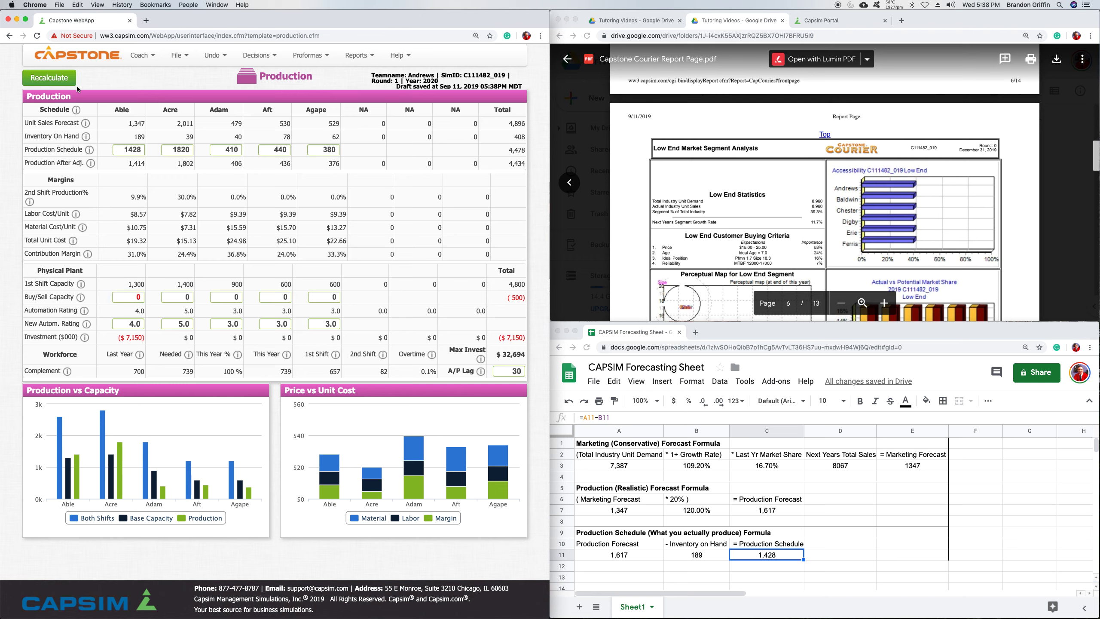
pyautogui.click(77, 86)
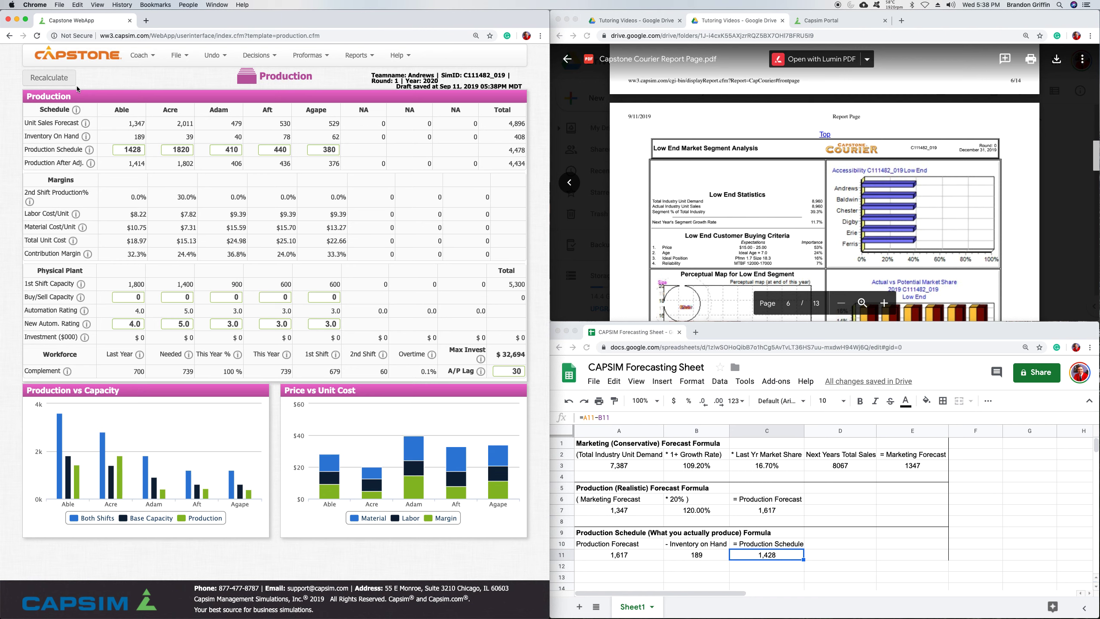
# Step: Check Able's first-shift capacity and try buying capacity by entering 200 in its Buy/Sell Capacity
pyautogui.doubleClick(136, 285)
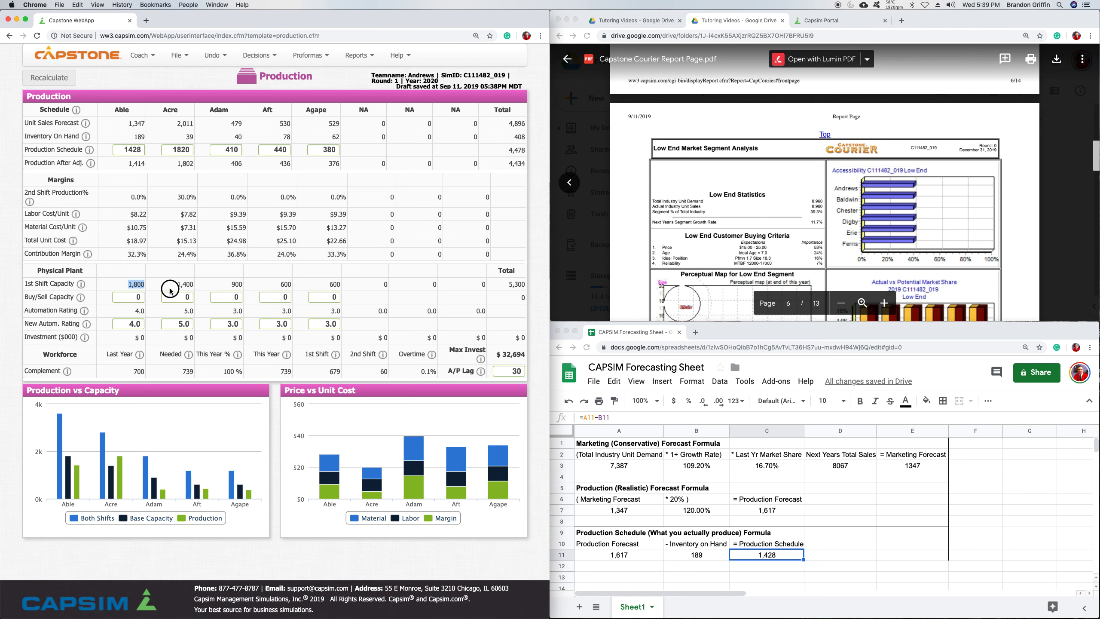
pyautogui.click(128, 297)
pyautogui.click(129, 299)
pyautogui.write('200')
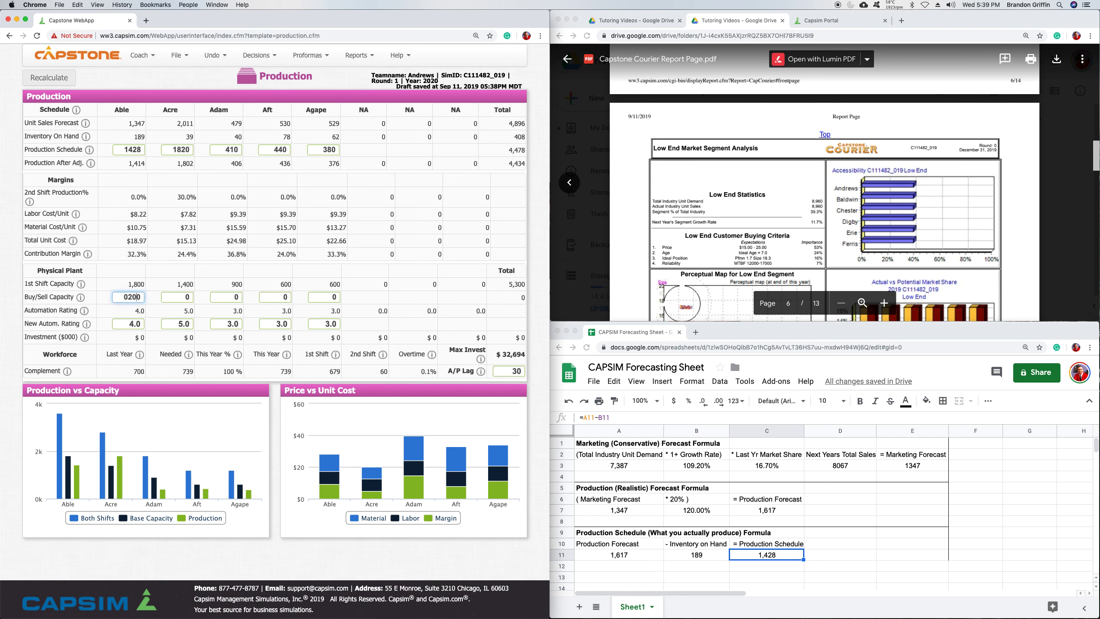
pyautogui.click(134, 208)
# Step: Return Able's Buy/Sell Capacity to 0 and check the Production Forecast in C7
pyautogui.click(124, 303)
pyautogui.write('0')
pyautogui.click(187, 239)
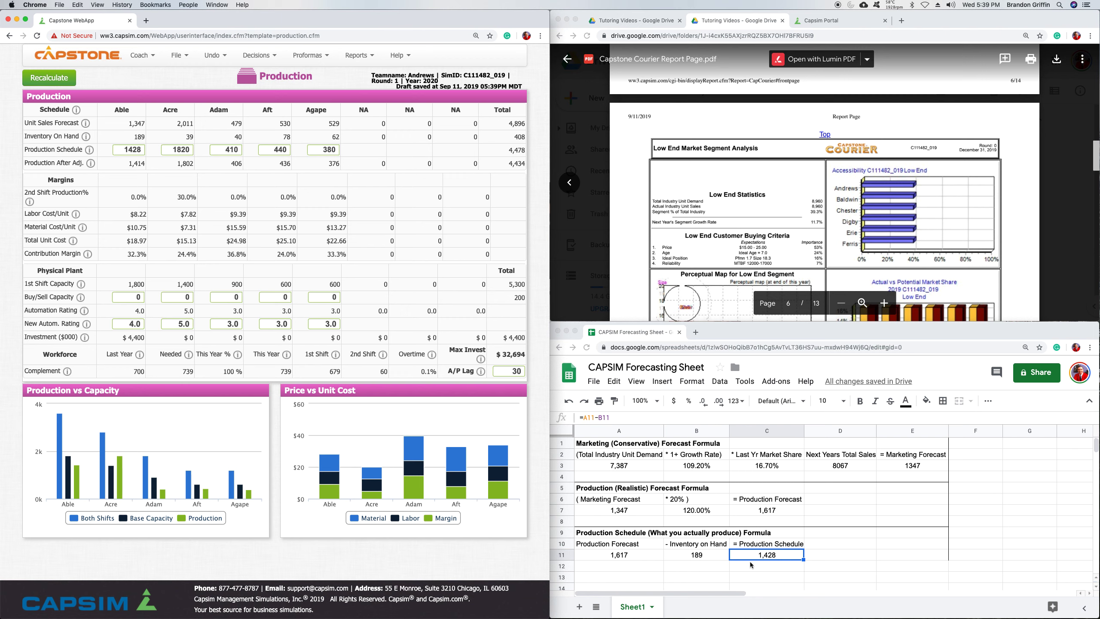
pyautogui.click(793, 513)
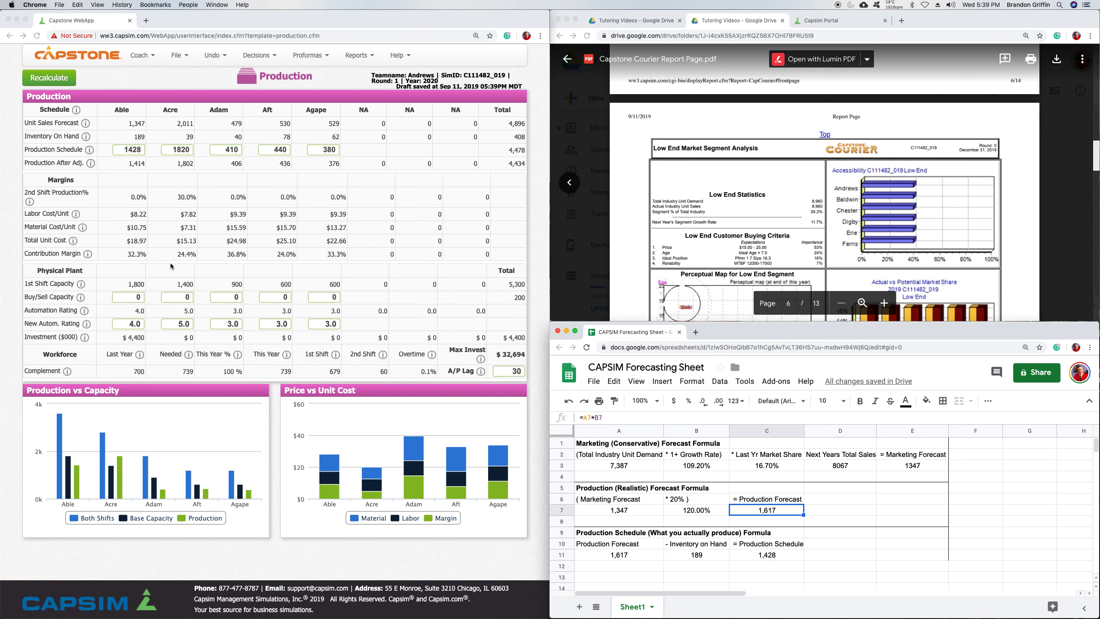
pyautogui.click(101, 196)
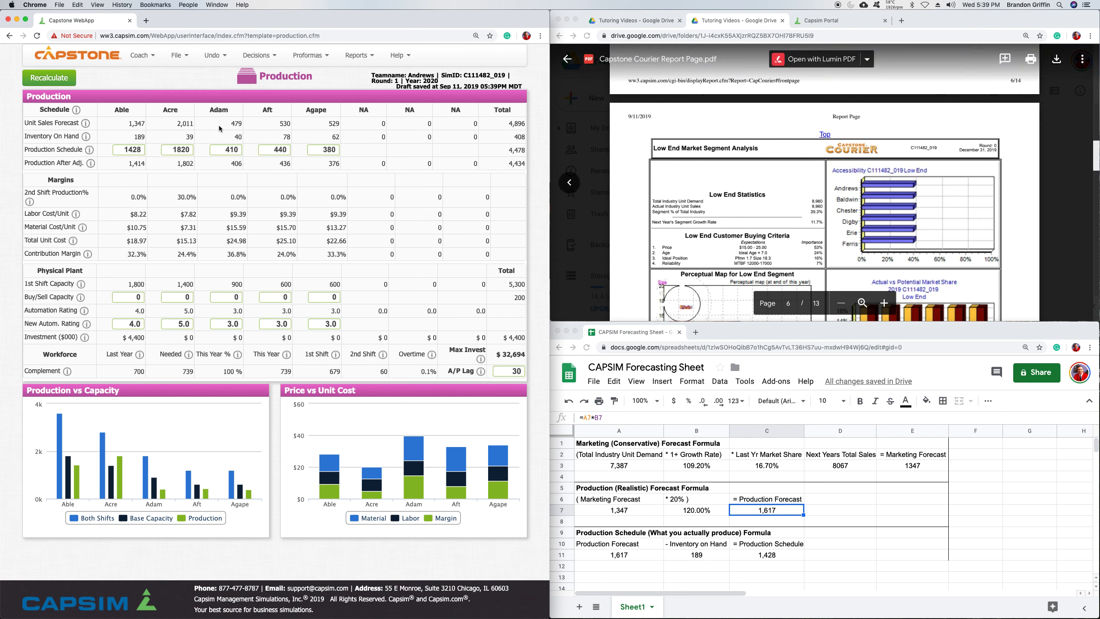
# Step: Set Able's Buy/Sell Capacity to -200 and recalculate
pyautogui.click(119, 299)
pyautogui.write('-200')
pyautogui.press('BackSpace')
pyautogui.click(41, 80)
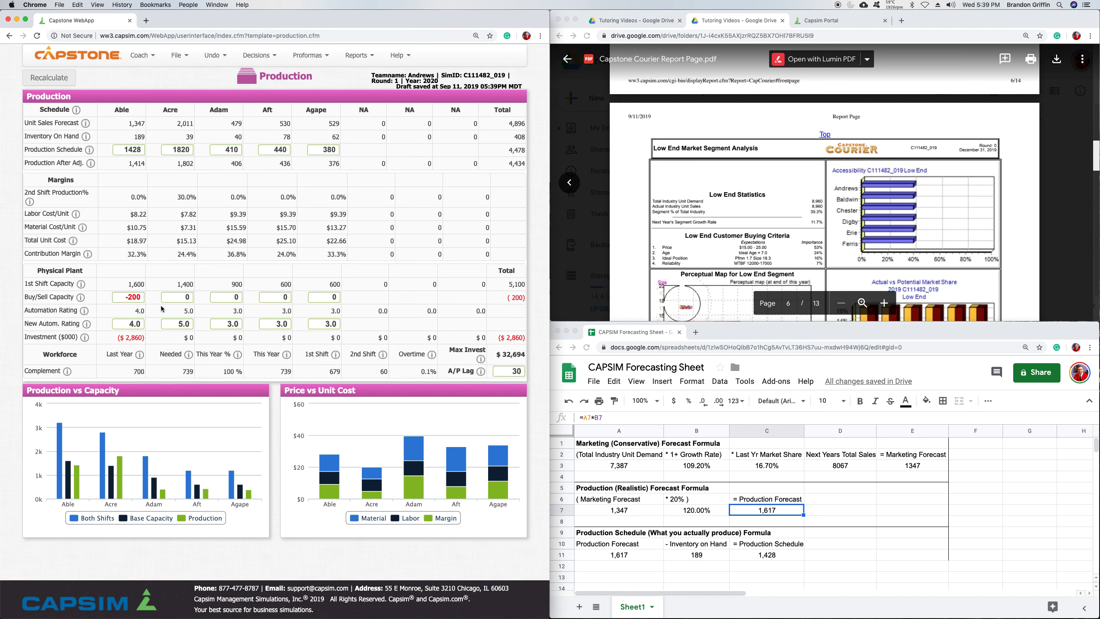
# Step: Examine Able's second-shift production and first-shift capacity, and compare the capacity figures of the other products
pyautogui.doubleClick(144, 197)
pyautogui.click(100, 298)
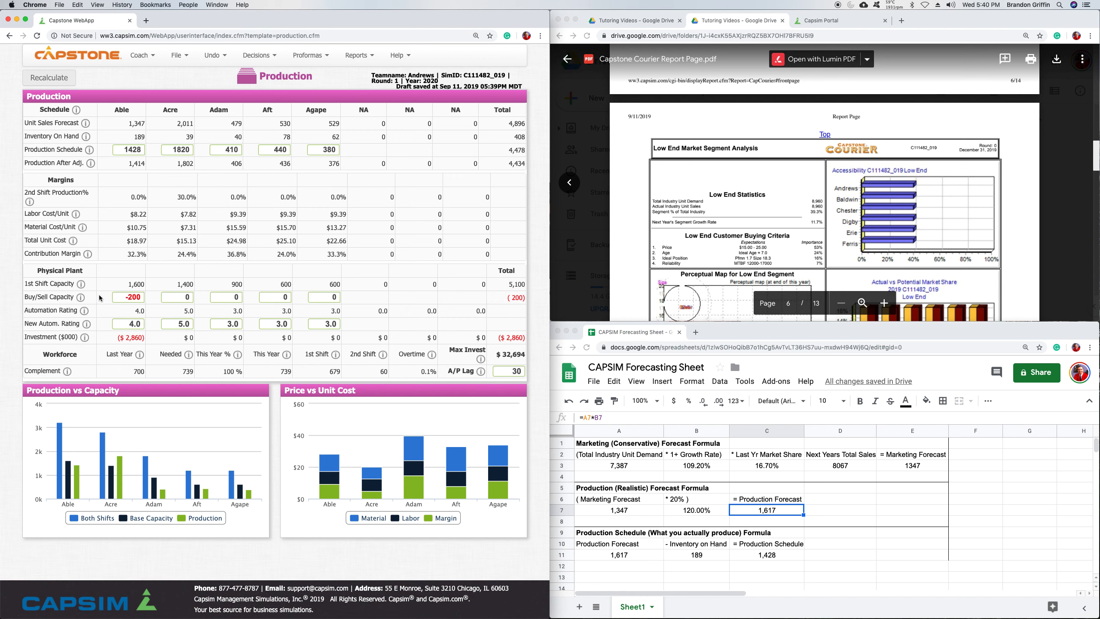
pyautogui.doubleClick(128, 288)
pyautogui.click(168, 291)
pyautogui.moveTo(170, 285); pyautogui.dragTo(196, 287)
pyautogui.moveTo(210, 107); pyautogui.dragTo(275, 100)
pyautogui.click(339, 104)
pyautogui.moveTo(336, 298); pyautogui.dragTo(353, 305)
pyautogui.click(164, 280)
# Step: Read the explanation of the Automation Rating scale and its labor costs, and check the New Autom. Rating help
pyautogui.moveTo(85, 311)
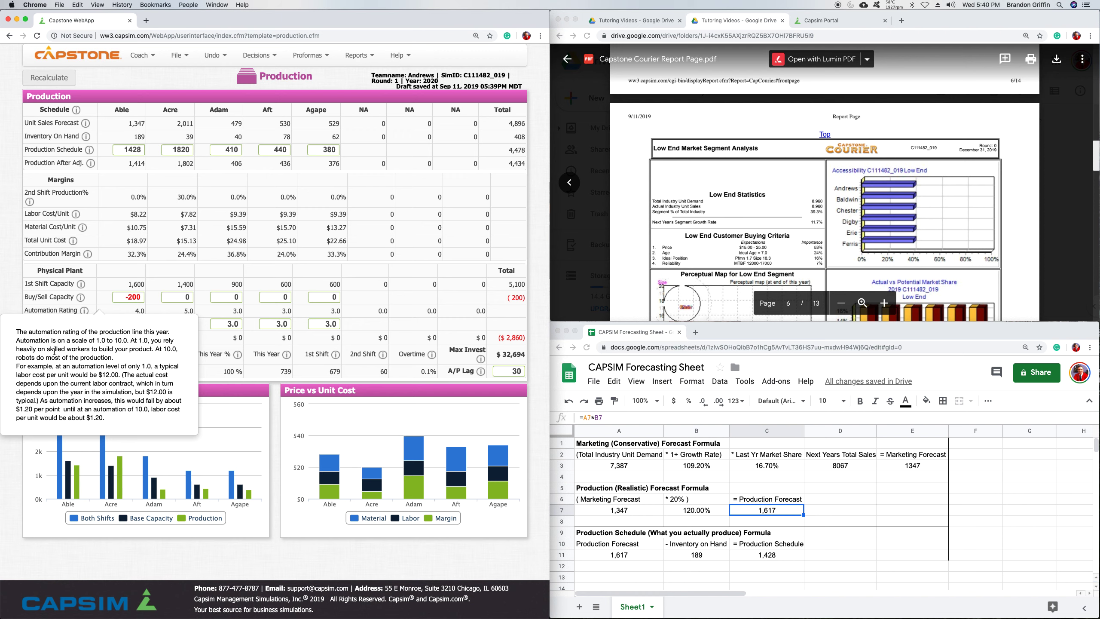
pyautogui.moveTo(49, 349); pyautogui.dragTo(100, 350)
pyautogui.moveTo(20, 366); pyautogui.dragTo(113, 367)
pyautogui.click(125, 363)
pyautogui.moveTo(88, 417); pyautogui.dragTo(115, 420)
pyautogui.click(116, 418)
pyautogui.click(91, 308)
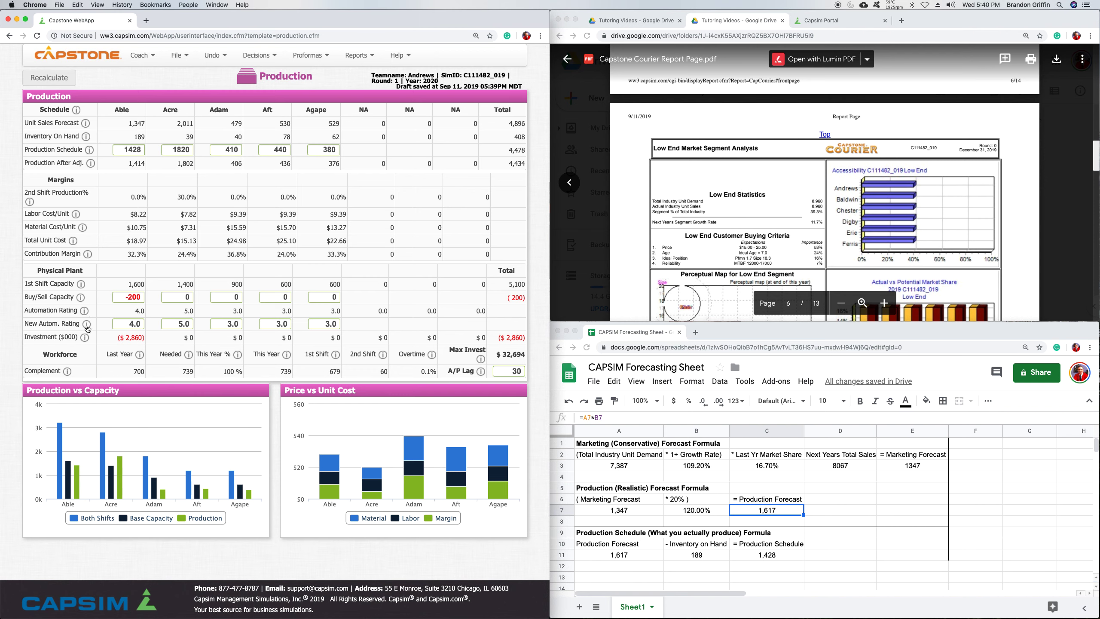
pyautogui.click(86, 325)
pyautogui.click(108, 296)
# Step: Set Acre's New Autom. Rating to 6.0 and recalculate
pyautogui.moveTo(246, 320); pyautogui.dragTo(224, 327)
pyautogui.click(261, 325)
pyautogui.doubleClick(326, 319)
pyautogui.moveTo(172, 324); pyautogui.dragTo(199, 329)
pyautogui.write('6.0')
pyautogui.click(200, 328)
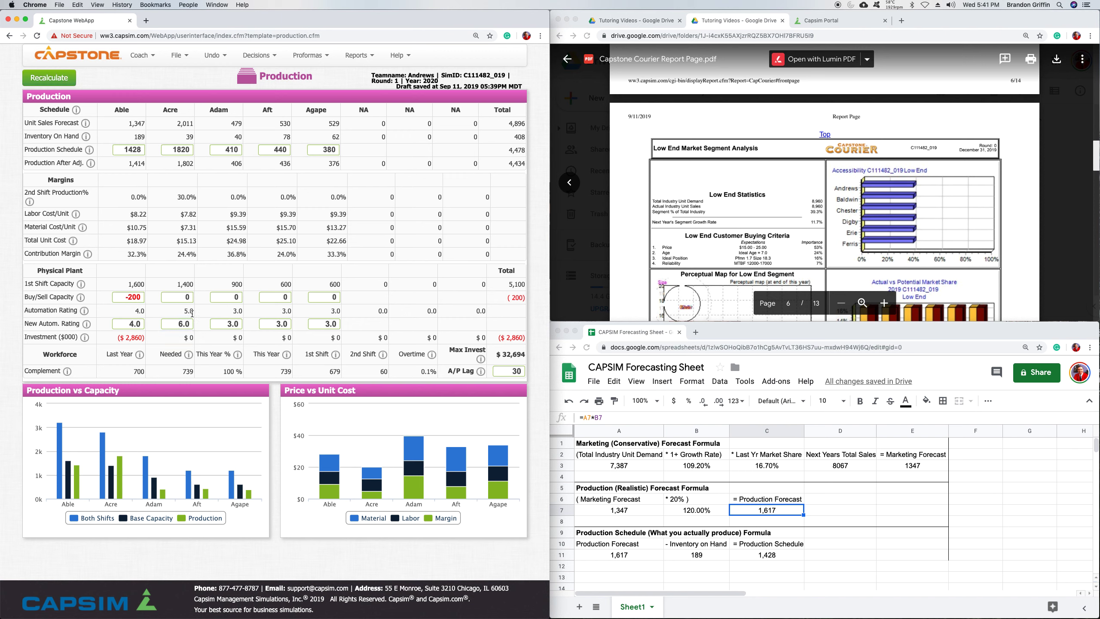
pyautogui.click(57, 82)
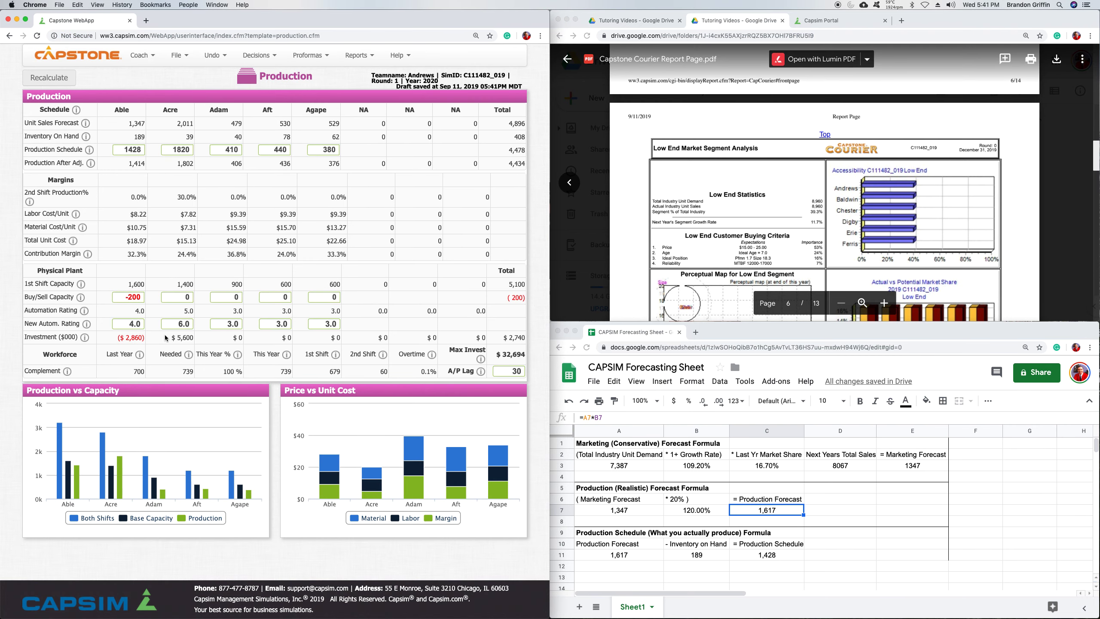
# Step: Examine Acre's automation investment, the New Autom. Rating row and Able's schedule and margin figures
pyautogui.moveTo(175, 337)
pyautogui.mouseDown()
pyautogui.moveTo(194, 334)
pyautogui.moveTo(171, 338)
pyautogui.mouseUp()
pyautogui.click(195, 335)
pyautogui.click(172, 181)
pyautogui.click(131, 325)
pyautogui.moveTo(132, 325); pyautogui.dragTo(365, 317)
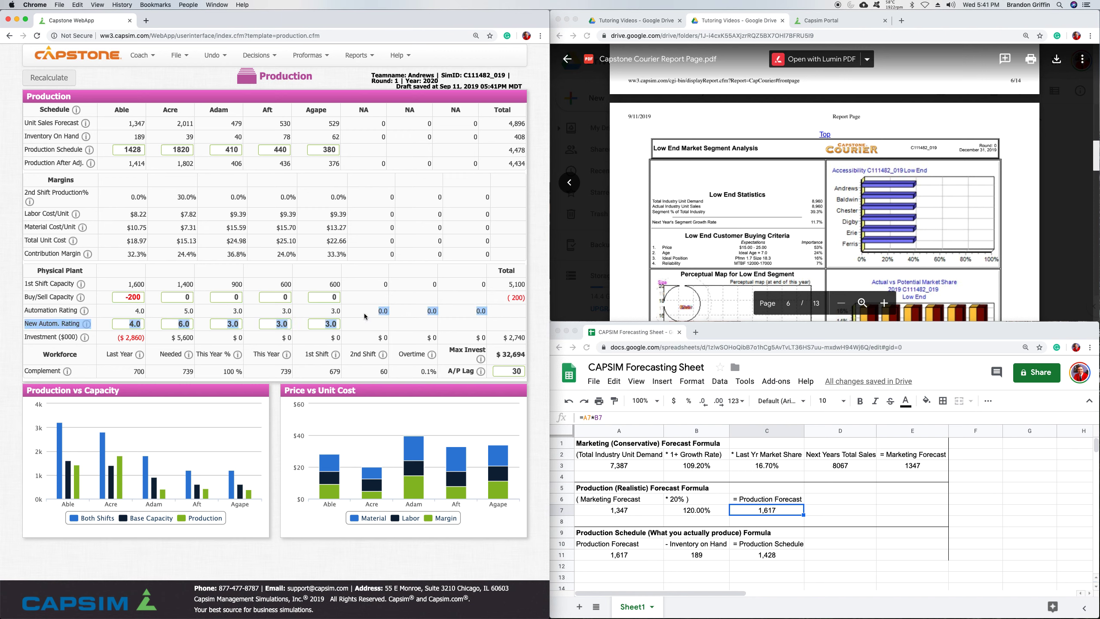
pyautogui.click(173, 337)
pyautogui.moveTo(164, 327); pyautogui.dragTo(206, 327)
pyautogui.click(207, 328)
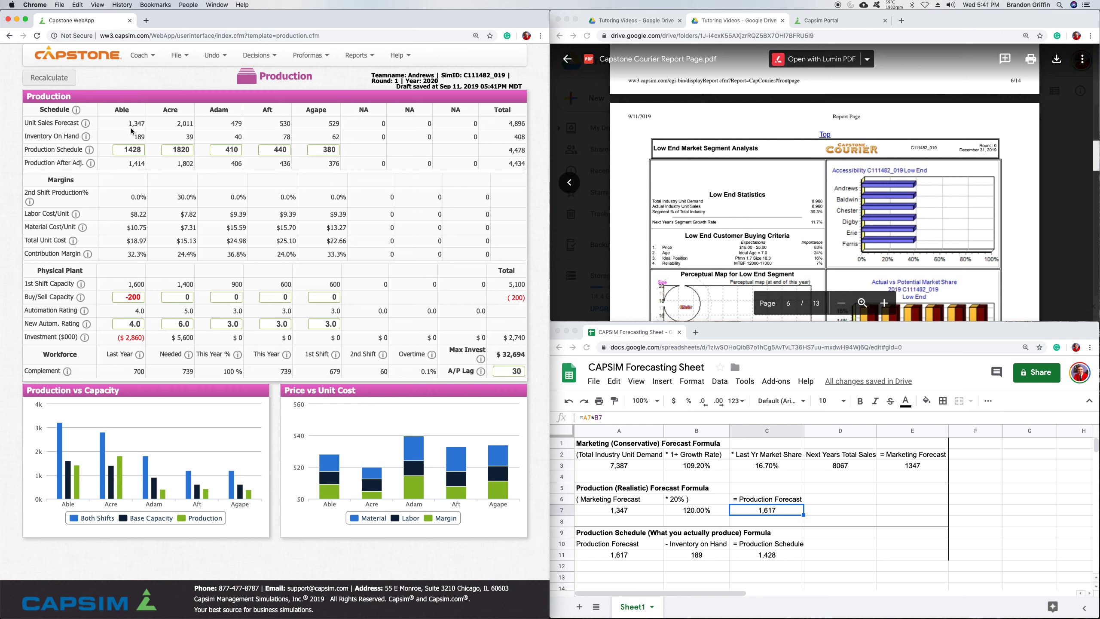
pyautogui.moveTo(127, 130); pyautogui.dragTo(172, 265)
pyautogui.click(179, 221)
pyautogui.moveTo(123, 102)
pyautogui.mouseDown()
pyautogui.moveTo(105, 107)
pyautogui.moveTo(130, 109)
pyautogui.mouseUp()
pyautogui.moveTo(129, 106); pyautogui.dragTo(152, 107)
# Step: Open the Human Resources decisions and review the staffing figures from needed complement to recruiting cost
pyautogui.click(259, 55)
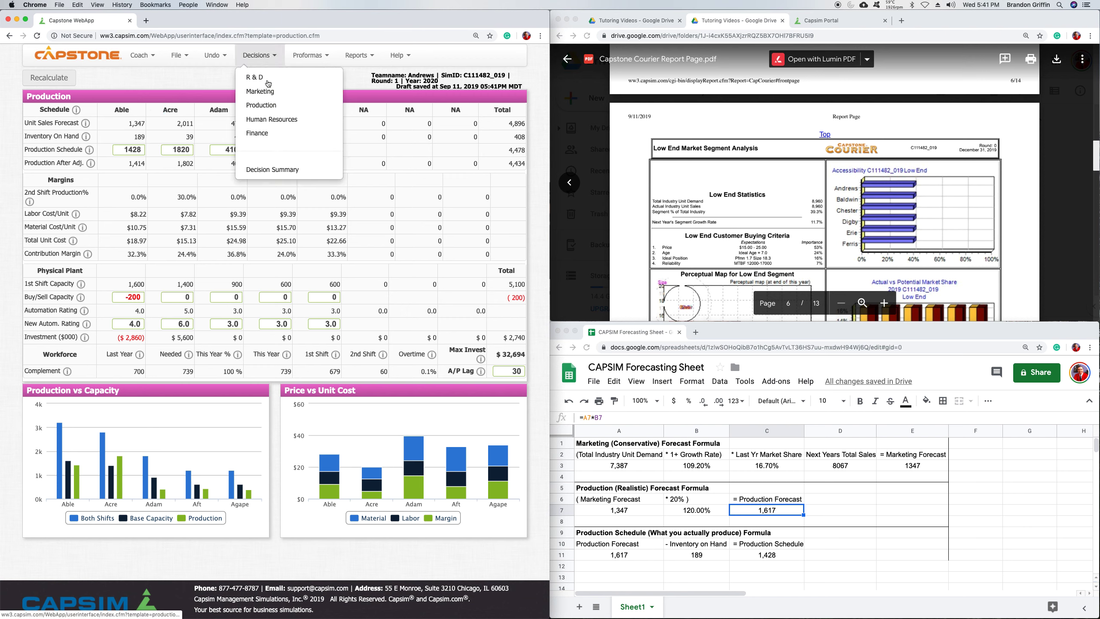
pyautogui.click(285, 120)
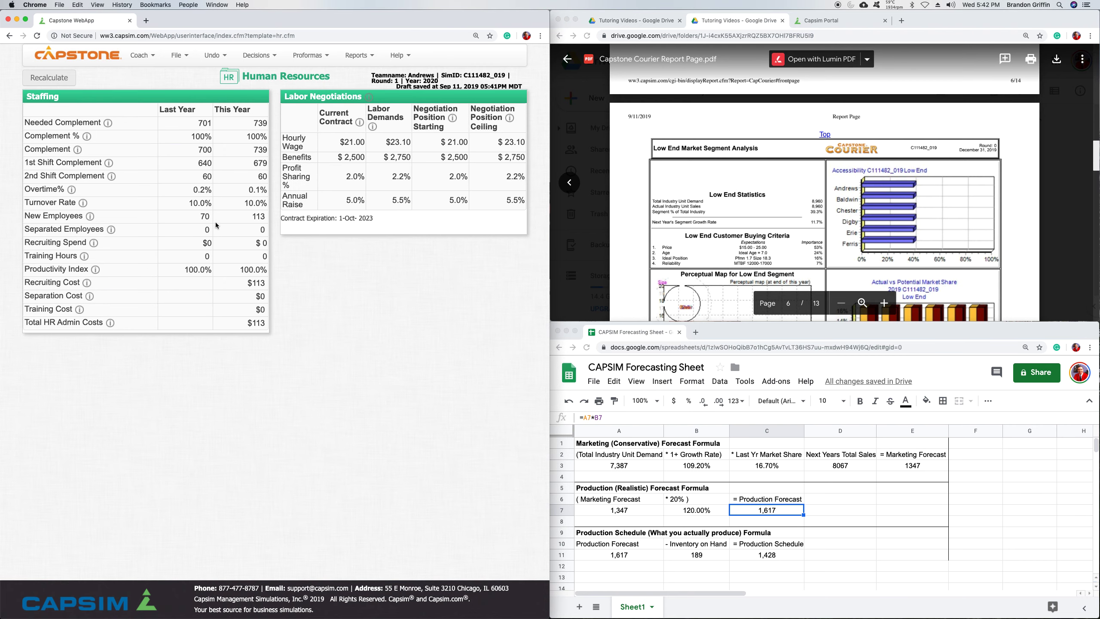
pyautogui.moveTo(83, 123); pyautogui.dragTo(265, 277)
pyautogui.click(238, 288)
pyautogui.moveTo(89, 288)
pyautogui.click(842, 24)
pyautogui.click(730, 25)
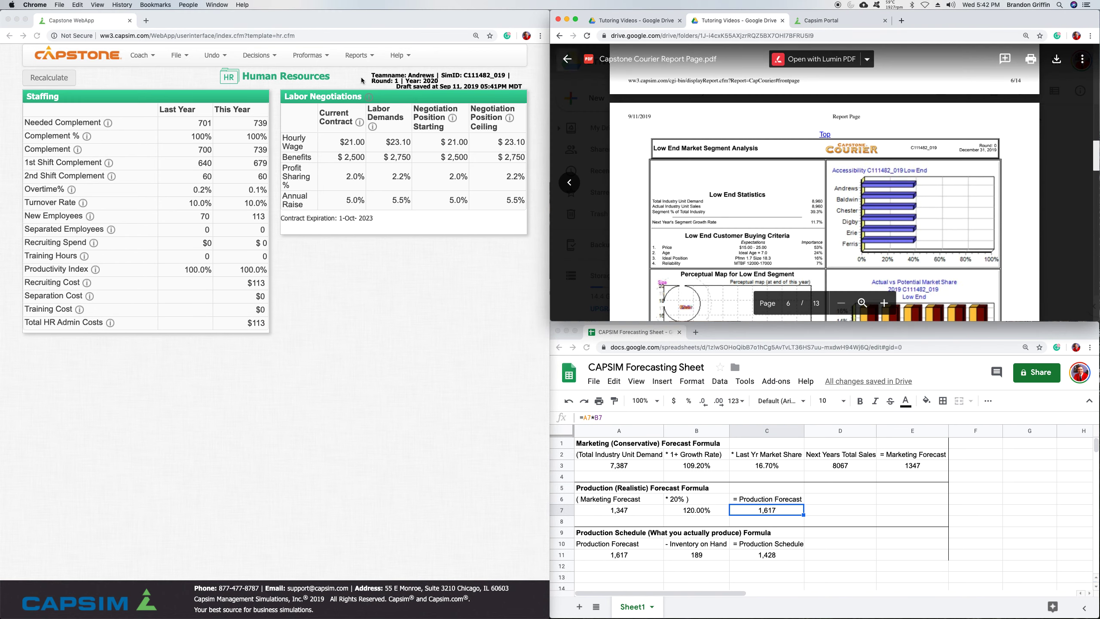
# Step: Update the official decisions with all team decisions
pyautogui.click(179, 55)
pyautogui.click(210, 77)
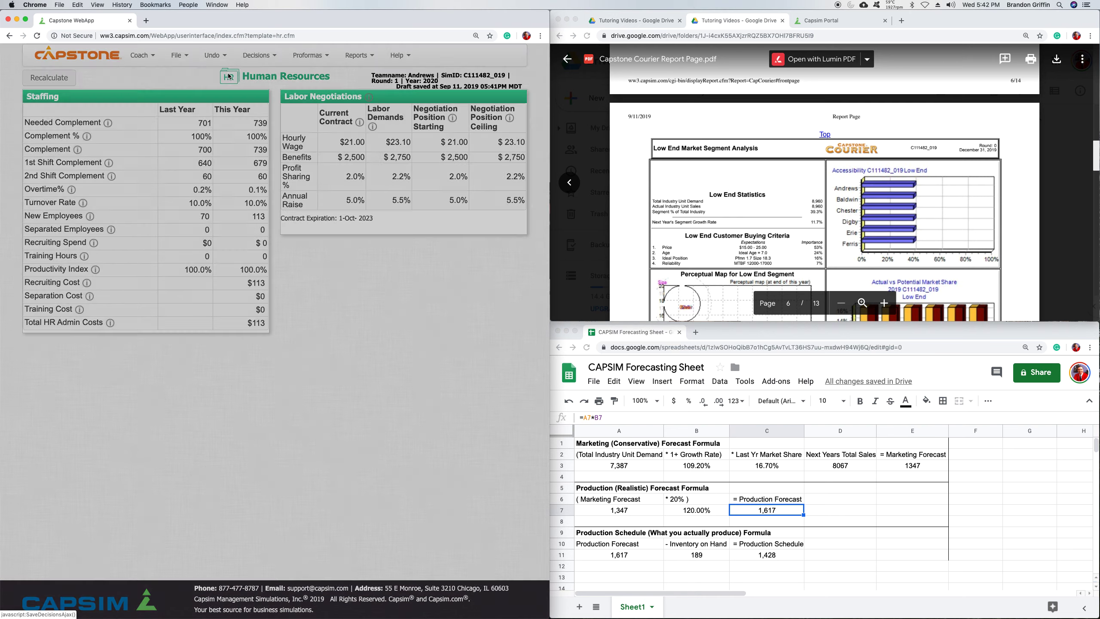
pyautogui.click(464, 436)
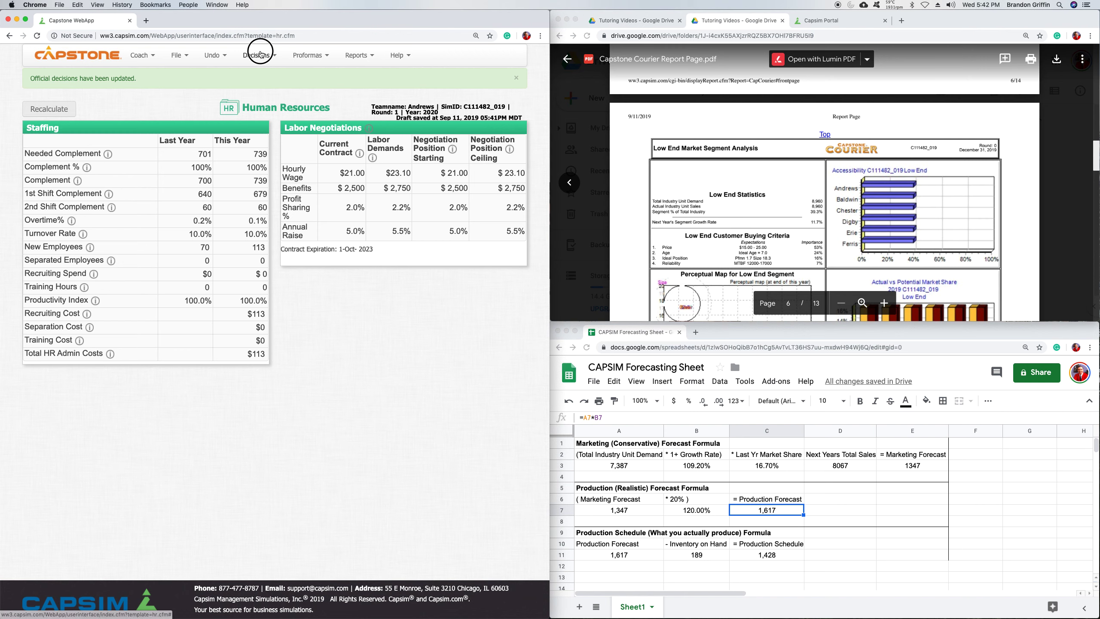
# Step: Open the Finance decisions and examine the liabilities and equity chart, plant improvement figures, and common stock figures
pyautogui.click(260, 54)
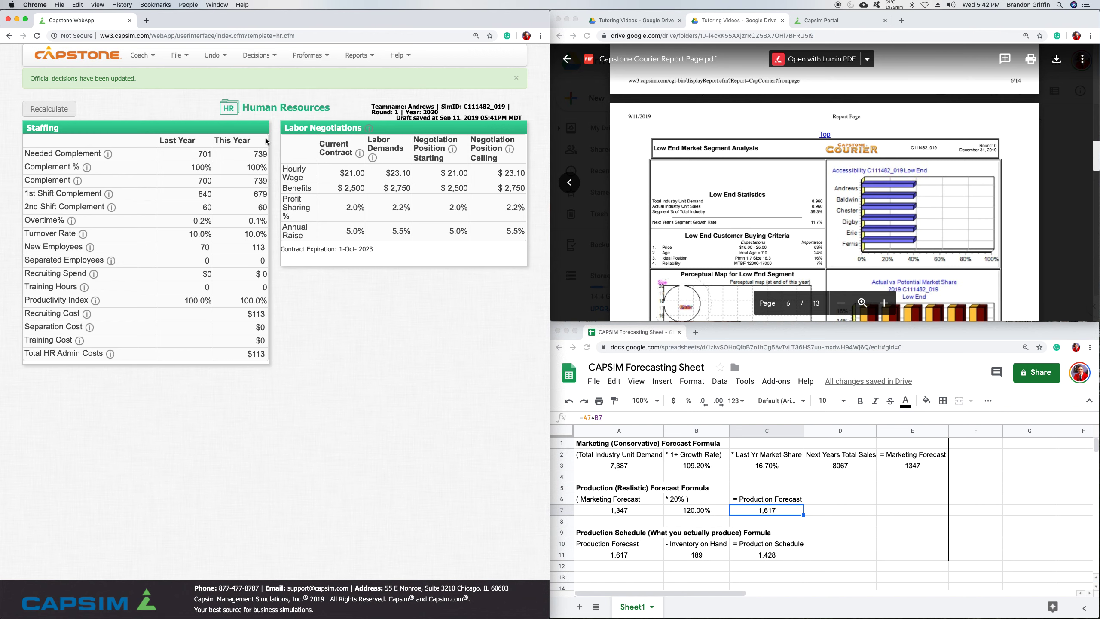
pyautogui.click(275, 59)
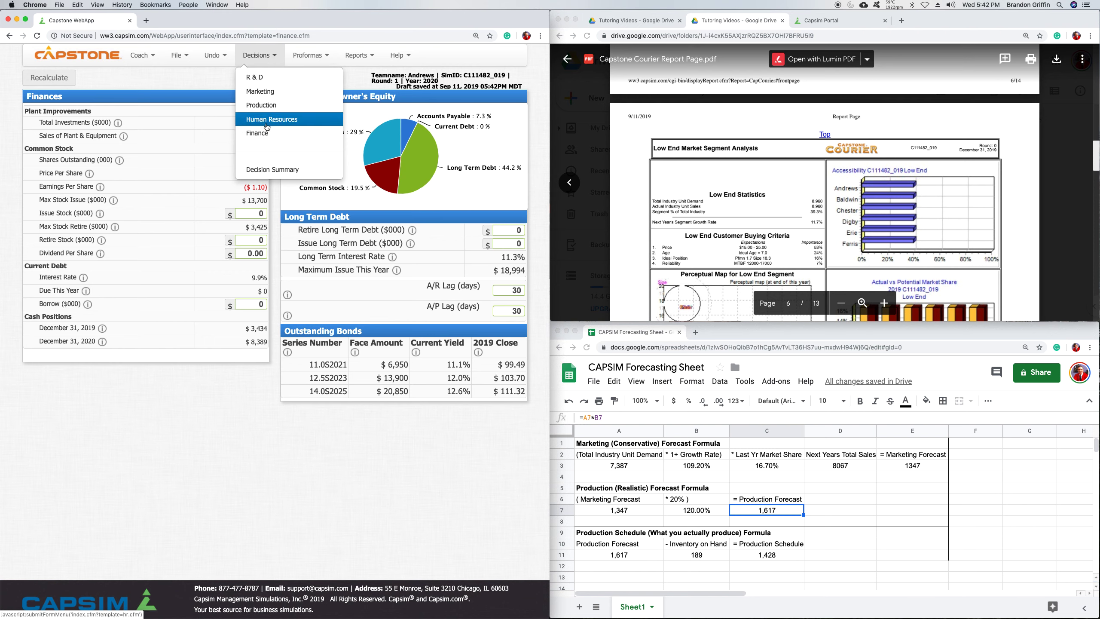
pyautogui.click(281, 143)
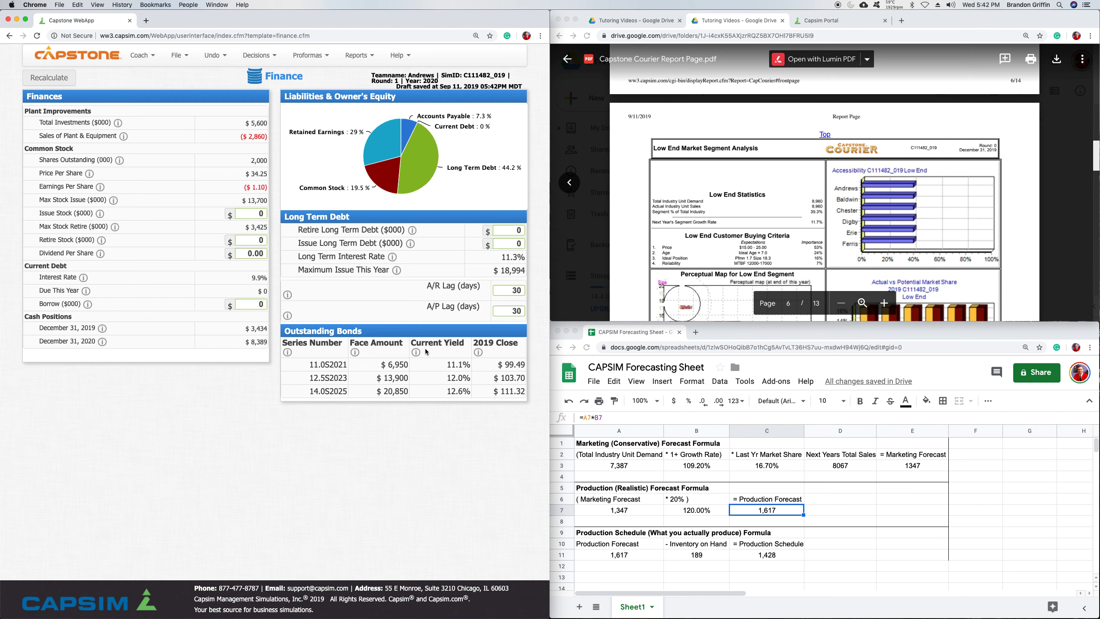
pyautogui.moveTo(478, 352)
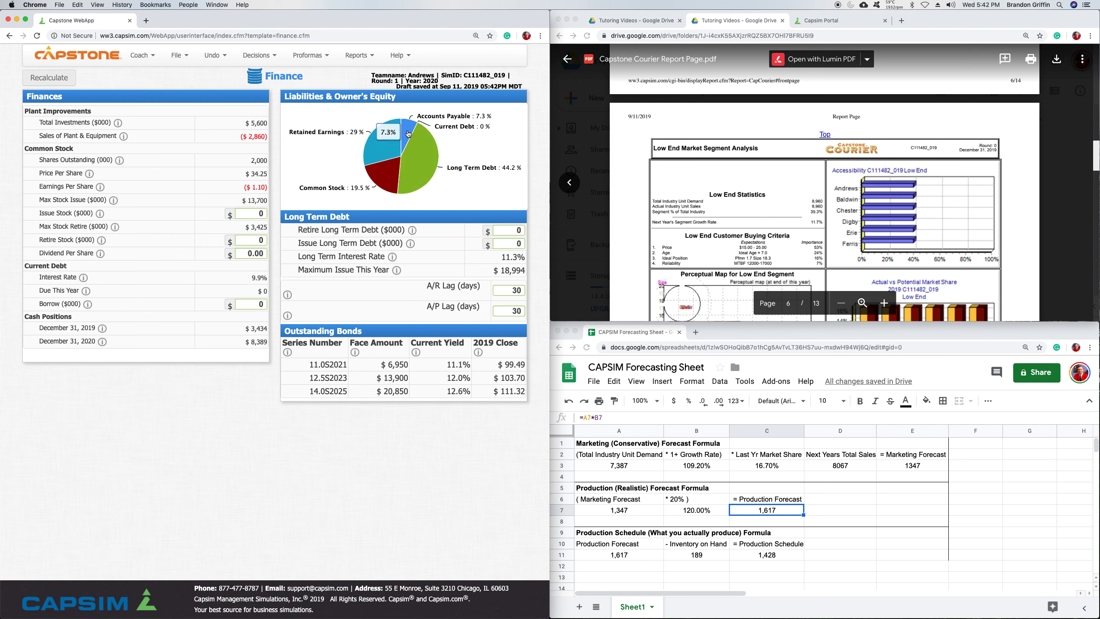
pyautogui.moveTo(413, 123)
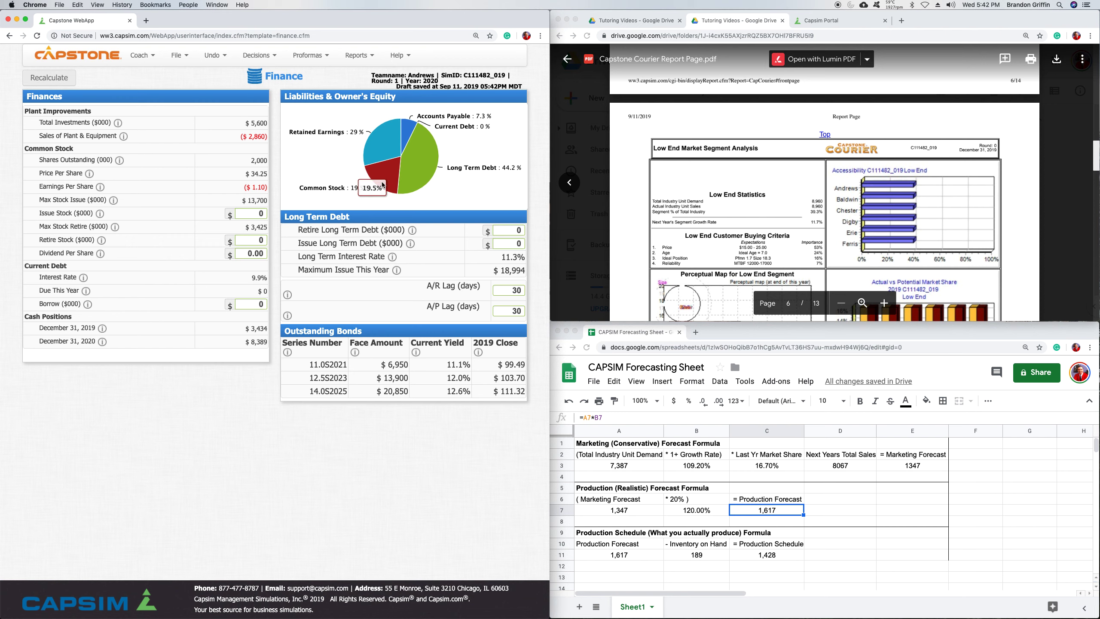
pyautogui.moveTo(240, 124); pyautogui.dragTo(271, 123)
pyautogui.click(270, 123)
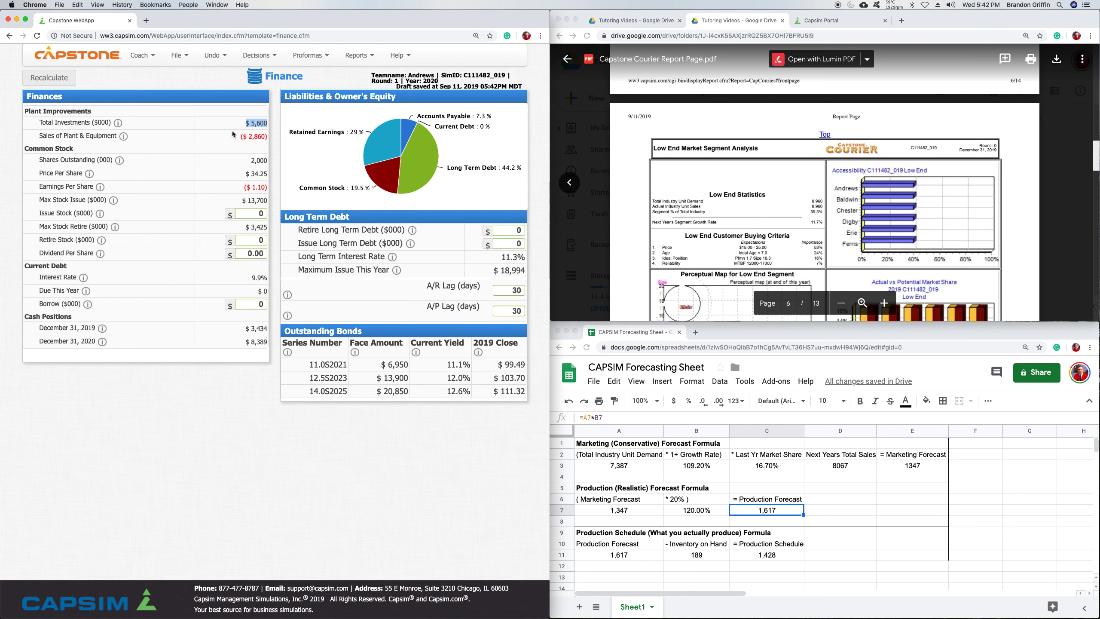
pyautogui.moveTo(237, 141); pyautogui.dragTo(269, 138)
pyautogui.moveTo(251, 160); pyautogui.dragTo(269, 201)
pyautogui.click(267, 201)
pyautogui.moveTo(245, 191); pyautogui.dragTo(269, 189)
pyautogui.click(269, 190)
# Step: Examine the December 31, 2019 and December 31, 2020 cash positions in the Finance decisions
pyautogui.moveTo(244, 343); pyautogui.dragTo(263, 353)
pyautogui.moveTo(38, 329); pyautogui.dragTo(105, 324)
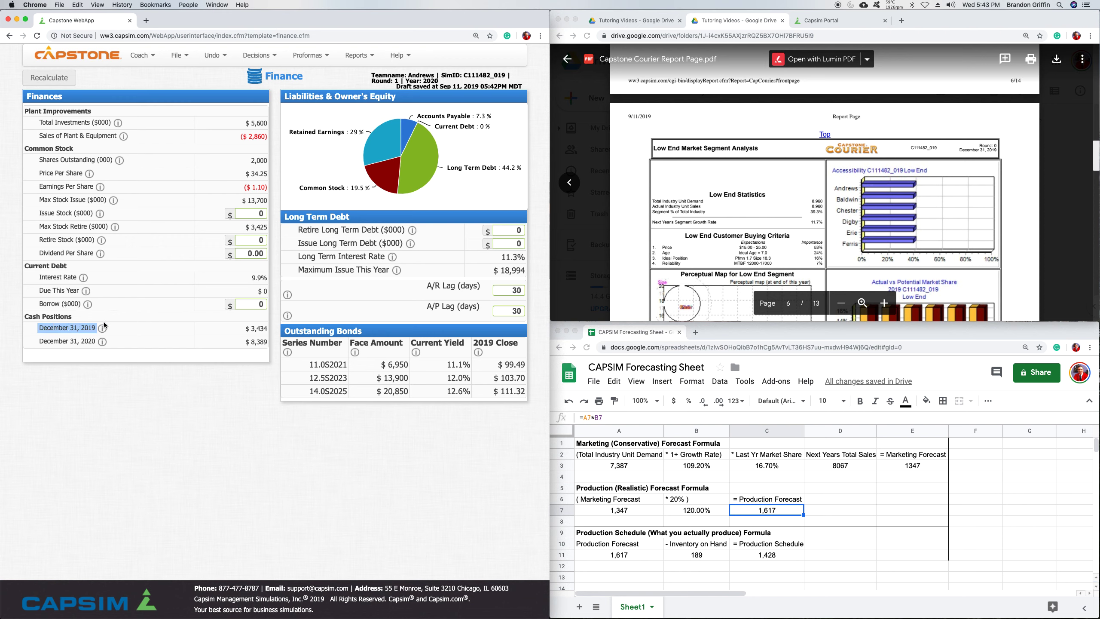
pyautogui.click(240, 336)
pyautogui.moveTo(70, 95); pyautogui.dragTo(19, 93)
pyautogui.click(213, 349)
pyautogui.moveTo(238, 346); pyautogui.dragTo(269, 346)
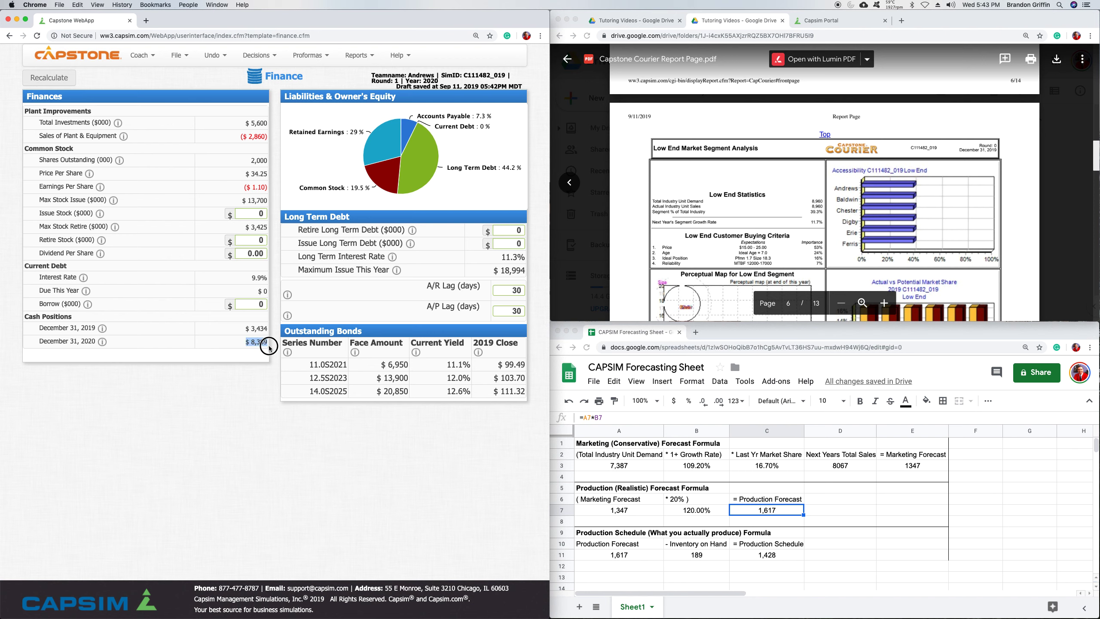
pyautogui.click(262, 357)
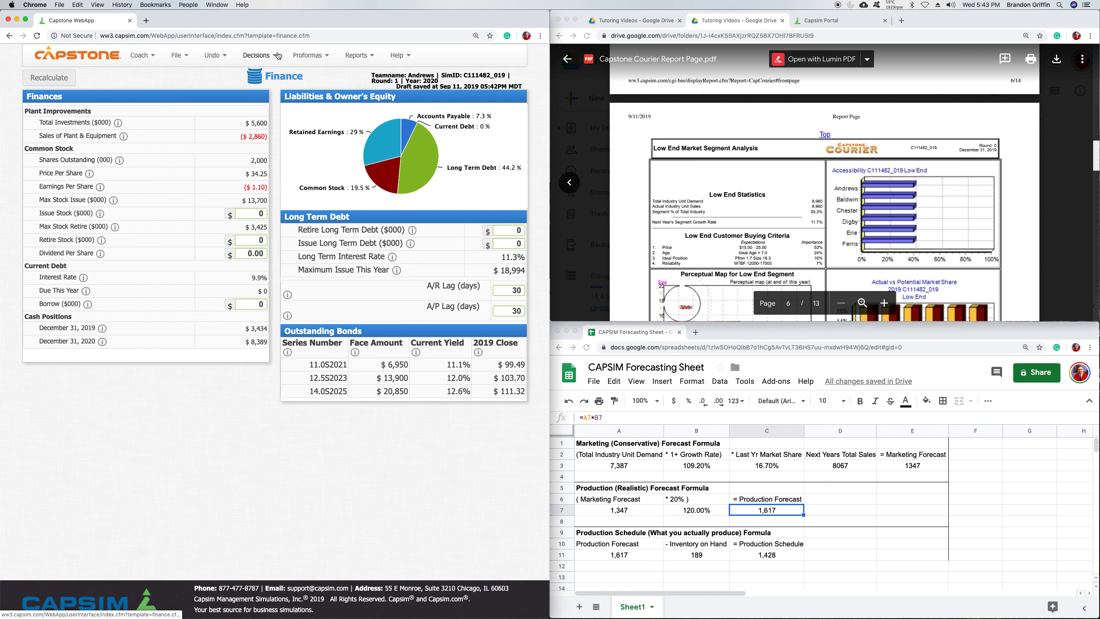
pyautogui.click(278, 55)
pyautogui.click(278, 56)
pyautogui.click(278, 56)
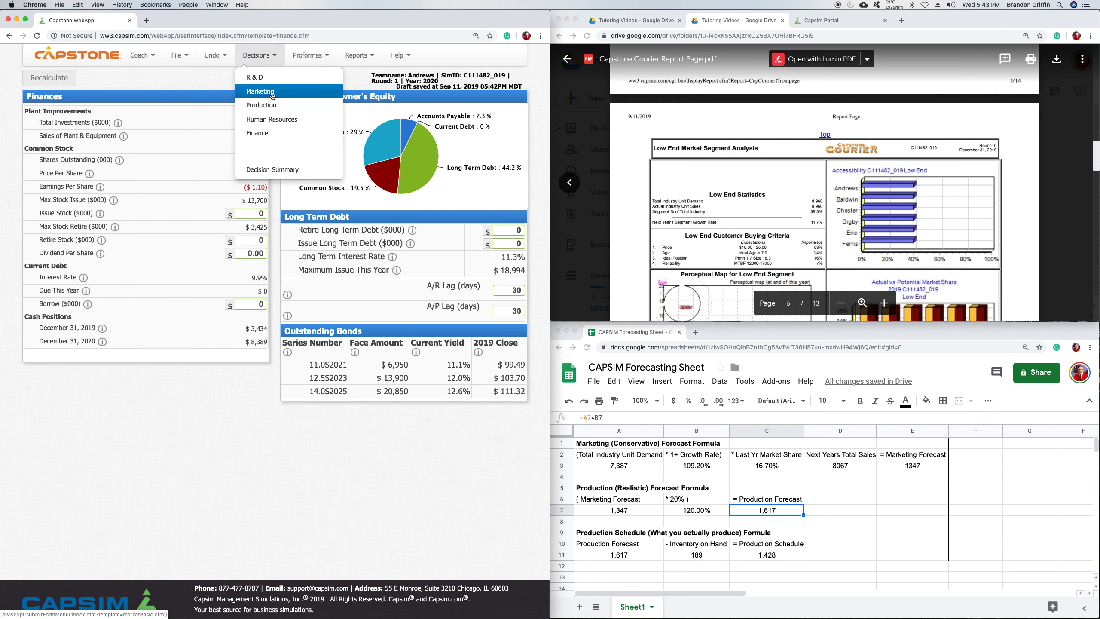
pyautogui.moveTo(243, 344); pyautogui.dragTo(269, 344)
# Step: Set Your Forecast to 1 for Acre, Adam, Aft and Agape in Marketing, recalculate, and check the Finance decisions
pyautogui.click(260, 56)
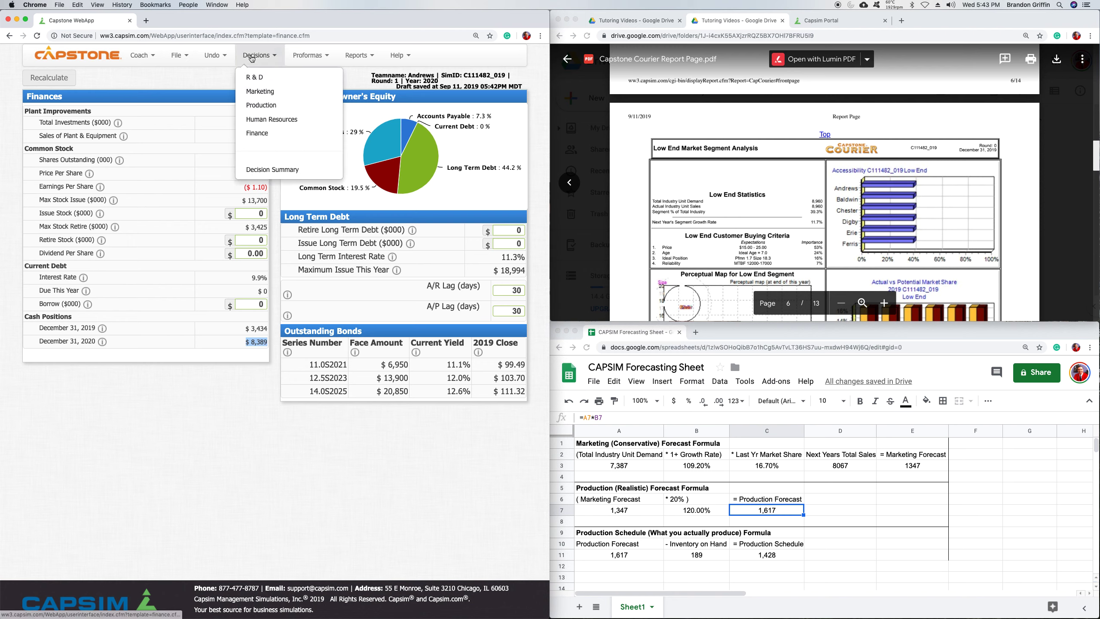
pyautogui.click(266, 91)
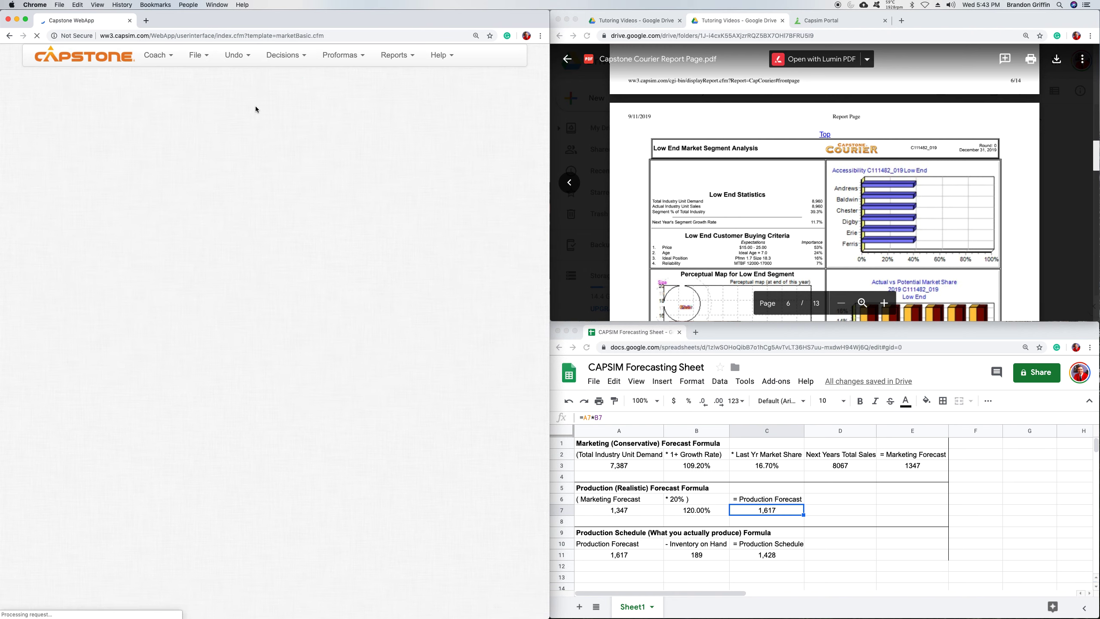
pyautogui.click(323, 140)
pyautogui.write('1')
pyautogui.press('Tab')
pyautogui.write('1')
pyautogui.click(329, 164)
pyautogui.write('1')
pyautogui.click(330, 178)
pyautogui.write('1')
pyautogui.click(64, 84)
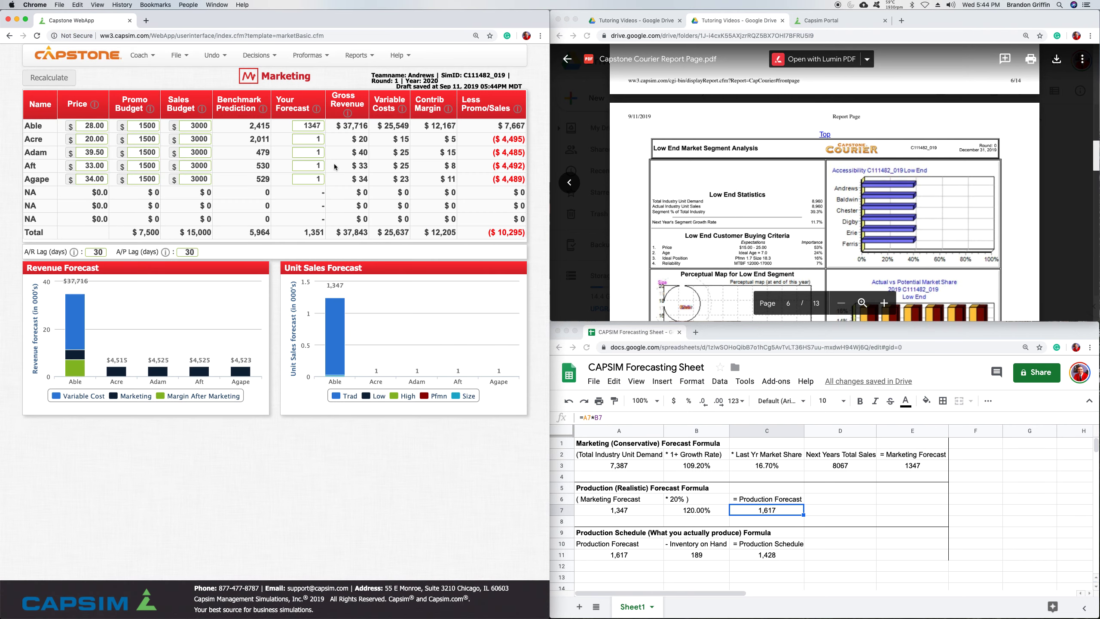
pyautogui.click(258, 55)
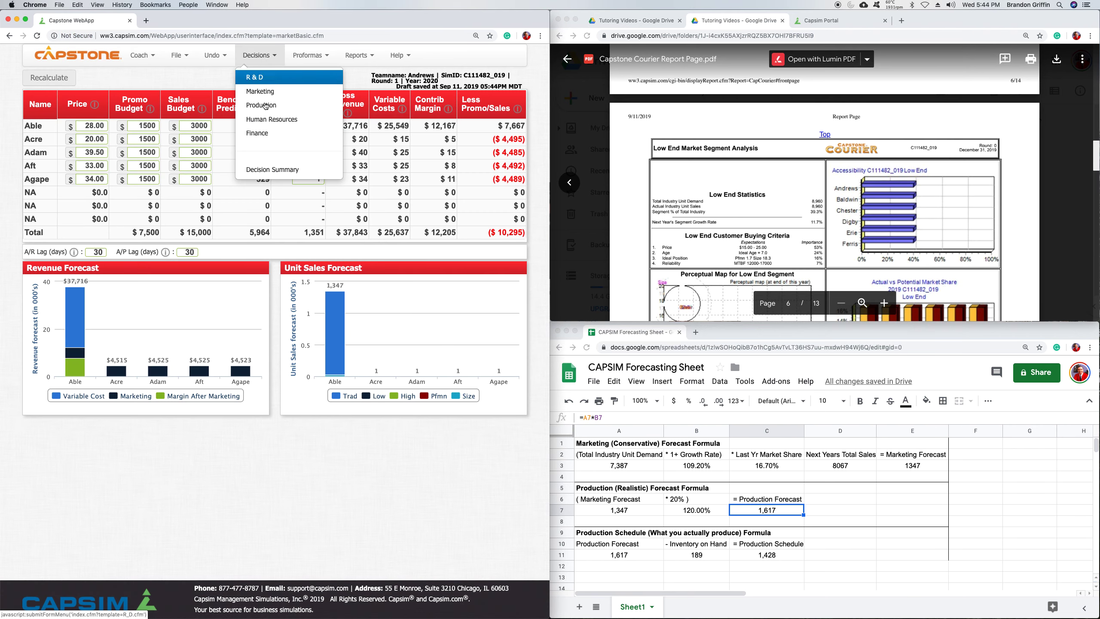
pyautogui.click(265, 139)
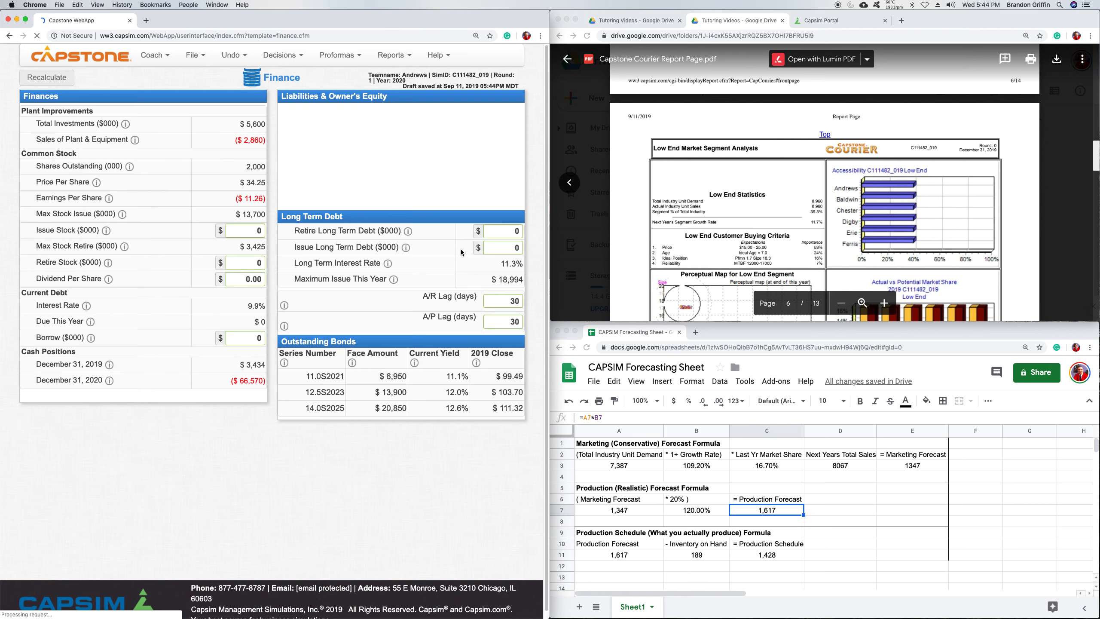
# Step: Set Your Forecast in Marketing to 1500 for Acre and 300 each for Adam, Aft and Agape, and recalculate
pyautogui.click(258, 55)
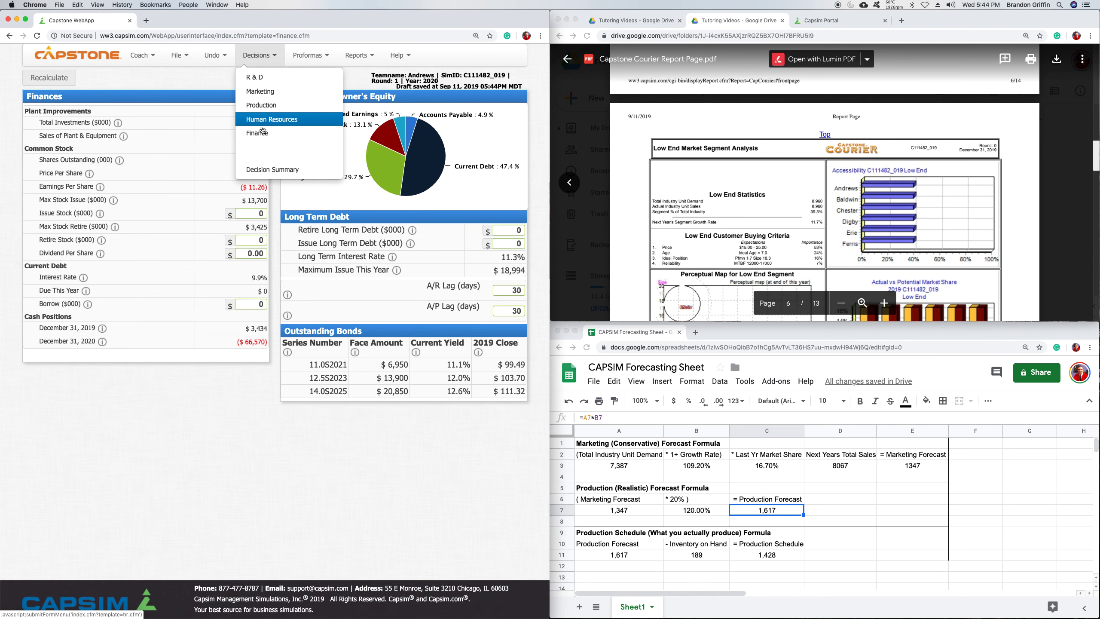
pyautogui.click(274, 91)
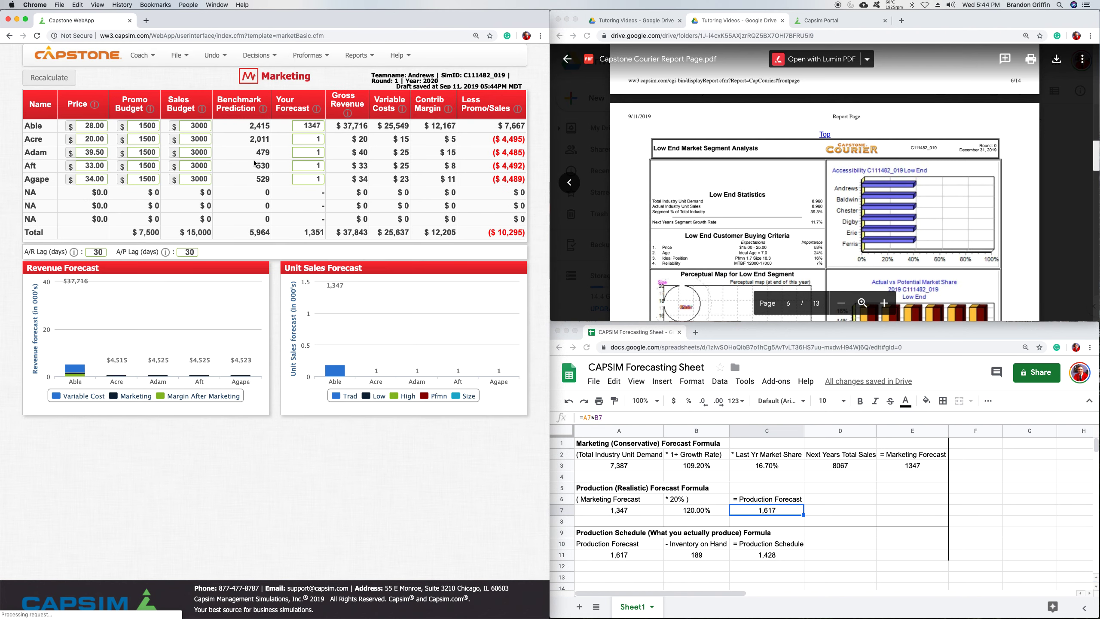
pyautogui.click(320, 138)
pyautogui.write('500')
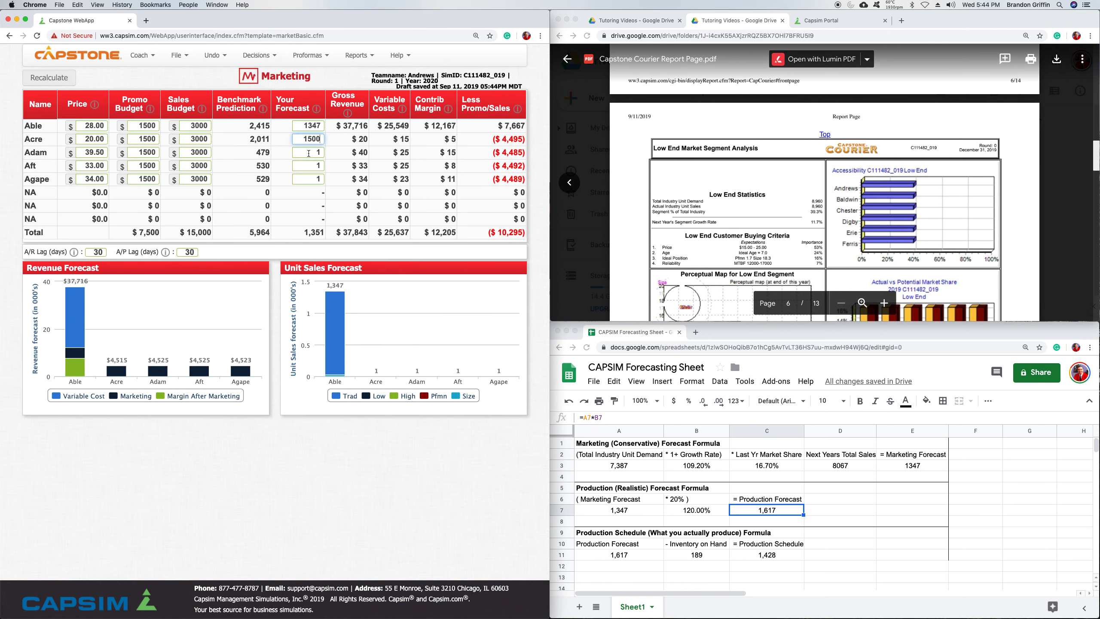
pyautogui.press('Tab')
pyautogui.write('300')
pyautogui.press('Tab')
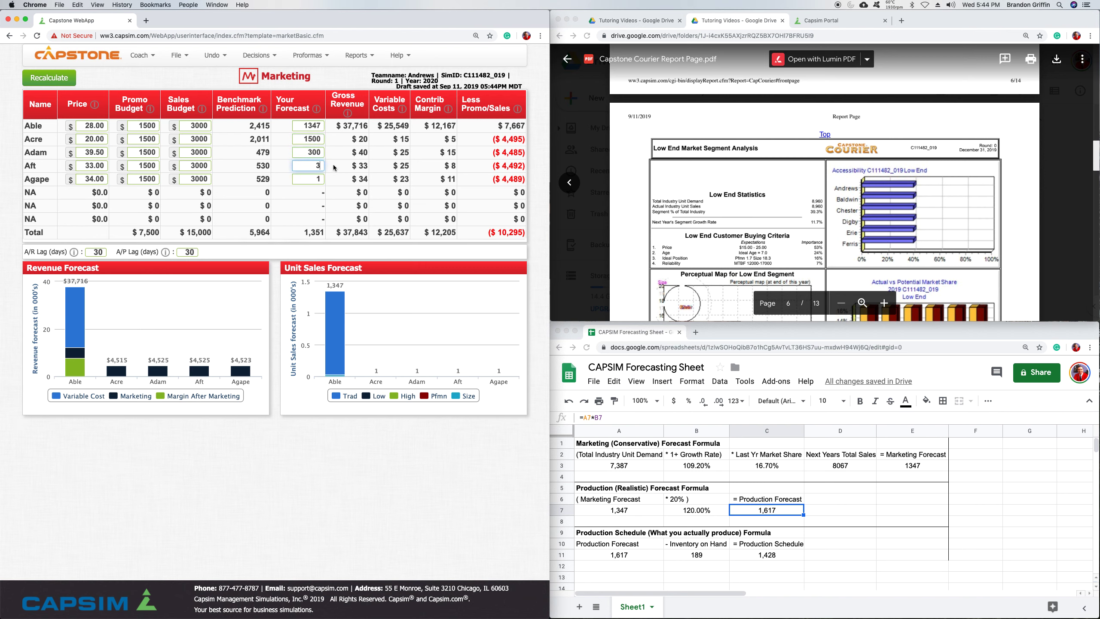
pyautogui.write('300')
pyautogui.press('Tab')
pyautogui.write('300')
pyautogui.click(43, 81)
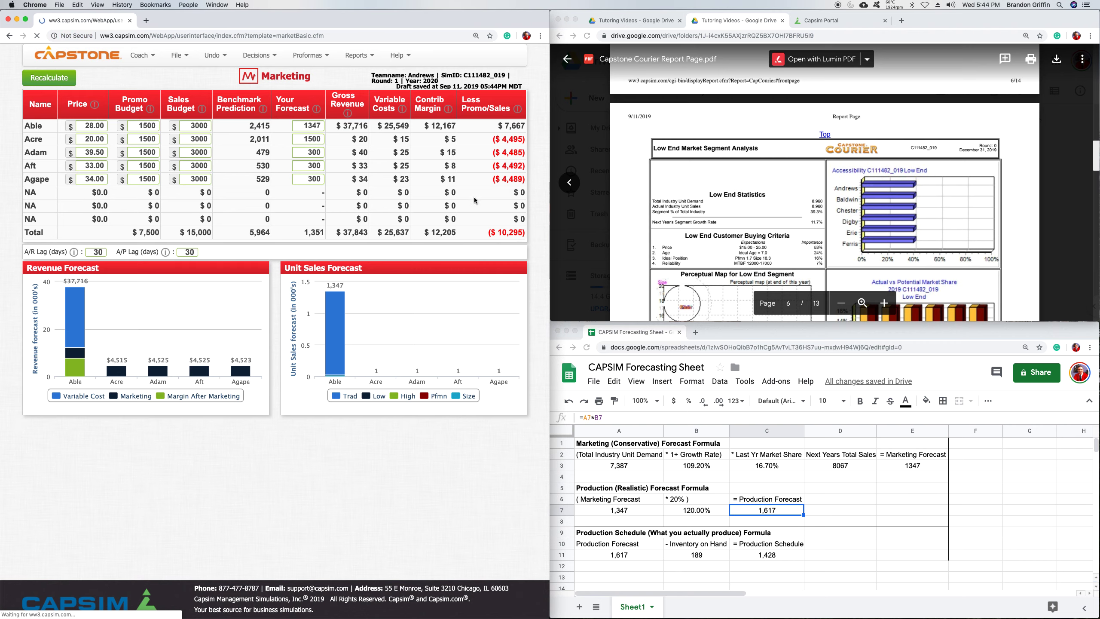
# Step: Open the Finance decisions and examine the 2020 cash position and the current and long-term debt sections
pyautogui.click(273, 59)
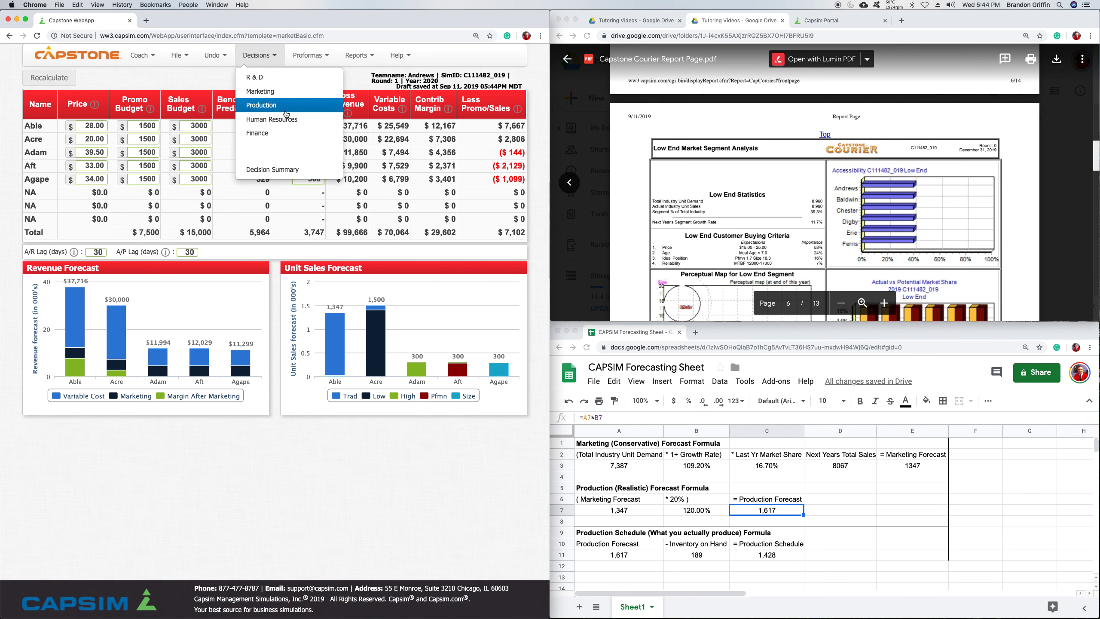
pyautogui.click(278, 130)
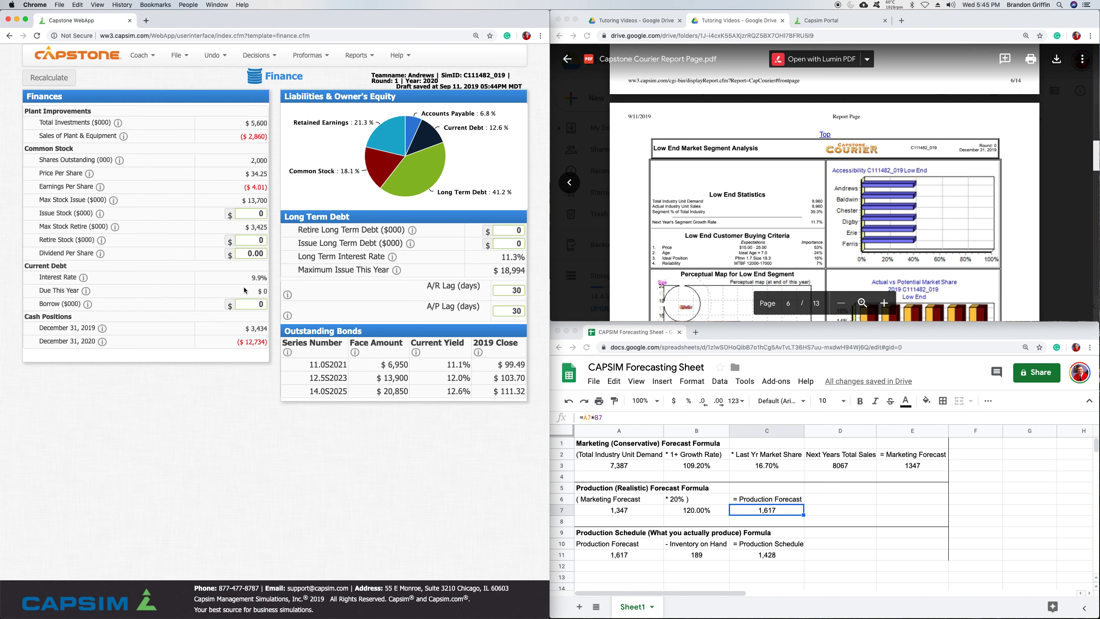
pyautogui.click(236, 342)
pyautogui.moveTo(77, 264); pyautogui.dragTo(28, 266)
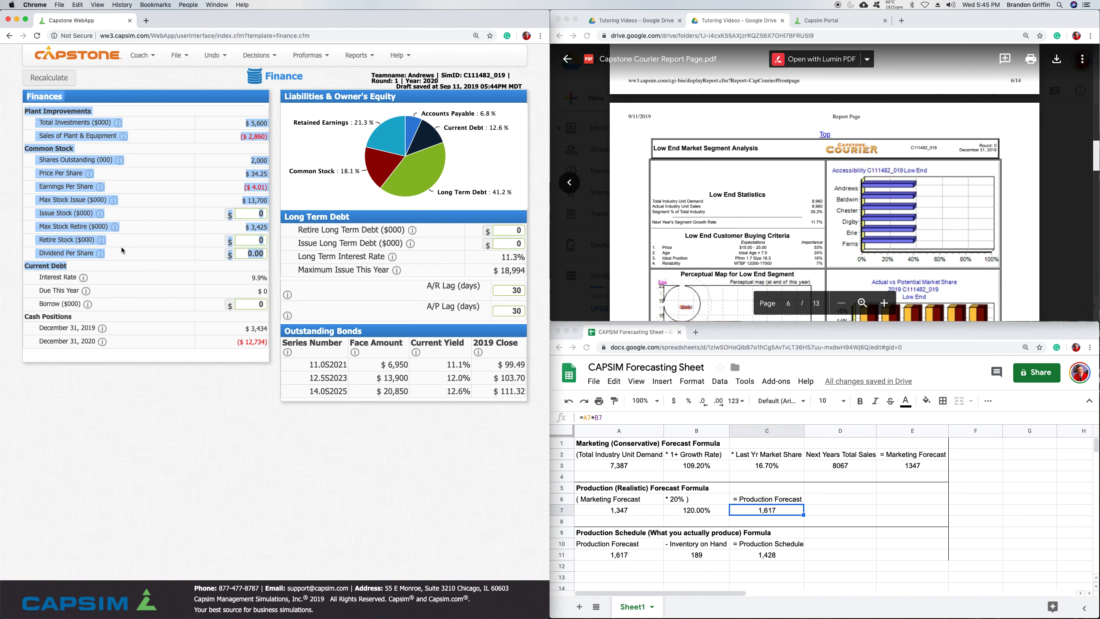
pyautogui.click(343, 208)
pyautogui.moveTo(343, 208); pyautogui.dragTo(351, 217)
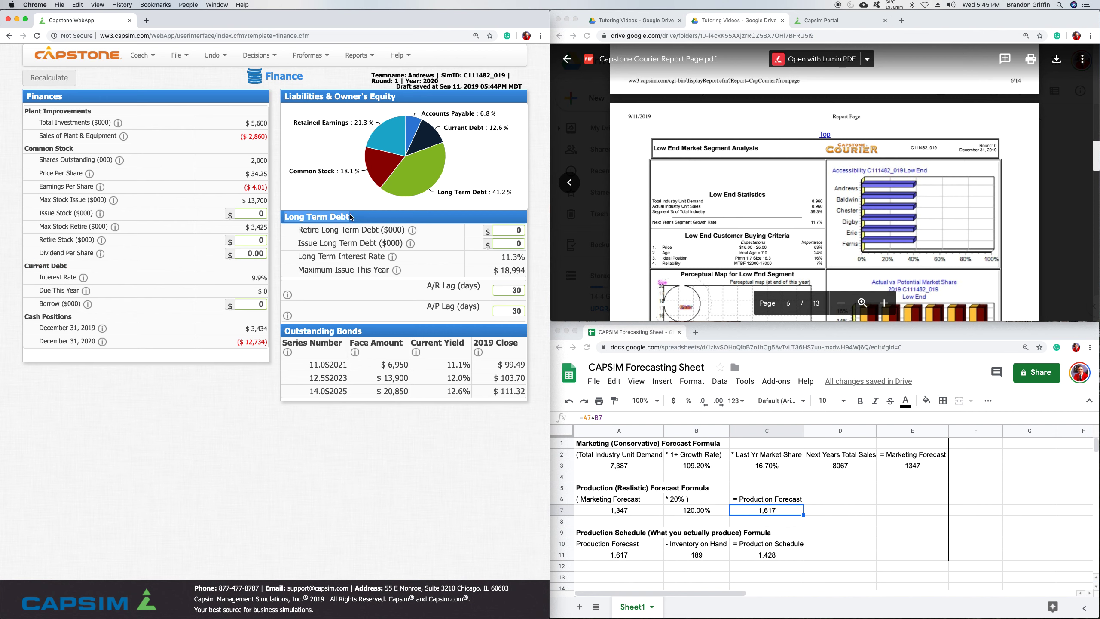
pyautogui.click(368, 301)
pyautogui.moveTo(246, 343); pyautogui.dragTo(264, 345)
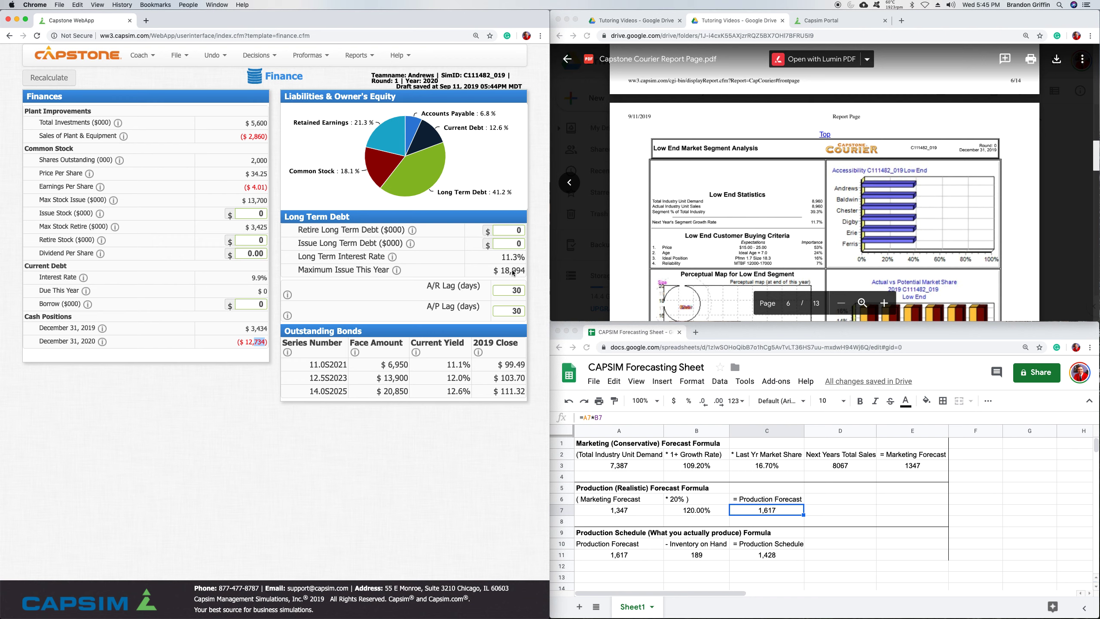
# Step: Set Issue Long Term Debt ($000) to 15000, recalculate, and check the maximum issue and the 2020 cash position
pyautogui.click(515, 243)
pyautogui.write('150000')
pyautogui.press('BackSpace')
pyautogui.click(60, 82)
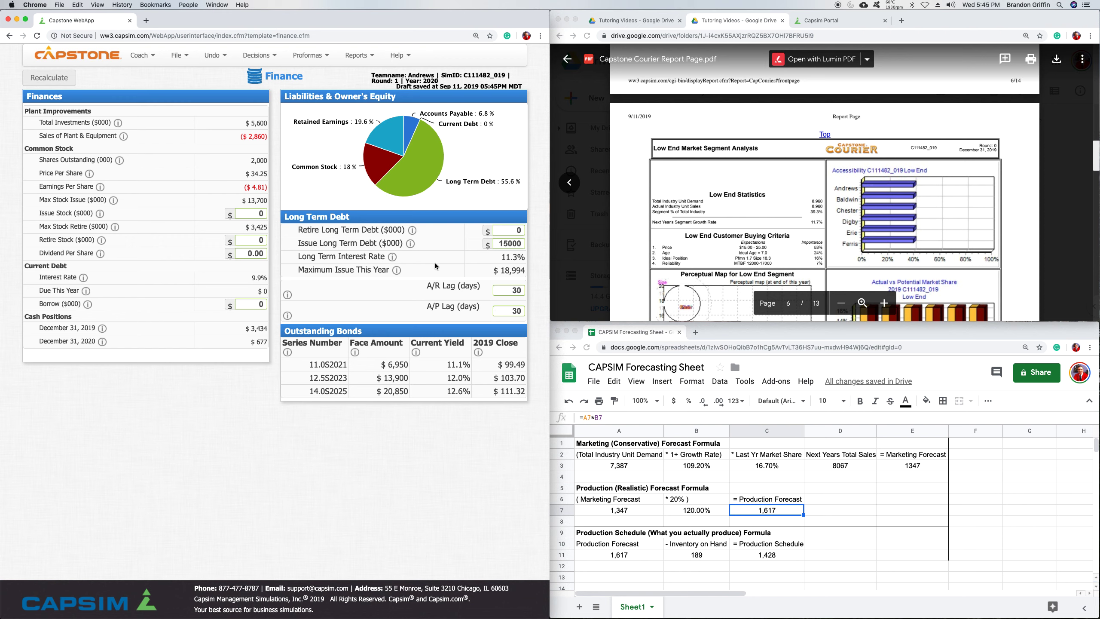
pyautogui.moveTo(502, 270); pyautogui.dragTo(528, 270)
pyautogui.click(445, 268)
pyautogui.moveTo(251, 342); pyautogui.dragTo(266, 348)
pyautogui.click(258, 385)
# Step: Save all team decisions, including the new long-term debt, as official decisions
pyautogui.click(178, 55)
pyautogui.click(208, 76)
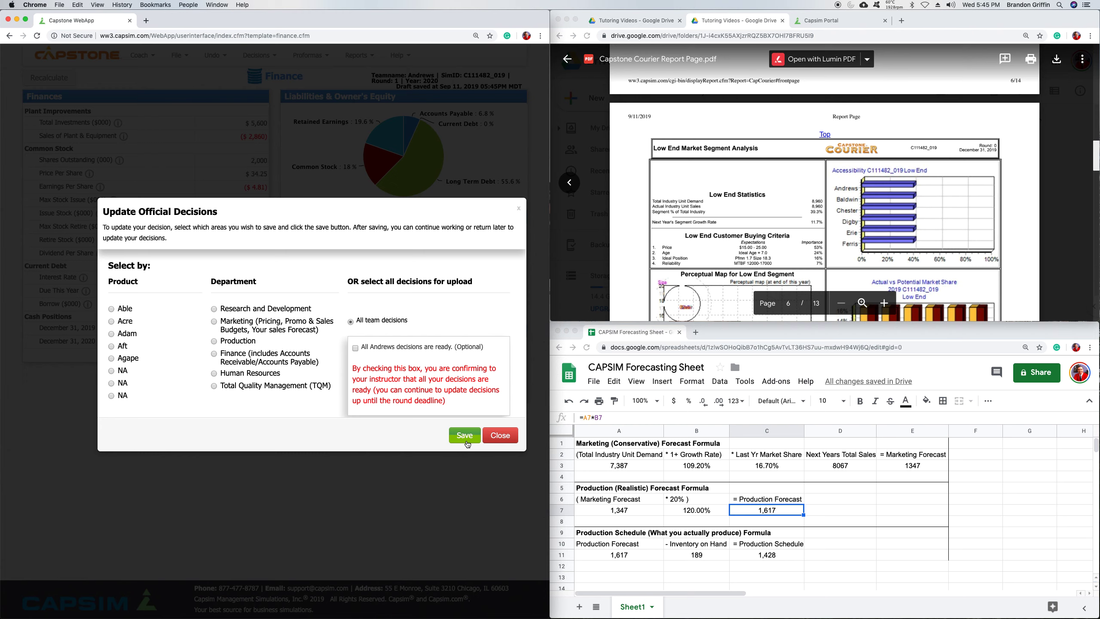
pyautogui.click(465, 436)
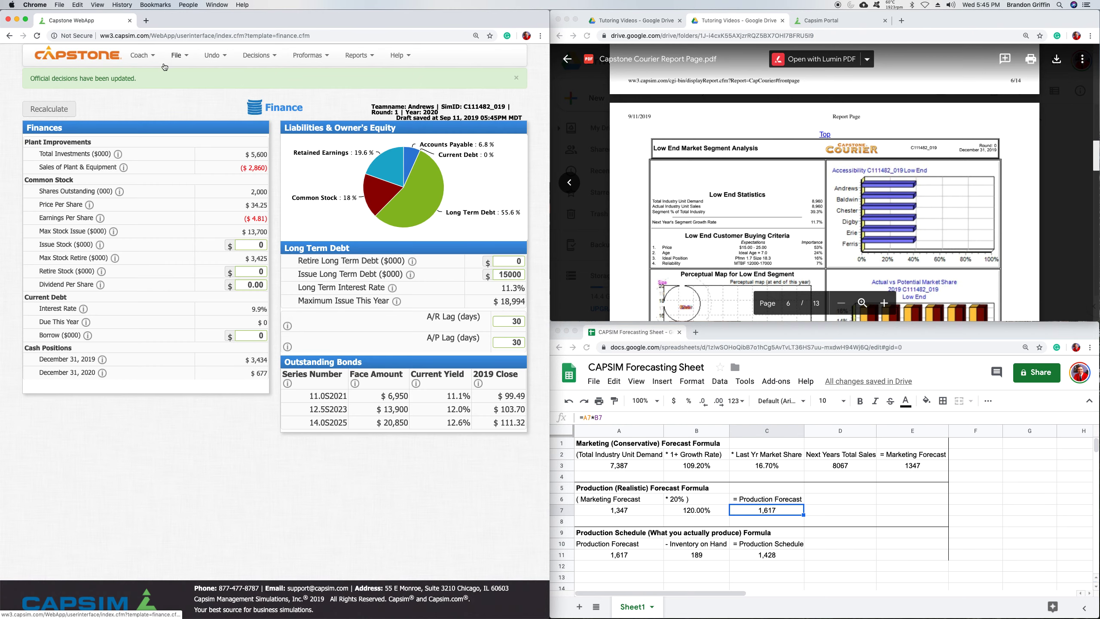
# Step: Exit the decision forms to the company dashboard and look over the Practice Round 1 tasks
pyautogui.click(257, 55)
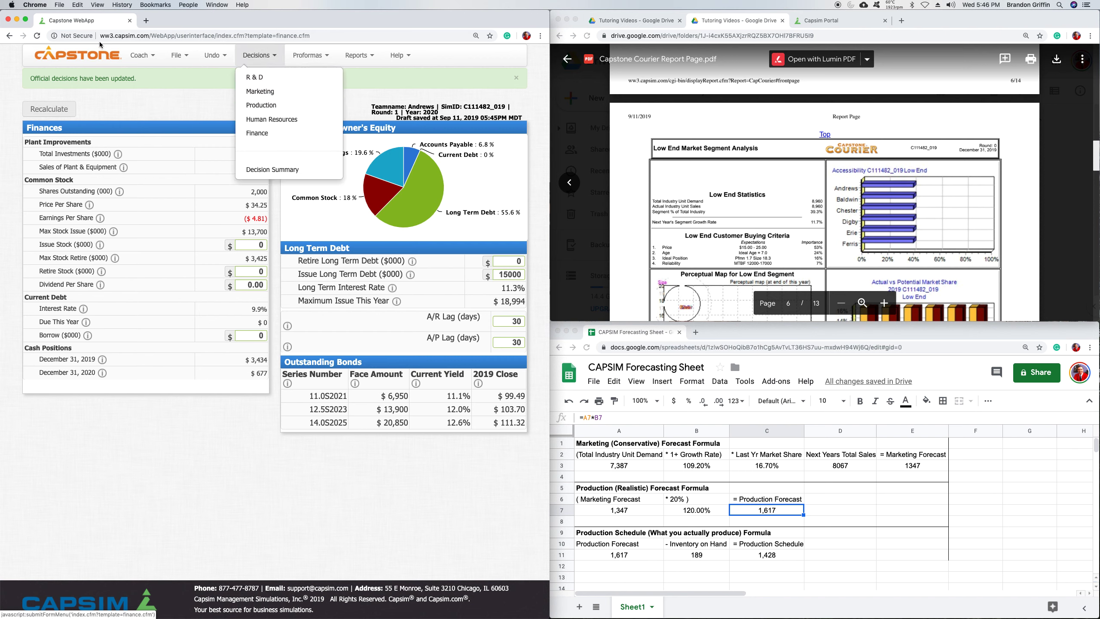
pyautogui.click(196, 60)
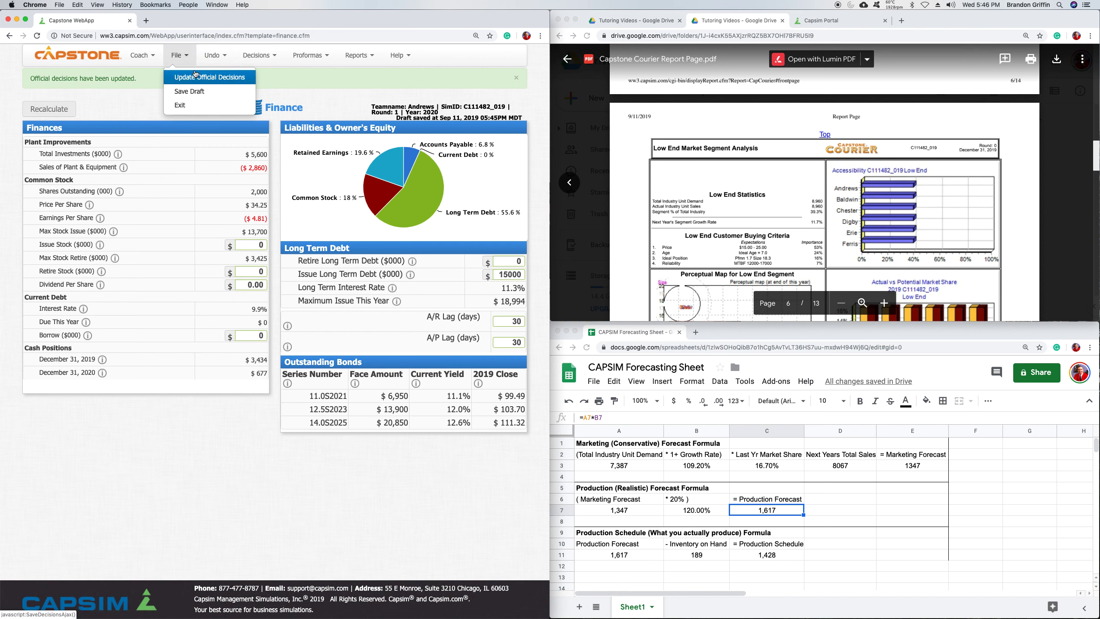
pyautogui.click(187, 108)
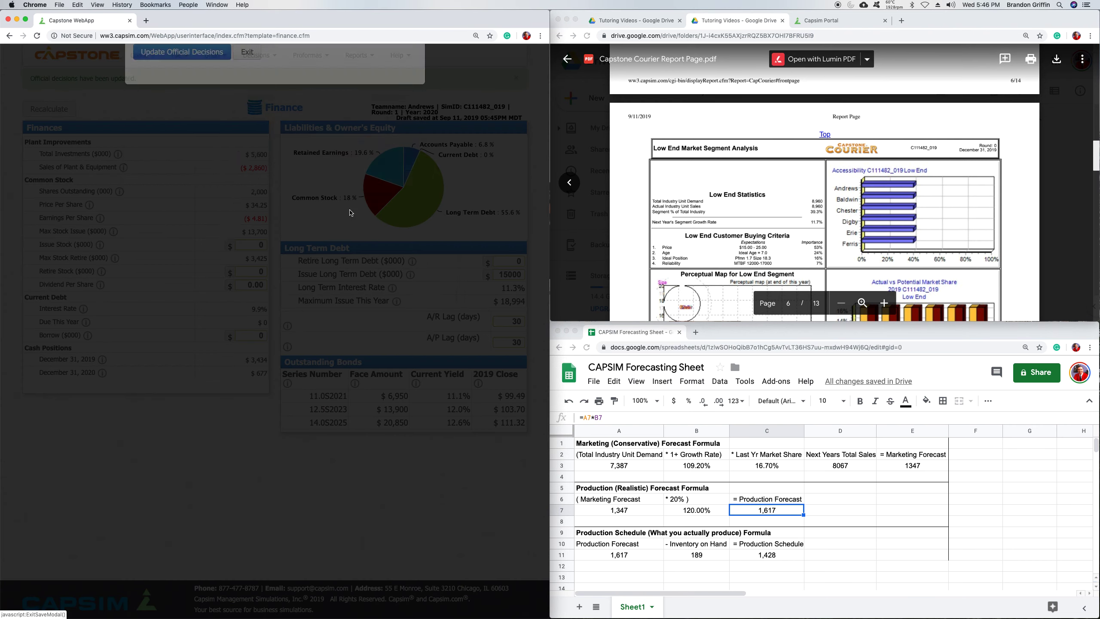
pyautogui.click(243, 239)
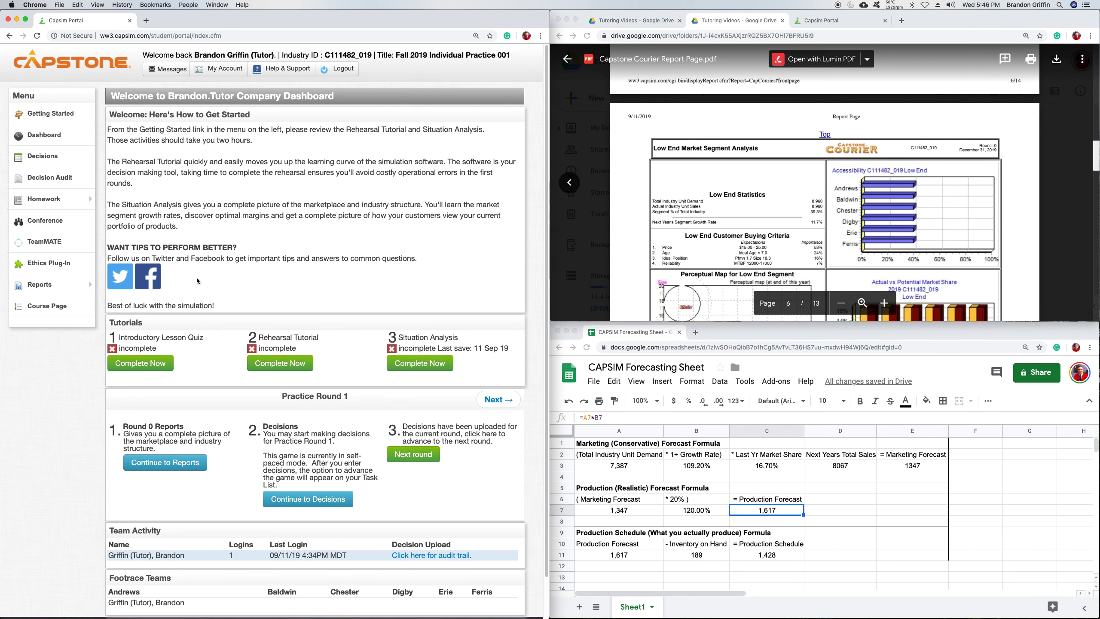
pyautogui.scroll(-1, 394, 351)
pyautogui.scroll(1, 393, 352)
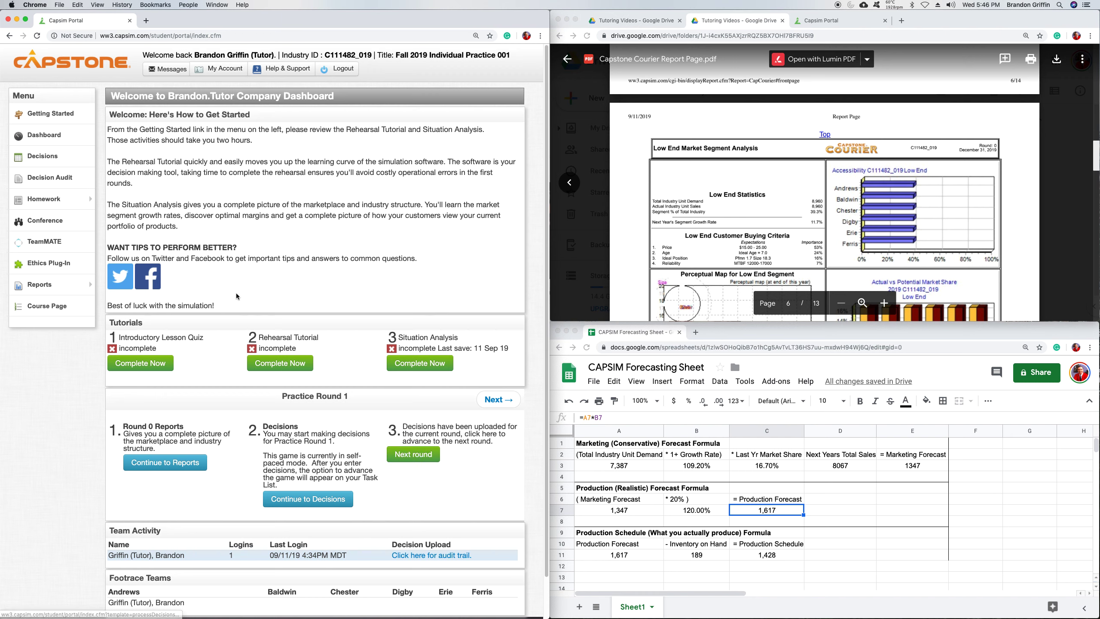
# Step: Advance the simulation to the next round after Practice Round 1 and confirm the advance
pyautogui.click(415, 454)
pyautogui.click(145, 122)
pyautogui.click(135, 154)
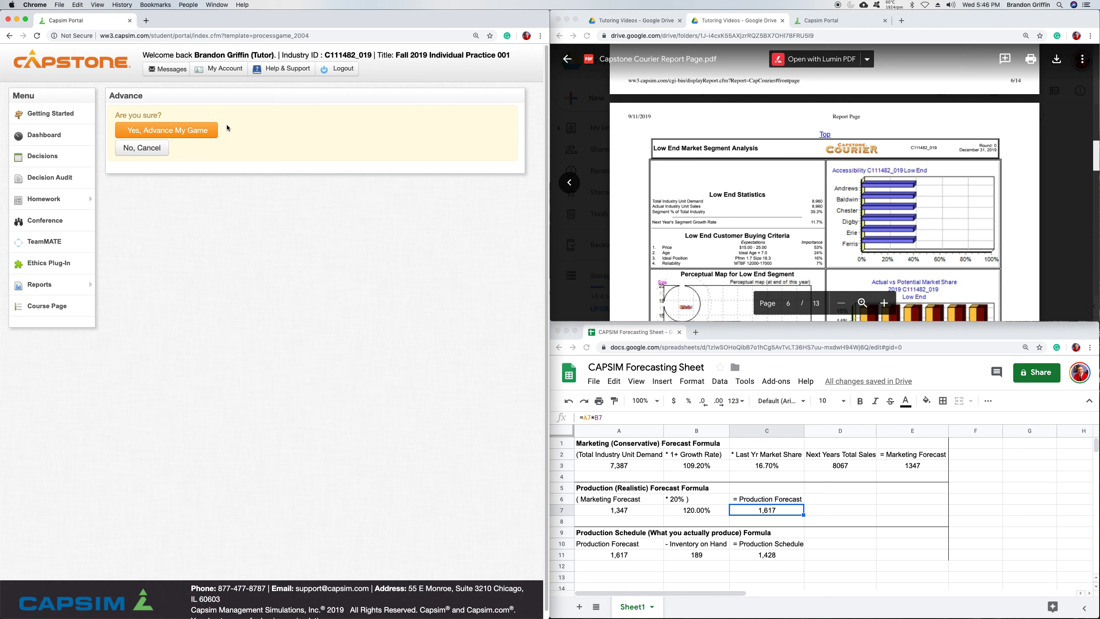
pyautogui.click(213, 130)
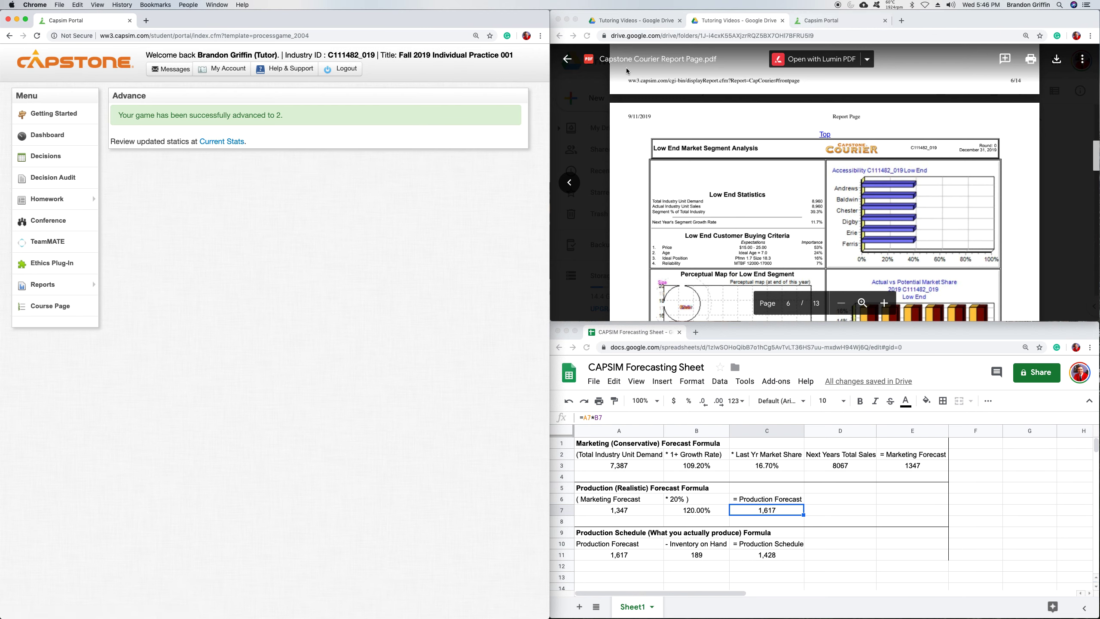
# Step: View the updated current statistics for round 1 and return to the company dashboard
pyautogui.moveTo(280, 115); pyautogui.dragTo(215, 112)
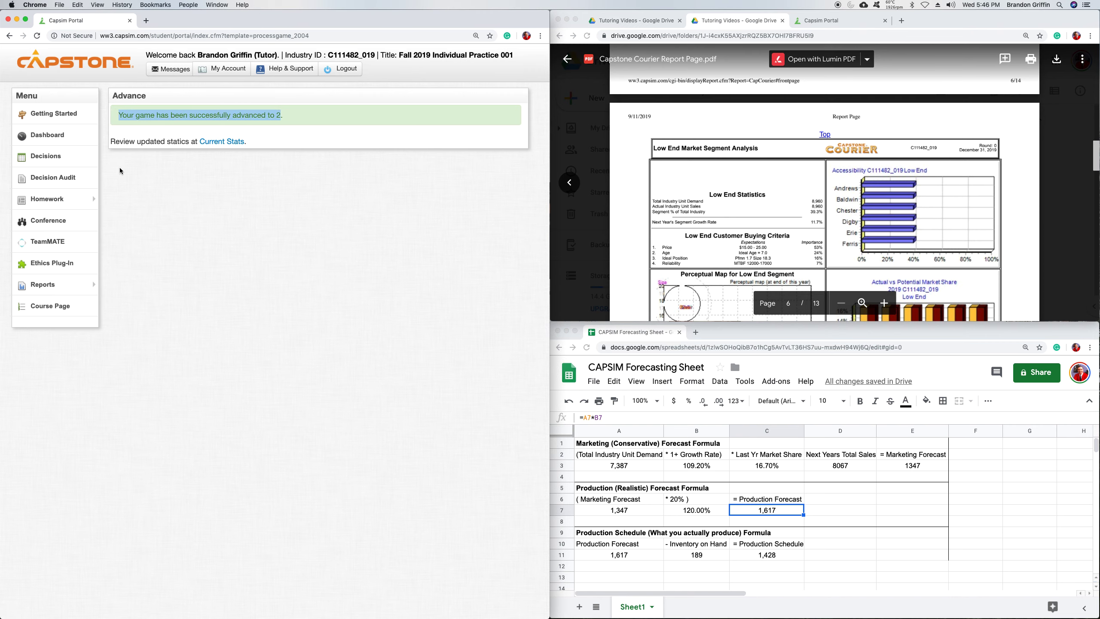
pyautogui.click(224, 148)
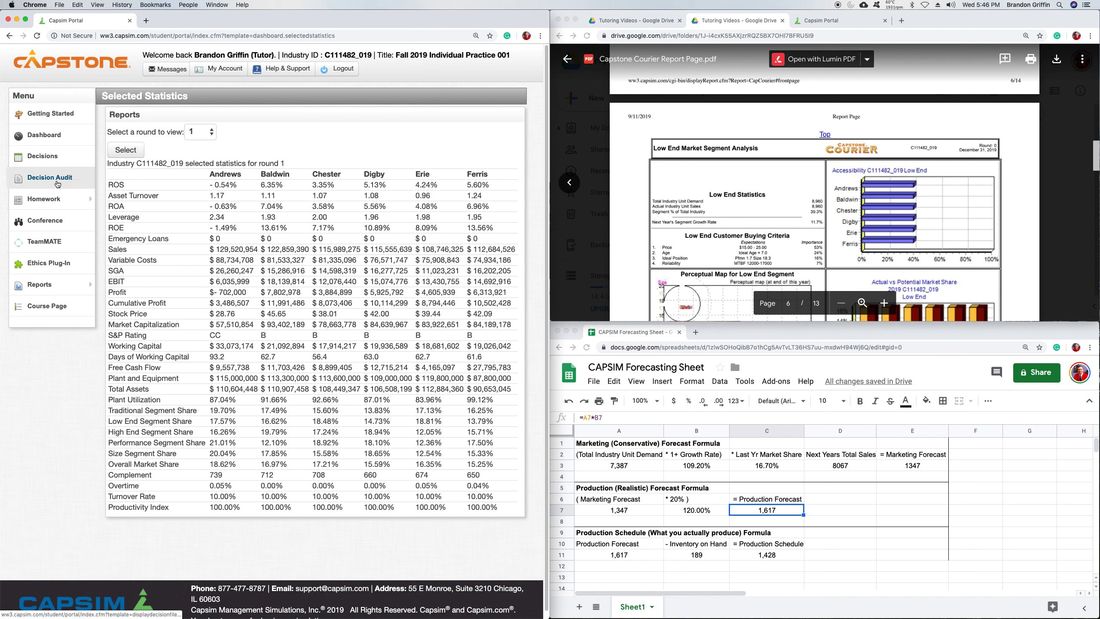
pyautogui.click(44, 135)
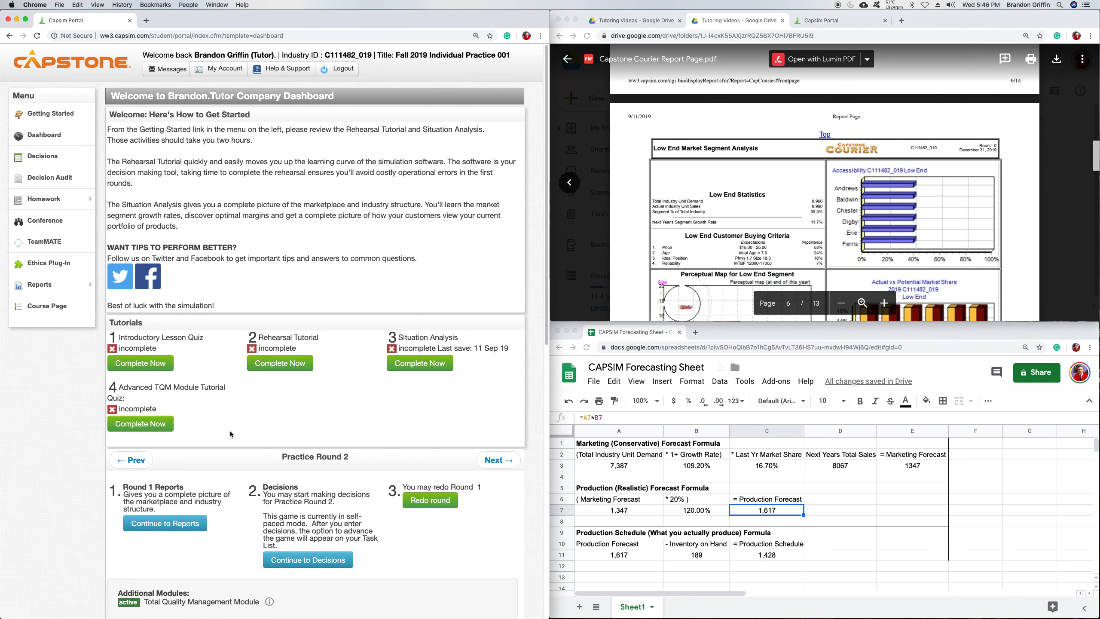
# Step: Open the HTML version of the round 1 Capstone Courier from the Practice Round 2 industry reports
pyautogui.scroll(-4, 230, 433)
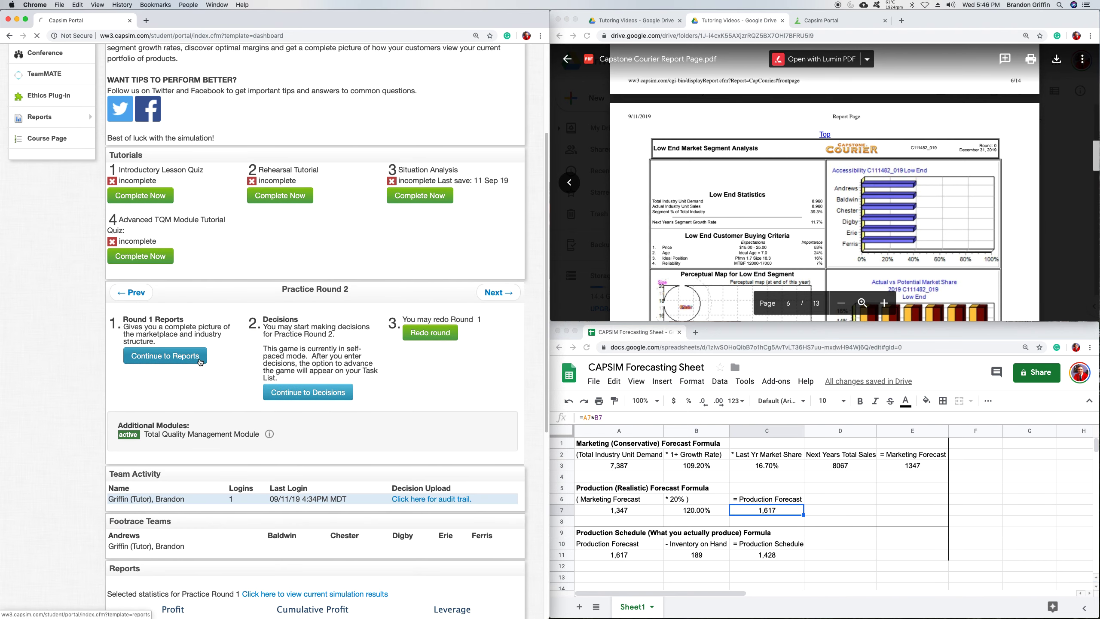
pyautogui.click(200, 360)
pyautogui.click(152, 150)
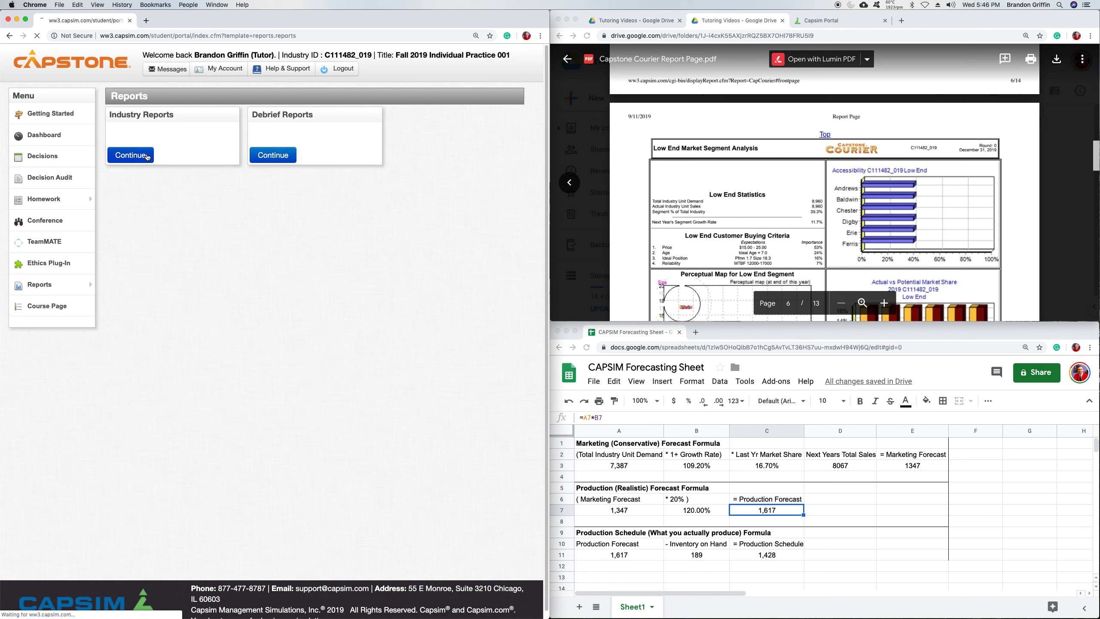
pyautogui.click(276, 202)
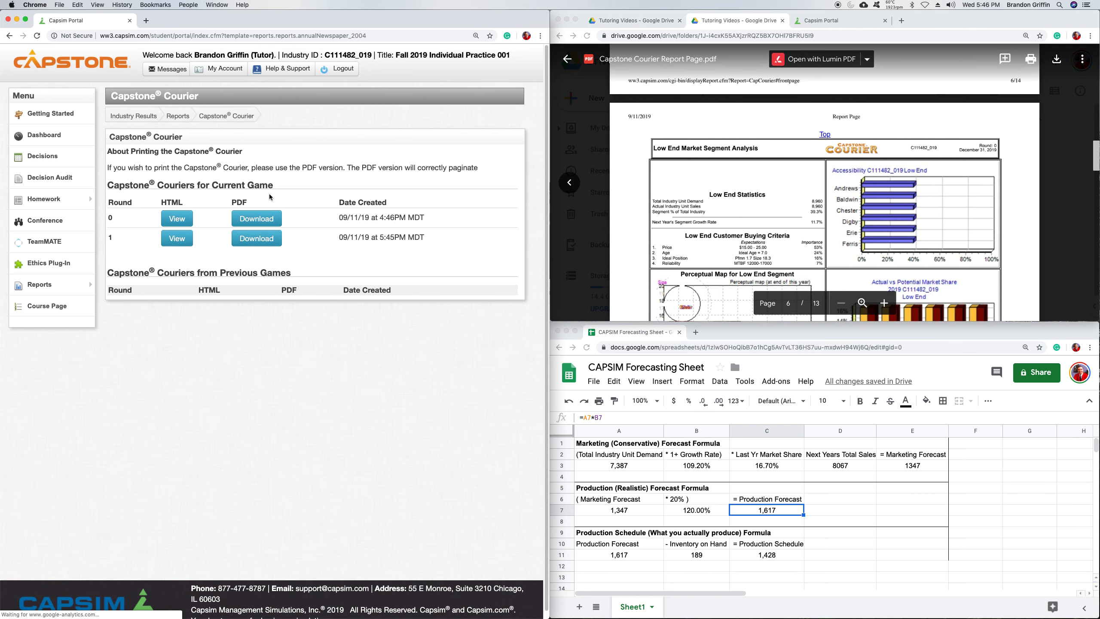
pyautogui.click(173, 247)
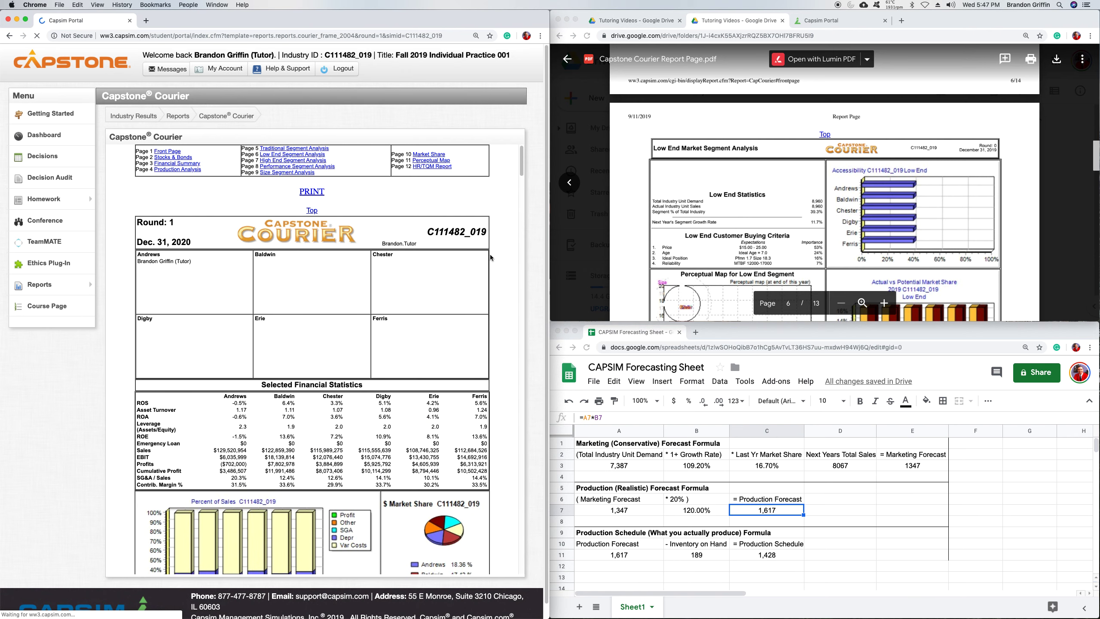
# Step: Examine Andrews' emergency loan and the other selected financial statistics and market shares on the Courier front page
pyautogui.scroll(-3, 297, 413)
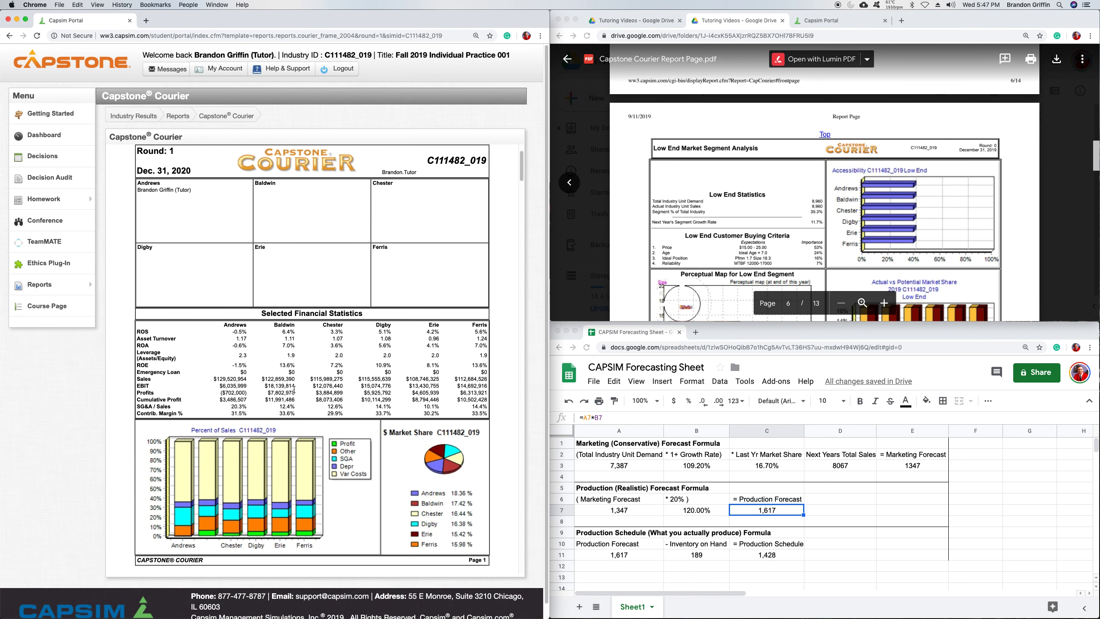
pyautogui.doubleClick(244, 374)
pyautogui.moveTo(213, 379); pyautogui.dragTo(248, 380)
pyautogui.click(228, 419)
pyautogui.scroll(-3, 239, 341)
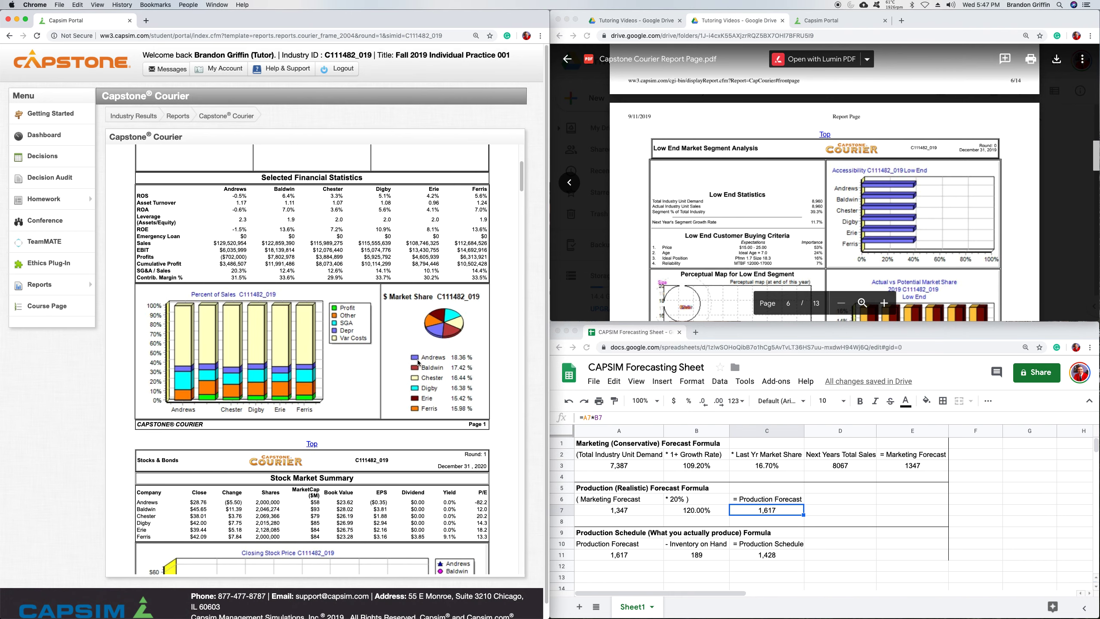
# Step: Go through the Courier's stock, financial and production pages to the Traditional segment analysis and check the Able row among its top products
pyautogui.scroll(-7, 267, 373)
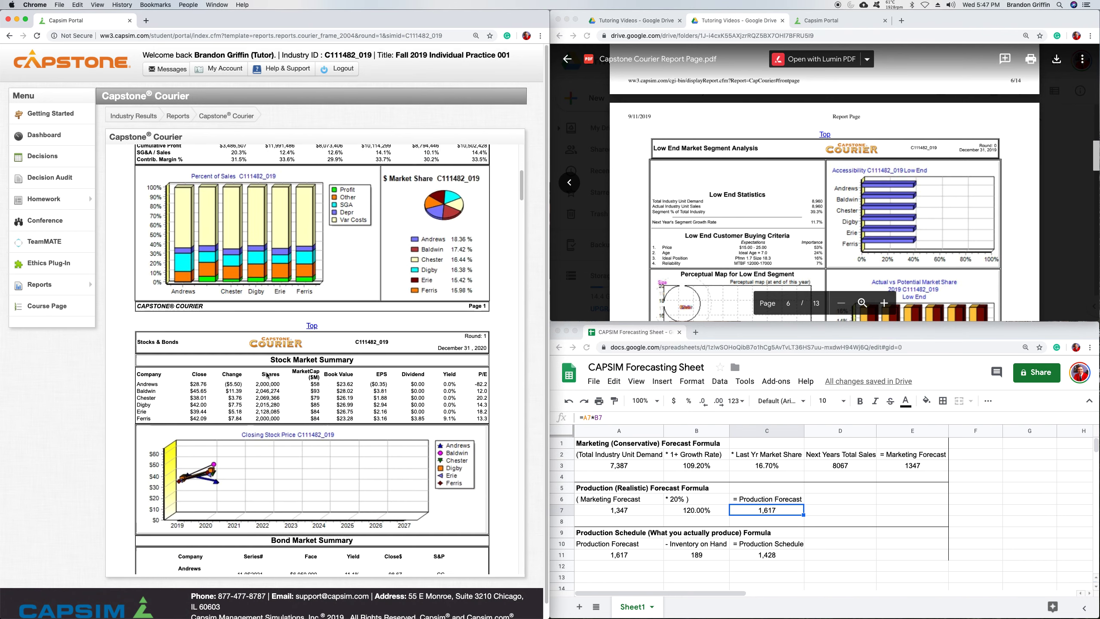
pyautogui.scroll(-15, 256, 288)
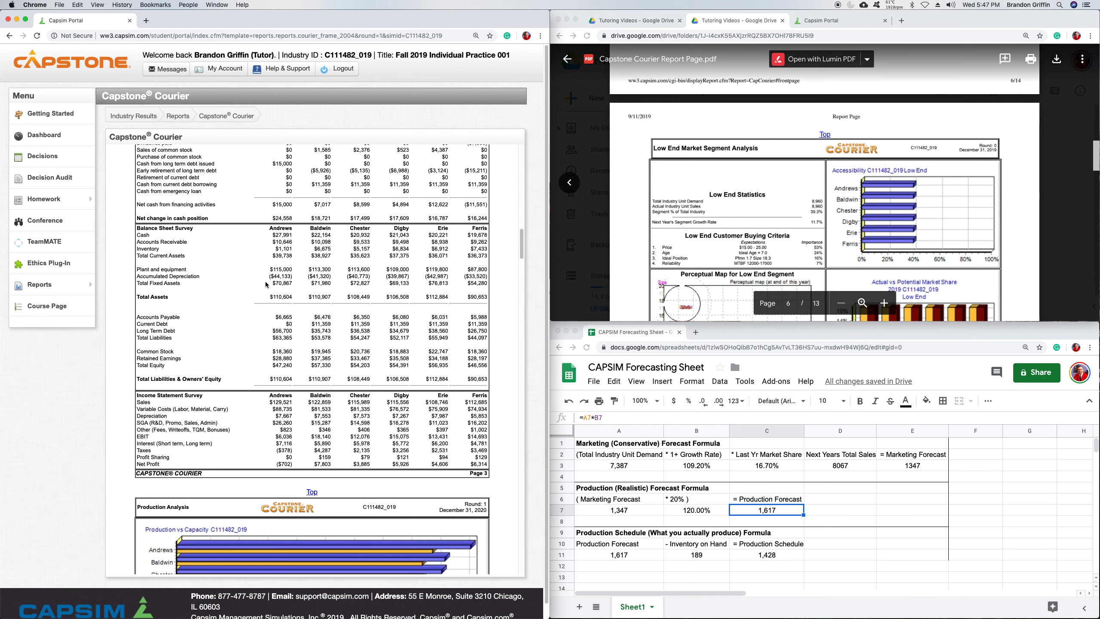
pyautogui.scroll(-15, 272, 291)
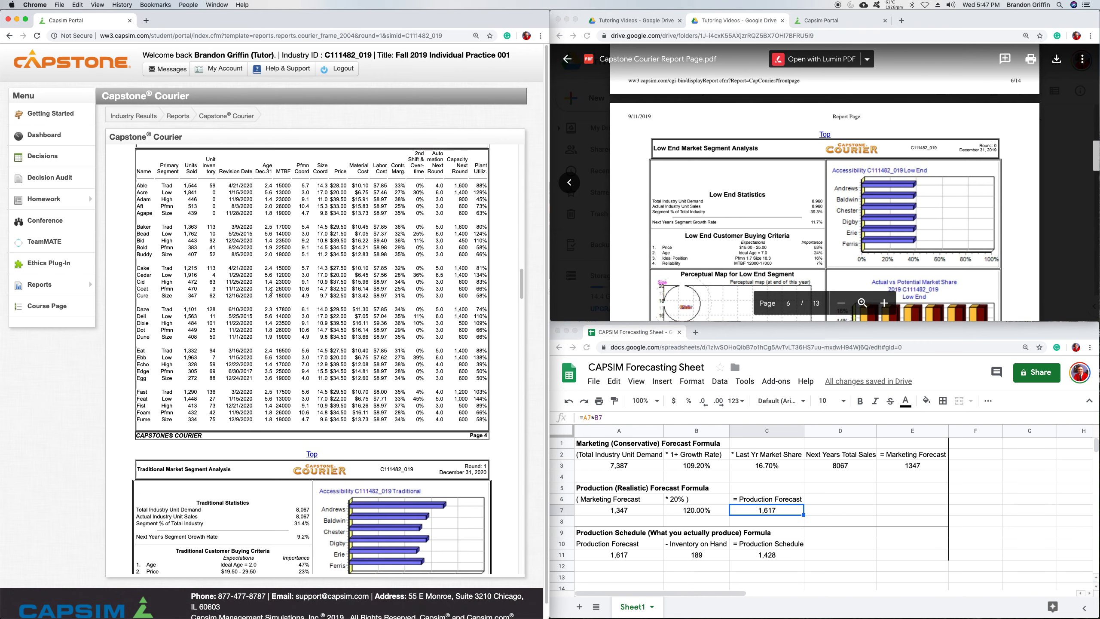
pyautogui.scroll(1, 260, 287)
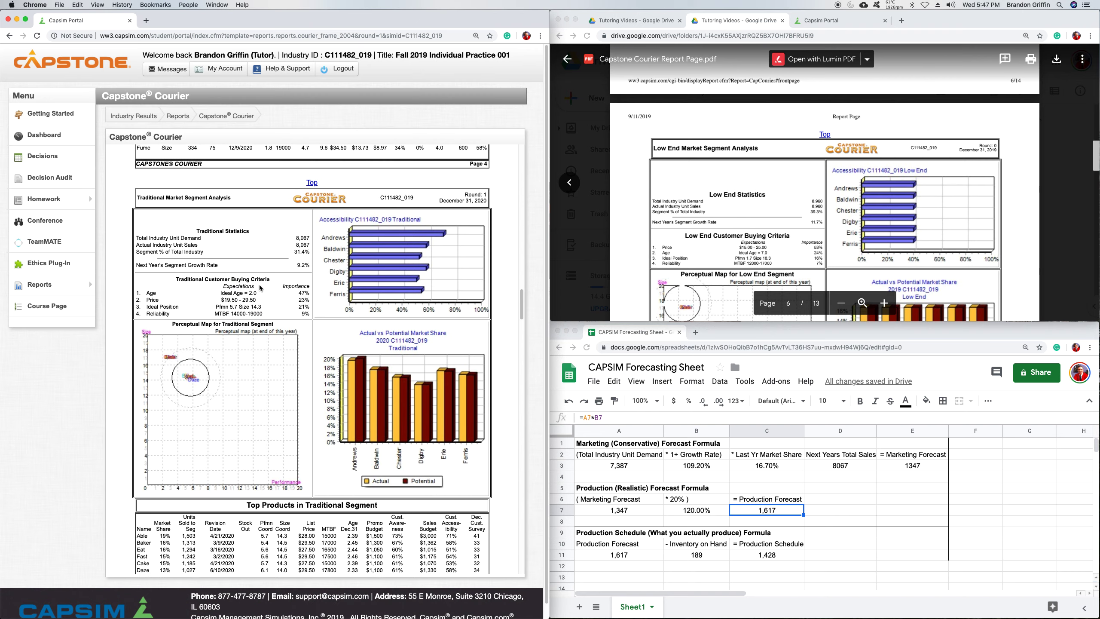
pyautogui.scroll(-1, 163, 509)
pyautogui.moveTo(139, 476); pyautogui.dragTo(188, 480)
pyautogui.click(194, 481)
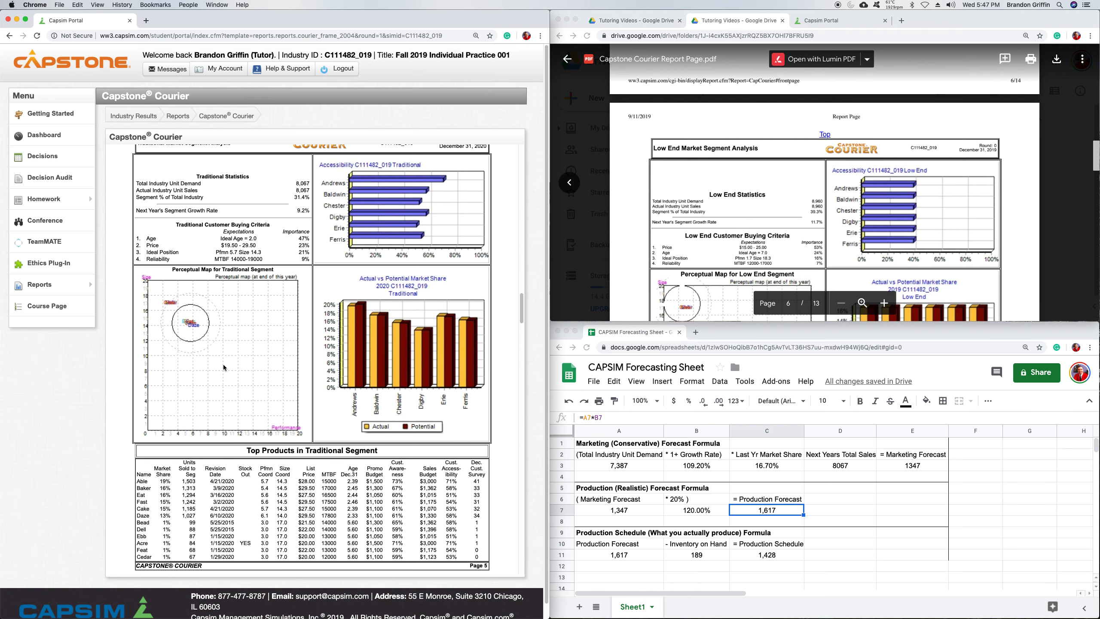
# Step: Compare actual and potential market share charts in the High End, Performance and Traditional segment analyses of the Courier
pyautogui.scroll(-15, 223, 368)
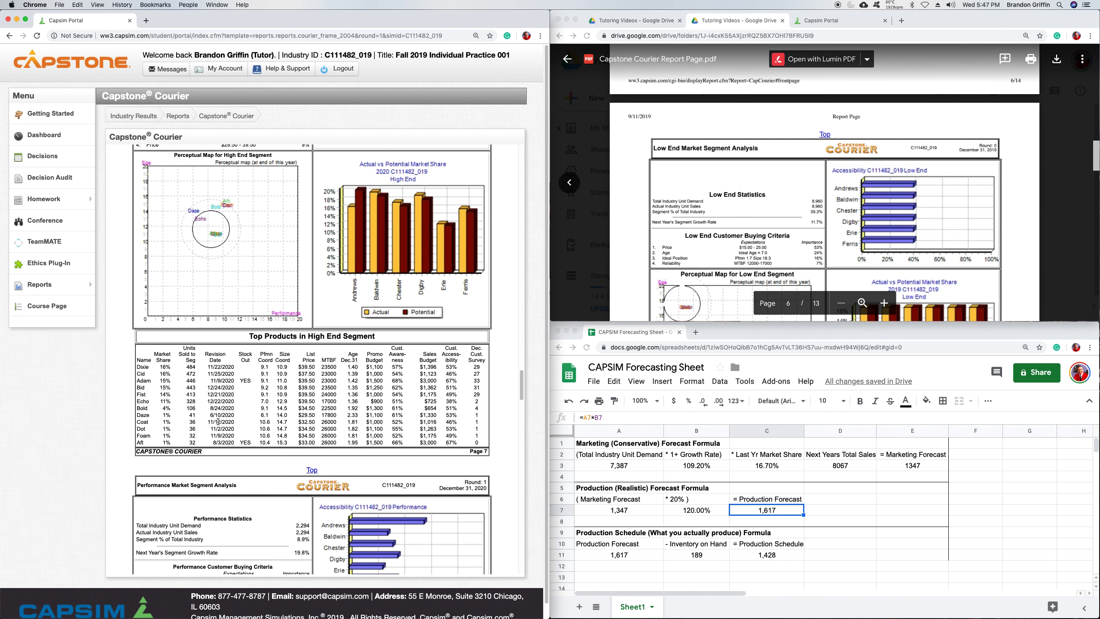
pyautogui.scroll(-8, 218, 422)
pyautogui.scroll(-5, 438, 305)
pyautogui.scroll(6, 402, 350)
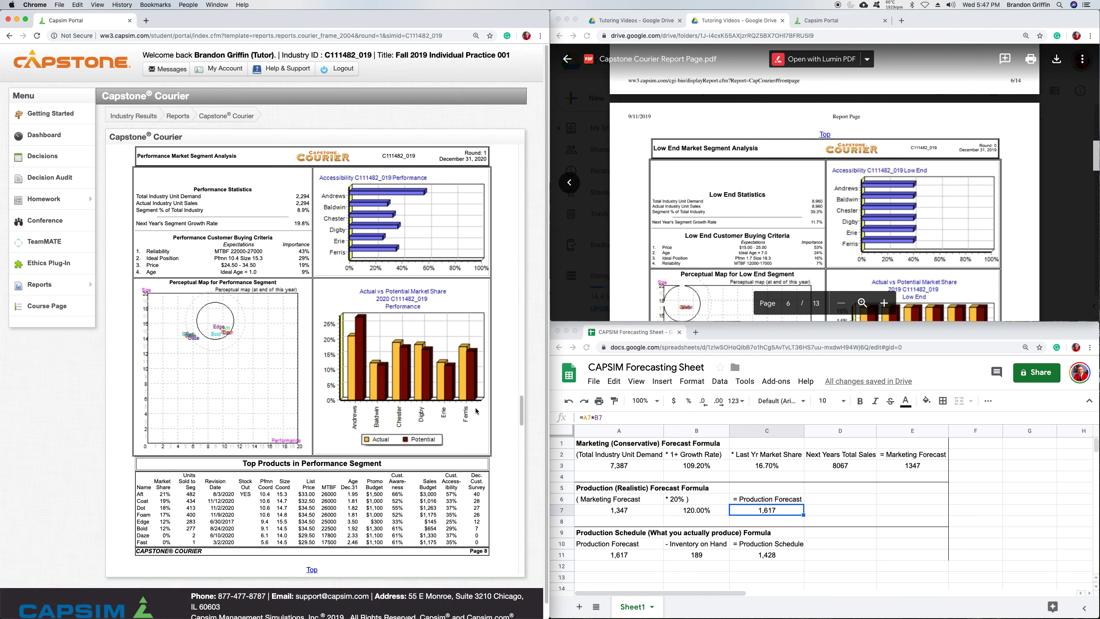
pyautogui.scroll(10, 463, 397)
pyautogui.scroll(20, 452, 407)
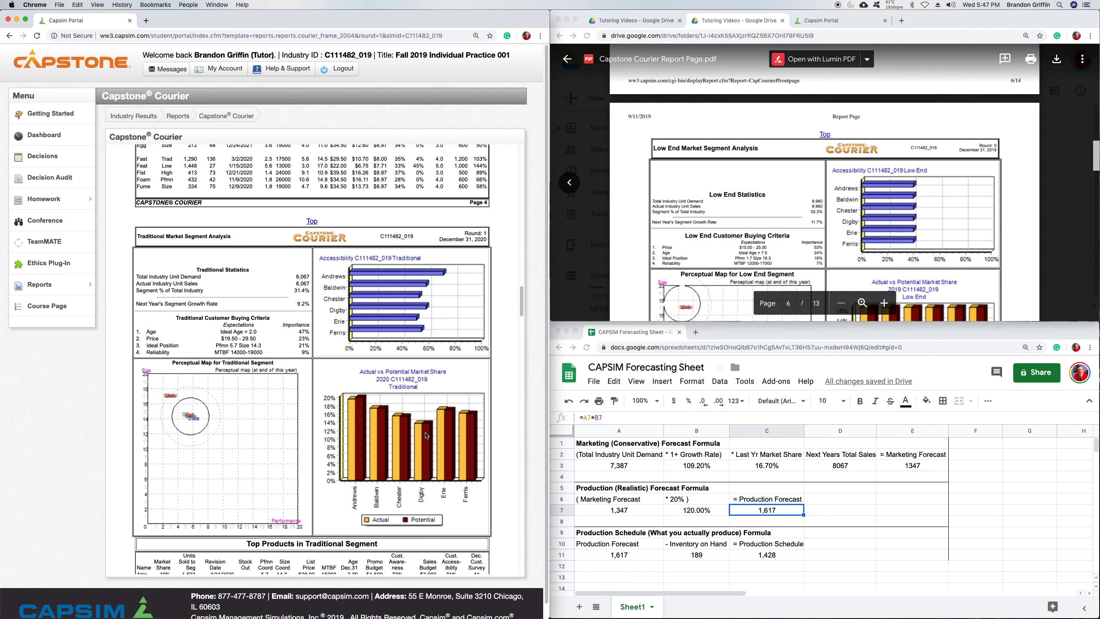
# Step: Examine the actual and potential market share tables on Courier page 10 and return to the front page
pyautogui.scroll(-20, 422, 435)
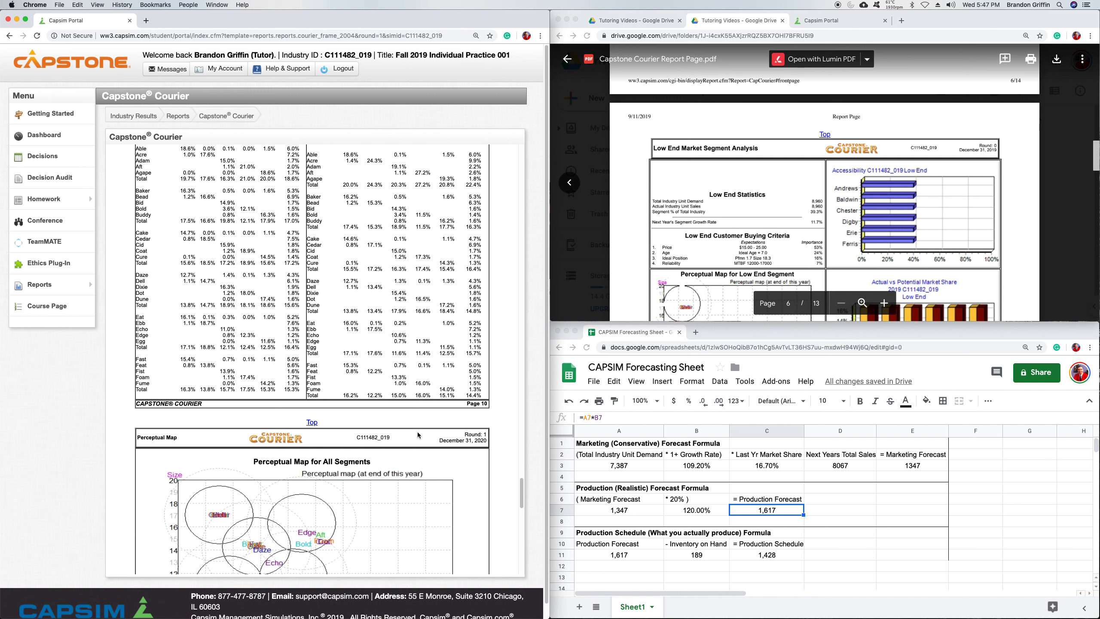
pyautogui.scroll(4, 418, 435)
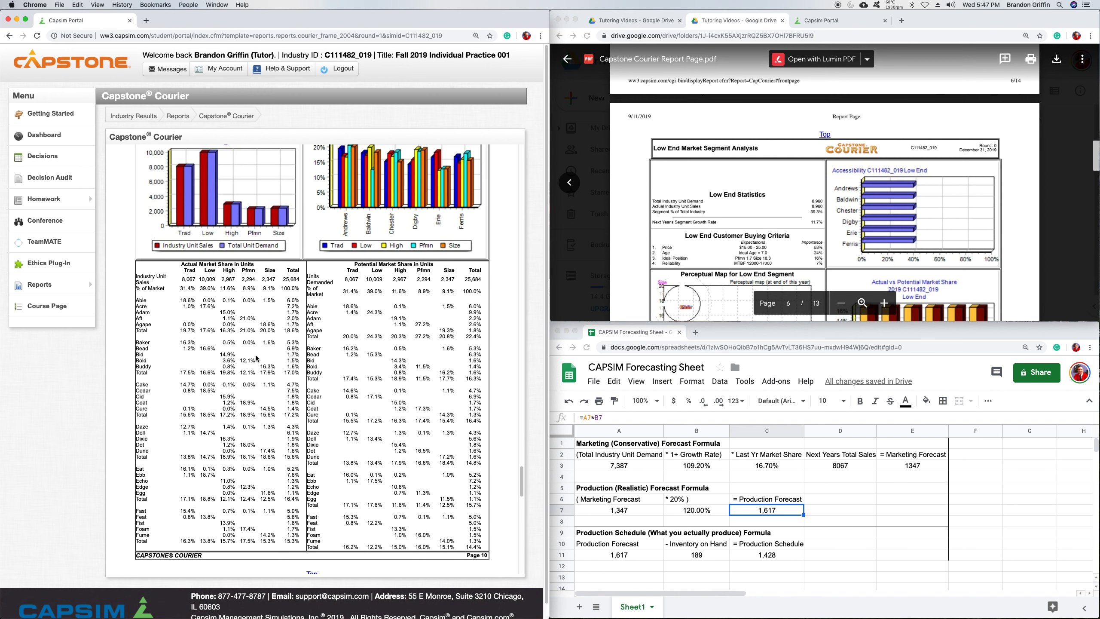
pyautogui.moveTo(236, 330); pyautogui.dragTo(221, 330)
pyautogui.scroll(12, 432, 418)
pyautogui.scroll(20, 429, 419)
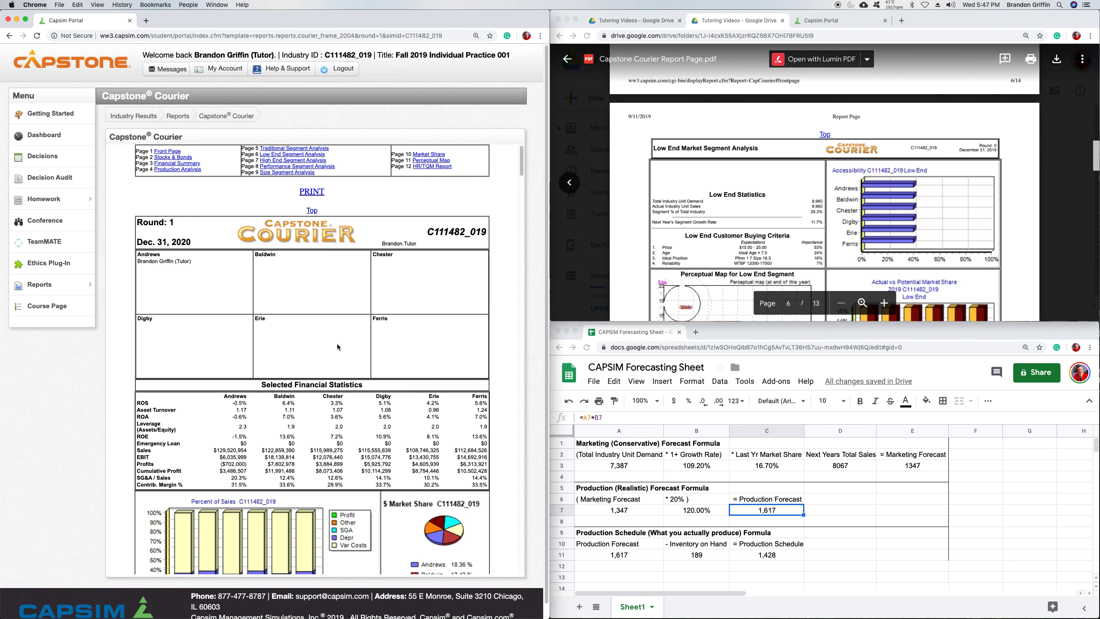
pyautogui.scroll(-3, 322, 381)
pyautogui.scroll(3, 322, 381)
# Step: Look at the Team Member Guide's online guide in the other browser window and return to the Capstone Courier PDF
pyautogui.click(860, 22)
pyautogui.scroll(5, 910, 260)
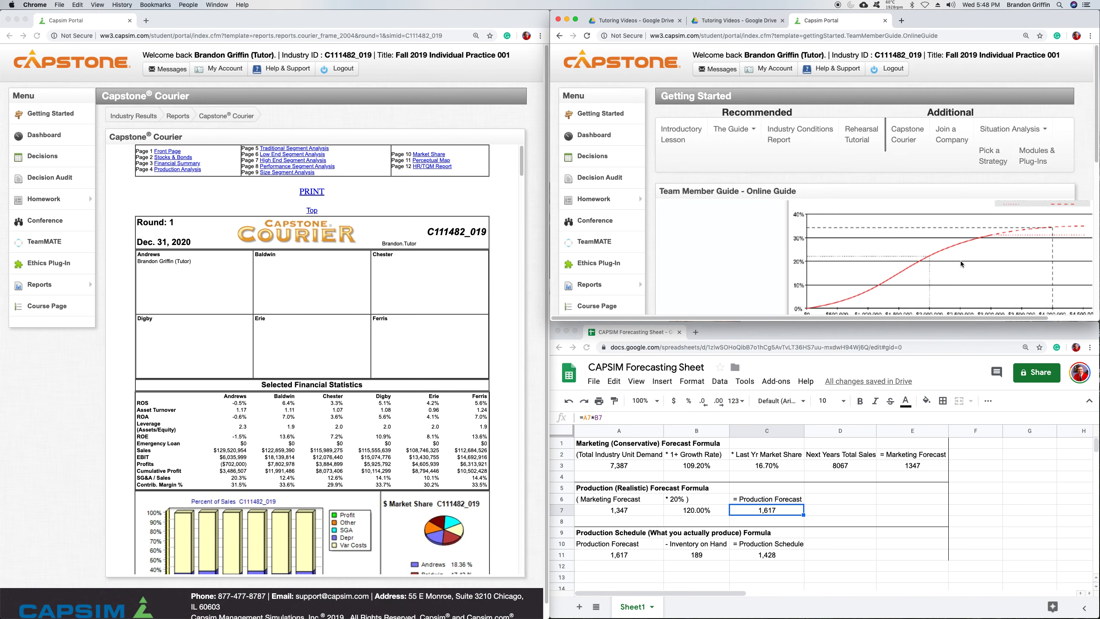
pyautogui.click(741, 20)
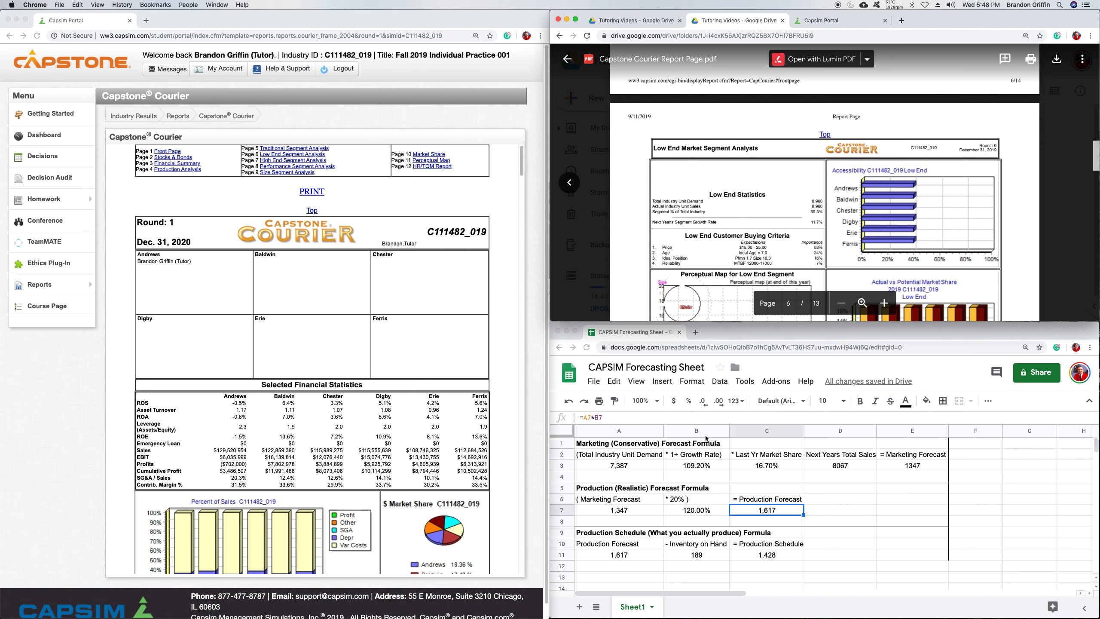
# Step: Switch to the CAPSIM Forecasting Sheet in Google Sheets and review the forecast and production schedule formulas in A1:E11
pyautogui.click(652, 447)
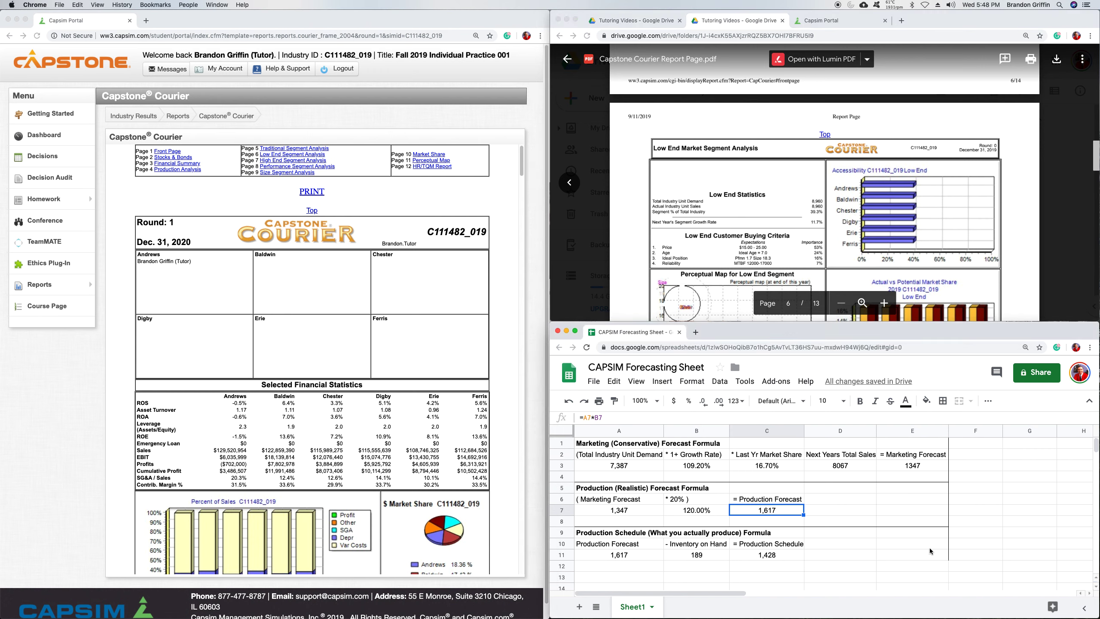
pyautogui.moveTo(932, 557); pyautogui.dragTo(589, 442)
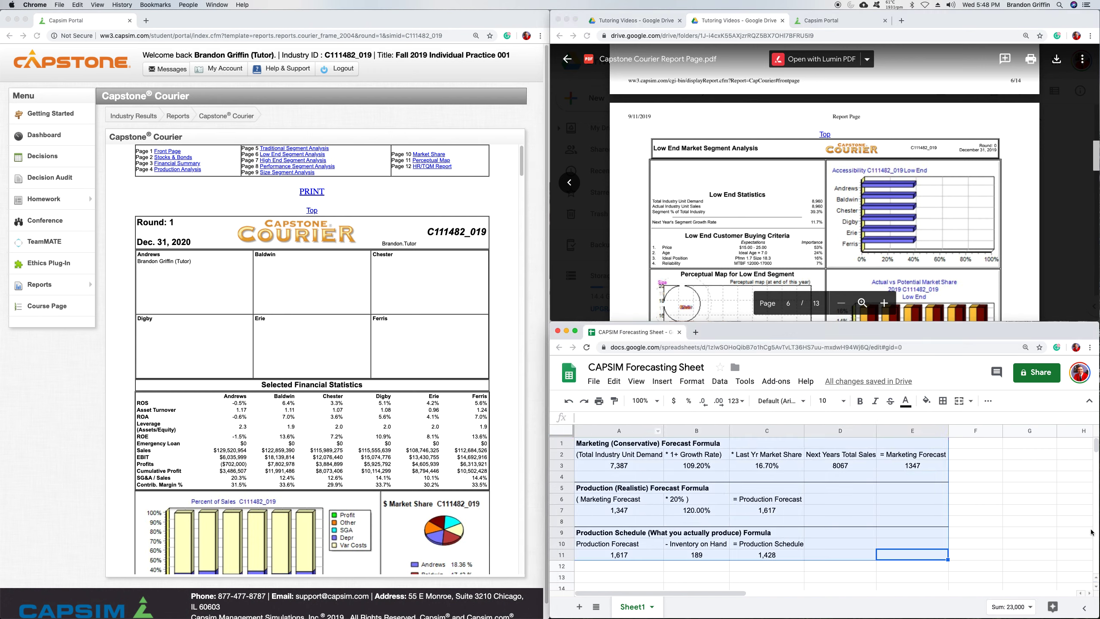
pyautogui.click(1016, 498)
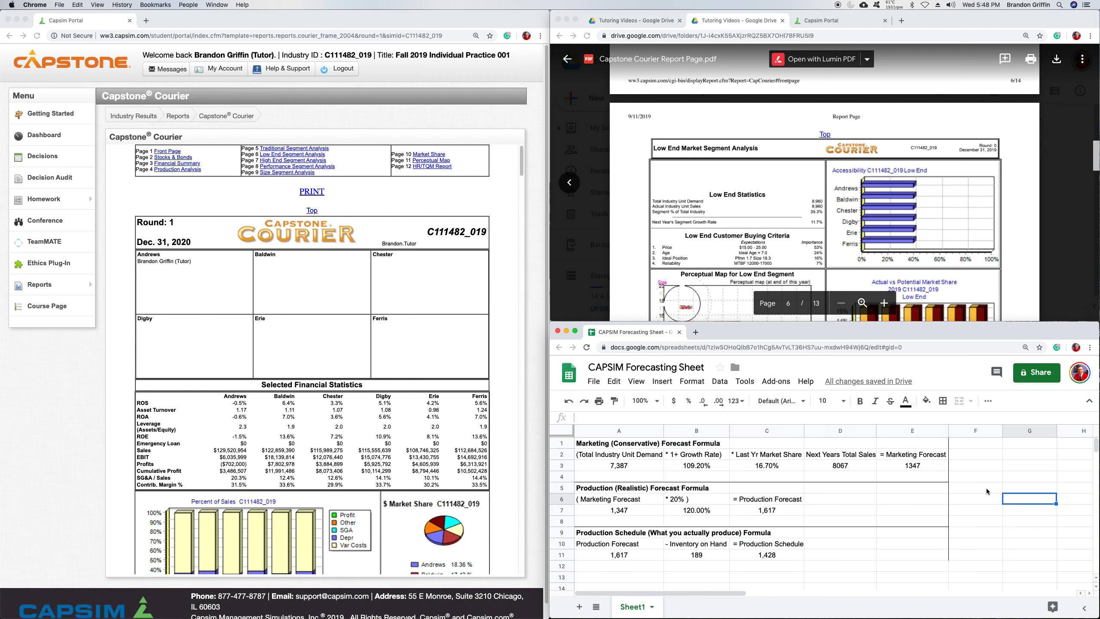
pyautogui.moveTo(986, 488); pyautogui.dragTo(1008, 497)
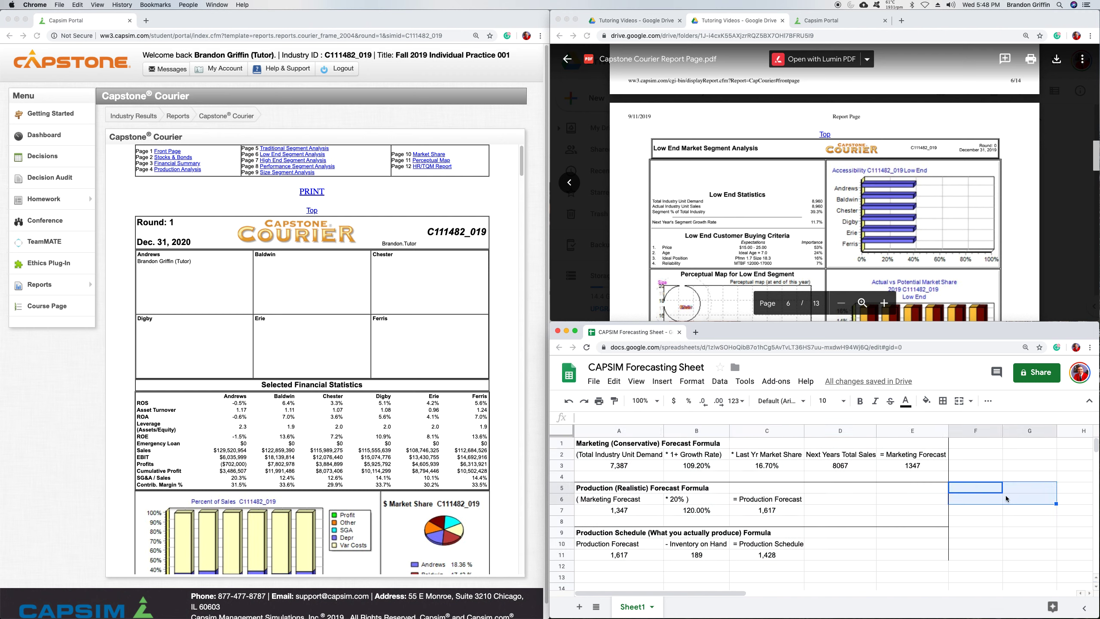
pyautogui.press('Right')
pyautogui.press('Down')
pyautogui.press('Left')
pyautogui.press('Up')
pyautogui.press('Right')
pyautogui.press('Left')
pyautogui.hotkey('shift', 'Down')
pyautogui.hotkey('shift', 'Right')
pyautogui.click(1042, 478)
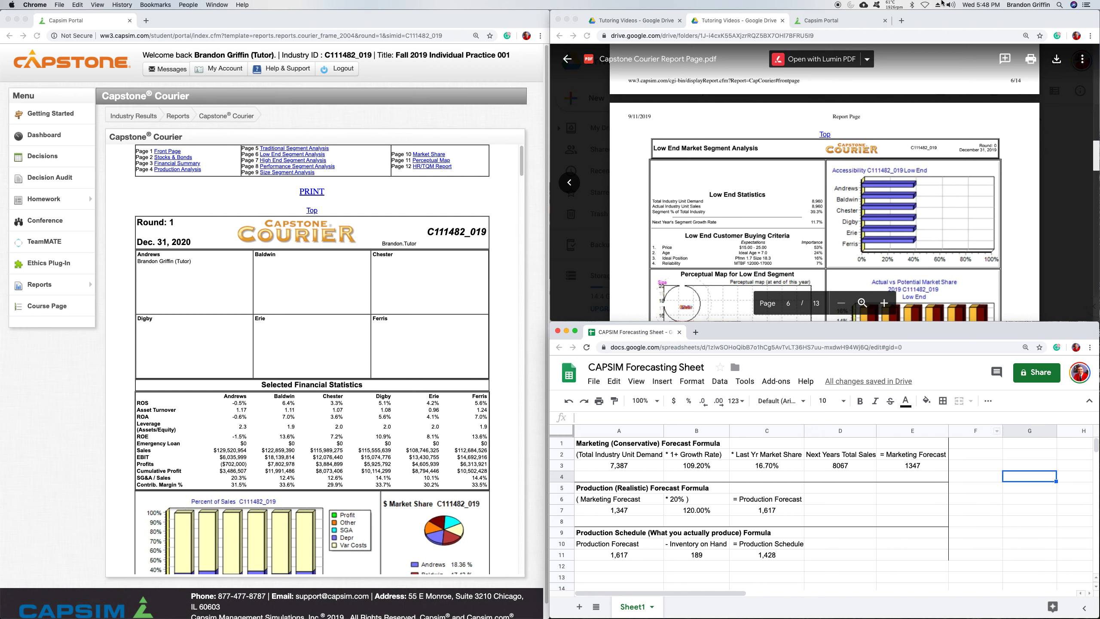